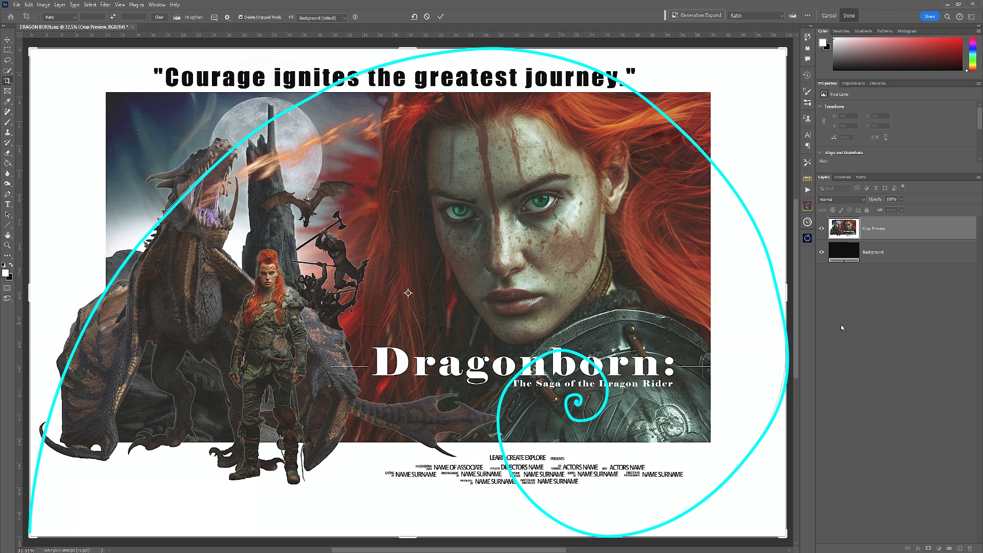
- Cycle through the crop guide overlays on the finished Dragonborn poster to check its composition
key(o)
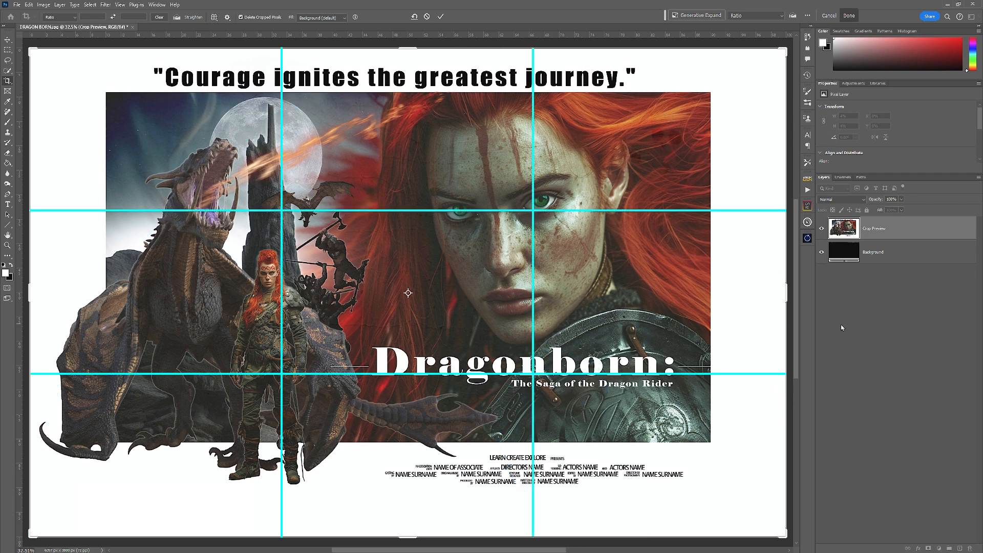
key(o)
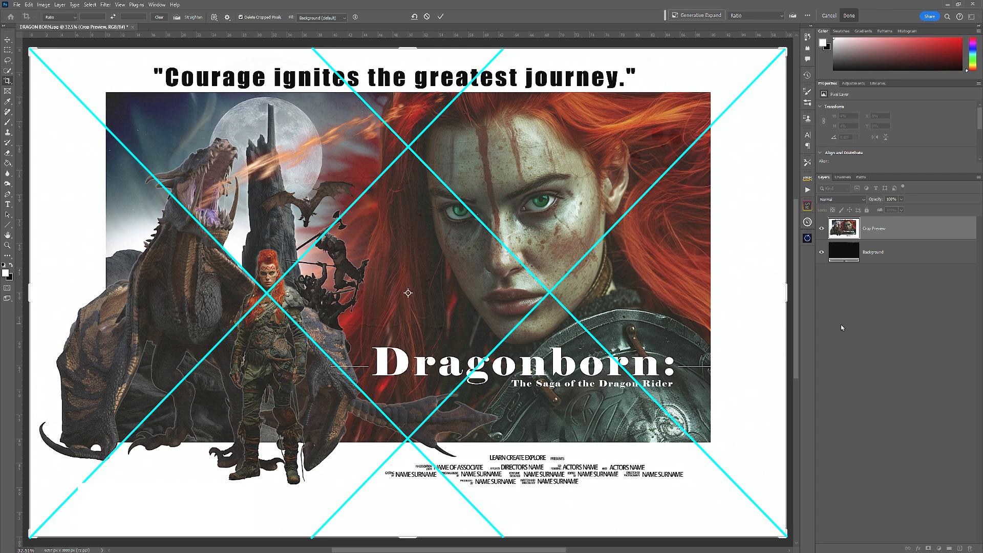
key(o)
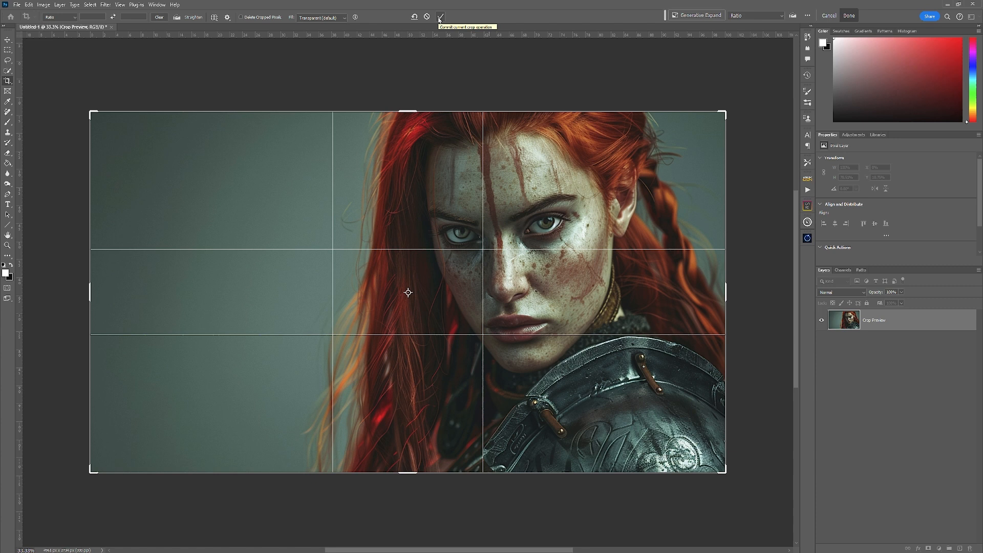
- Commit the crop that trims the canvas to the VIKING portrait
key(Return)
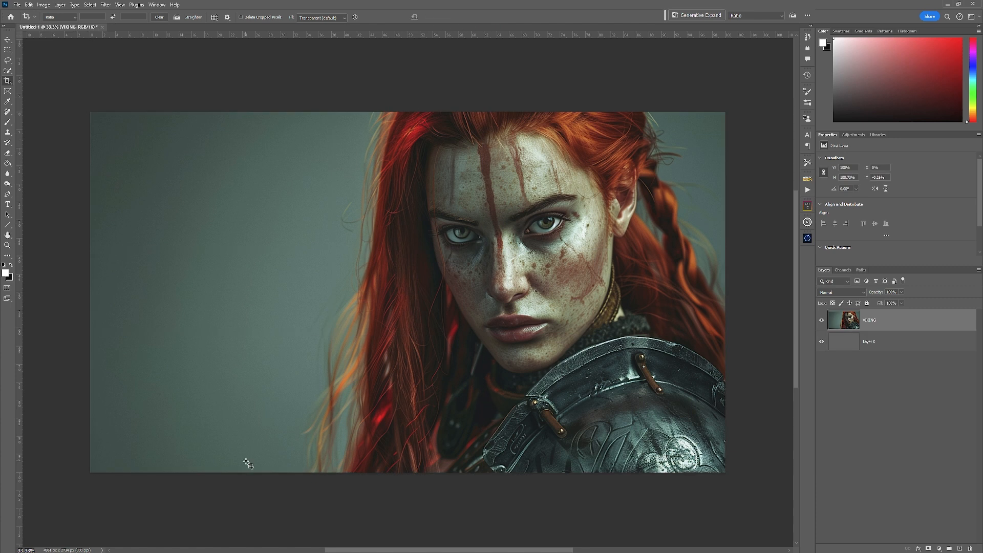
- Lasso the whole area left of the face, Generative Fill it with "fiery red hair blowing in the wind", and compare the variations
key(l)
mouse_move(421, 119)
mouse_down()
mouse_move(79, 131)
mouse_move(429, 107)
mouse_up()
click(697, 16)
text(fiery red hair blowing in the wind)
key(Return)
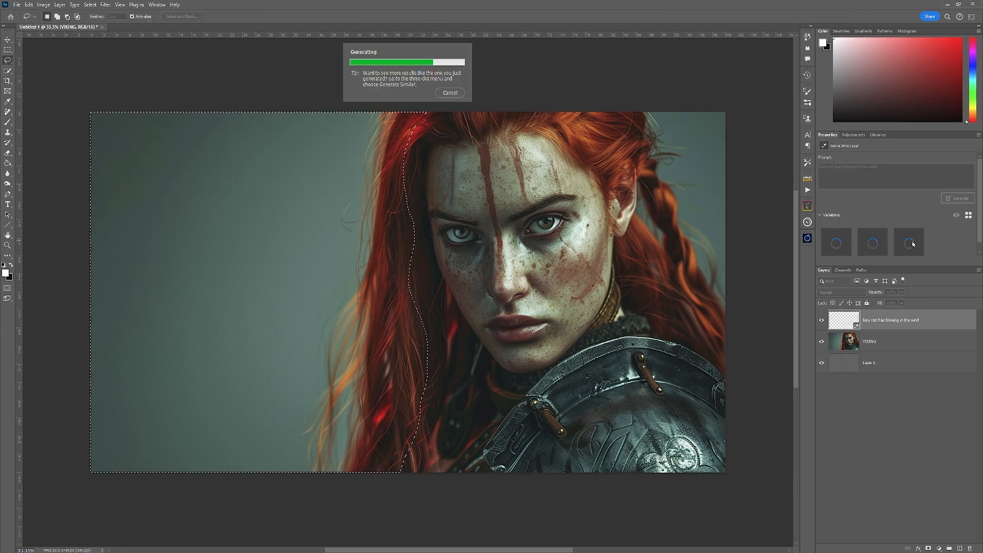
click(873, 243)
click(909, 242)
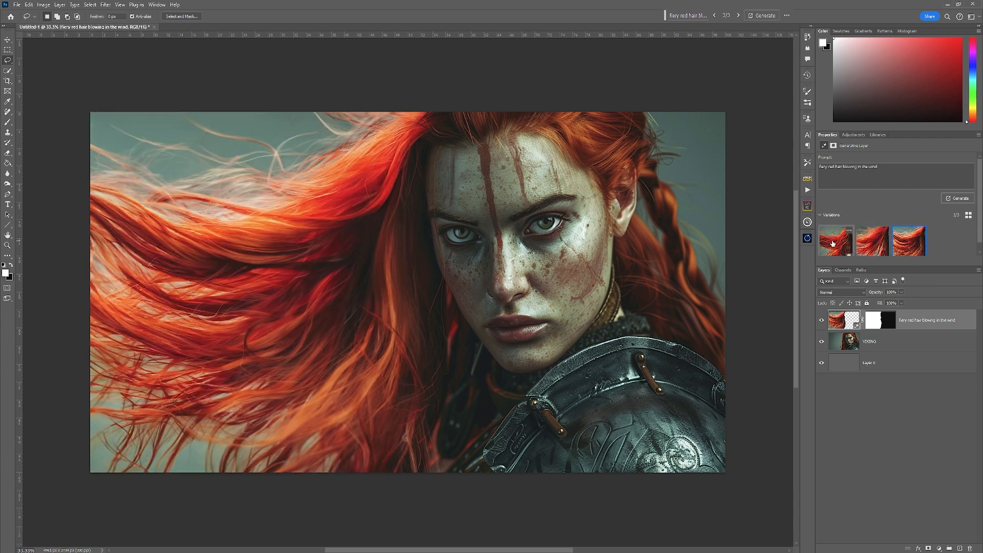
- Generate more variations of the wind-blown hair, compare them, and delete the generated layer
click(957, 198)
click(873, 243)
click(909, 242)
click(946, 243)
key(Delete)
- Lasso a sloping area from the crown to the lower left and Generative Fill it with "fiery red hair blowing in wind"
mouse_move(420, 111)
mouse_down()
mouse_move(170, 512)
mouse_move(414, 112)
mouse_up()
click(691, 16)
text(fiery red hair blowing in wind)
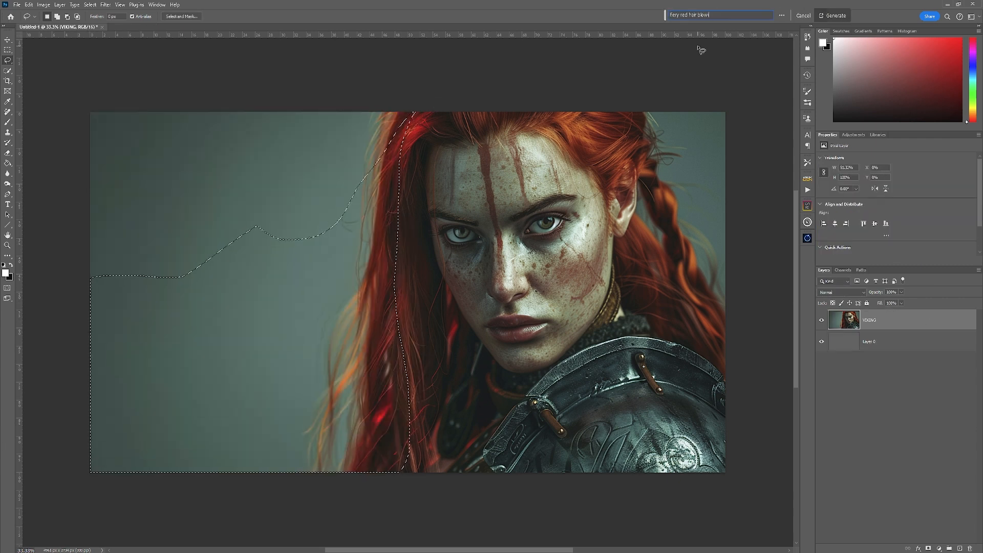
key(Return)
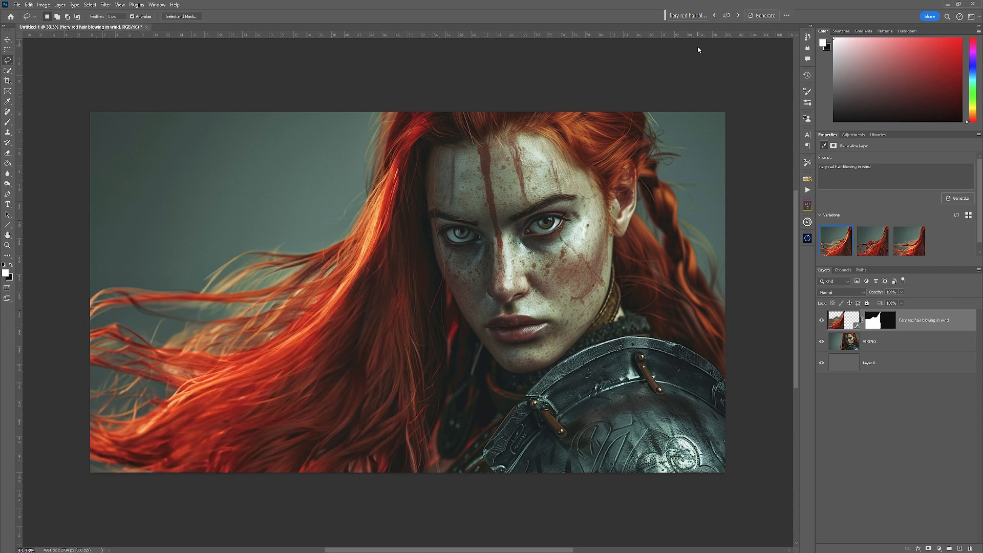
- Generate "fiery red hair blowing in the wind" over the lassoed hair beside the ear, and merge the generated layers into VIKING
mouse_move(584, 106)
mouse_down()
mouse_move(753, 341)
mouse_move(717, 82)
mouse_up()
click(691, 16)
text(fiery red hair blowing in the wind)
key(Return)
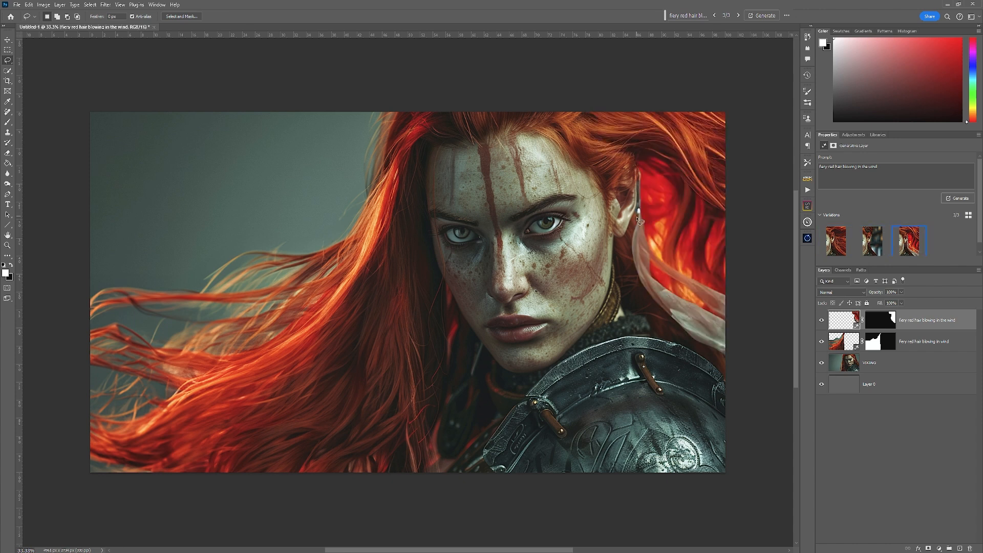
click(928, 346)
key(ctrl+e)
- Save the document in Photoshop format as "Dragonborn Poster"
click(17, 5)
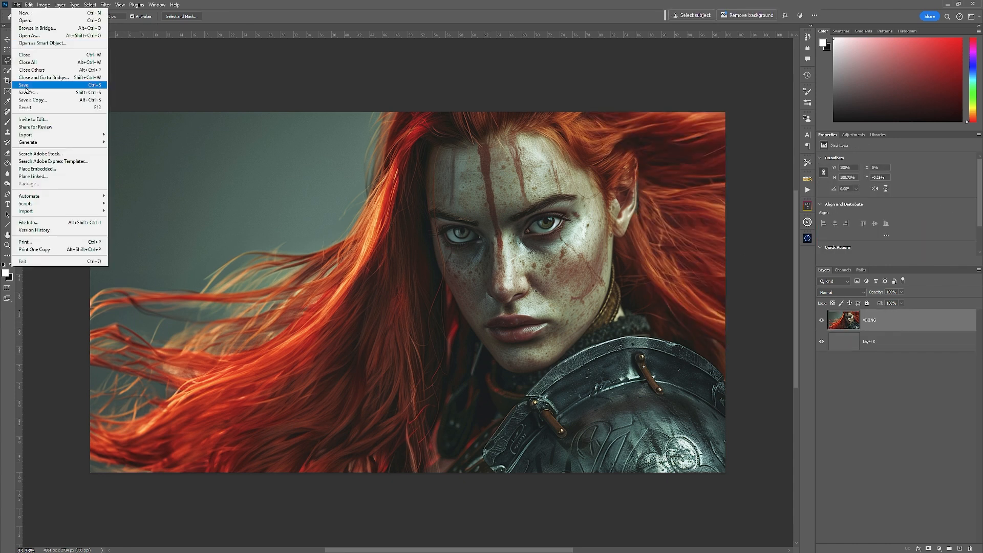
click(41, 87)
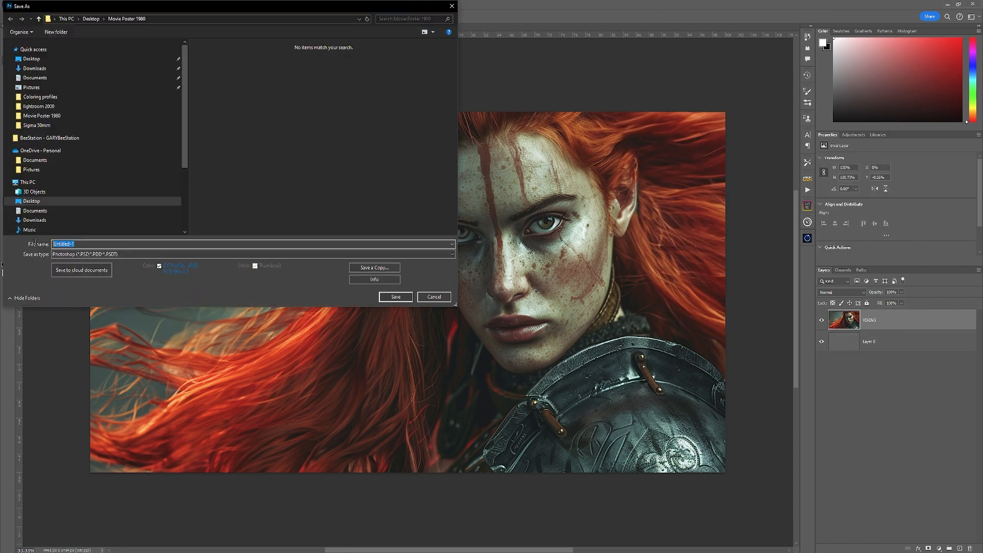
text(Dragonborn Poster)
click(410, 298)
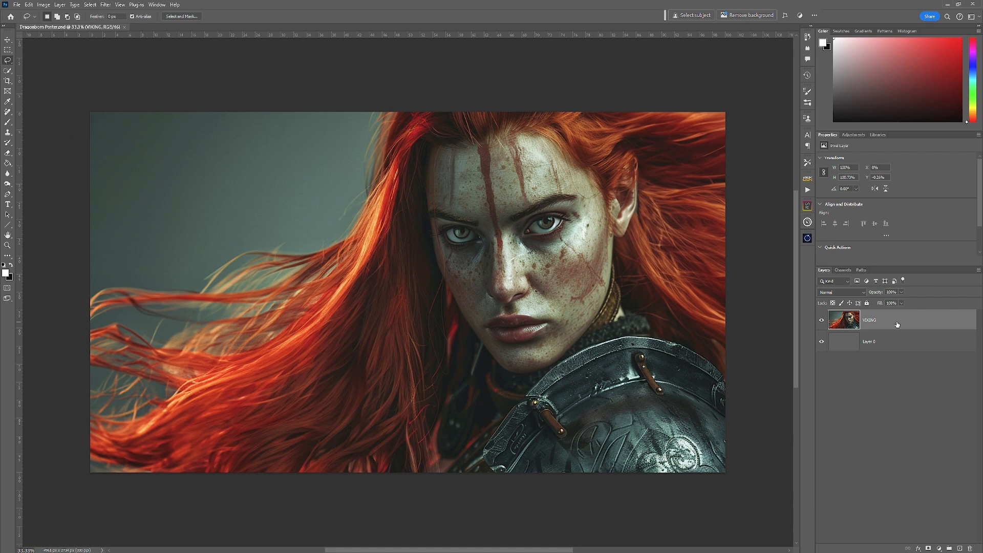
- Extend the canvas outward beyond the portrait on all four sides with the Crop tool
key(c)
drag(408, 112, 408, 90)
drag(726, 292, 749, 292)
drag(69, 323, 43, 322)
drag(408, 496, 408, 534)
key(Return)
- Fill Layer 0 beneath the portrait with the white foreground colour
click(869, 346)
key(g)
key(alt+BackSpace)
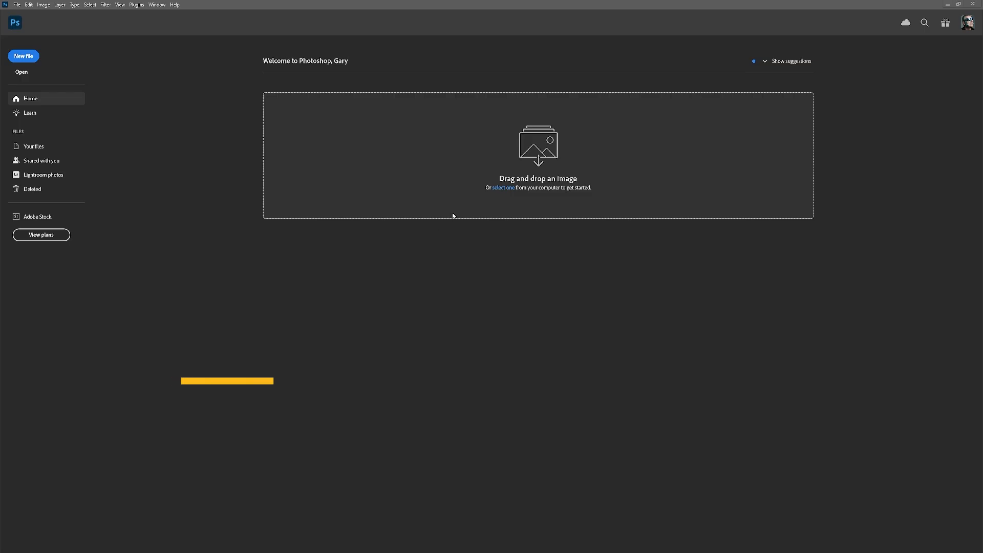
- Create a new document from the saved Learn Create Explore preset in landscape orientation, 420 x 297 mm at 300 pixels/inch
click(26, 58)
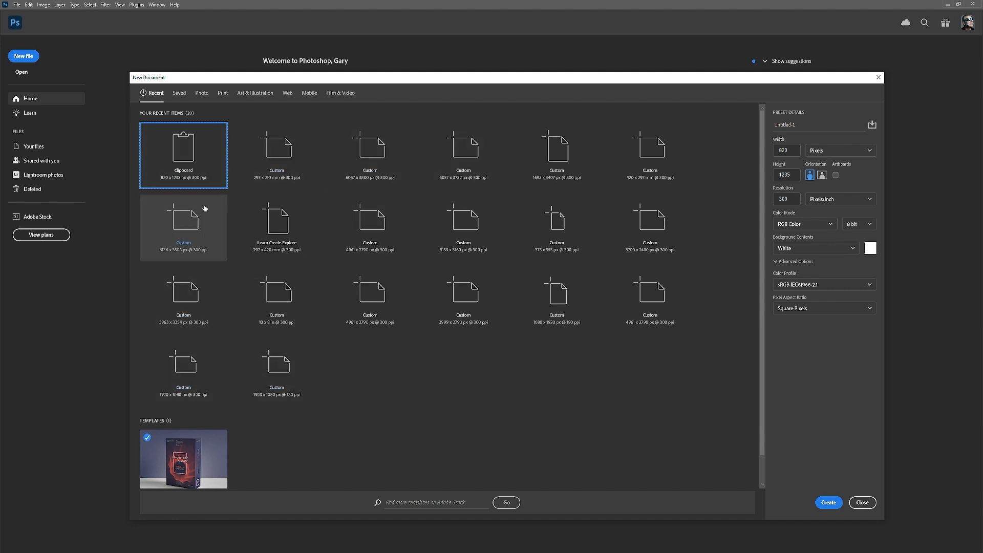
click(177, 94)
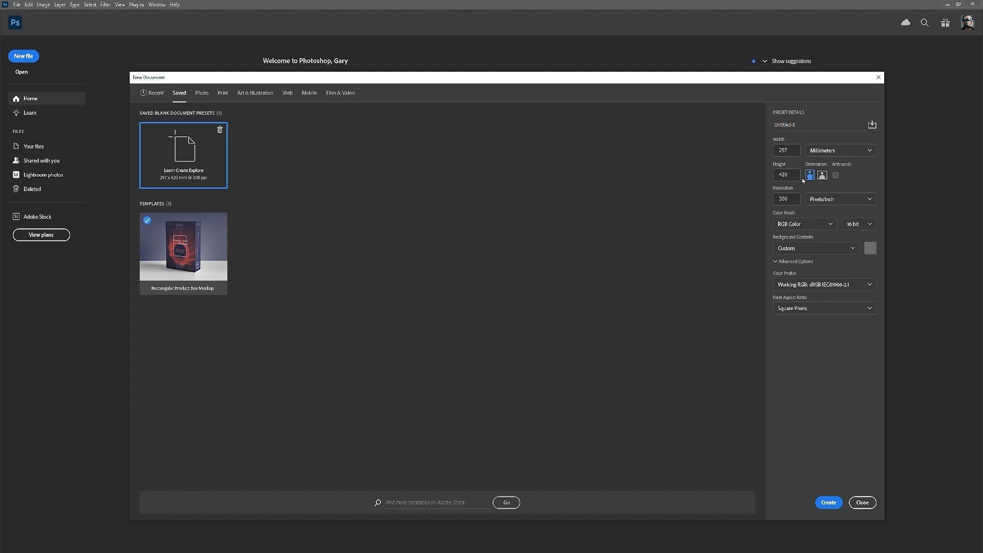
click(824, 175)
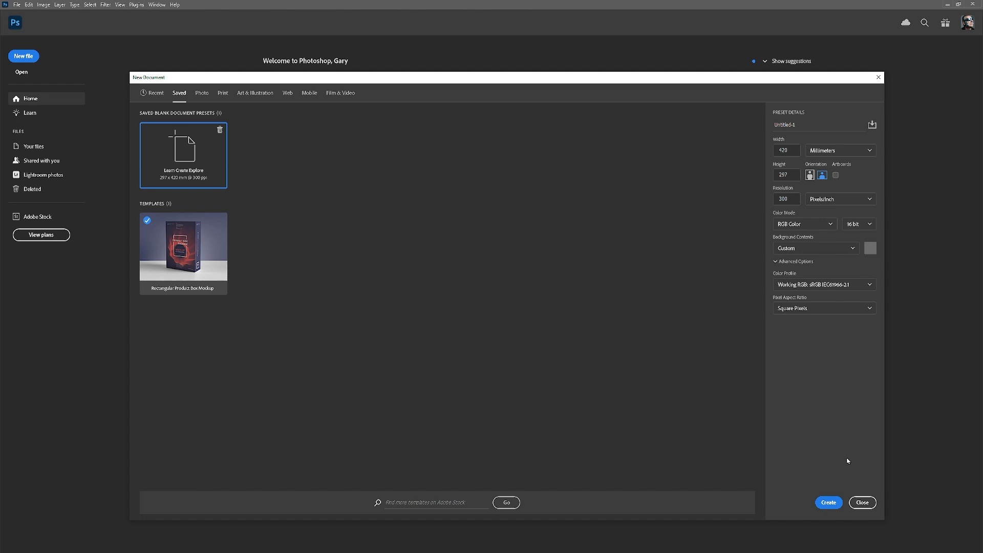
click(830, 502)
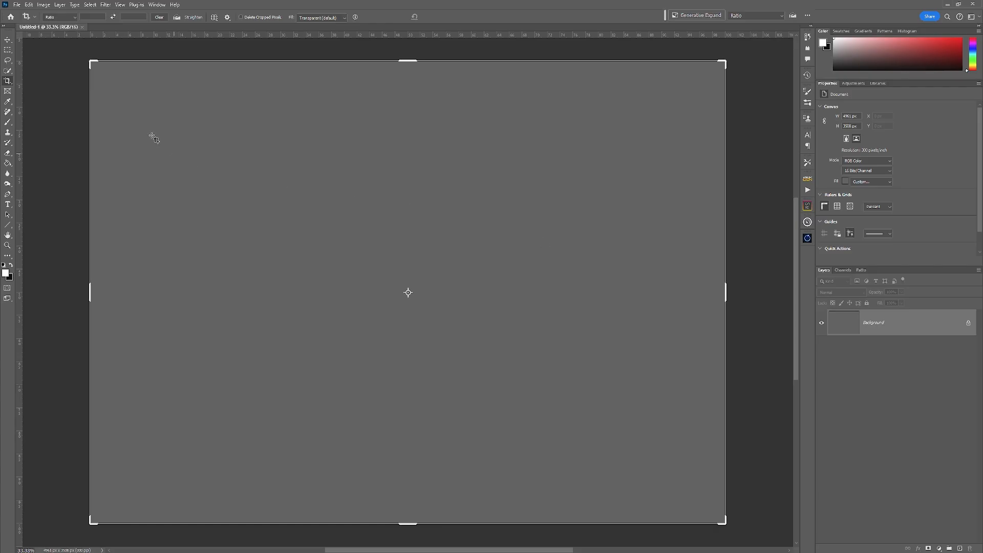
- Place the VIKING.jpg portrait across the full width of the canvas and rasterize its layer
click(7, 40)
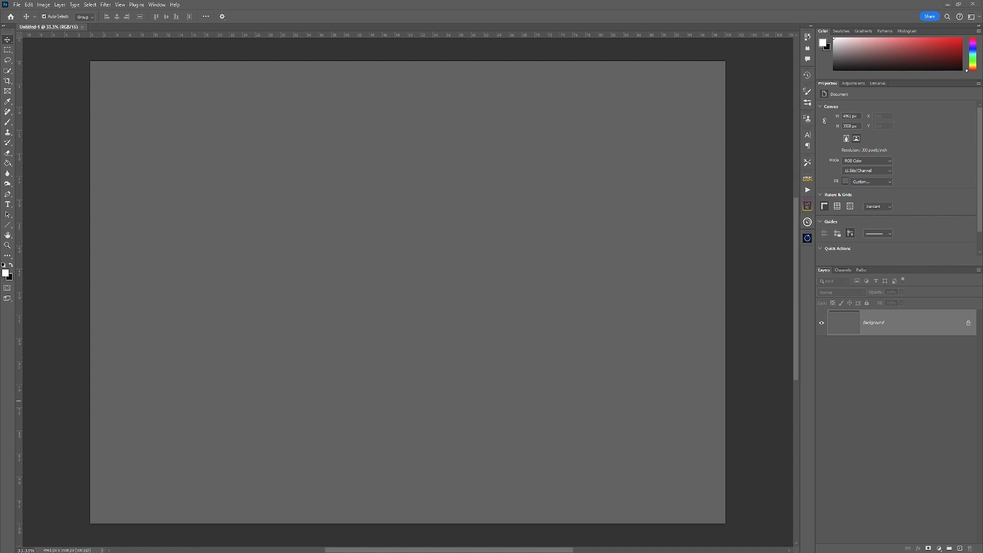
drag(982, 128, 689, 97)
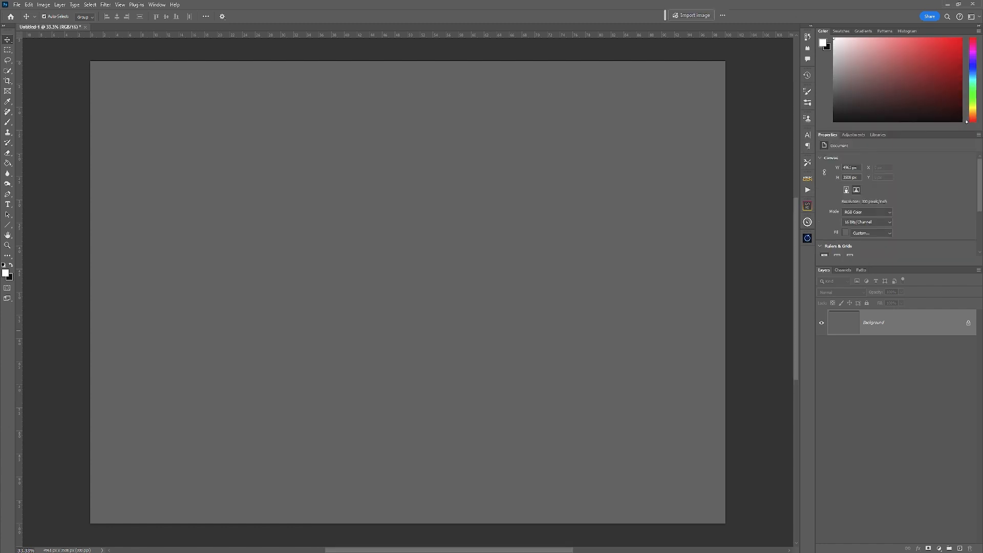
drag(430, 197, 424, 290)
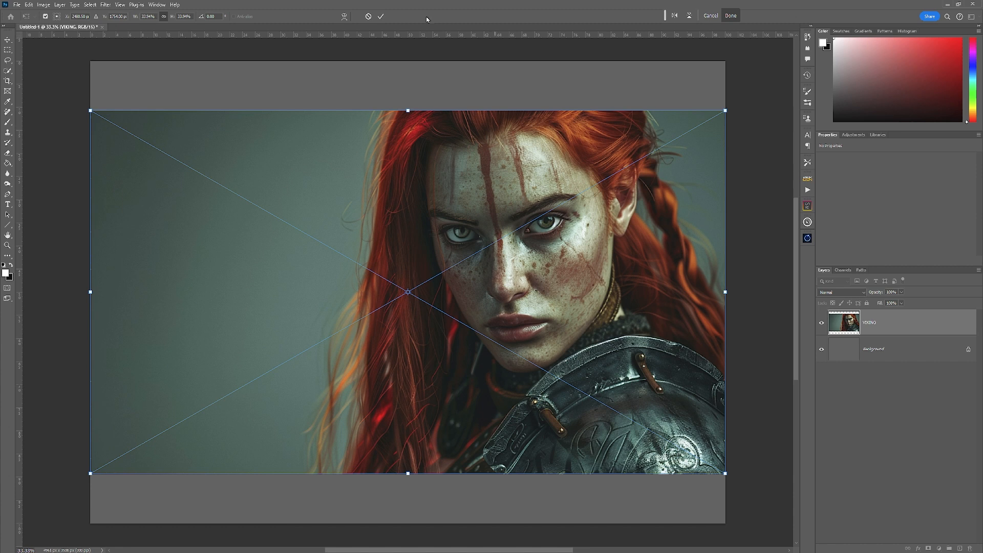
click(381, 17)
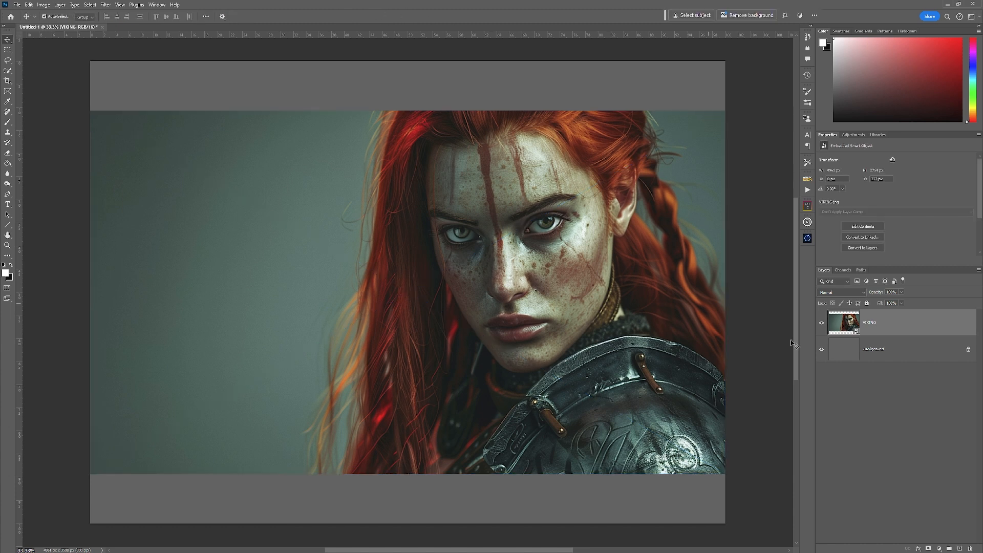
right_click(893, 327)
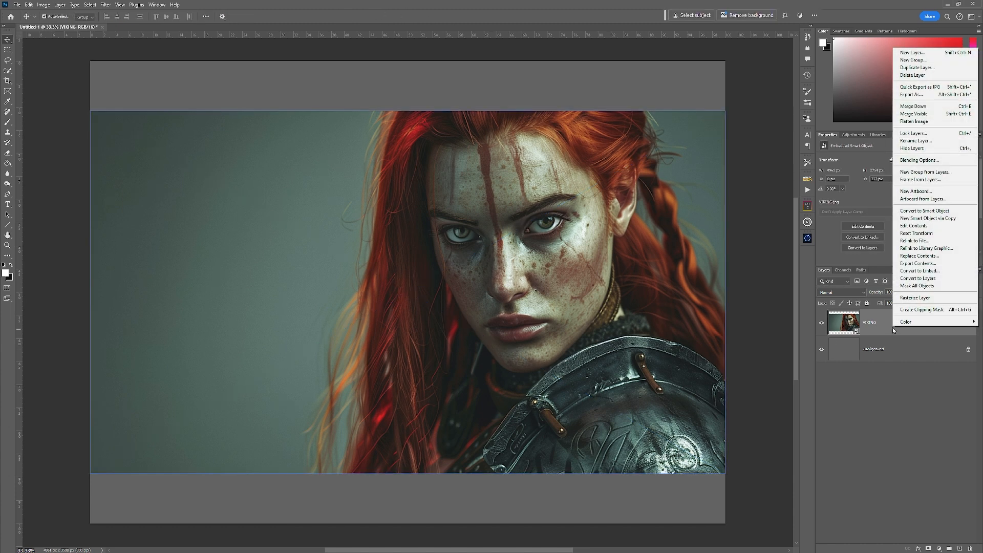
click(916, 298)
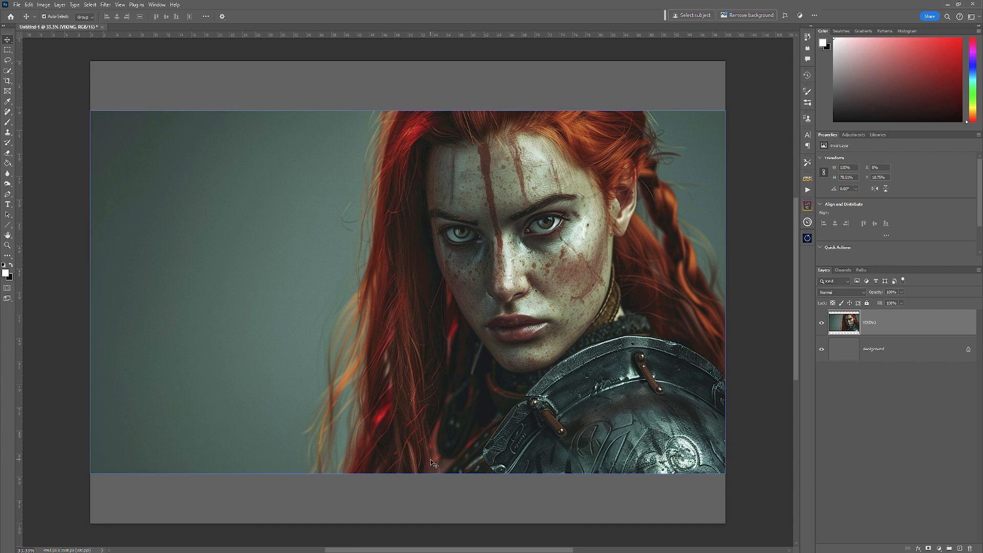
- Crop the canvas to the portrait's upper and lower edges, removing the empty grey bands
click(8, 81)
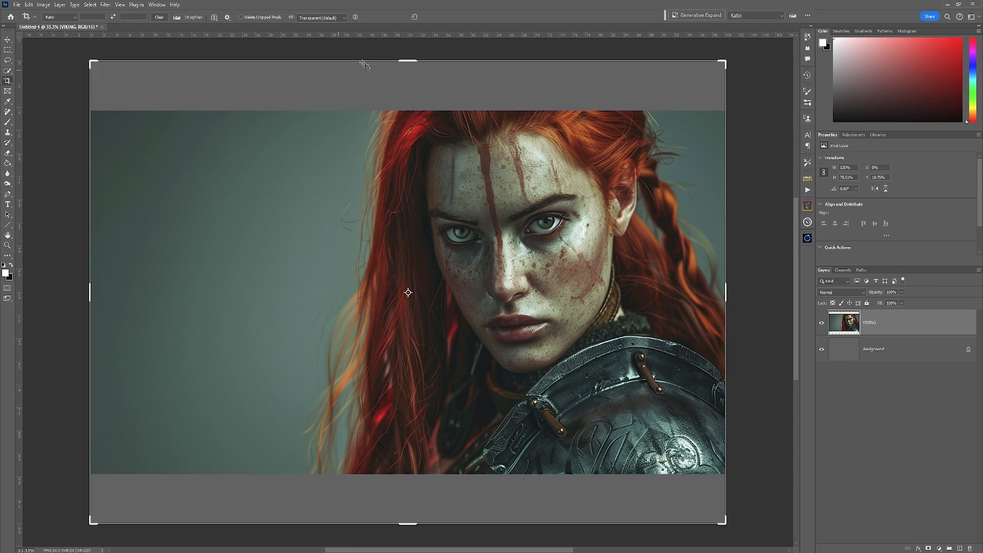
drag(404, 59, 403, 88)
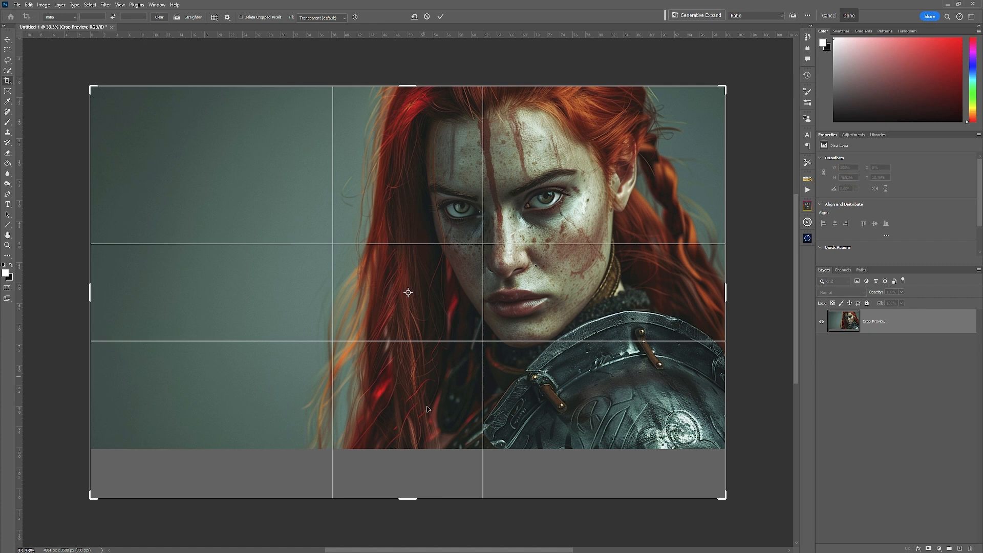
drag(407, 502, 412, 476)
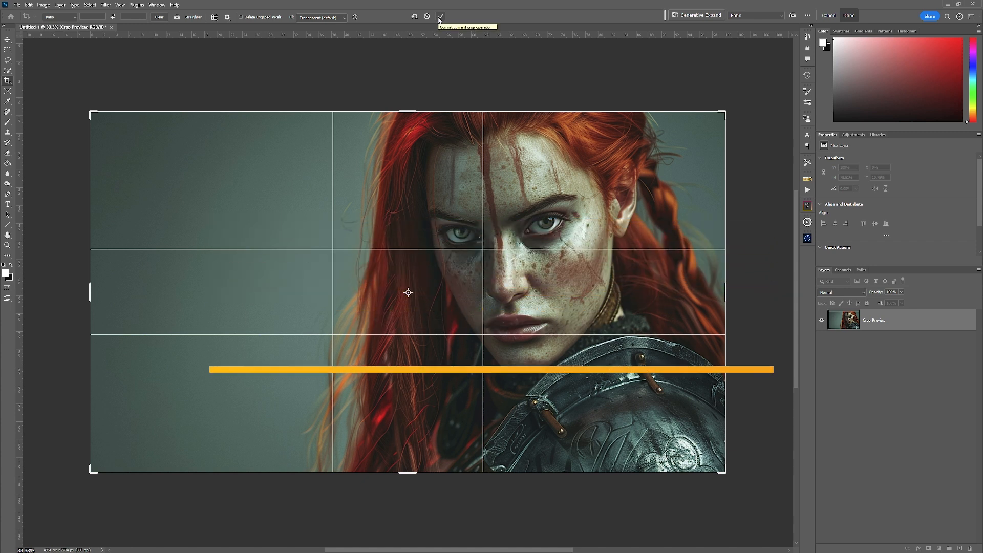
click(440, 18)
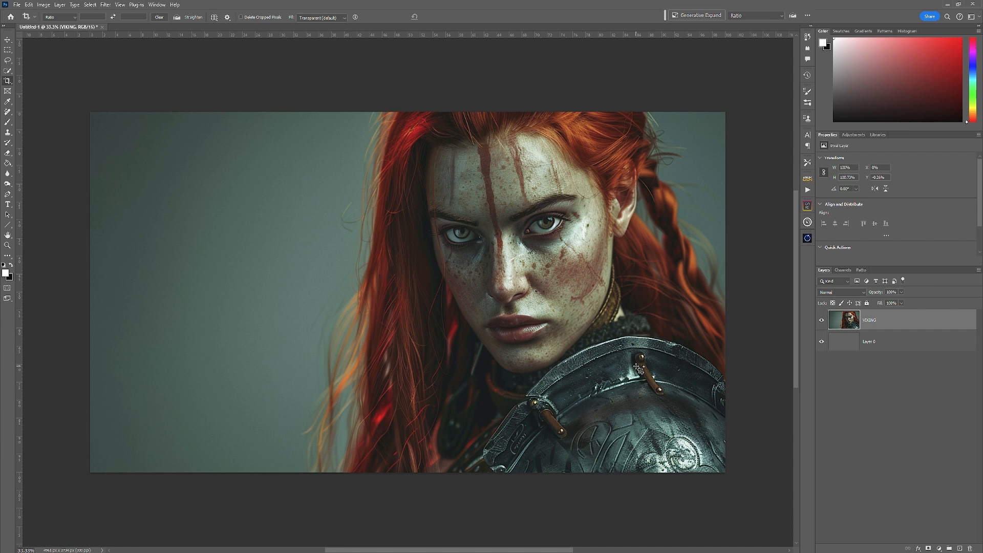
- Lasso a sloping area left of the face, Generative Fill it with "fiery red hair blowing in wind", and select the second variation
key(l)
mouse_move(423, 110)
mouse_down()
mouse_move(405, 136)
mouse_move(394, 285)
mouse_move(406, 462)
mouse_move(370, 500)
mouse_move(137, 510)
mouse_move(38, 492)
mouse_move(4, 417)
mouse_move(77, 288)
mouse_move(164, 277)
mouse_move(225, 247)
mouse_move(330, 229)
mouse_move(416, 111)
mouse_up()
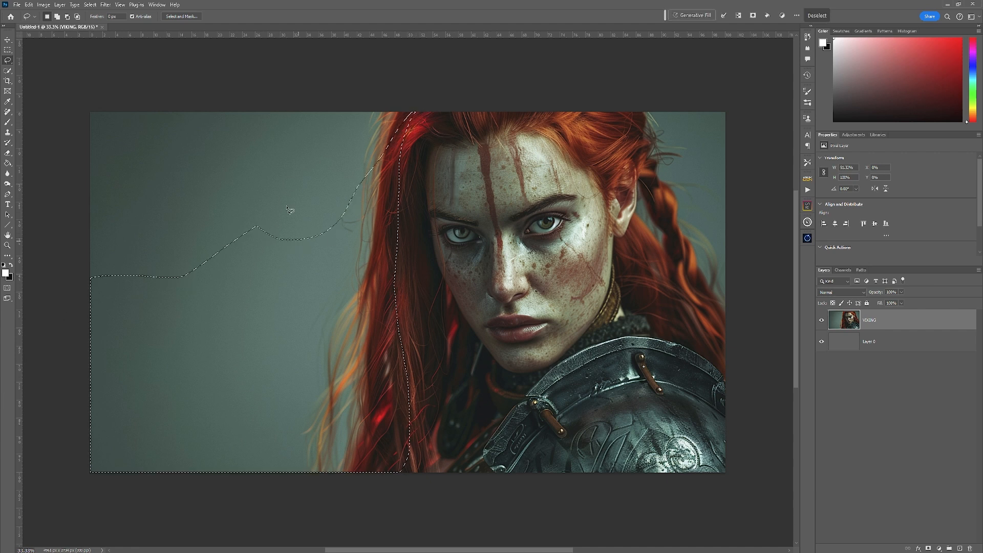
click(697, 16)
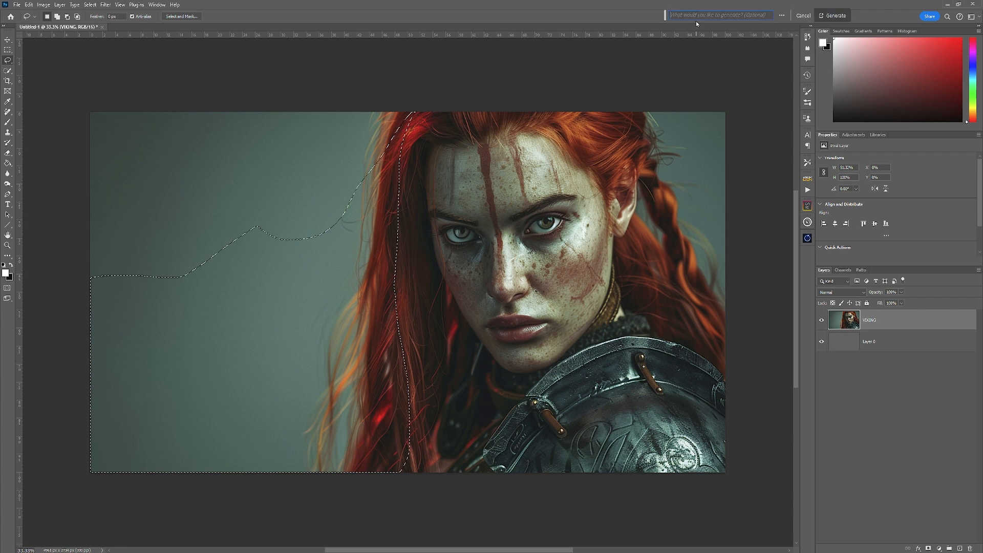
text(fie)
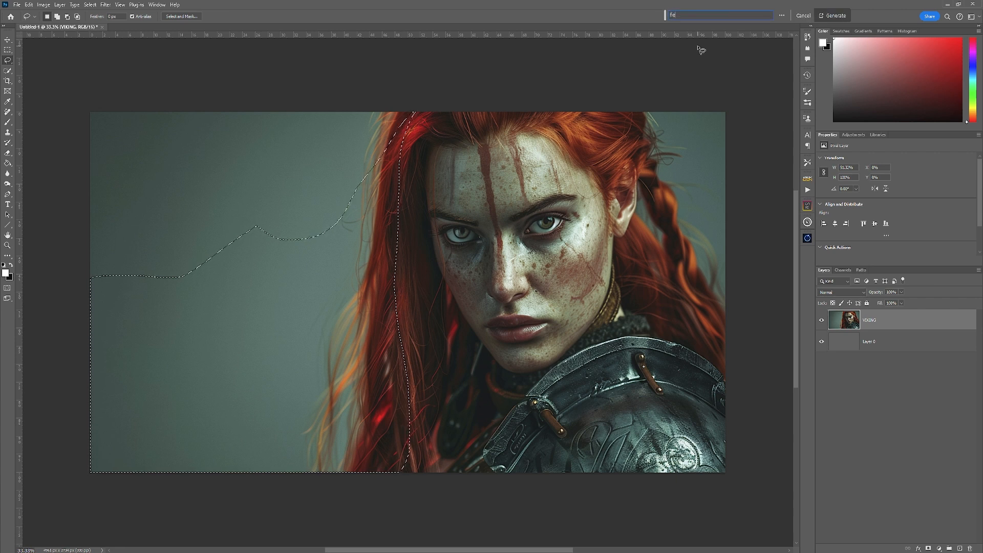
text(ry red ha)
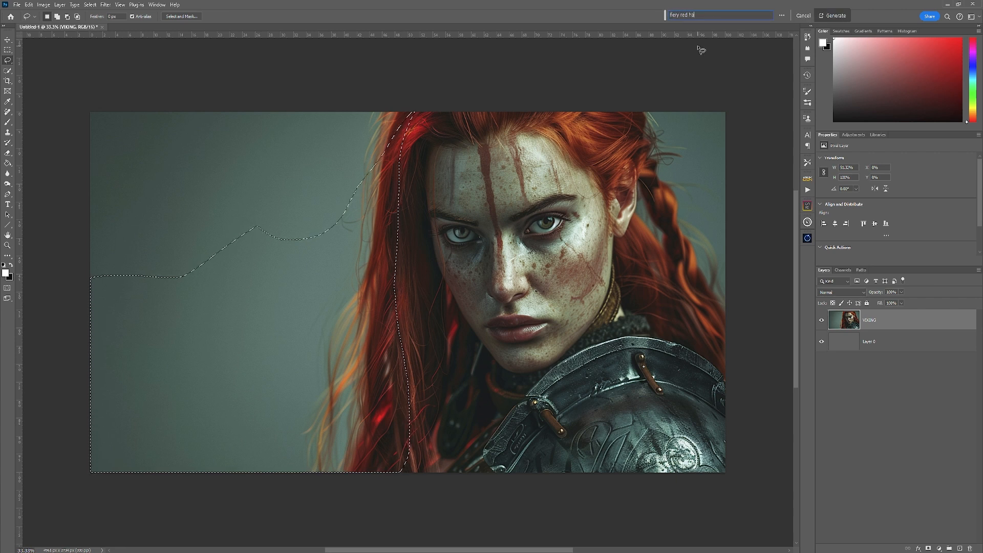
text(ir blo)
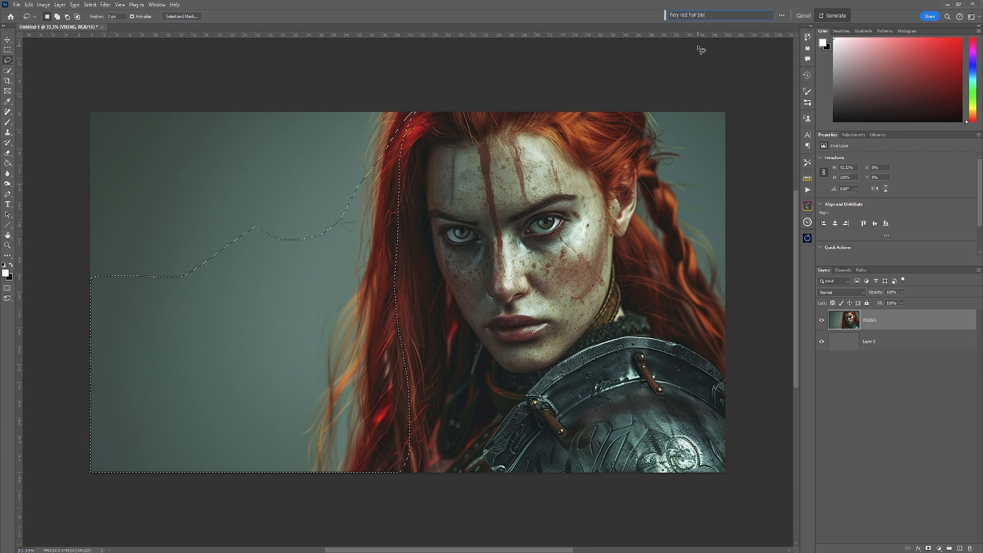
text(wing in )
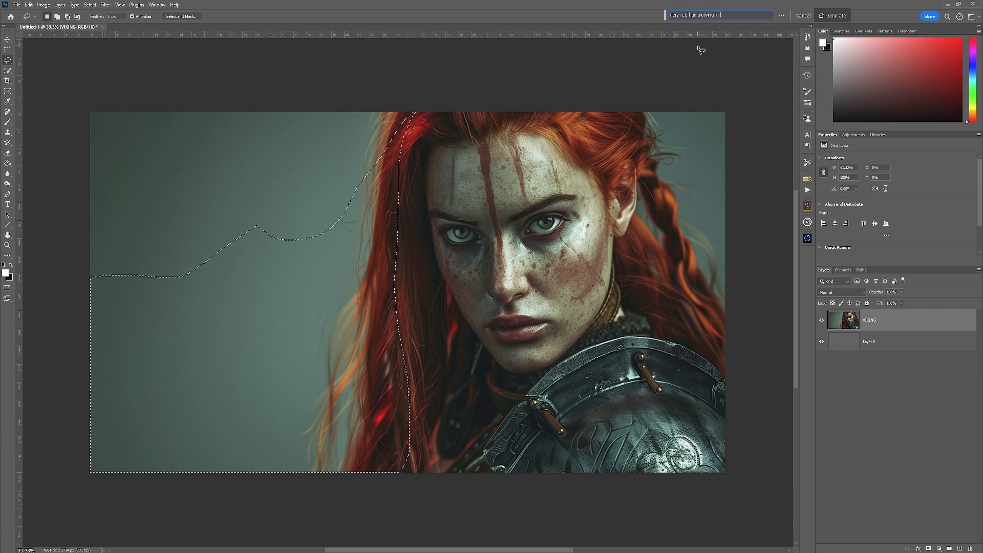
text(wind)
key(Return)
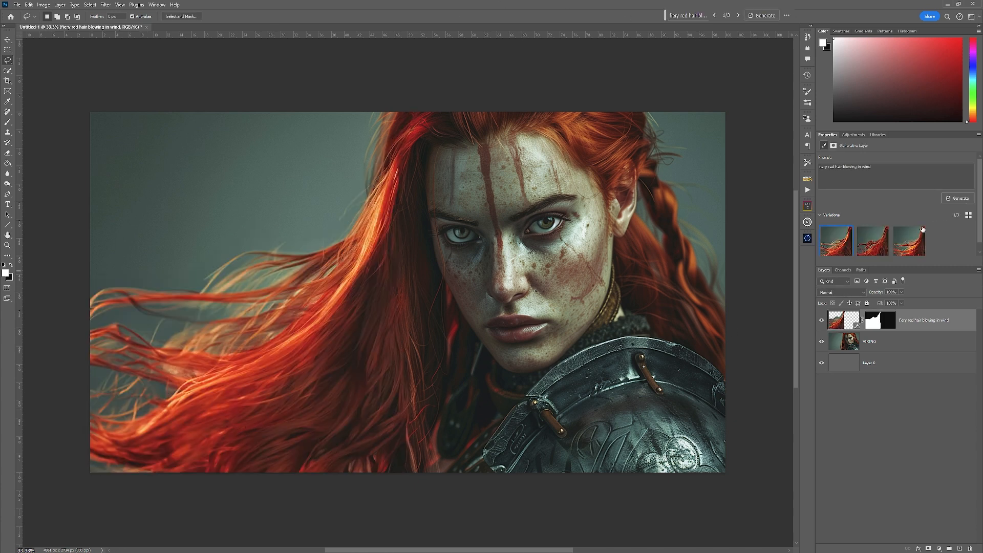
click(882, 251)
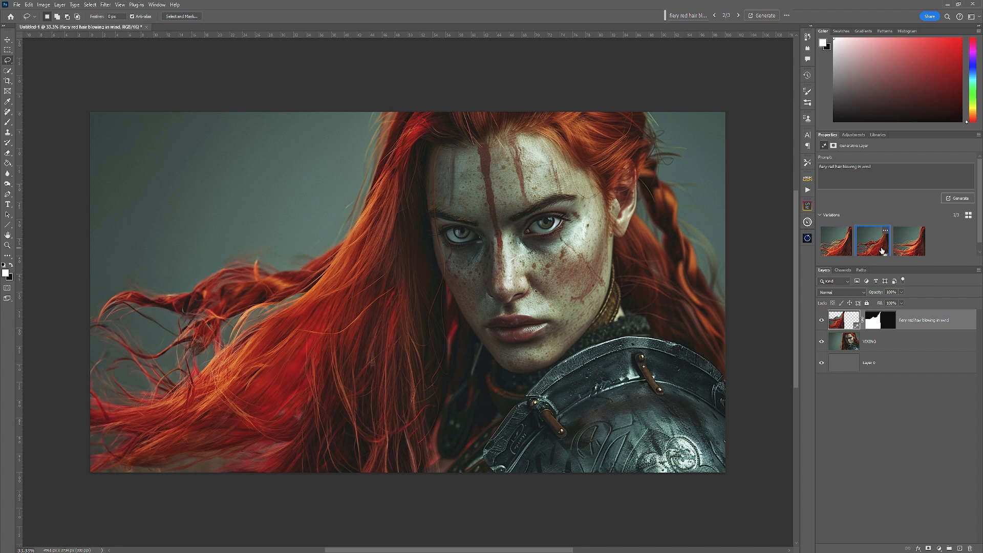
- Compare the third generated variation of the hair left of the face and switch to the first variation
click(919, 251)
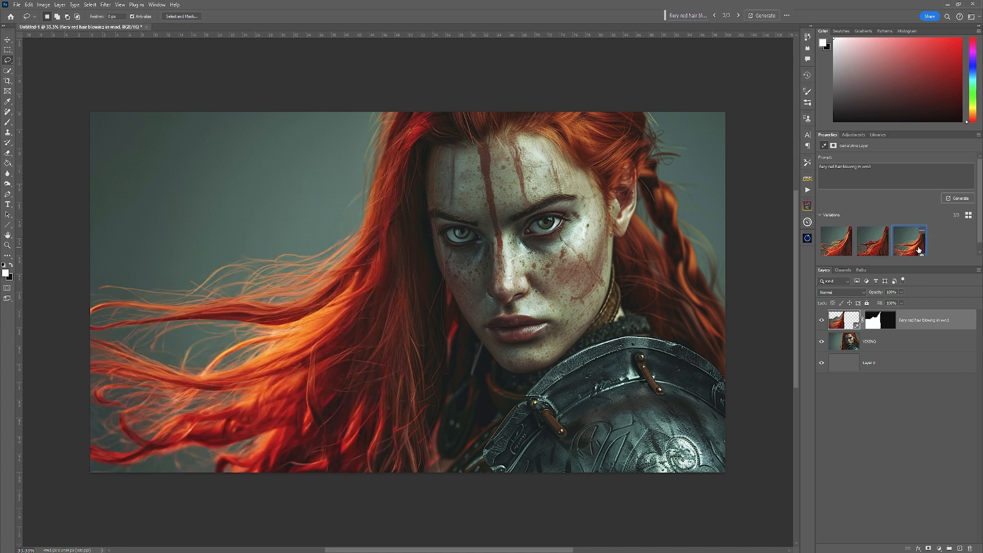
click(846, 247)
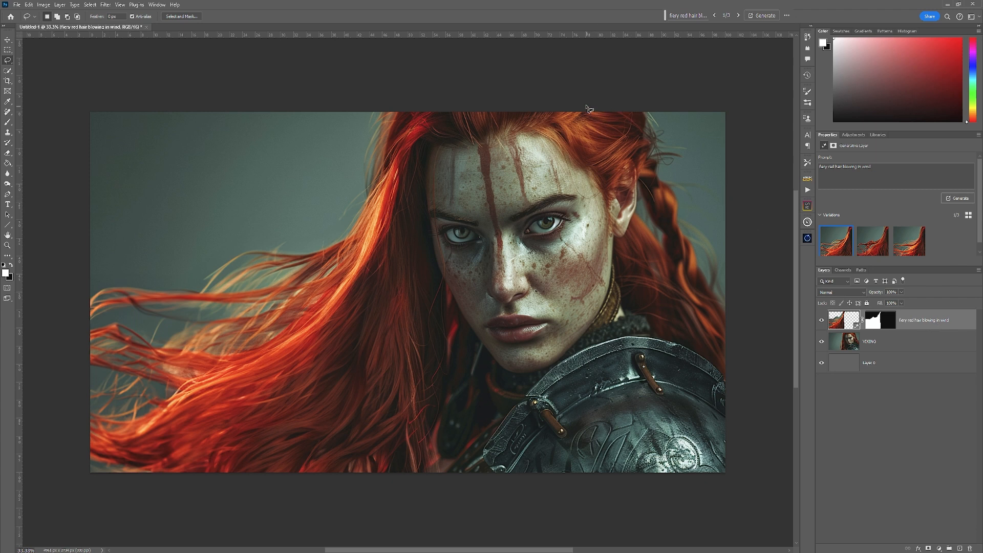
- Lasso the braid area right of the face, Generative Fill it with "fiery red hair blowing in the wind", and keep the first variation
mouse_move(585, 106)
mouse_down()
mouse_move(593, 146)
mouse_move(626, 160)
mouse_up()
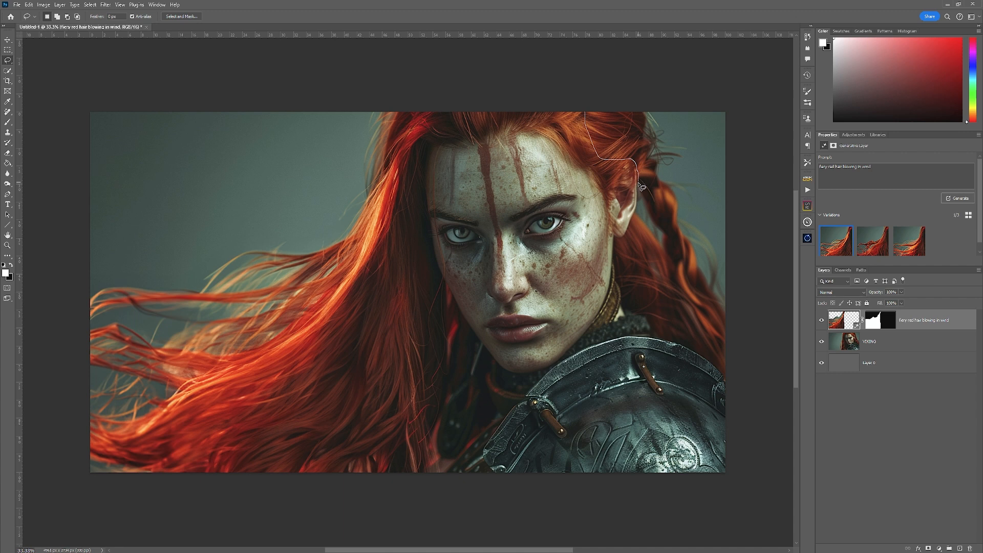
mouse_move(639, 204)
mouse_down()
mouse_move(630, 238)
mouse_move(643, 289)
mouse_move(700, 347)
mouse_move(742, 367)
mouse_move(761, 130)
mouse_move(699, 90)
mouse_move(587, 95)
mouse_up()
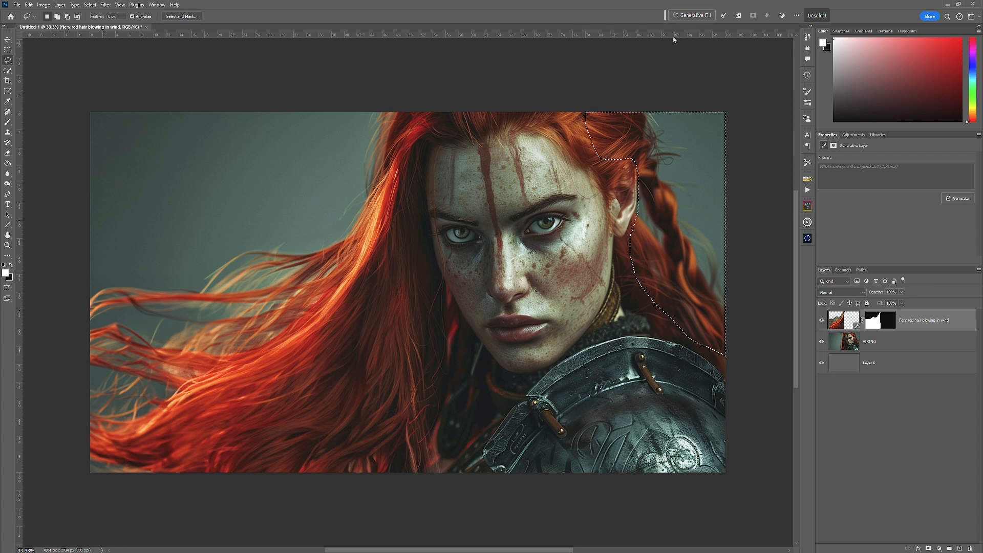
click(691, 15)
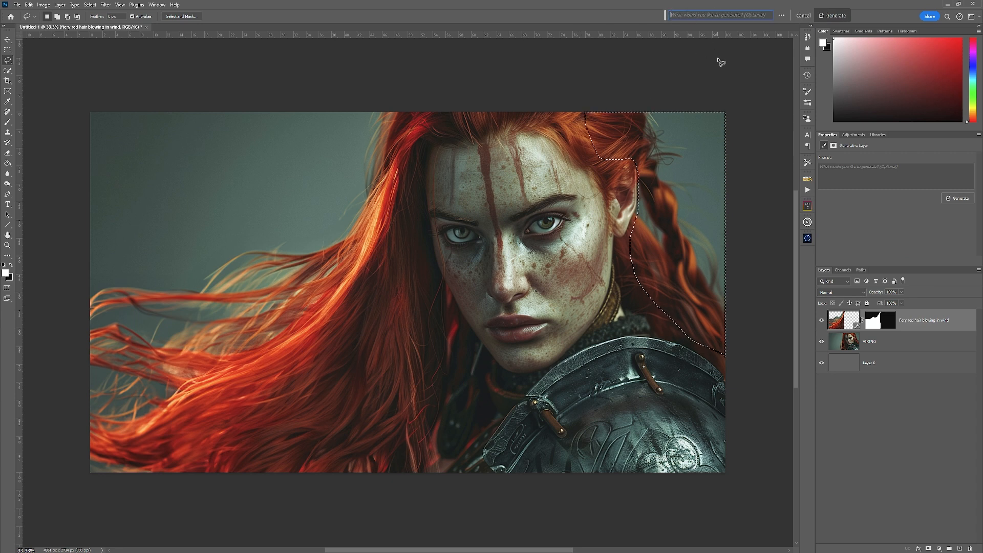
text(fiery red hair blowing in the wind)
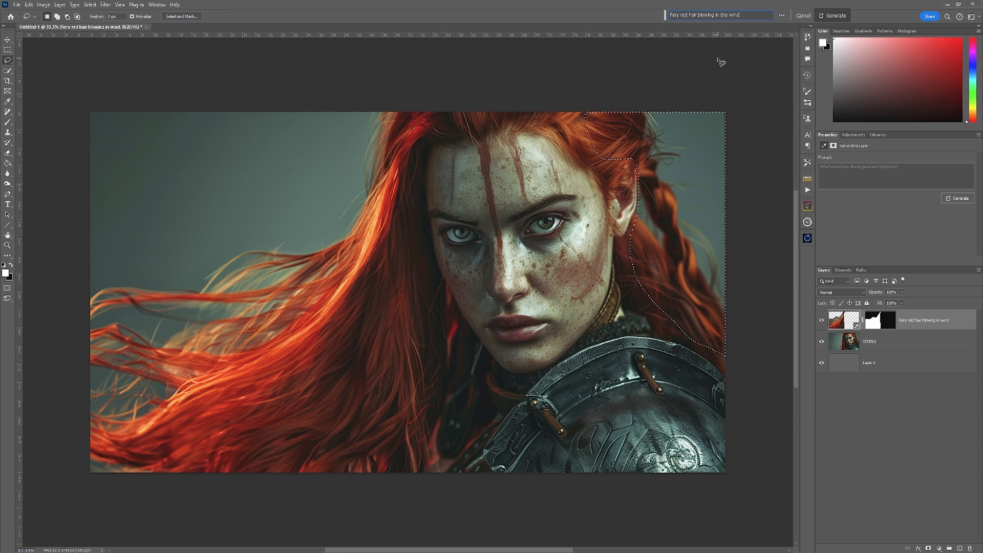
key(Return)
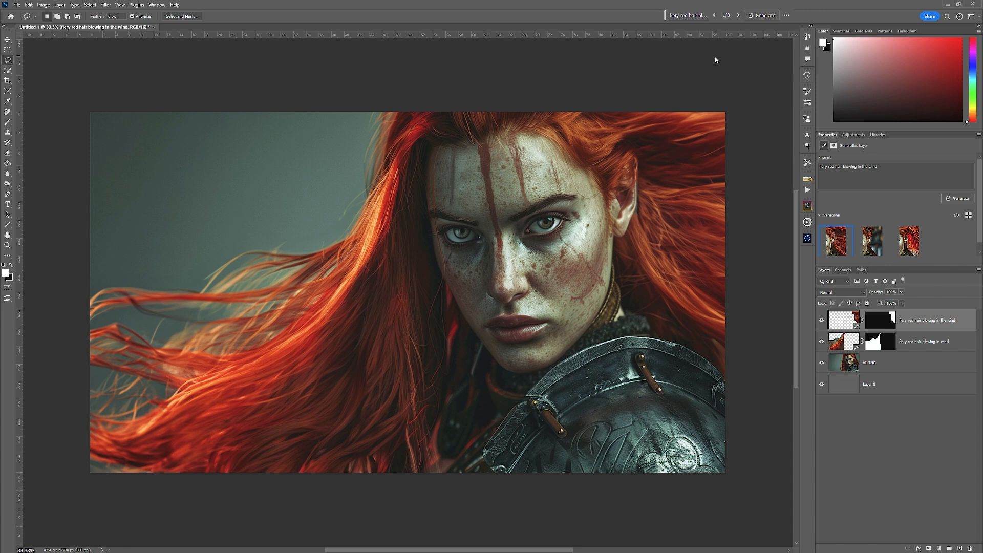
click(873, 242)
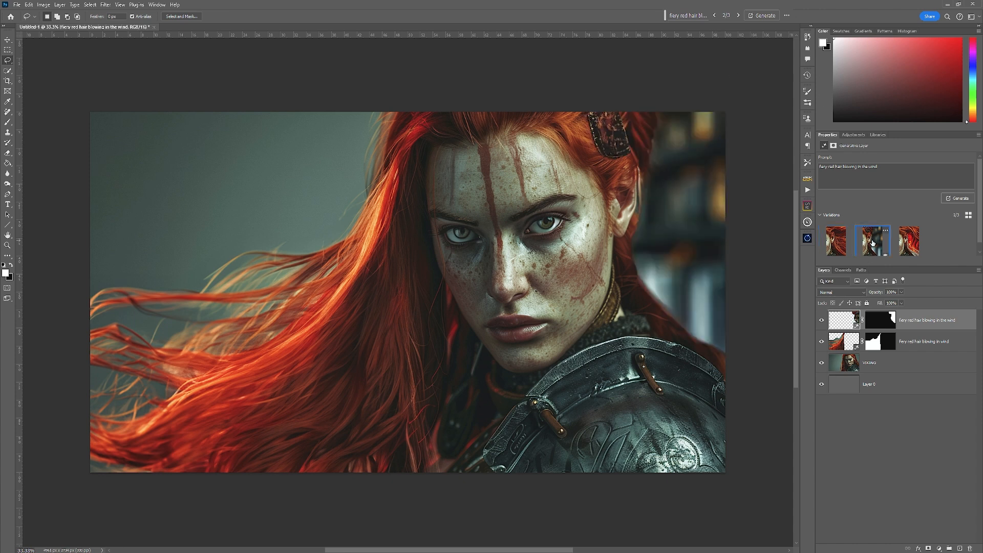
click(905, 244)
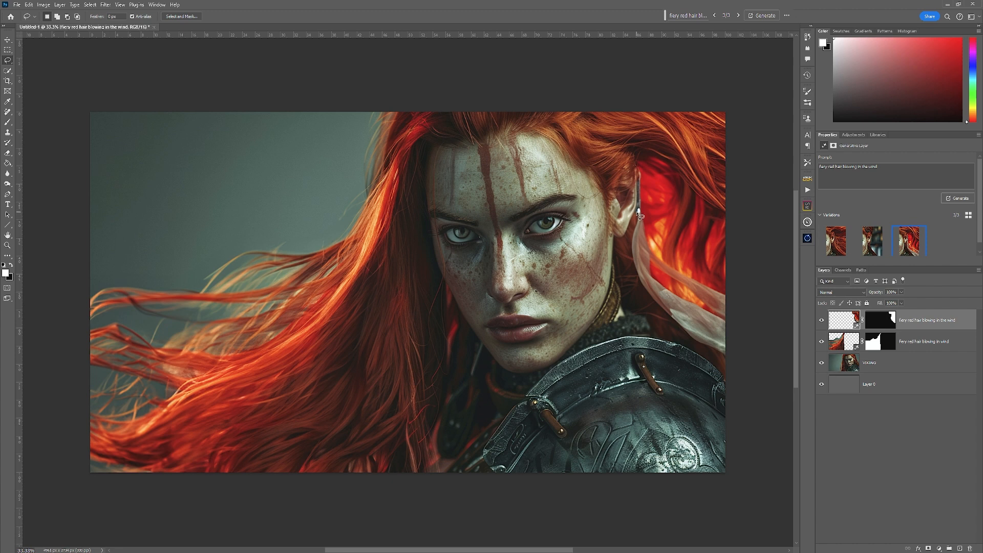
click(835, 245)
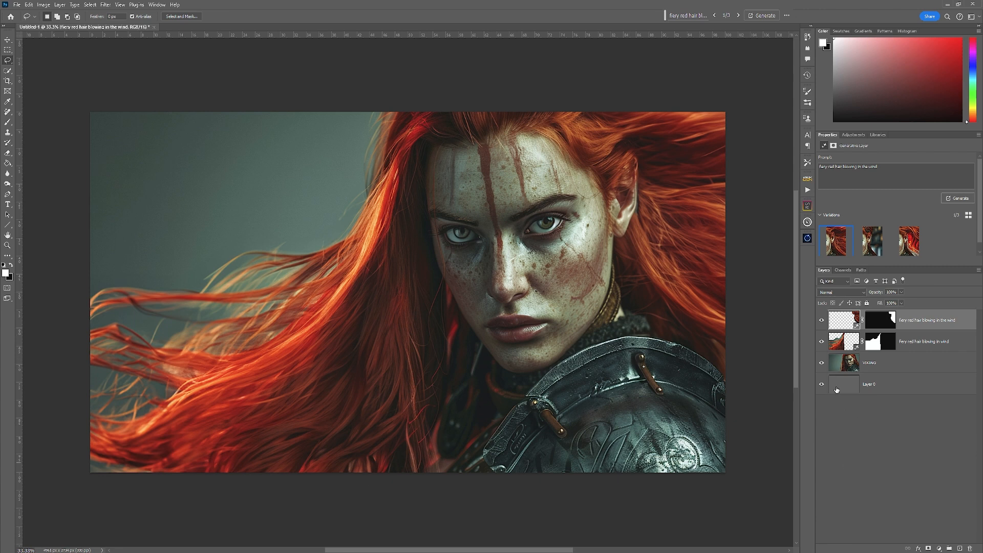
- Merge both generated hair layers down into the VIKING layer, starting with the lower one
click(927, 347)
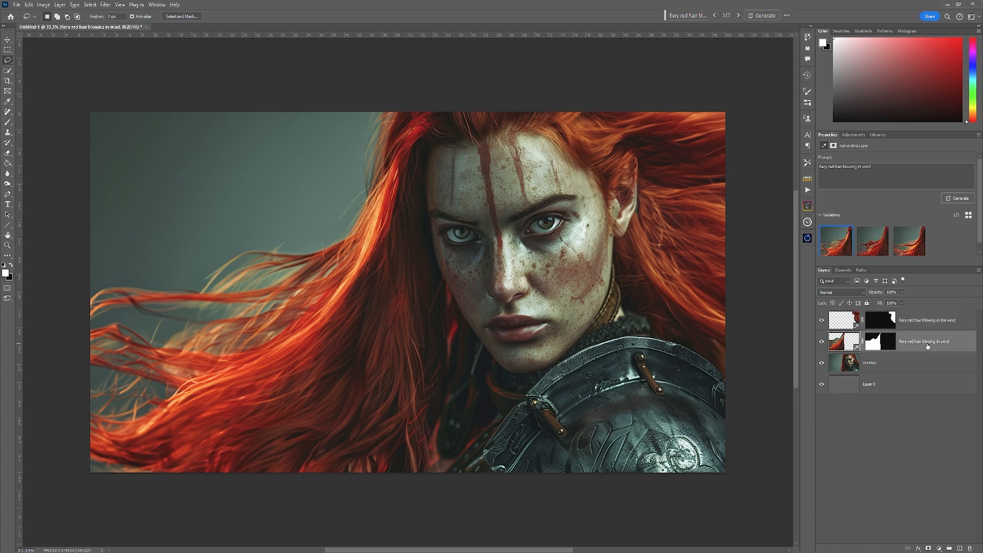
key(ctrl+e)
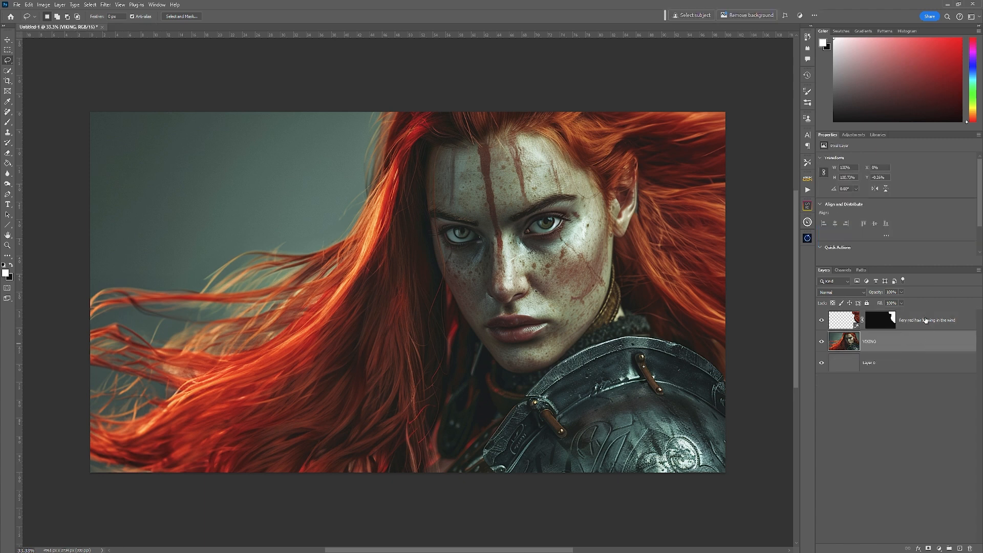
click(925, 324)
key(ctrl+e)
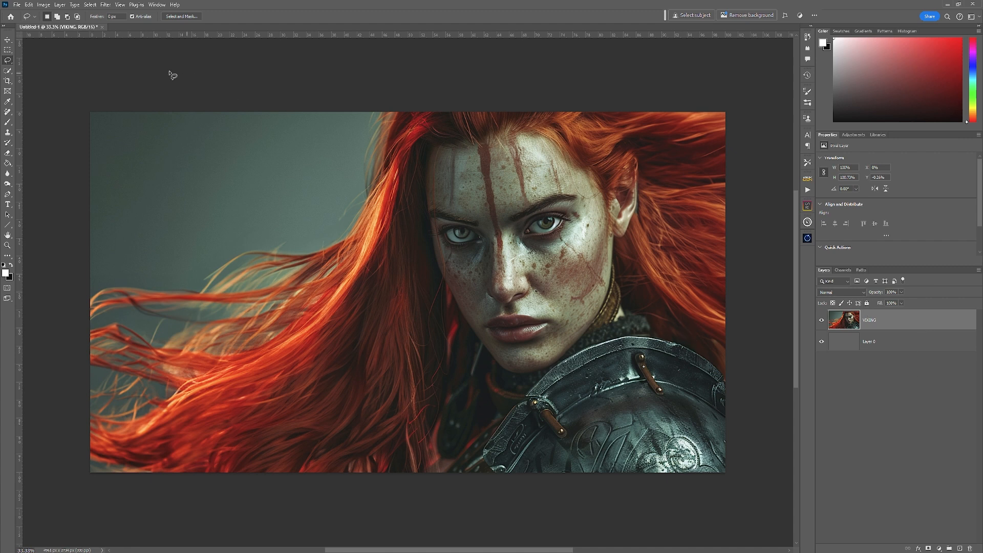
- Save the document in Photoshop format with the file name "Dragonborn Poster"
click(17, 5)
click(36, 84)
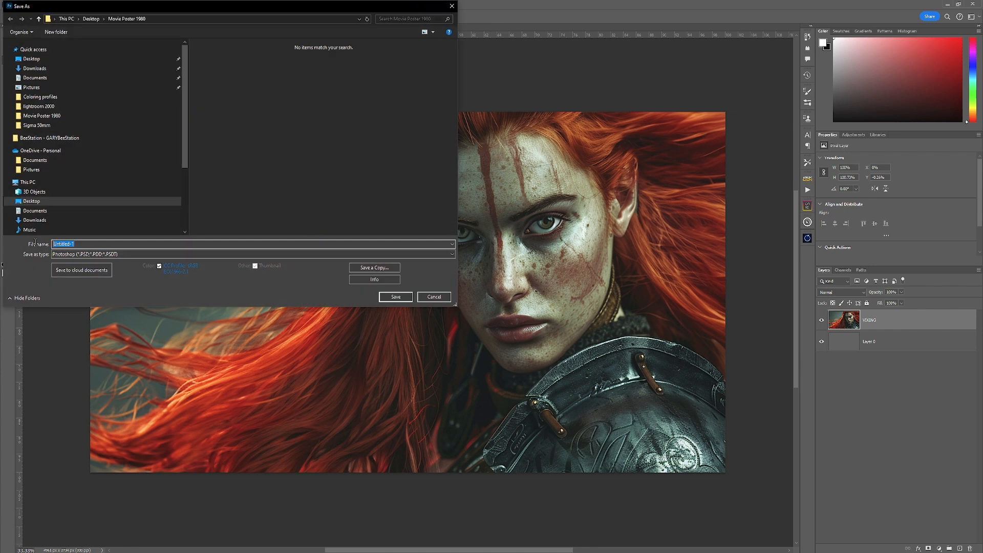
text(Dragonborn Poster)
click(396, 297)
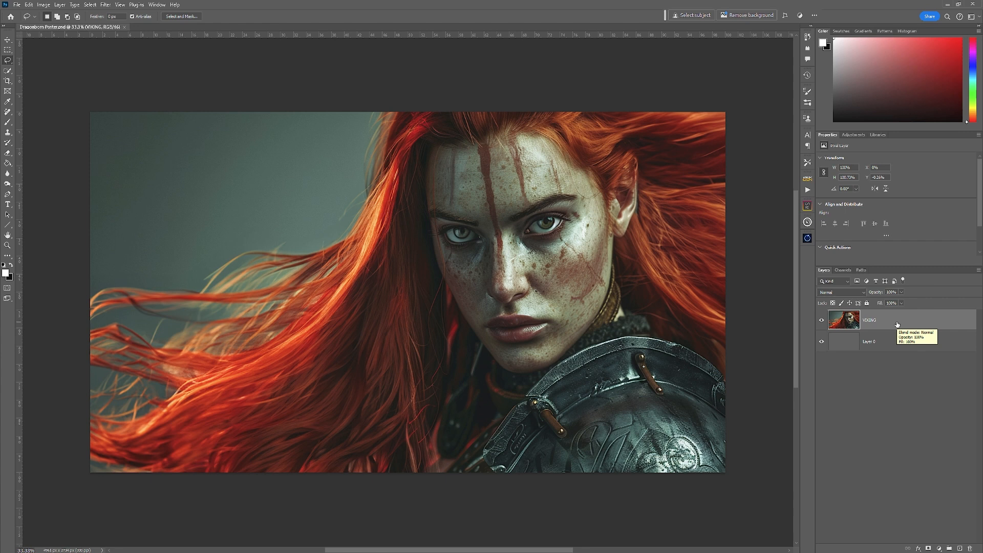
- Expand the canvas beyond the portrait on all four sides with the Crop tool to form a border area
click(8, 82)
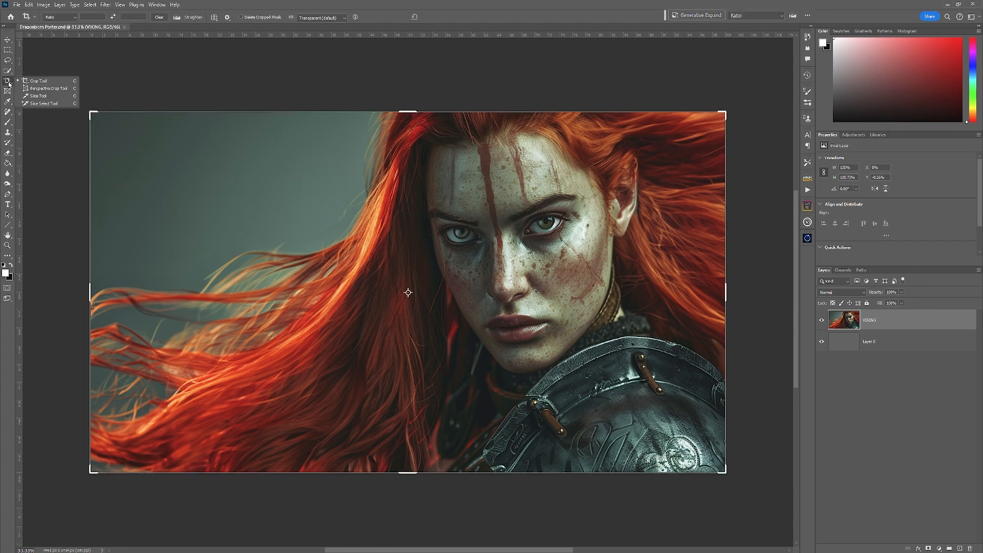
click(64, 82)
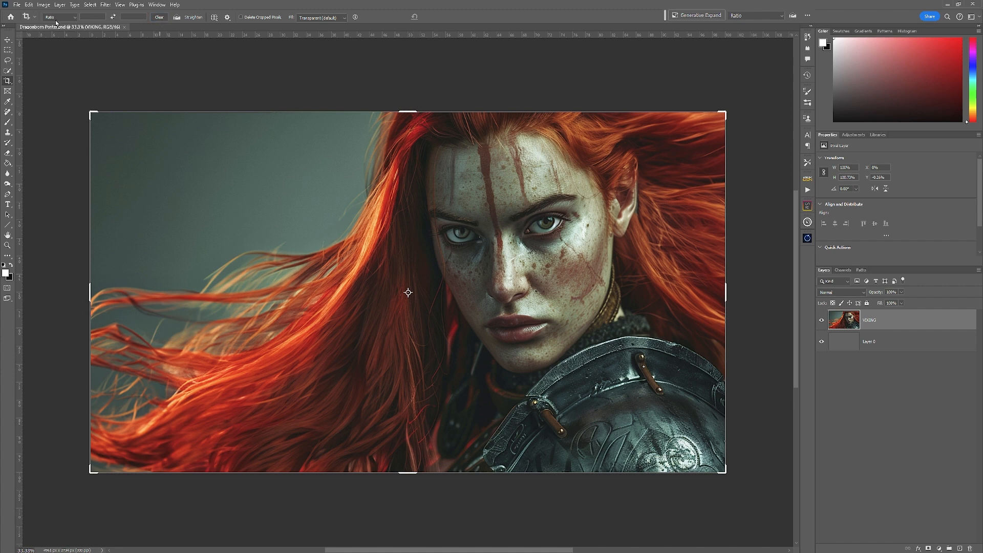
drag(408, 112, 408, 94)
drag(725, 294, 747, 294)
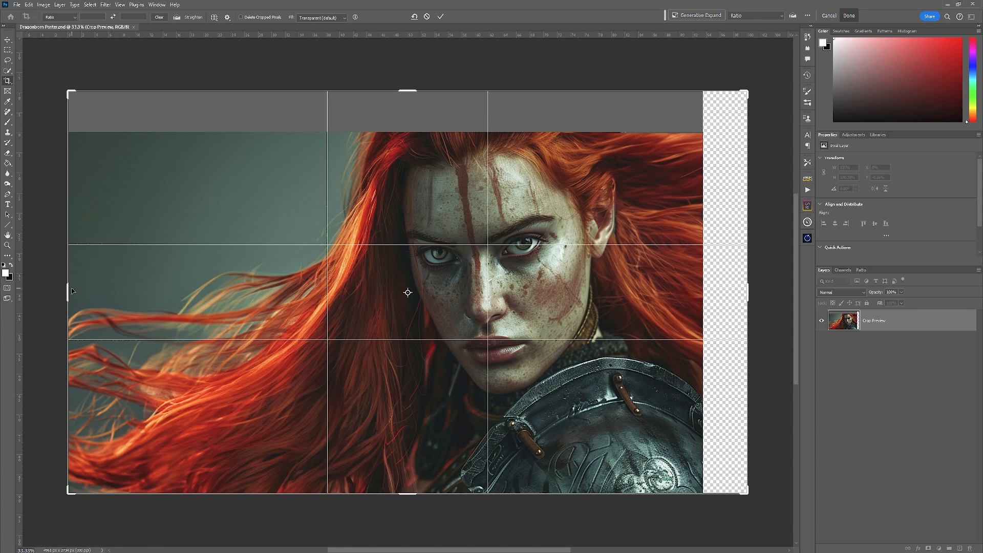
drag(66, 291, 42, 291)
drag(408, 494, 406, 537)
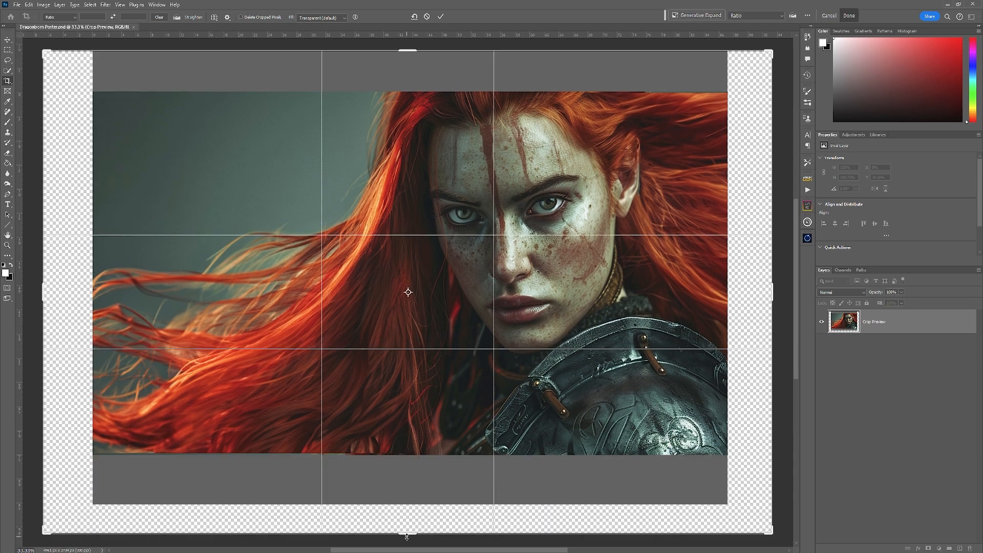
click(441, 16)
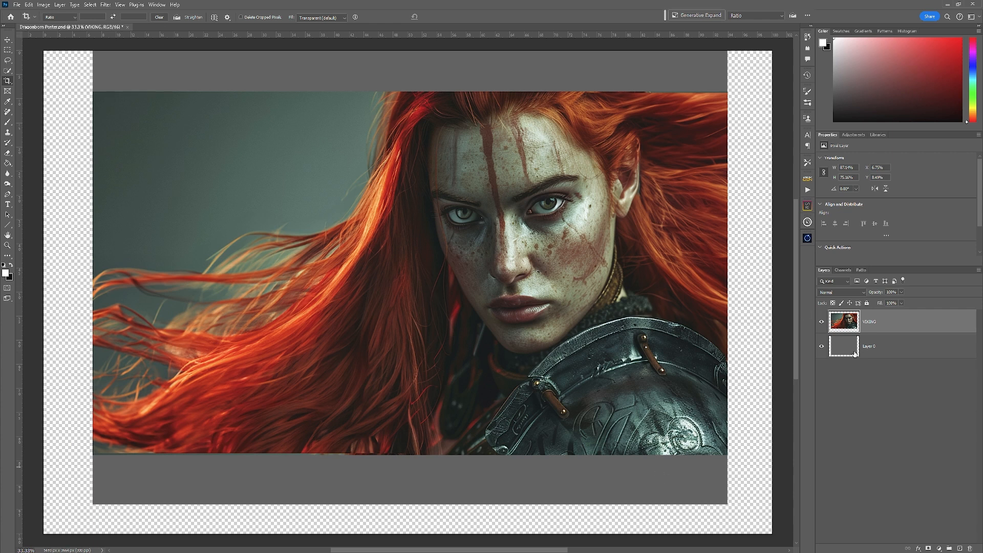
- Fill the grey and transparent areas of Layer 0 with white using the Paint Bucket
click(896, 352)
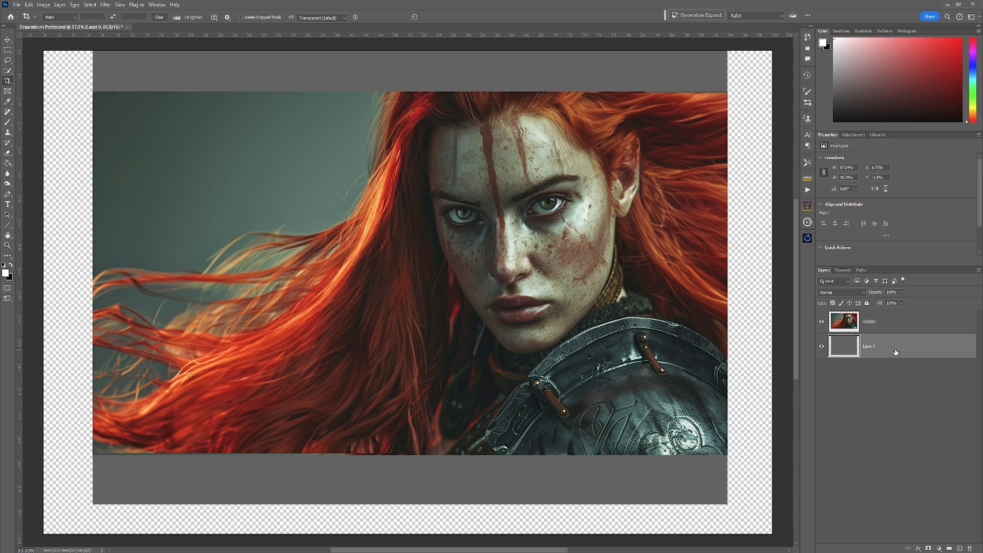
click(8, 163)
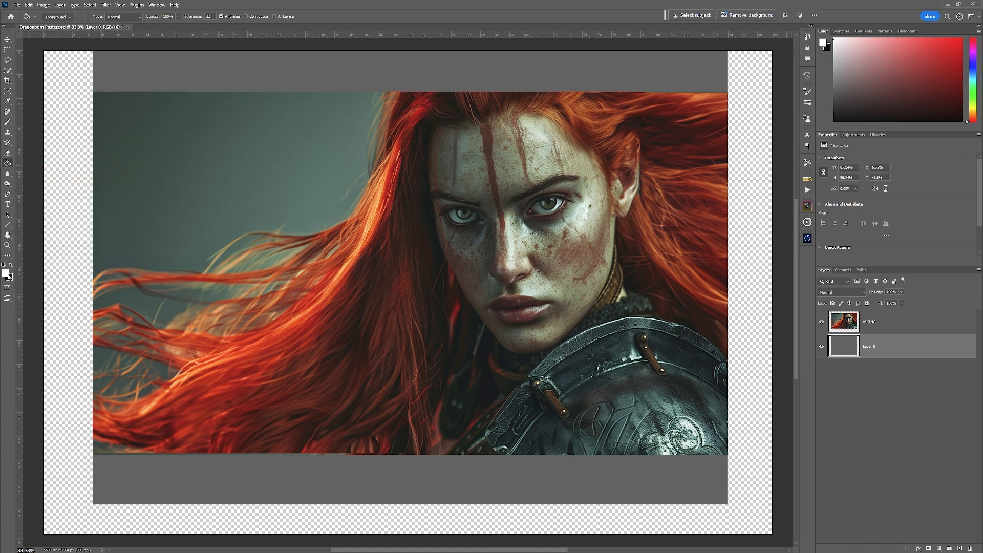
click(175, 78)
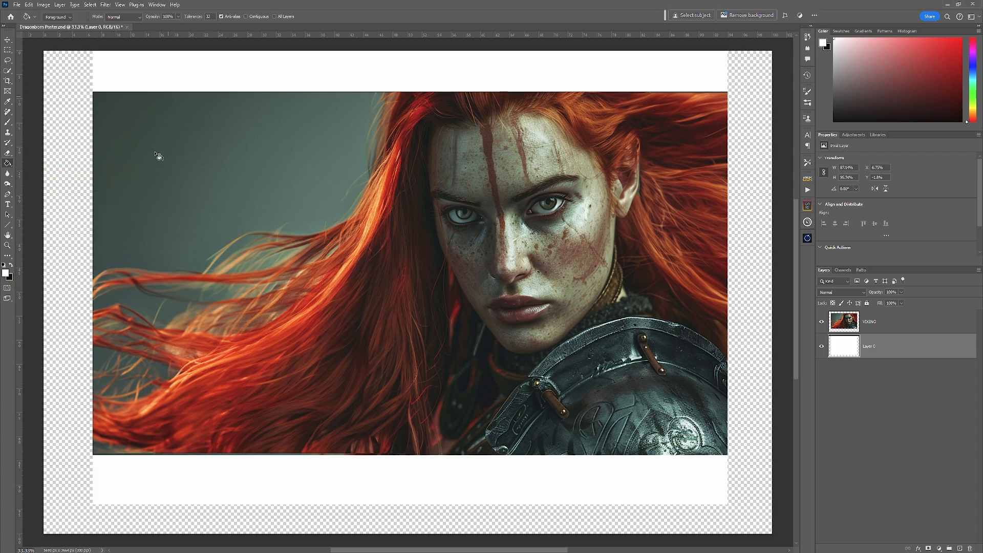
click(57, 376)
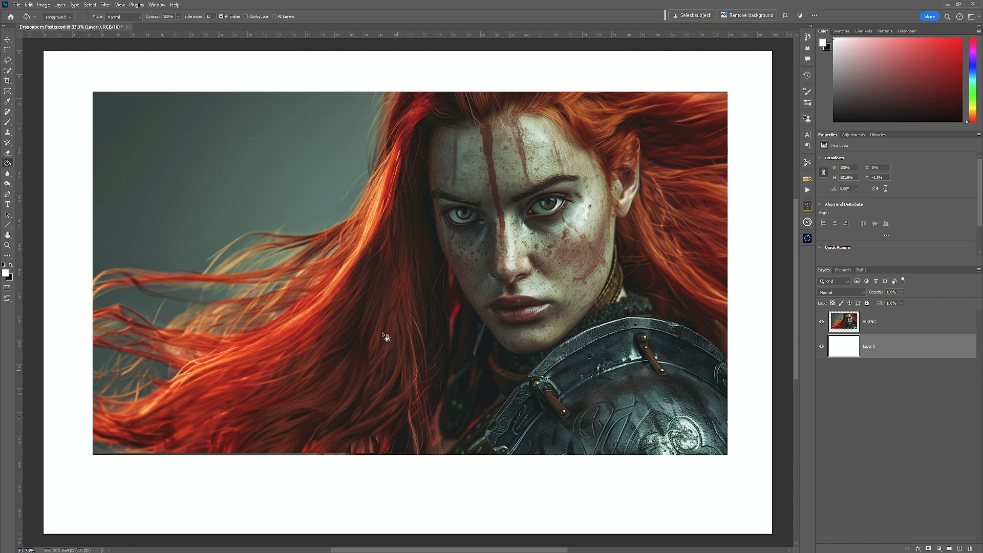
- Widen the canvas slightly on its sides with the Crop tool and fill the added transparent area of Layer 0 with white
click(8, 81)
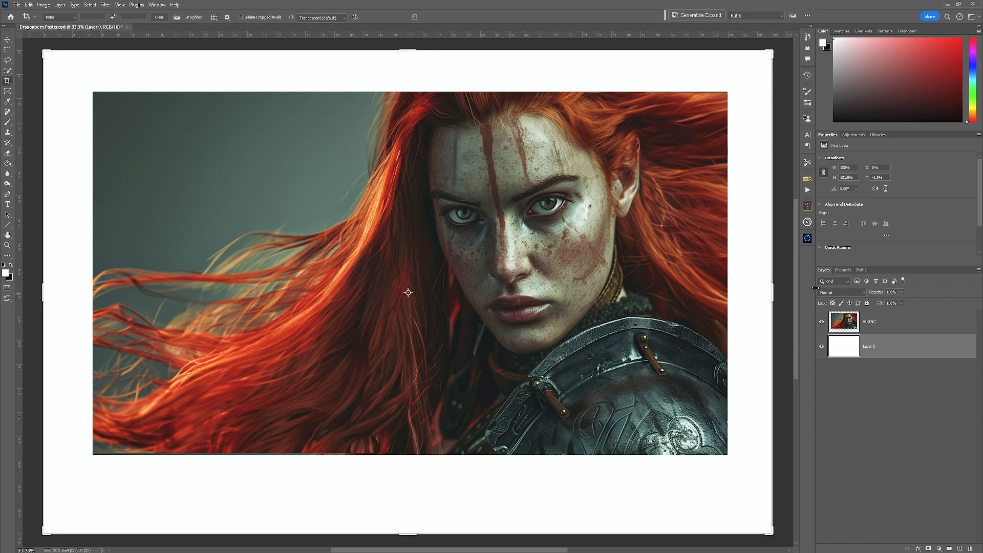
drag(774, 292, 779, 297)
click(440, 16)
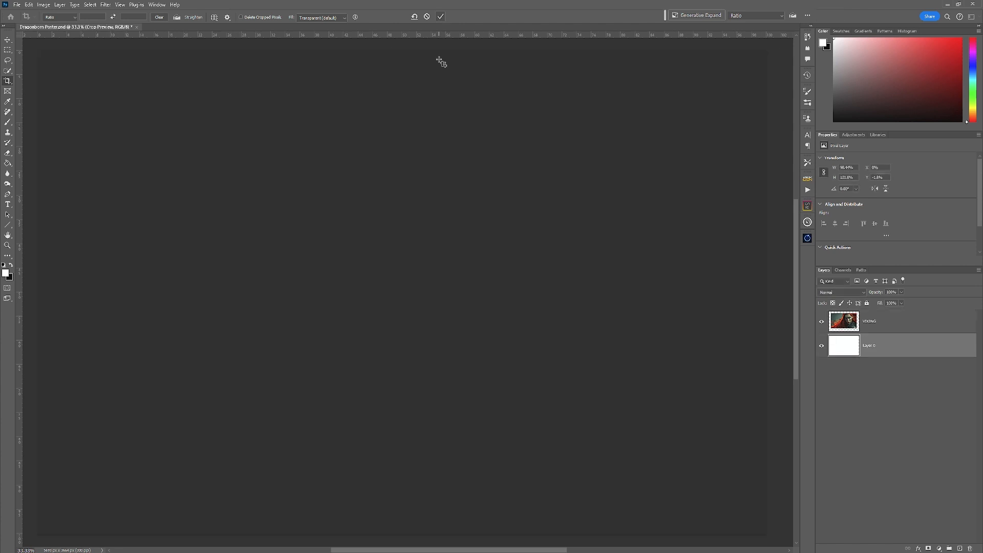
click(7, 163)
click(770, 273)
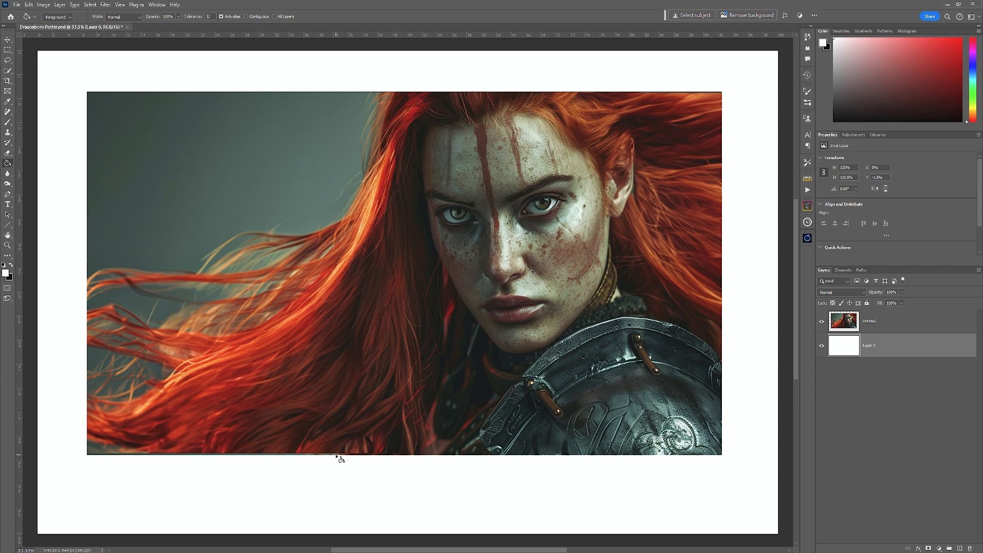
- Select a thin rectangular strip along the portrait's lower edge, delete it from the VIKING layer, and deselect
key(z)
mouse_move(323, 456)
mouse_down()
mouse_move(364, 451)
mouse_move(324, 447)
mouse_up()
key(g)
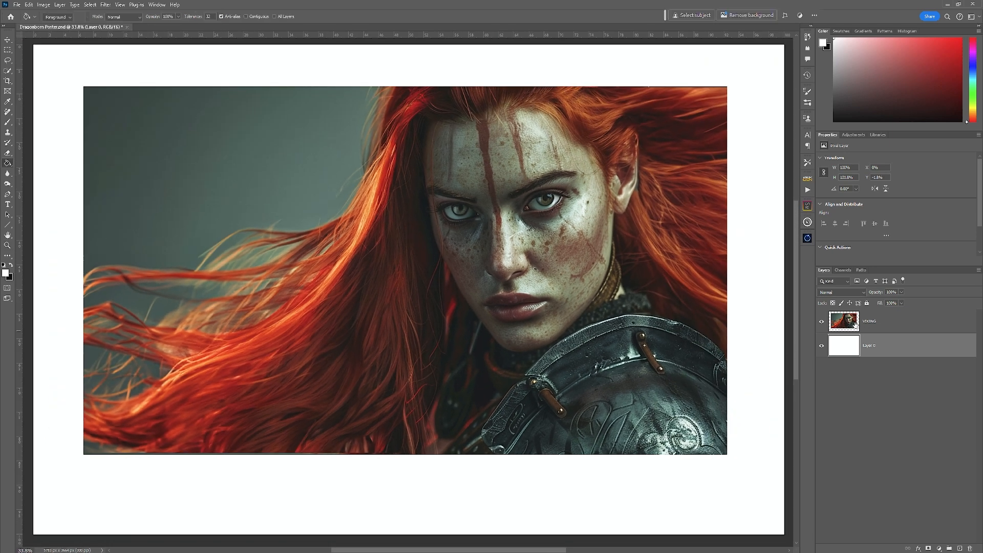
click(8, 50)
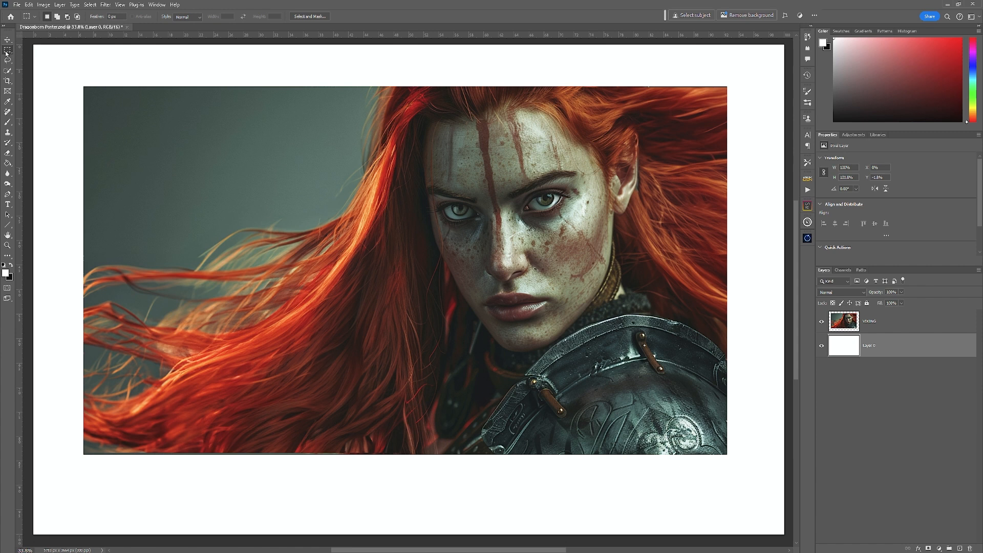
drag(80, 450, 738, 476)
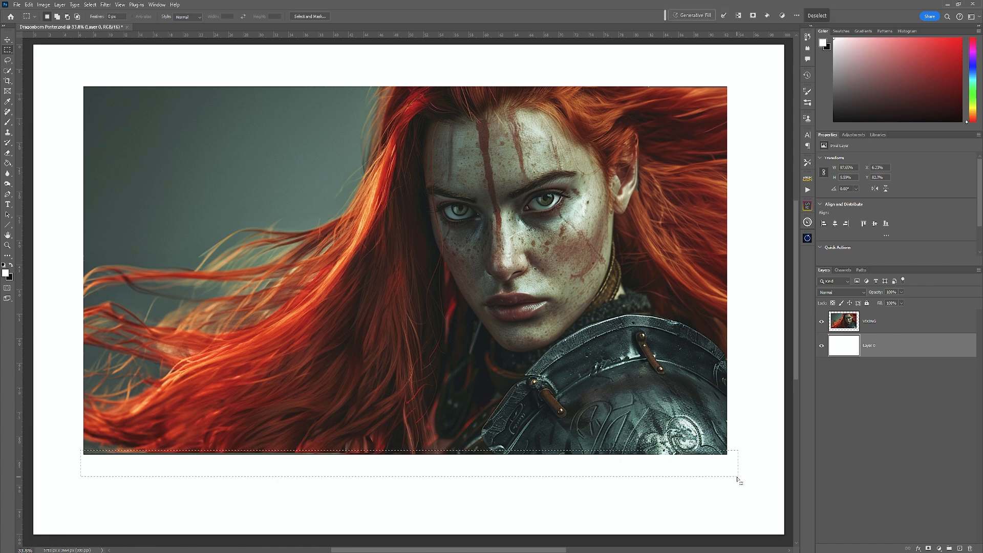
key(Delete)
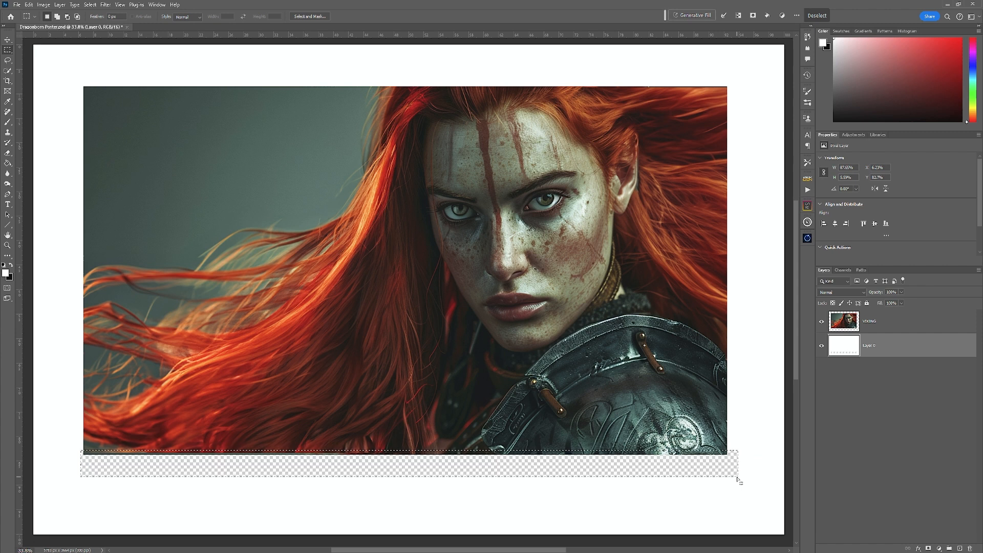
key(ctrl+z)
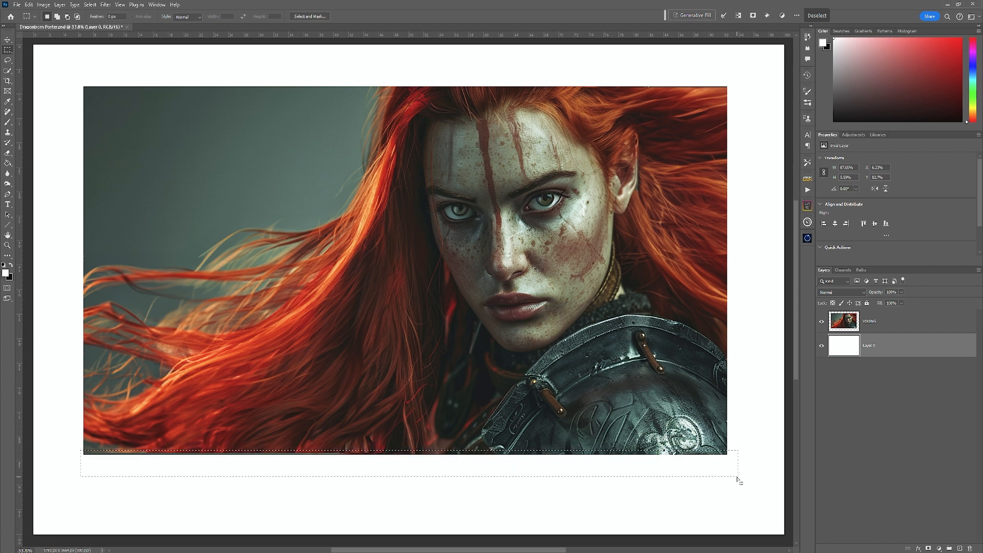
click(894, 323)
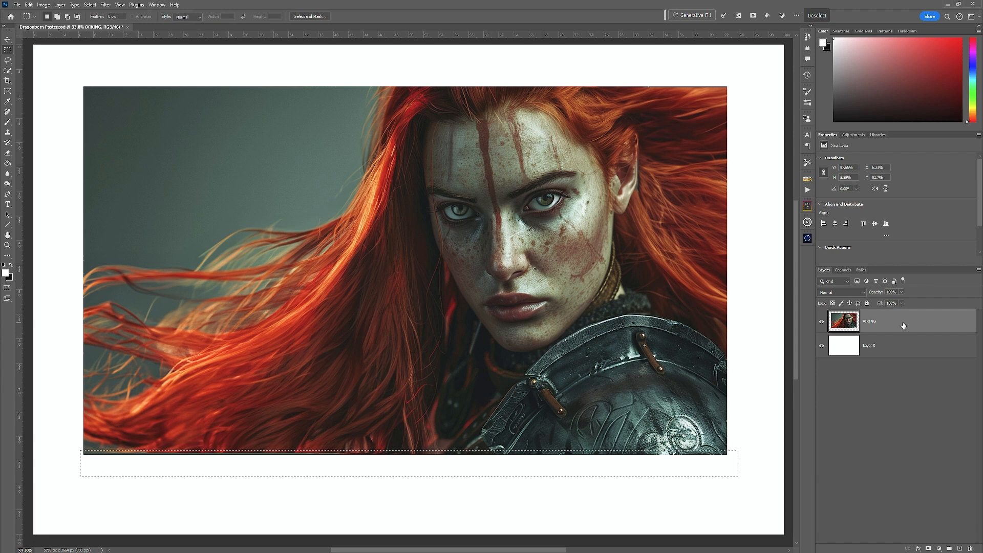
key(Delete)
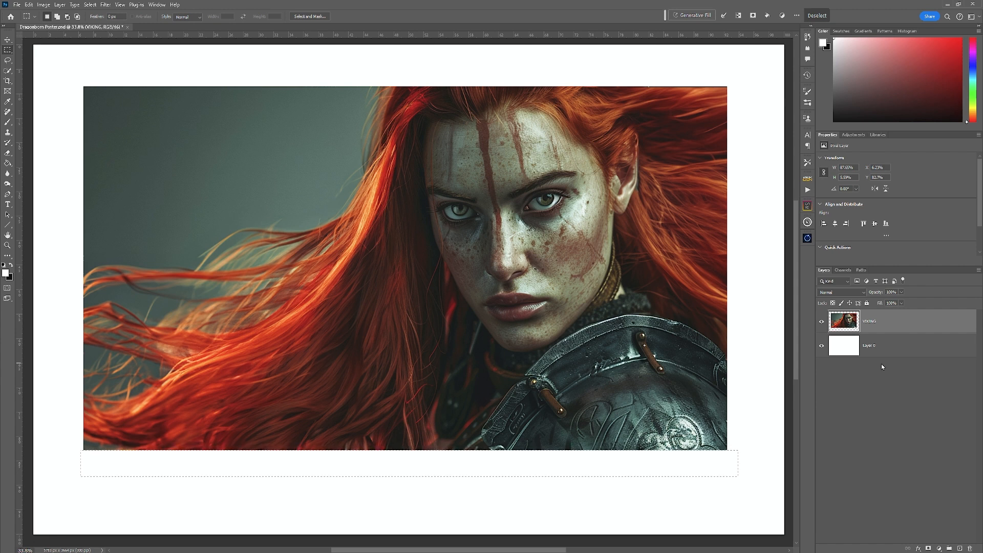
key(ctrl+d)
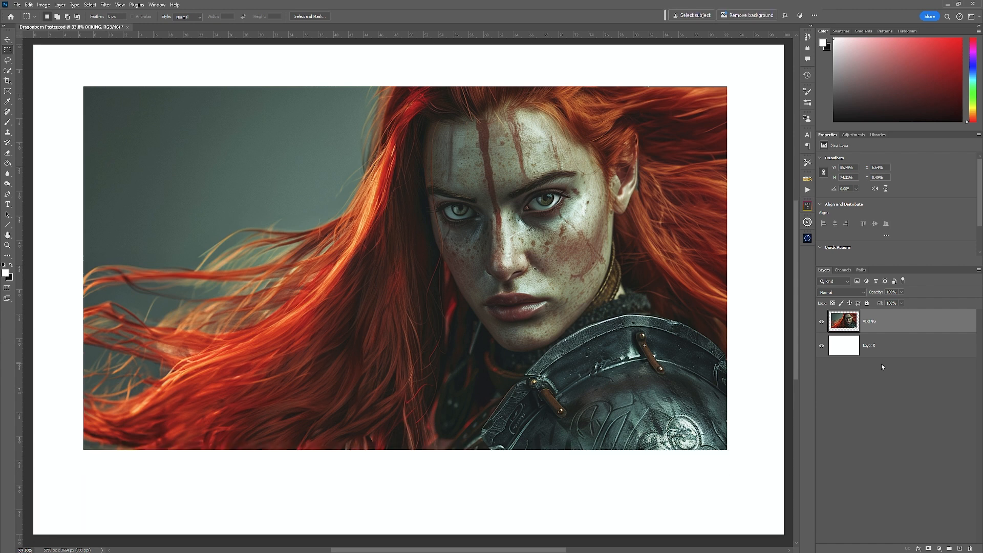
- Clone nearby hair texture over the bluish gap along the ear's lower outer edge on the VIKING layer with the Clone Stamp
key(s)
key(ctrl+0)
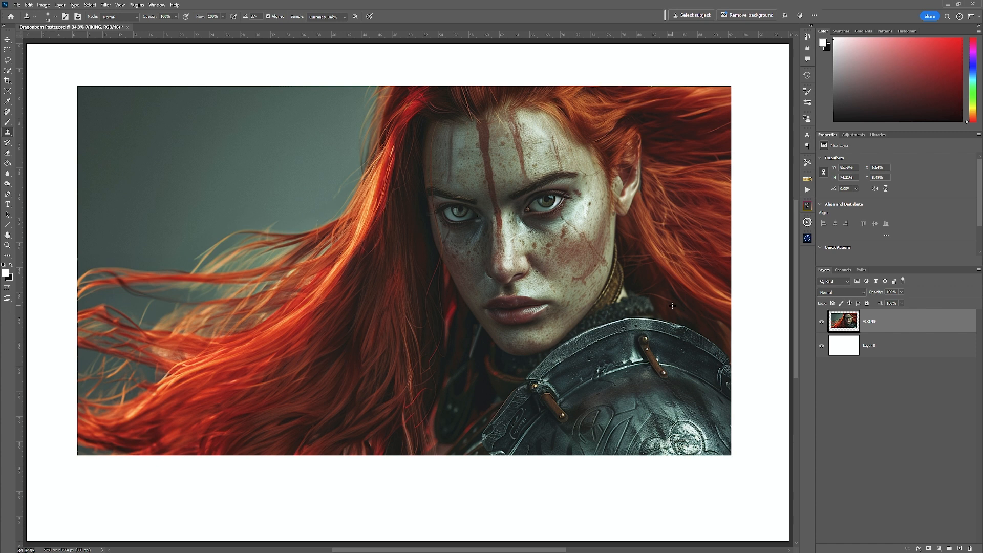
key(z)
mouse_move(639, 184)
mouse_down()
mouse_move(698, 186)
mouse_move(564, 341)
mouse_move(536, 341)
mouse_up()
key(s)
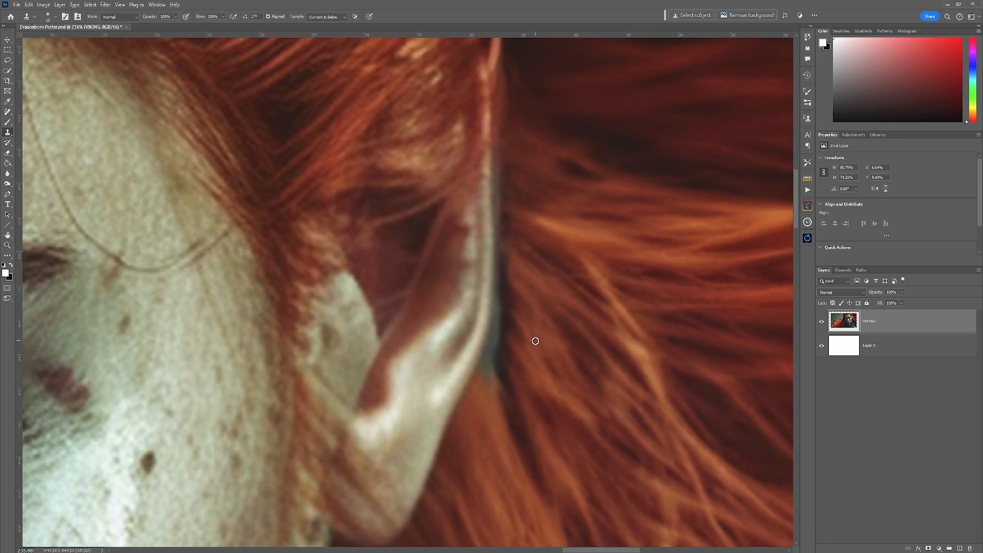
key(bracketright)
key(bracketright)
key(bracketright)
right_click(8, 135)
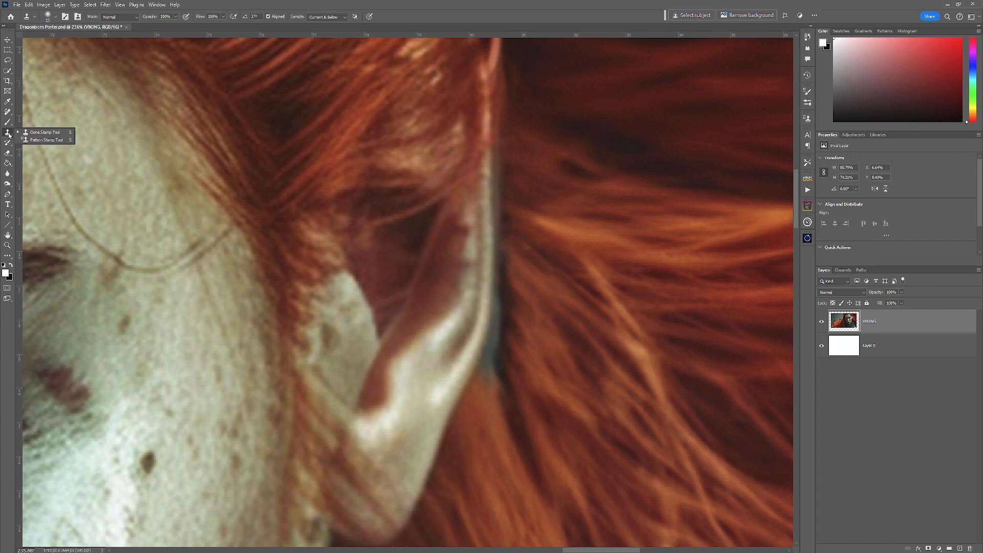
click(43, 132)
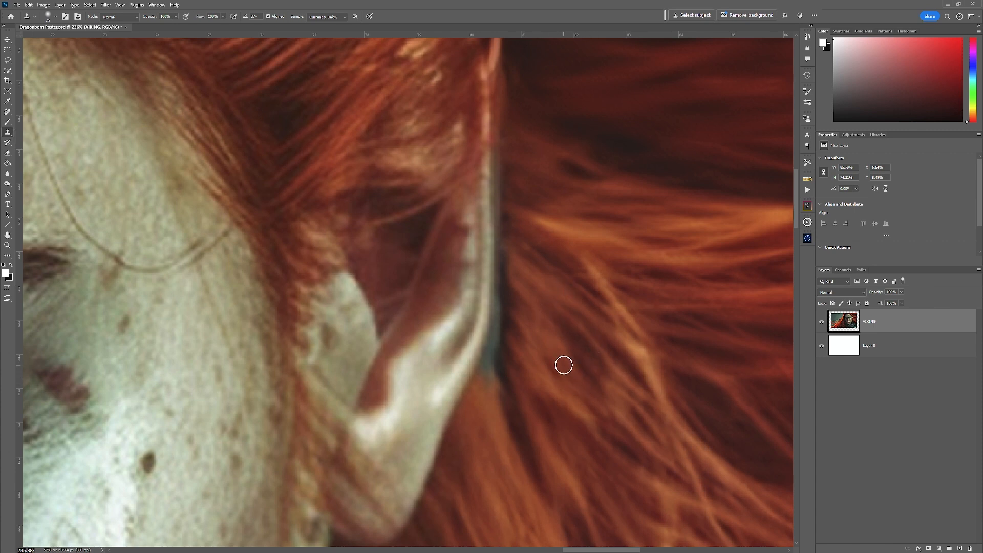
alt+click(565, 358)
drag(511, 277, 510, 357)
mouse_move(517, 275)
mouse_down()
mouse_move(516, 246)
mouse_move(483, 389)
mouse_move(509, 356)
mouse_move(503, 398)
mouse_move(519, 412)
mouse_move(512, 395)
mouse_move(555, 468)
mouse_move(560, 437)
mouse_move(495, 432)
mouse_up()
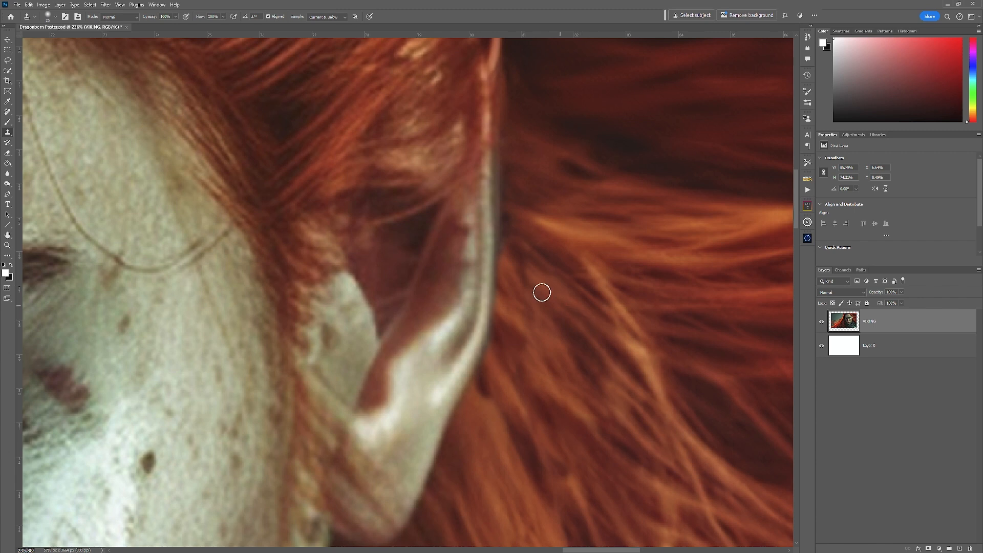
- Extend the cloned hair up along the ear's outer edge and blend the strands in the hair beside it
drag(505, 268, 511, 198)
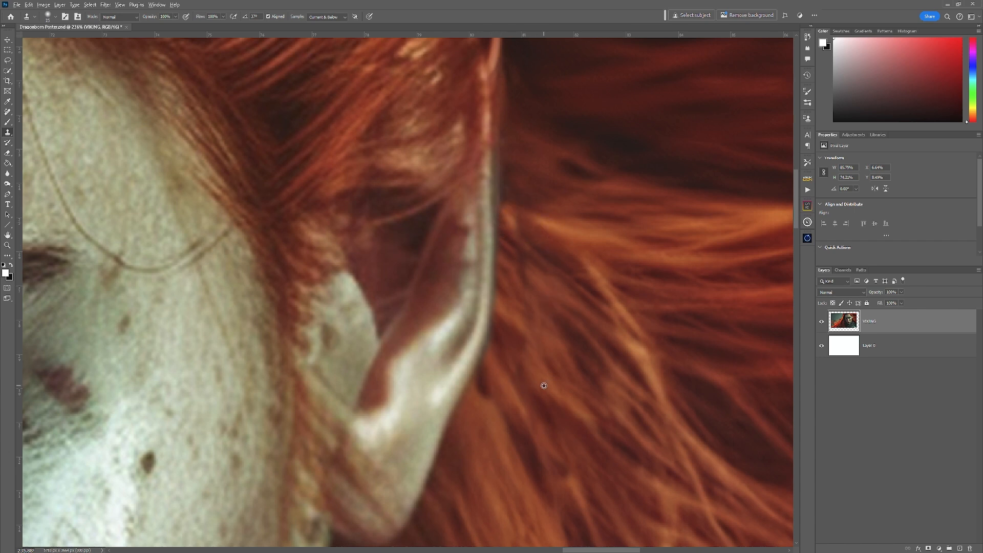
mouse_move(488, 389)
mouse_down()
mouse_move(485, 399)
mouse_move(488, 377)
mouse_move(485, 393)
mouse_up()
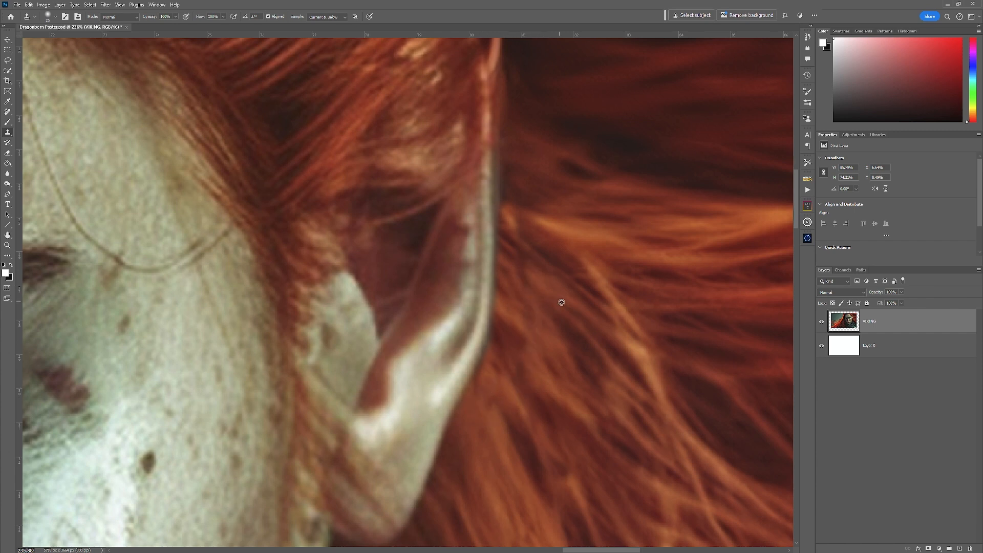
drag(556, 288, 578, 309)
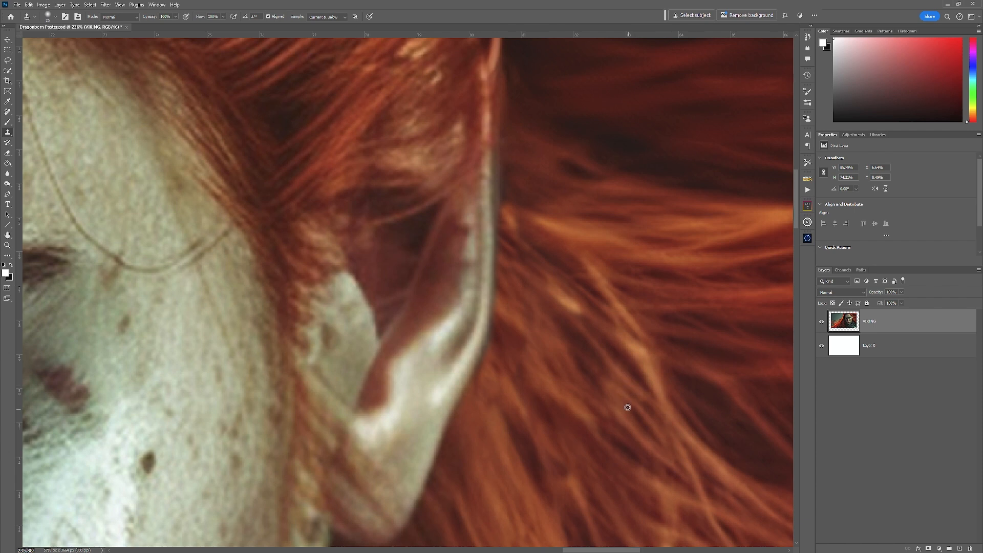
drag(587, 318, 548, 280)
key(ctrl+0)
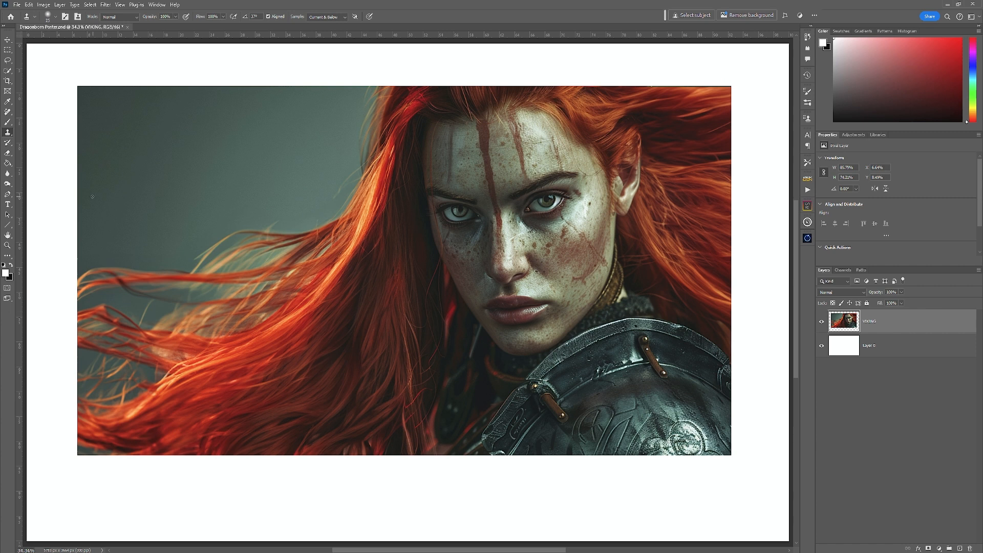
- Set up a soft round brush with 0% hardness and sample a bright red from the flowing hair as the paint colour
click(7, 122)
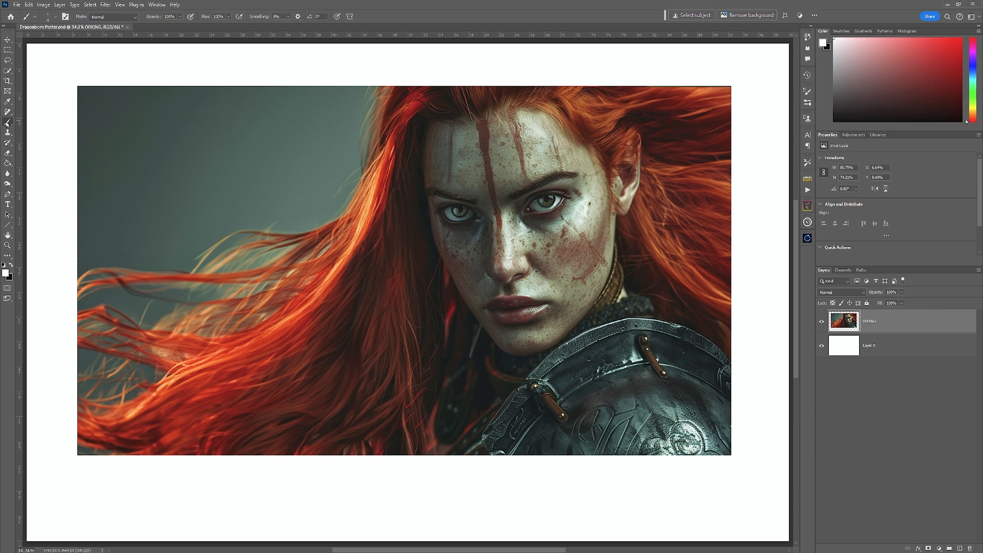
click(56, 18)
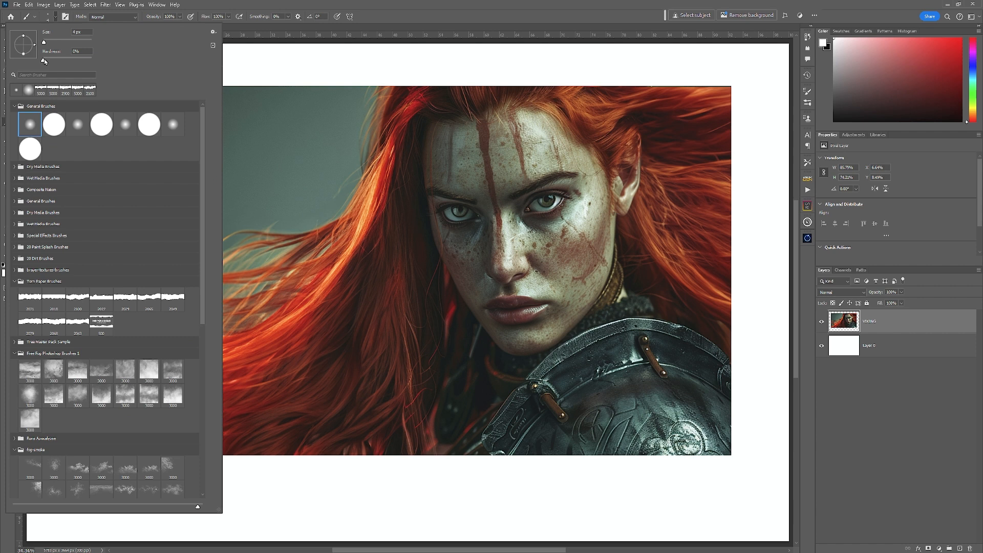
click(273, 27)
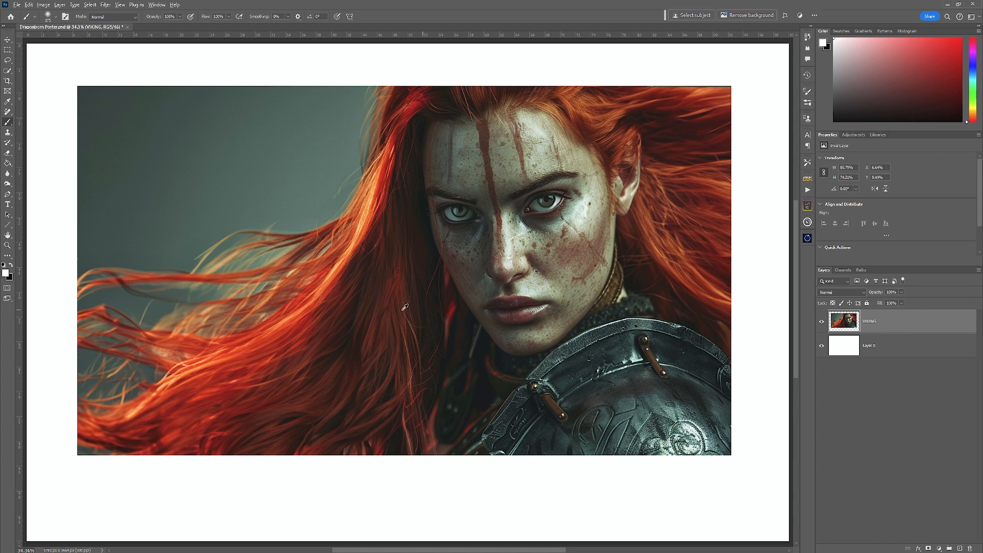
alt+click(286, 329)
alt+click(284, 330)
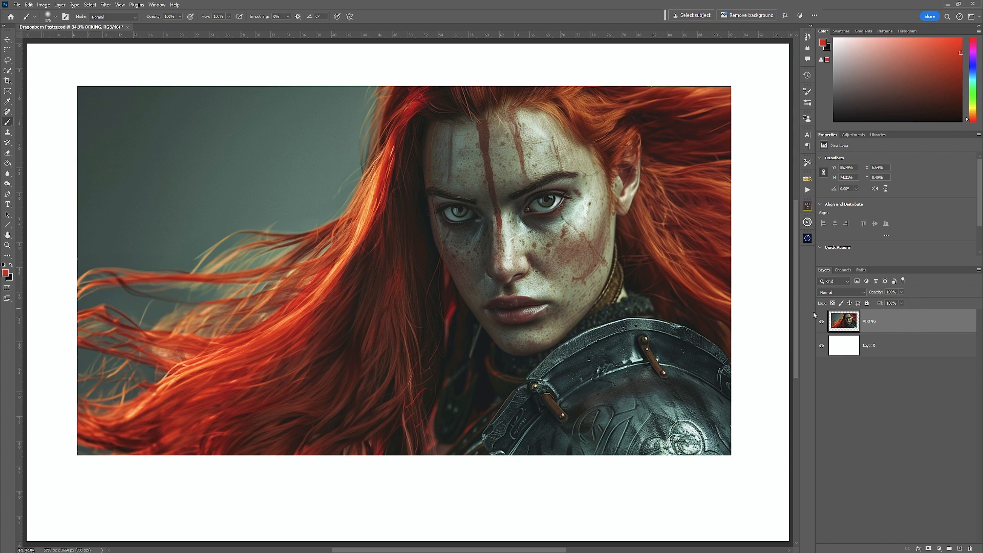
- Create a new layer above VIKING, paint the sampled red over the hair above and behind the ear, and lower the layer's opacity
click(961, 549)
mouse_move(584, 118)
mouse_down()
mouse_move(555, 98)
mouse_move(596, 128)
mouse_move(649, 105)
mouse_move(594, 108)
mouse_move(582, 106)
mouse_move(625, 105)
mouse_move(582, 97)
mouse_move(722, 96)
mouse_move(718, 151)
mouse_move(671, 92)
mouse_move(702, 158)
mouse_move(709, 122)
mouse_move(714, 164)
mouse_move(718, 117)
mouse_move(713, 180)
mouse_move(700, 170)
mouse_move(693, 231)
mouse_move(685, 126)
mouse_move(684, 182)
mouse_move(657, 119)
mouse_move(617, 137)
mouse_move(612, 157)
mouse_move(650, 109)
mouse_move(677, 139)
mouse_move(674, 124)
mouse_move(665, 125)
mouse_move(677, 177)
mouse_up()
click(902, 292)
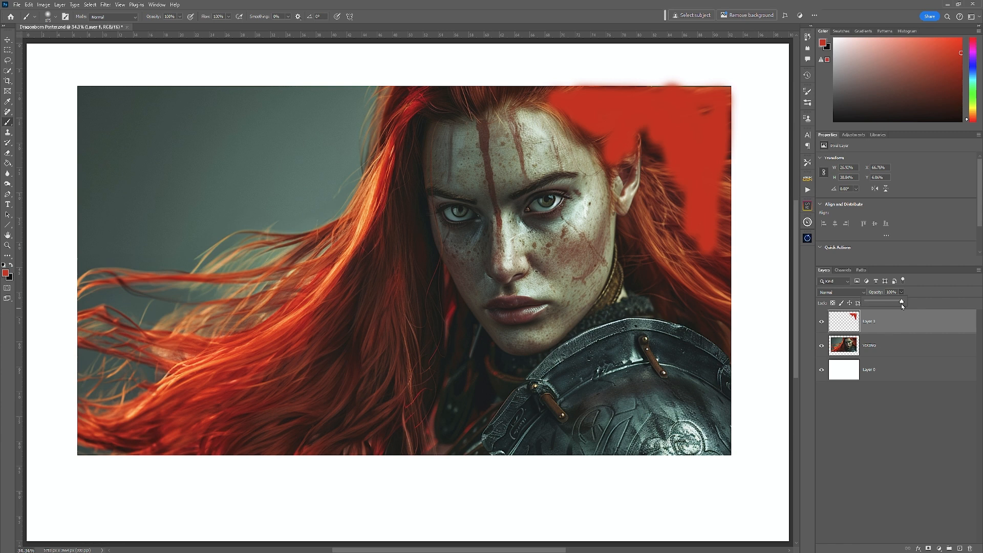
drag(894, 303, 888, 304)
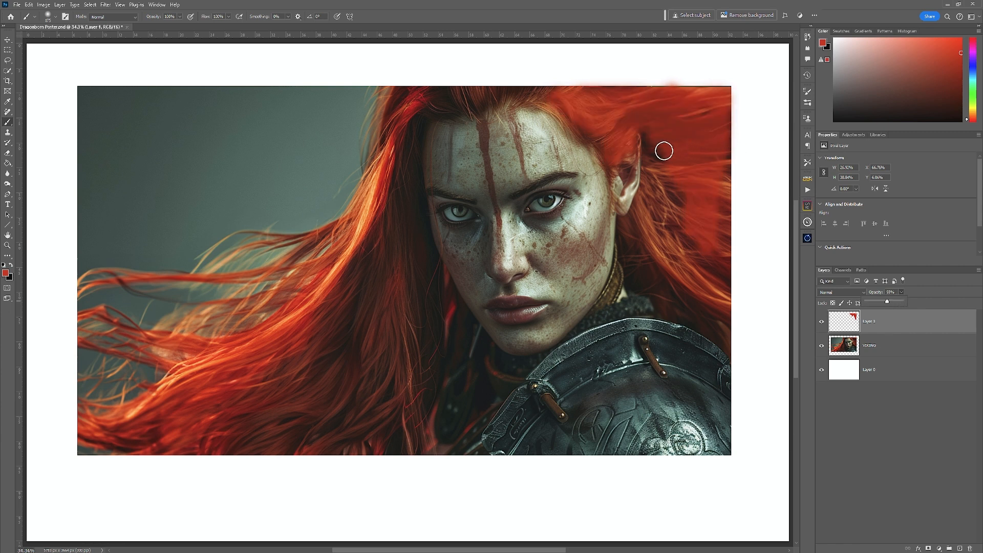
- Paint red across the rest of the hair above the forehead and down the long flowing locks, enlarging the brush for the lower part
mouse_move(652, 132)
mouse_down()
mouse_move(636, 241)
mouse_move(728, 304)
mouse_move(658, 225)
mouse_move(661, 157)
mouse_move(644, 243)
mouse_move(667, 230)
mouse_move(670, 178)
mouse_move(674, 259)
mouse_move(690, 207)
mouse_move(684, 200)
mouse_move(687, 261)
mouse_move(718, 273)
mouse_move(713, 222)
mouse_move(725, 286)
mouse_move(726, 98)
mouse_move(556, 90)
mouse_move(386, 99)
mouse_move(492, 94)
mouse_move(445, 111)
mouse_move(396, 112)
mouse_move(382, 136)
mouse_move(397, 96)
mouse_move(390, 142)
mouse_move(395, 105)
mouse_move(336, 259)
mouse_move(331, 287)
mouse_move(386, 169)
mouse_move(335, 368)
mouse_move(384, 314)
mouse_up()
key(bracketright)
key(bracketright)
key(bracketright)
key(bracketright)
key(bracketright)
mouse_move(387, 275)
mouse_down()
mouse_move(392, 355)
mouse_move(378, 423)
mouse_move(404, 372)
mouse_move(396, 360)
mouse_move(346, 423)
mouse_move(368, 351)
mouse_move(364, 279)
mouse_move(237, 445)
mouse_move(380, 364)
mouse_move(325, 416)
mouse_move(236, 446)
mouse_move(320, 423)
mouse_move(334, 392)
mouse_move(158, 455)
mouse_up()
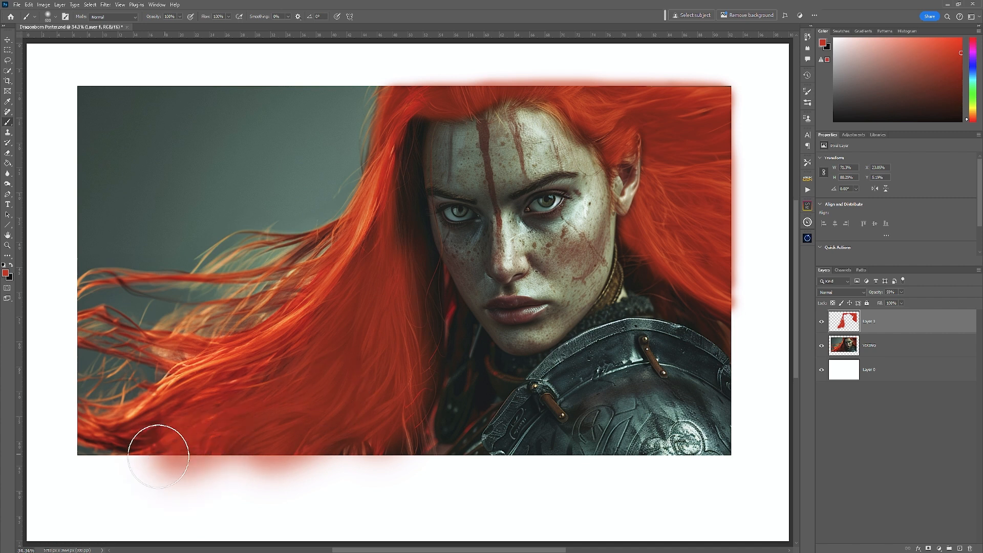
mouse_move(297, 393)
mouse_down()
mouse_move(348, 389)
mouse_move(332, 425)
mouse_move(288, 472)
mouse_move(383, 411)
mouse_move(299, 456)
mouse_move(234, 415)
mouse_move(171, 425)
mouse_move(149, 446)
mouse_up()
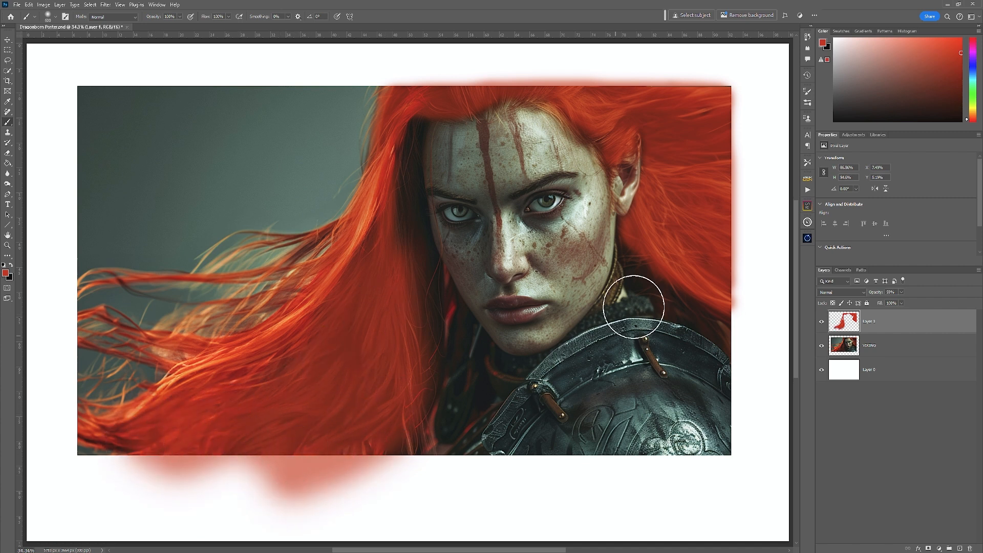
- Paint the missed hair beside the face, above the ear and shoulder with a smaller brush, and set the layer's blend mode to Soft Light
key(bracketleft)
key(bracketleft)
key(bracketleft)
mouse_move(408, 119)
mouse_down()
mouse_move(401, 178)
mouse_move(417, 346)
mouse_move(386, 395)
mouse_up()
mouse_move(637, 256)
mouse_down()
mouse_move(667, 294)
mouse_move(723, 332)
mouse_move(722, 320)
mouse_up()
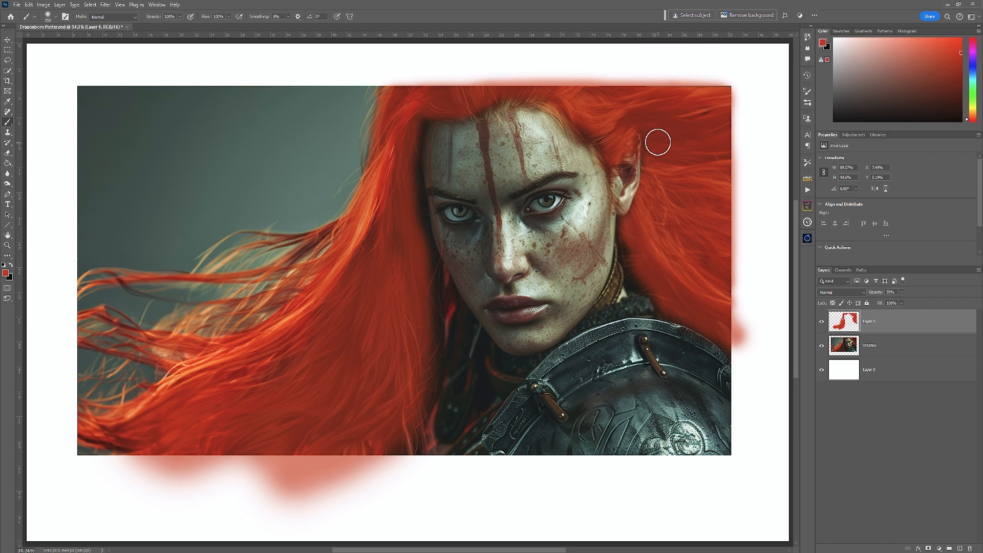
mouse_move(598, 100)
mouse_down()
mouse_move(544, 92)
mouse_move(584, 124)
mouse_move(647, 112)
mouse_up()
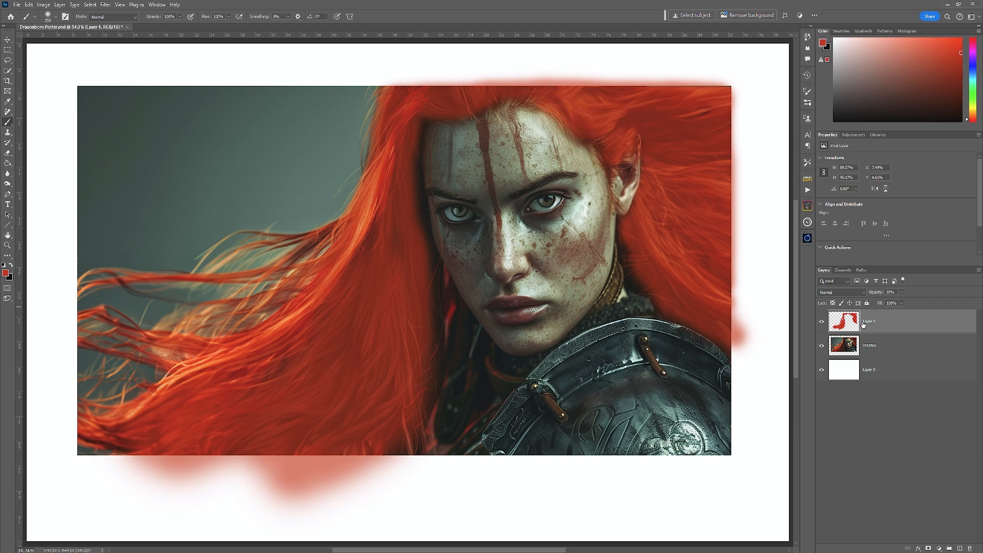
click(857, 293)
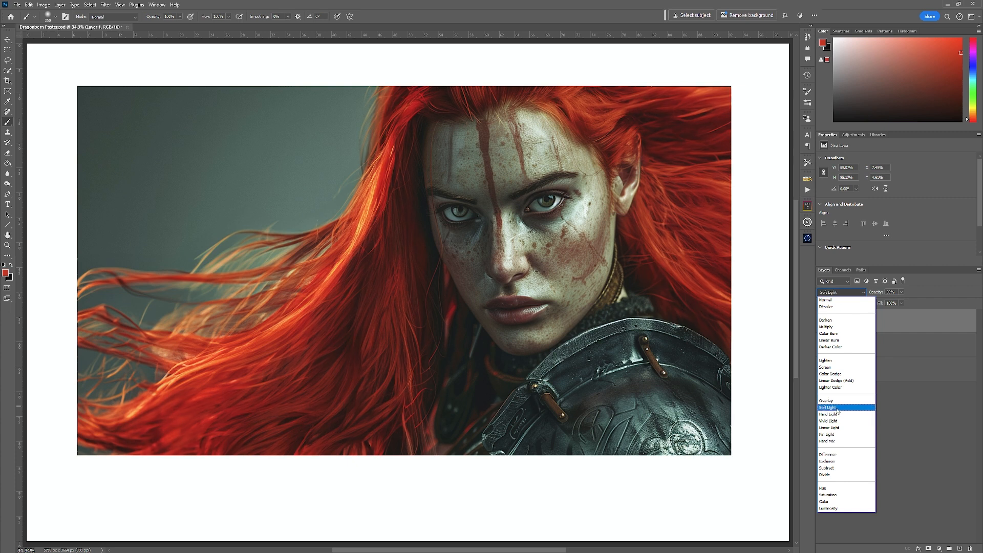
click(838, 408)
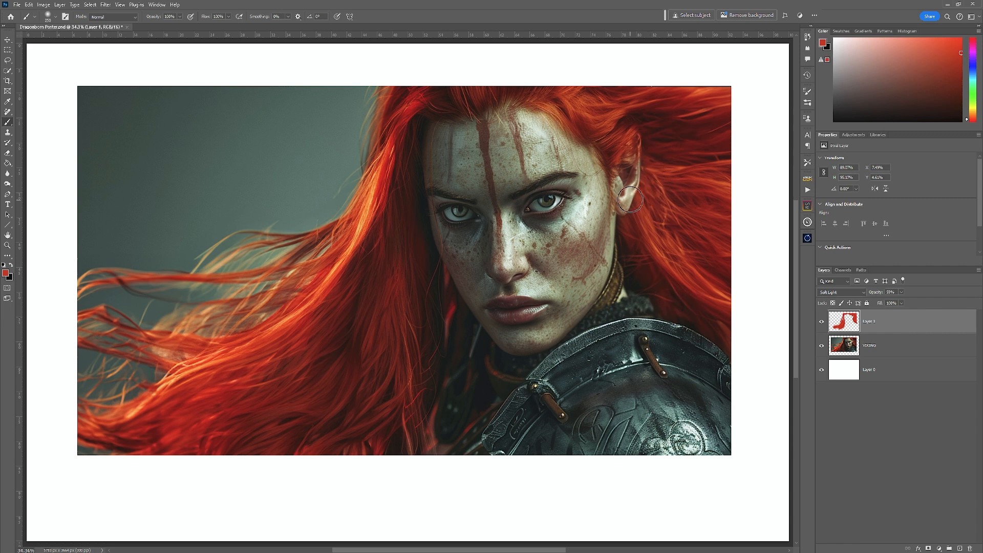
- Erase the red tint from the ear on the colour layer with a small Eraser at 14% opacity
key(z)
drag(639, 142, 681, 132)
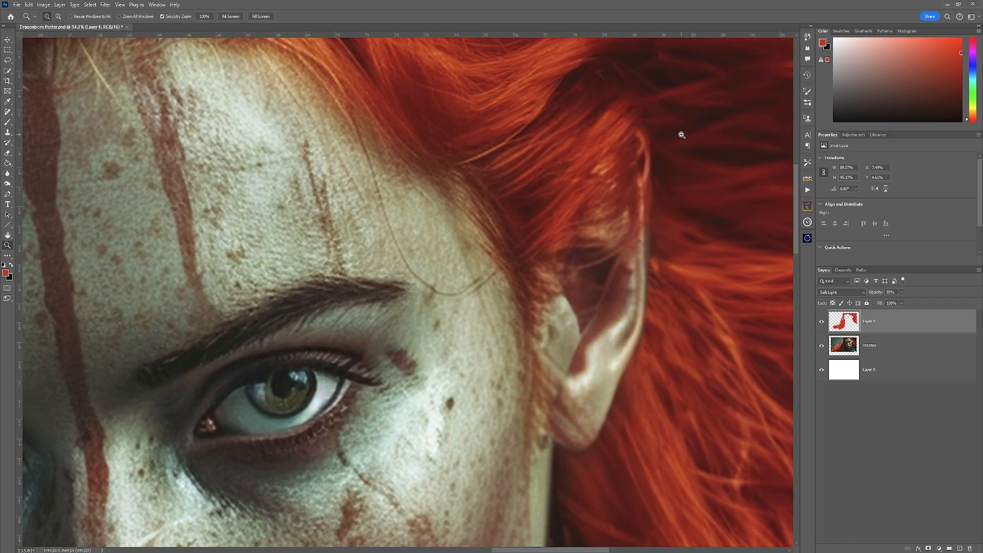
key(b)
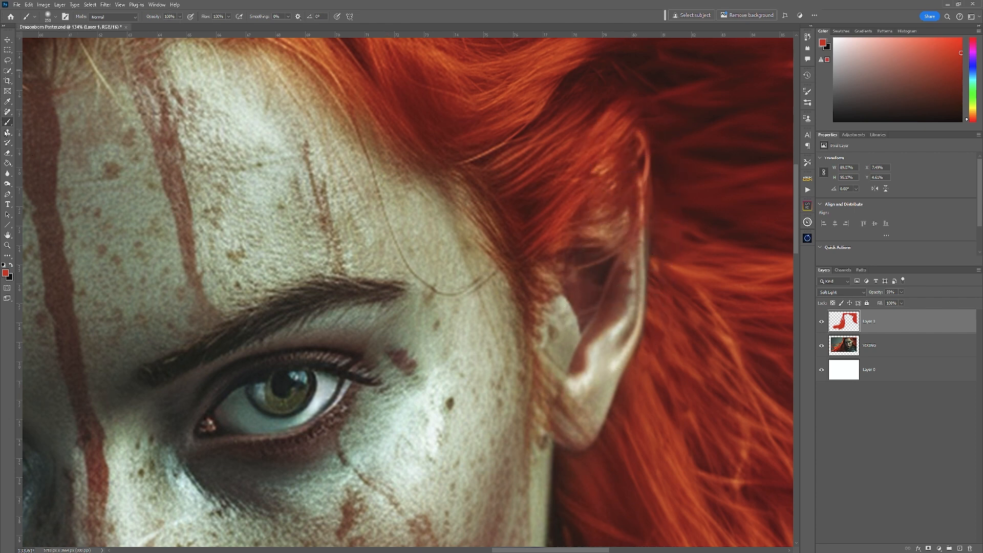
click(7, 153)
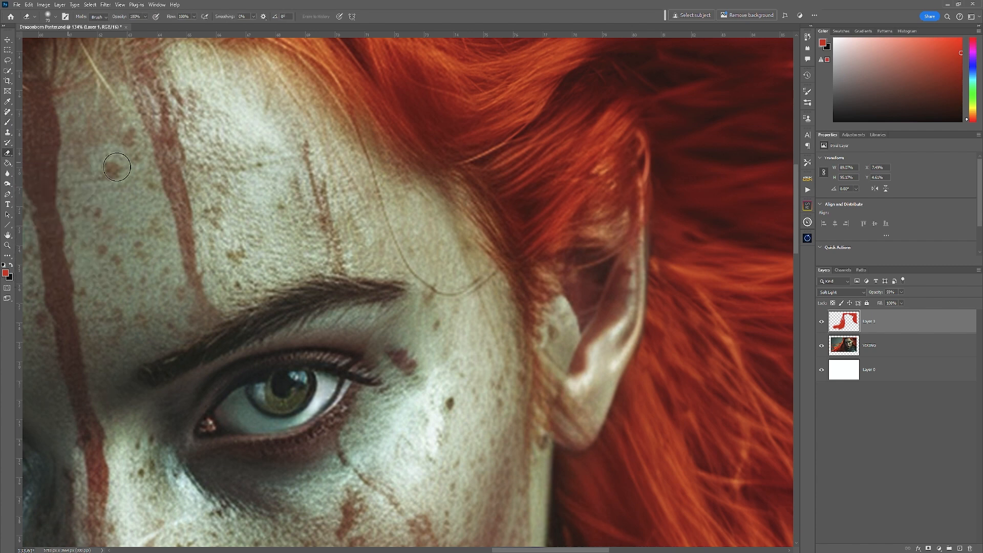
click(146, 17)
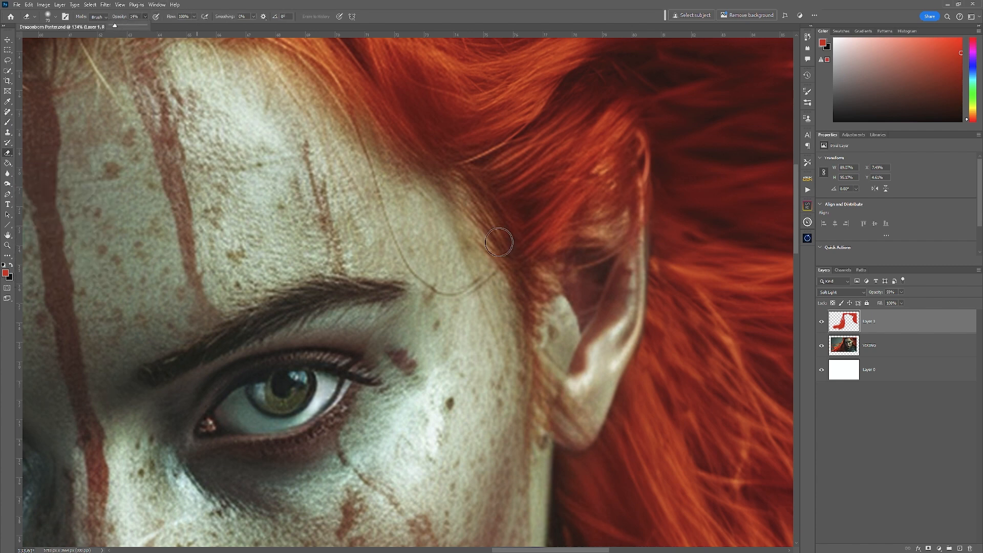
key(bracketleft)
key(bracketleft)
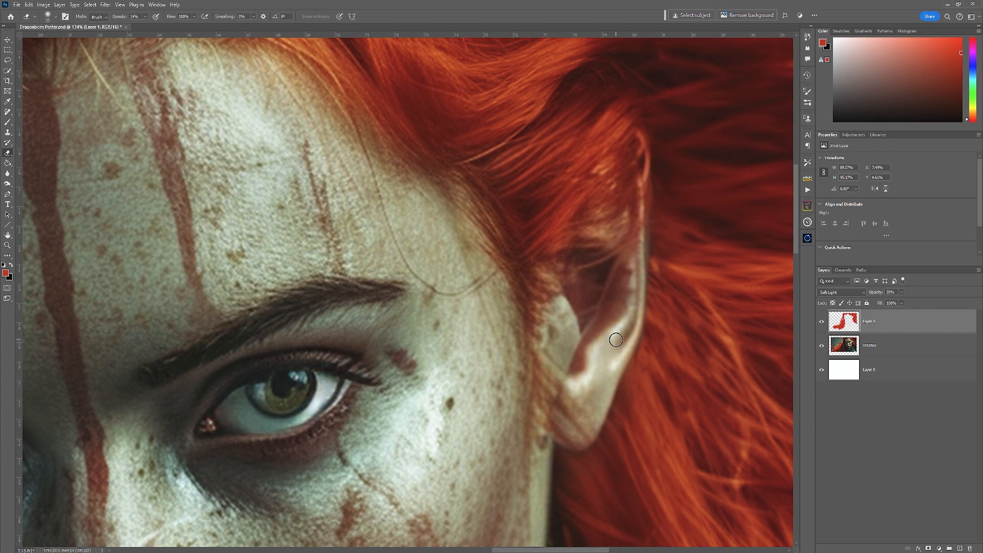
key(ctrl+0)
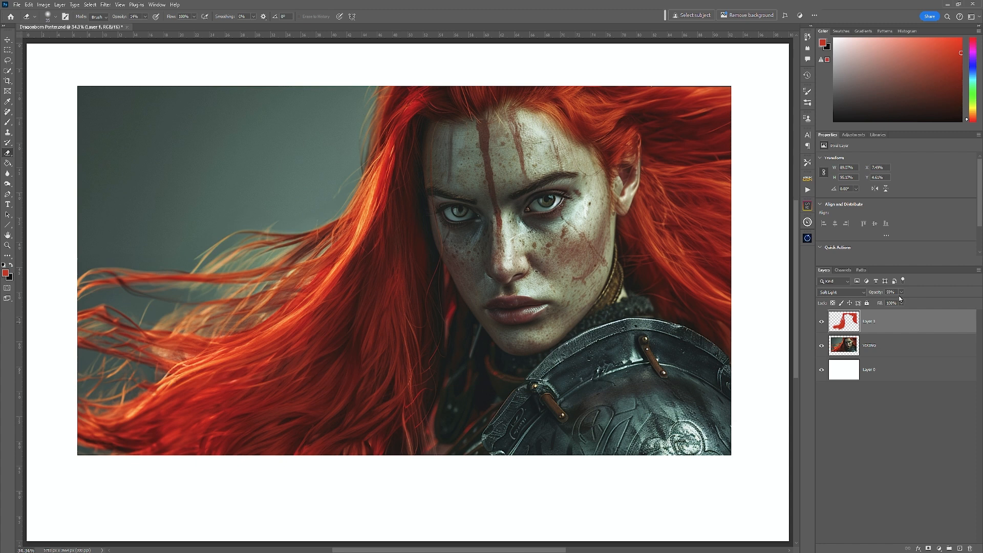
- Toggle the red colour layer's visibility to compare the hair with and without the tint
click(822, 321)
click(823, 321)
click(822, 322)
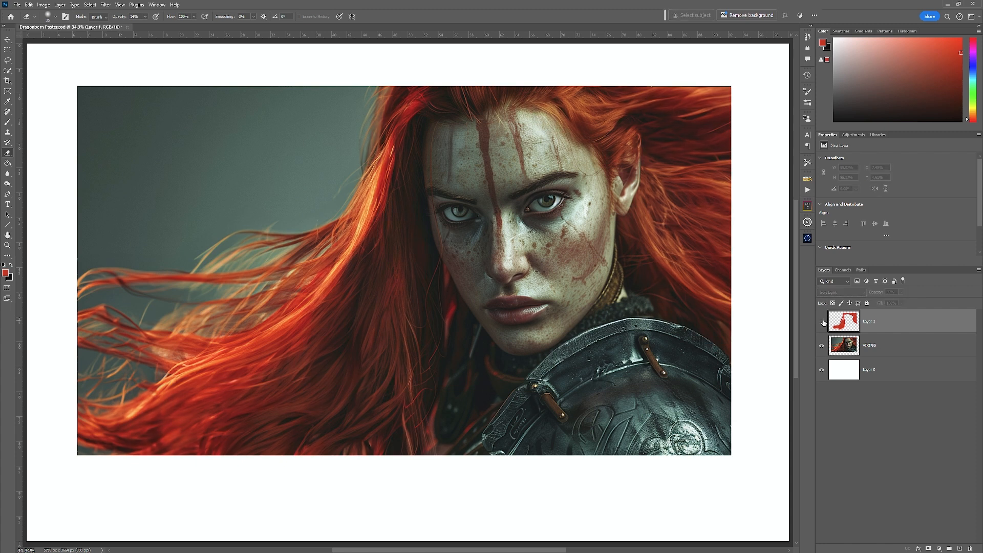
click(822, 321)
click(823, 322)
click(823, 322)
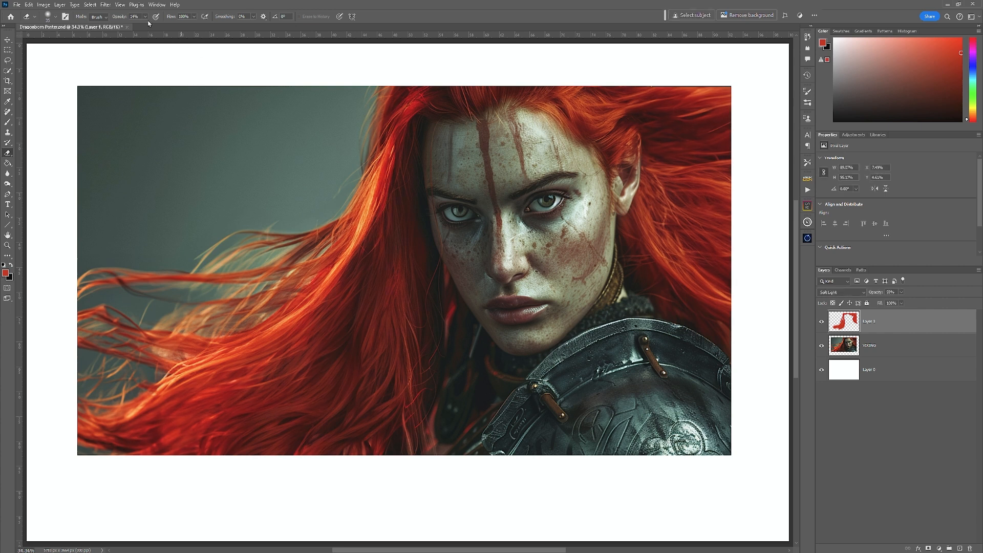
- Save the poster document
click(17, 5)
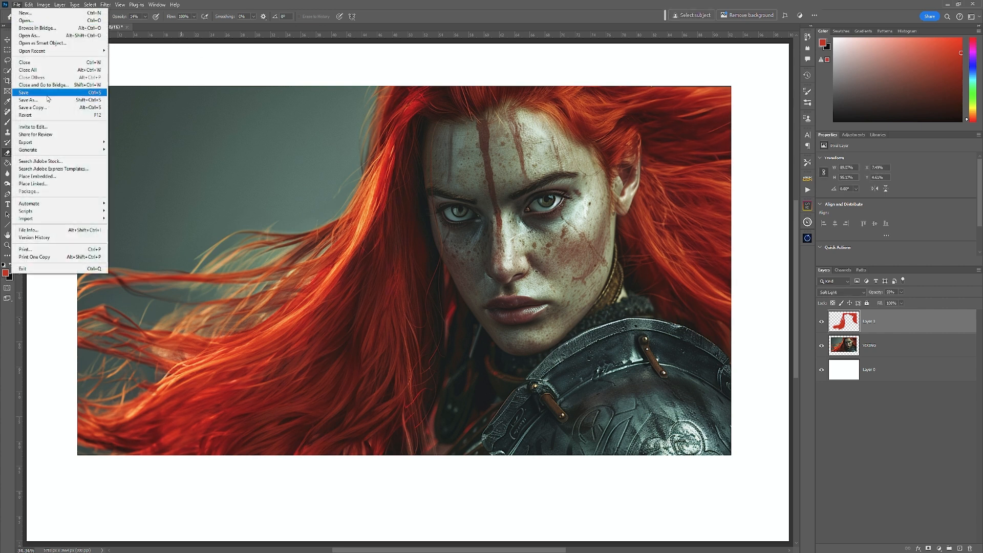
click(46, 94)
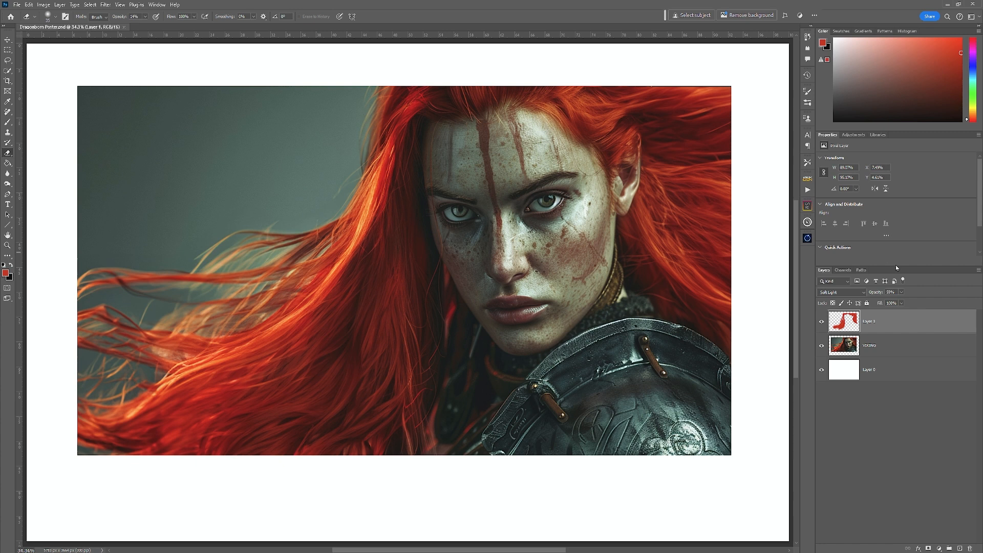
- Delete the thin strip along the portrait's upper edge on the VIKING layer using a rectangular marquee selection, and deselect
click(894, 348)
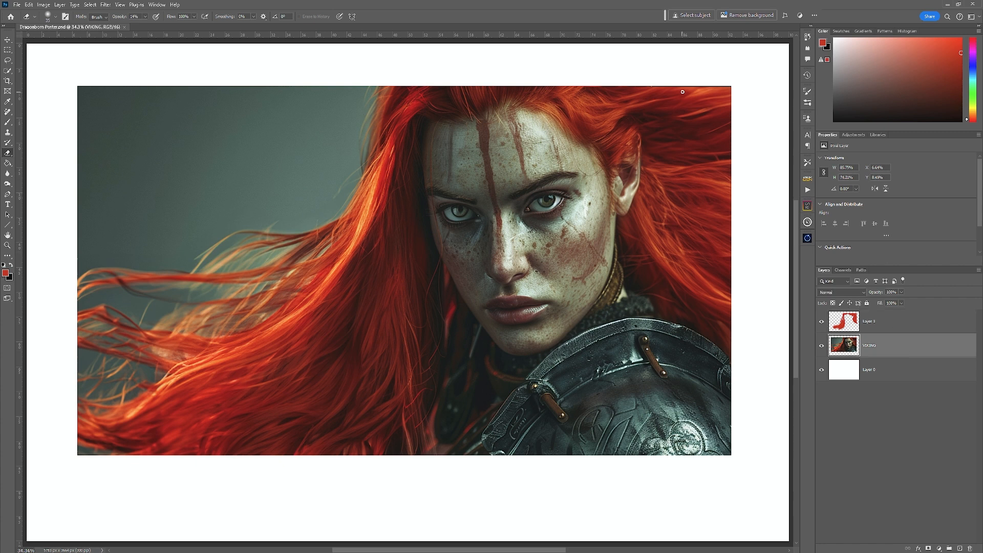
key(z)
mouse_move(684, 88)
mouse_down()
mouse_move(757, 83)
mouse_move(675, 91)
mouse_move(733, 89)
mouse_up()
key(e)
drag(412, 148, 540, 150)
scroll(539, 149, down, 3)
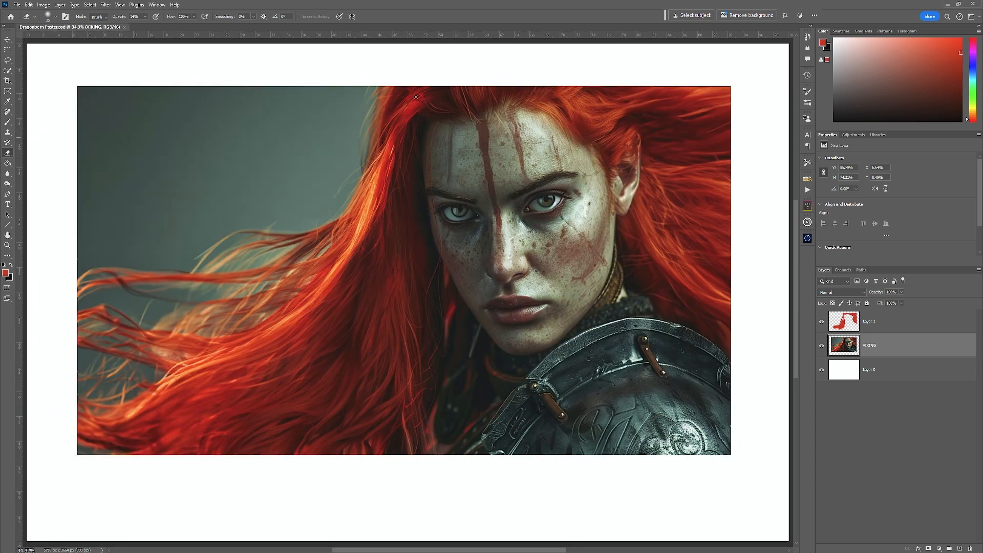
click(7, 51)
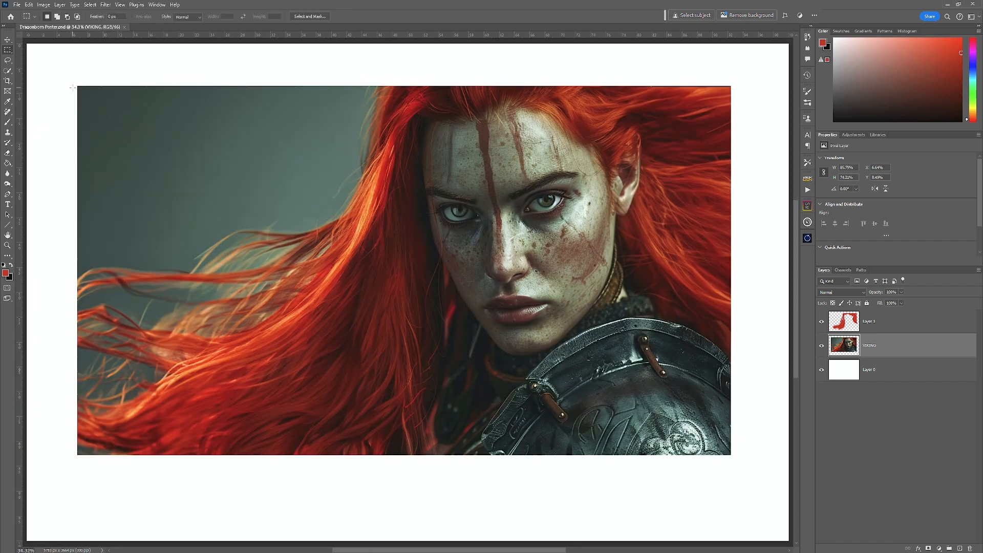
drag(75, 87, 735, 56)
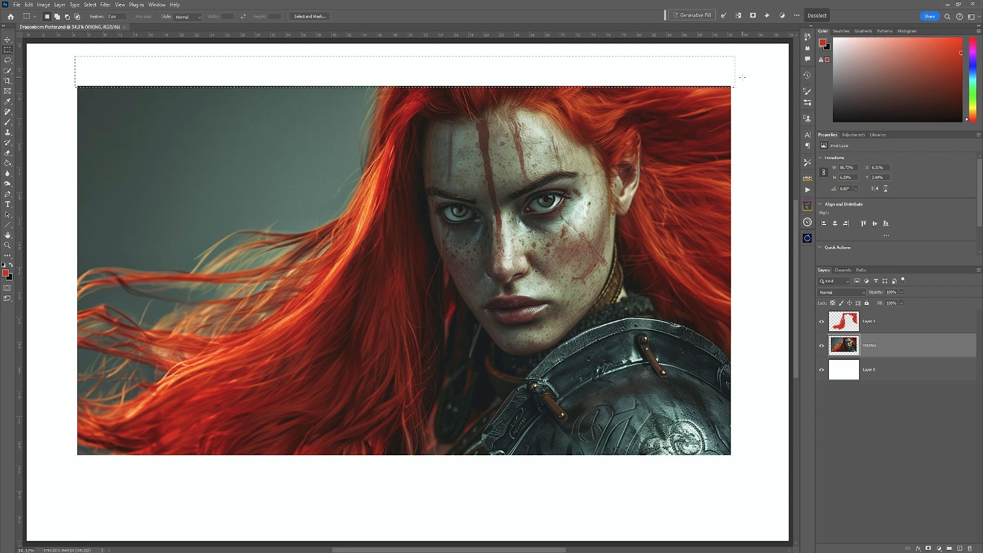
key(Delete)
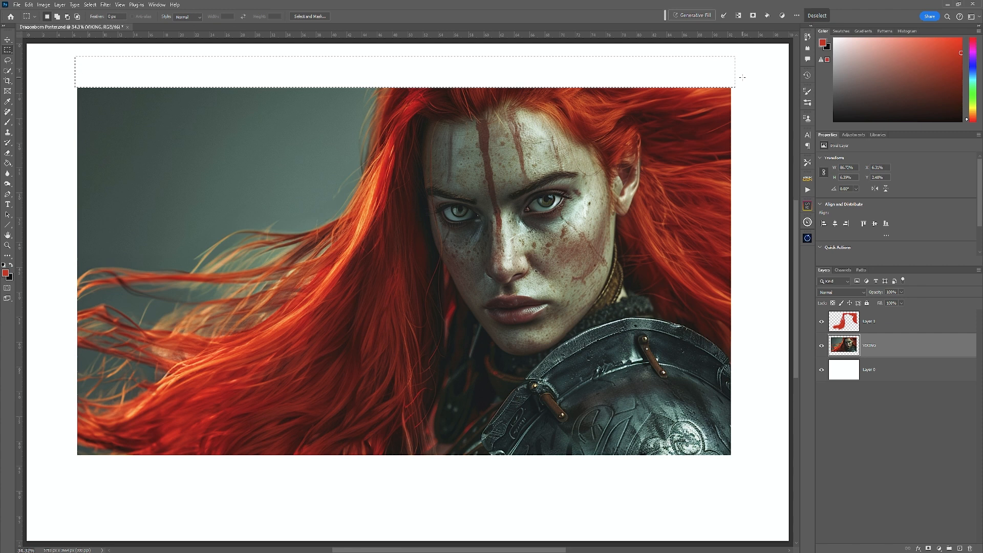
key(ctrl+d)
- Preview the red hair colour layer in Normal blend mode to check the painted extent, and return it to Soft Light
click(866, 315)
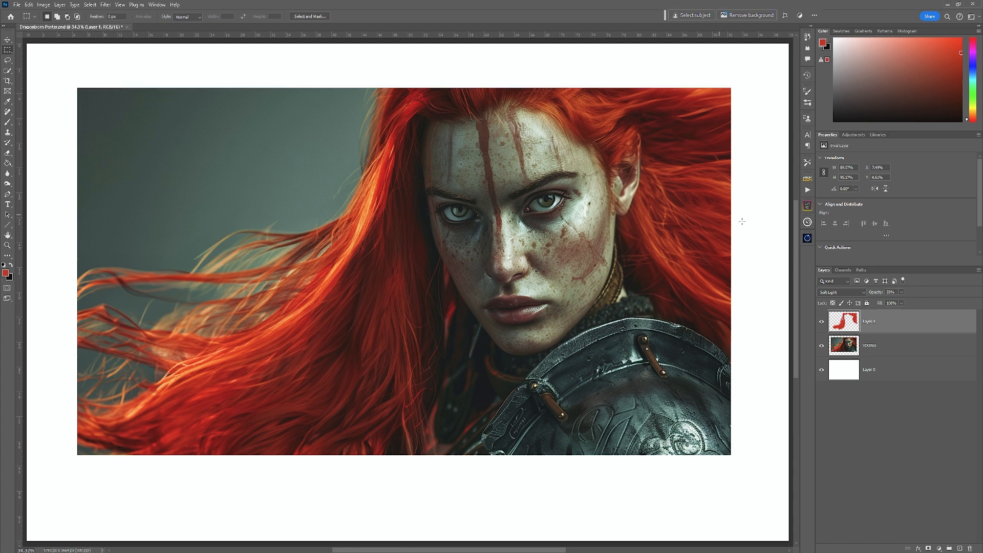
click(863, 296)
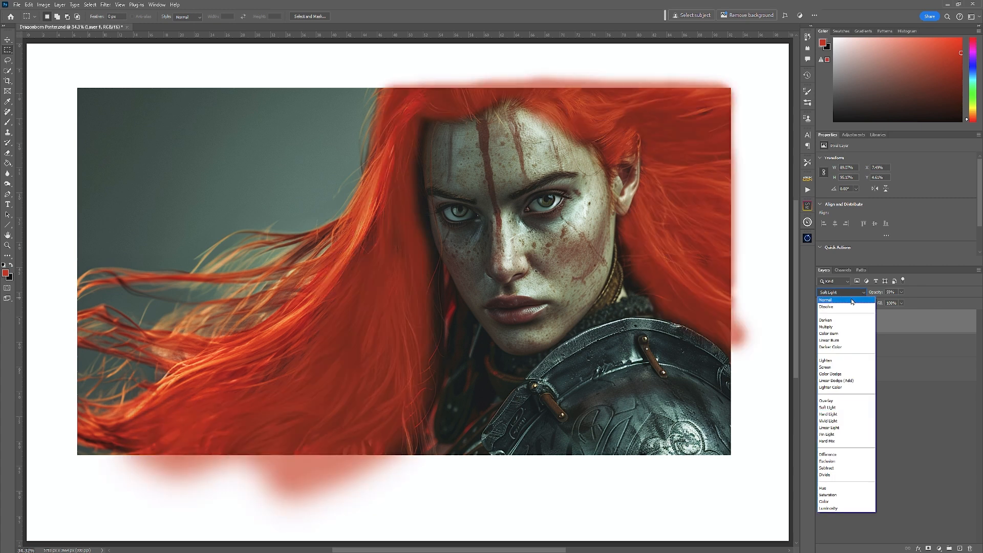
click(835, 298)
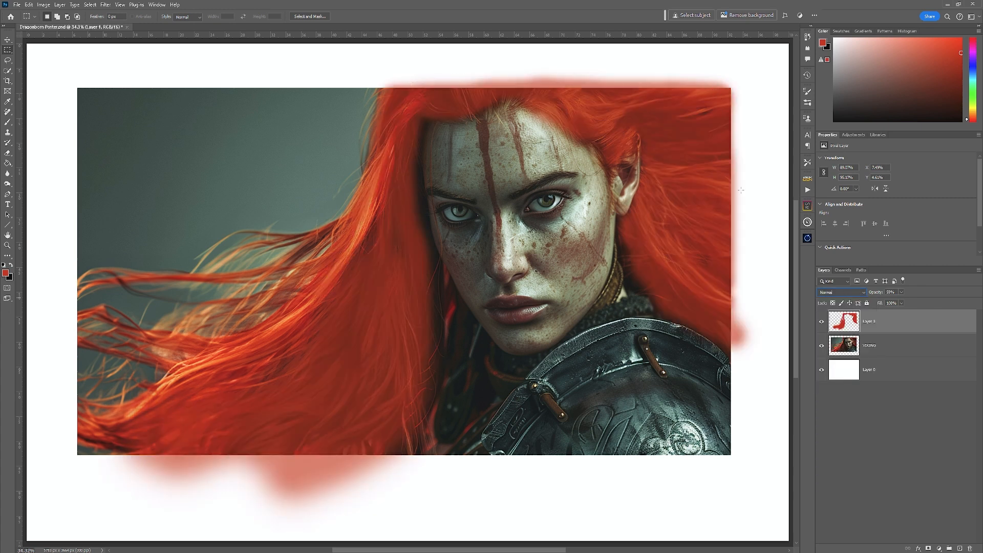
click(864, 292)
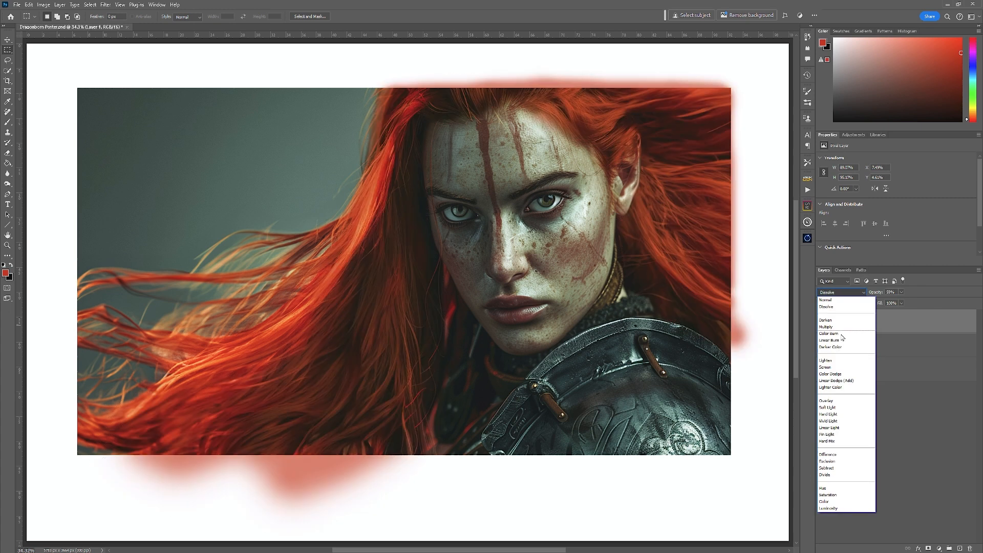
click(848, 408)
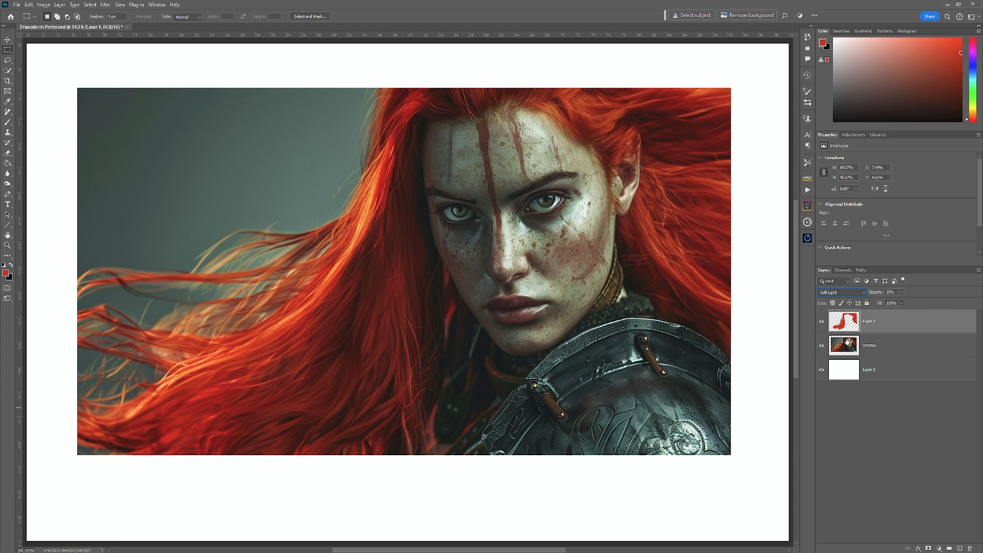
- Clip the red colour layer to the VIKING layer and group both layers under the name "viking"
alt+click(922, 334)
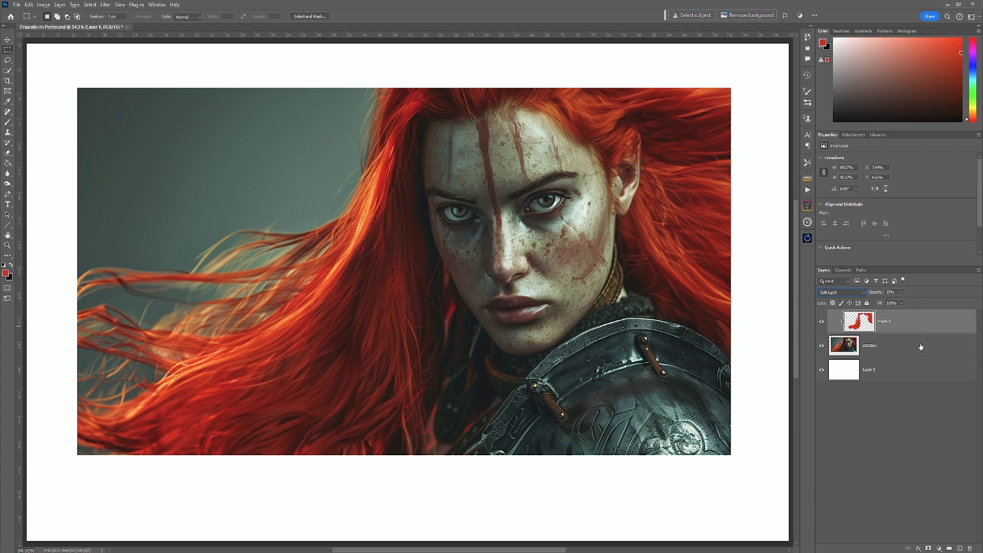
ctrl+click(921, 346)
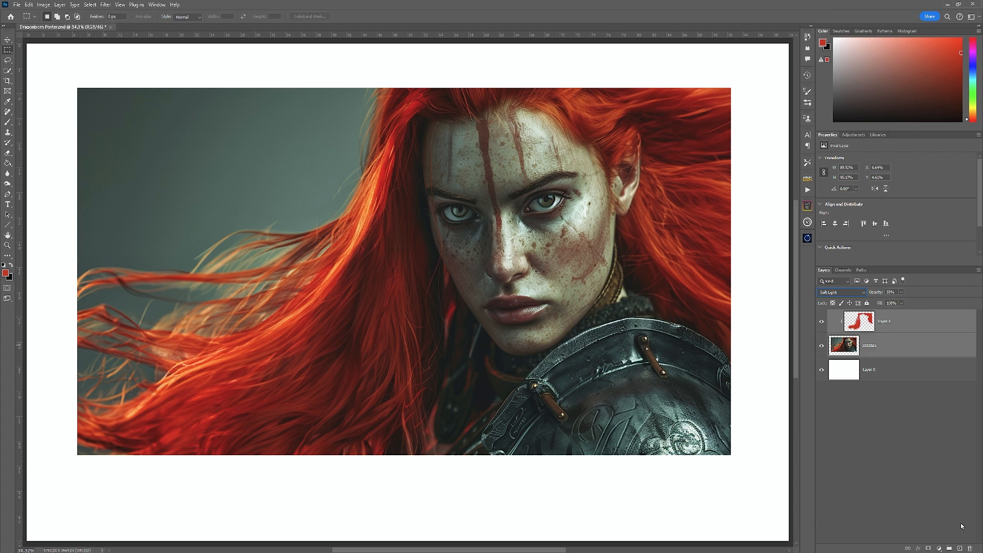
click(949, 548)
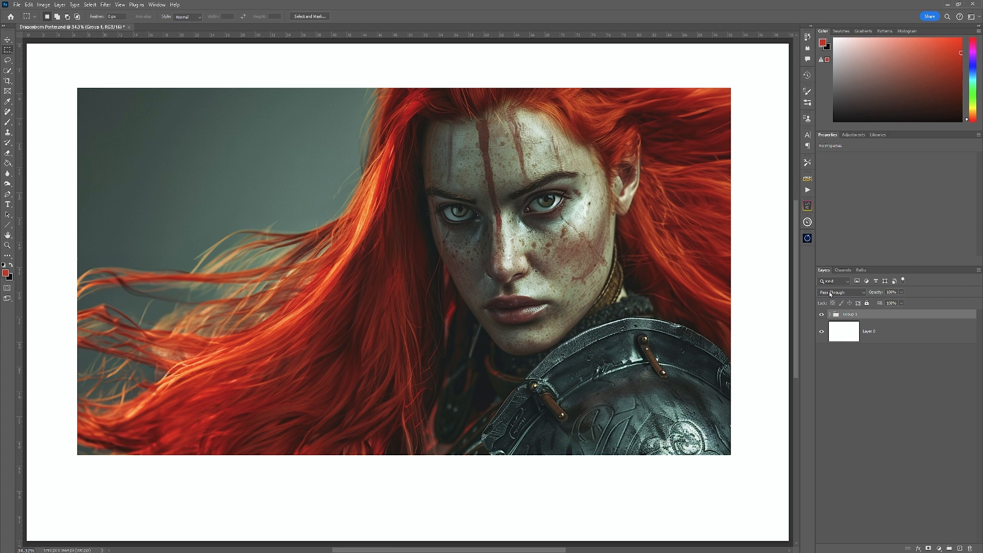
double_click(850, 315)
text(viking)
- Rename the red colour layer inside the viking group as "hair", collapse the group and save the poster
click(830, 315)
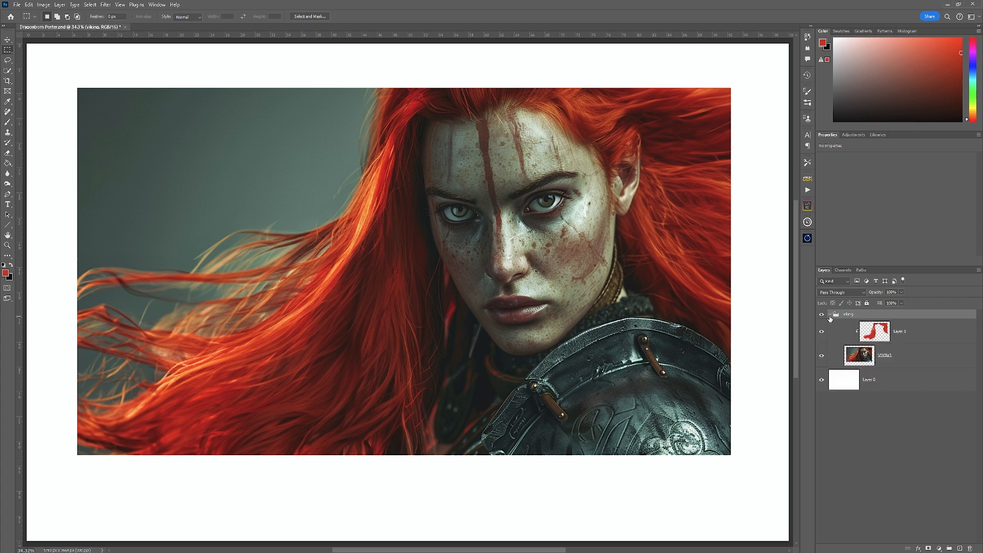
double_click(904, 336)
text(hair)
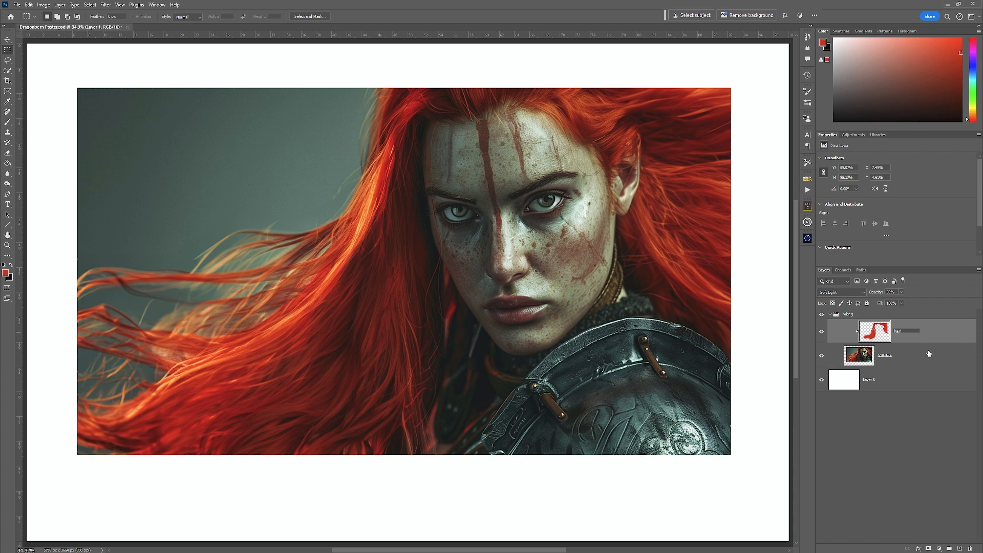
click(830, 315)
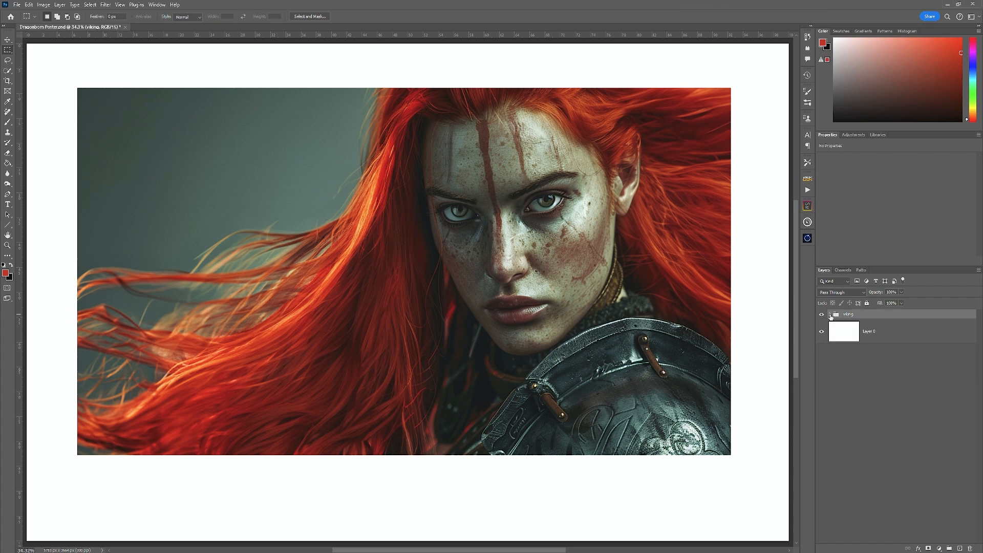
key(ctrl+s)
- Place the MOON image in the poster, scale it to about 9.25% and position it in the grey sky beside the hair
drag(483, 172, 266, 217)
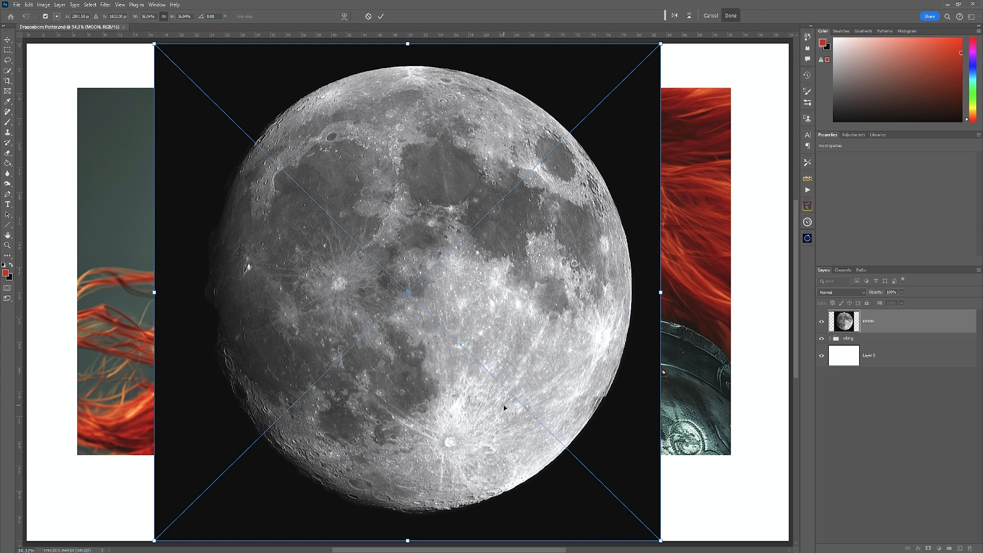
drag(408, 44, 392, 413)
drag(439, 485, 257, 171)
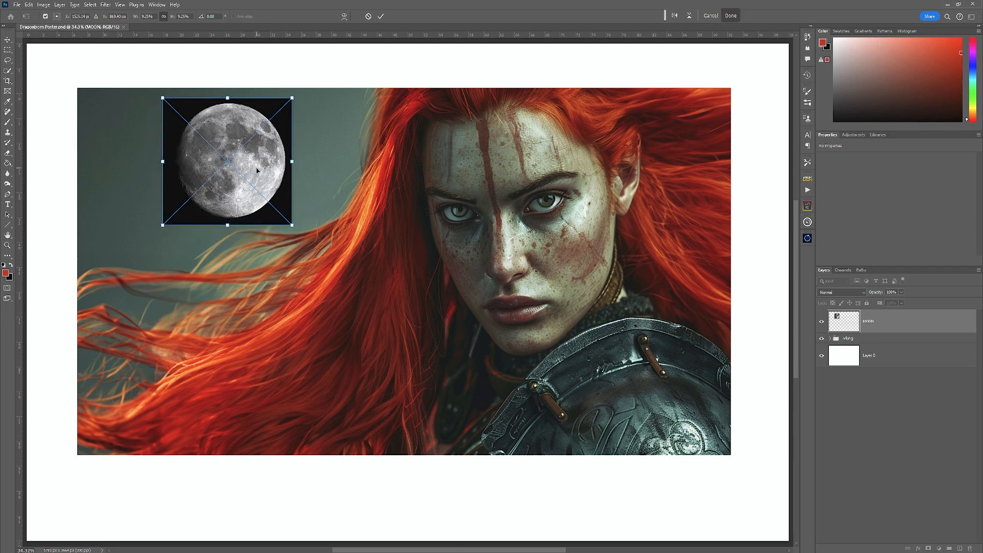
click(381, 16)
- Toggle the snapping option and nudge the moon slightly upward with the Move tool
click(121, 5)
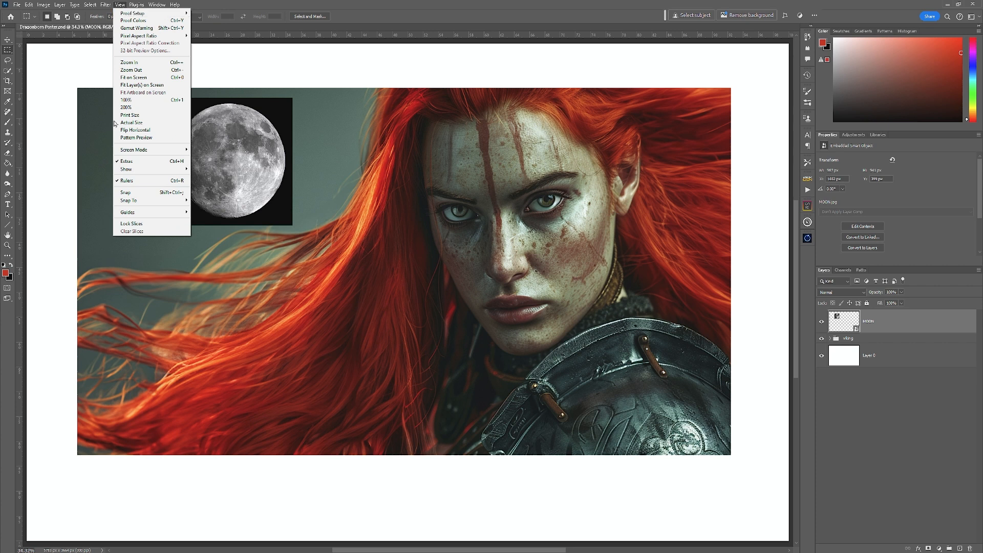
click(126, 193)
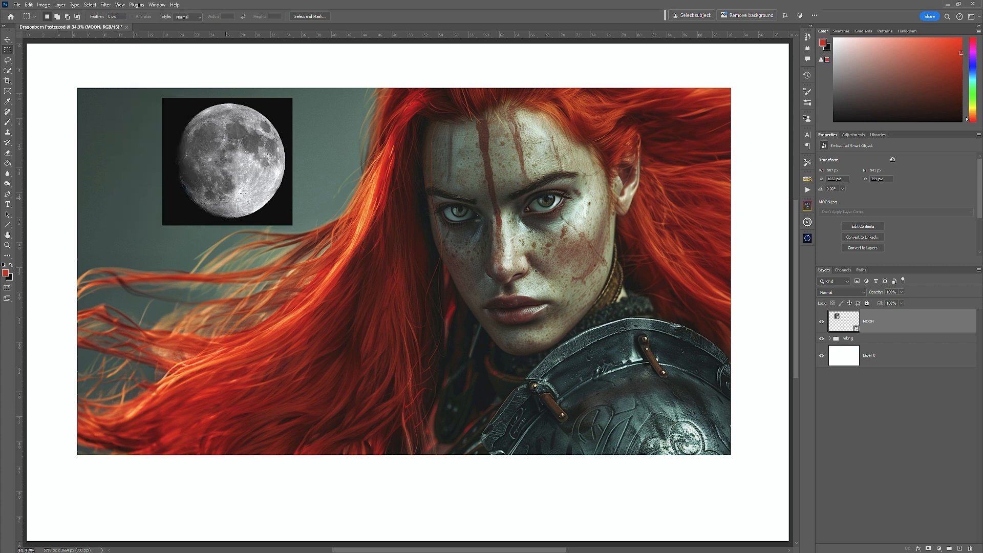
click(8, 39)
mouse_move(243, 163)
mouse_down()
mouse_move(233, 160)
mouse_move(244, 162)
mouse_up()
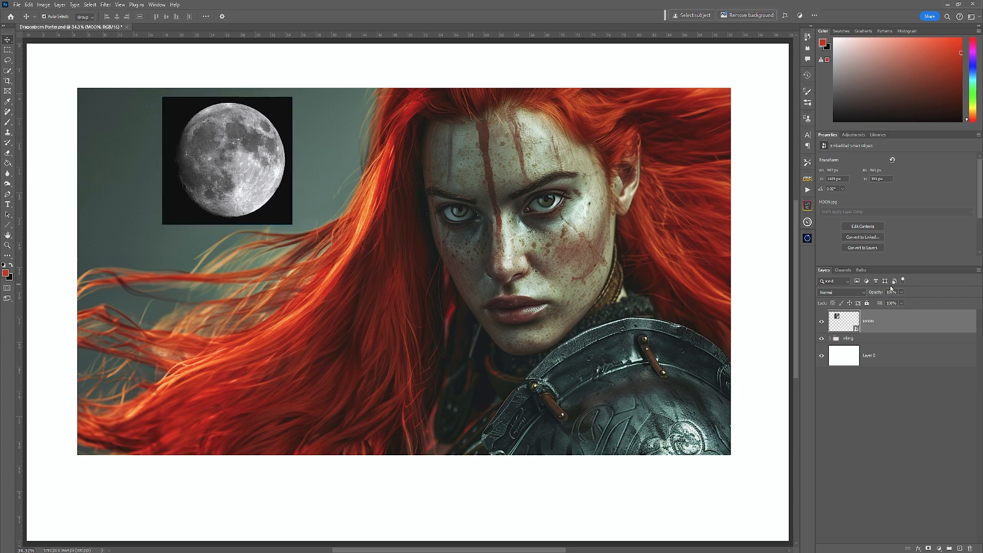
- Set the MOON layer's blend mode to Screen
click(862, 291)
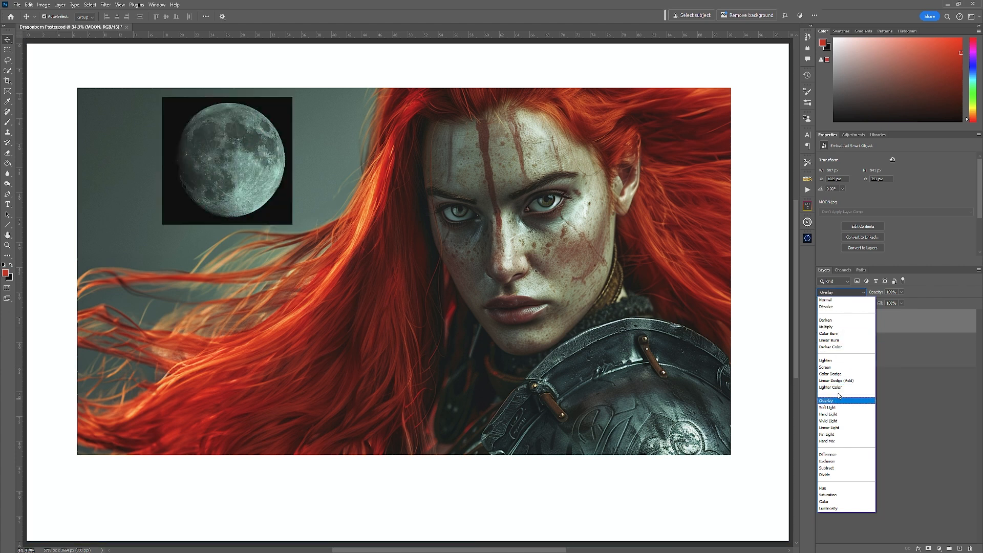
click(845, 368)
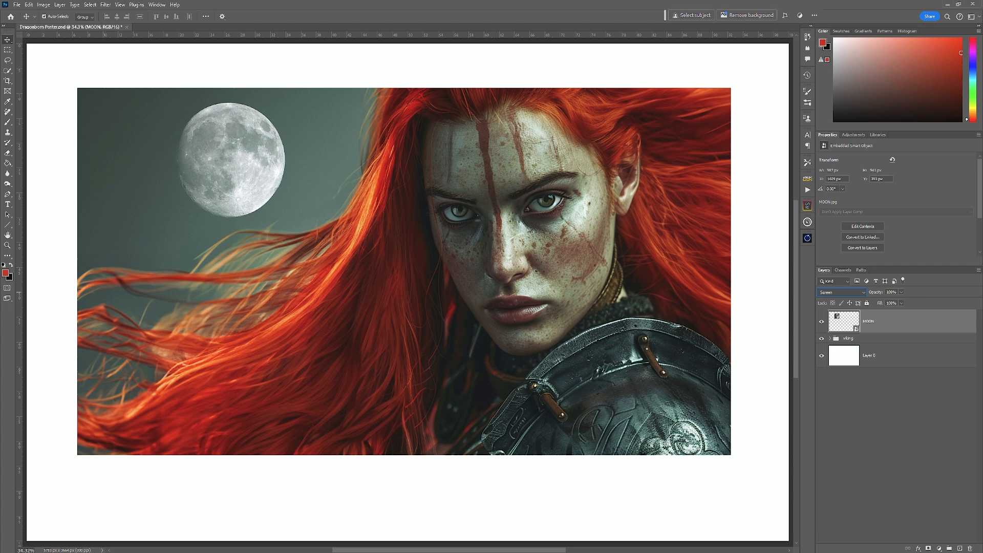
- Open the CASTLE image as a separate document and automatically select the rocky tower as the subject
drag(981, 154, 241, 26)
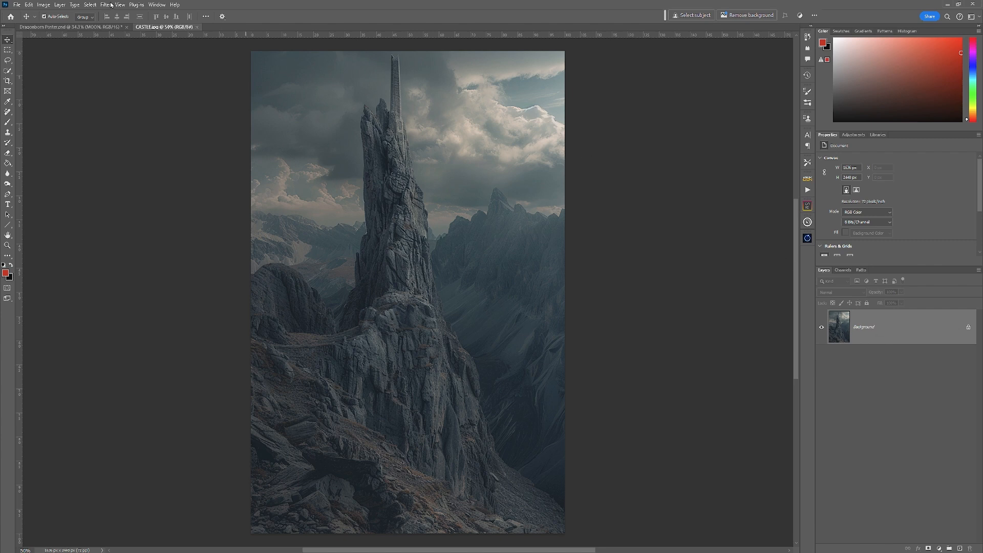
click(90, 5)
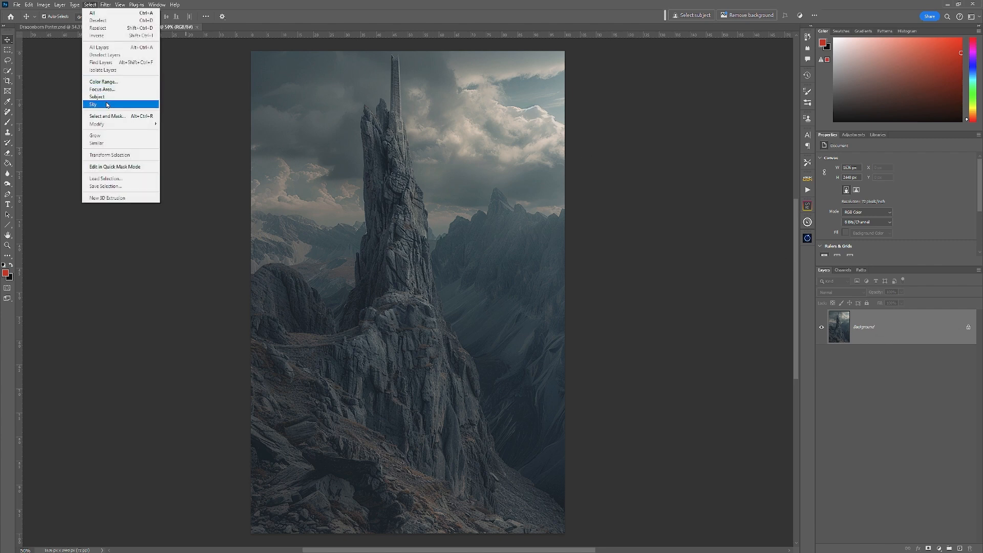
click(107, 105)
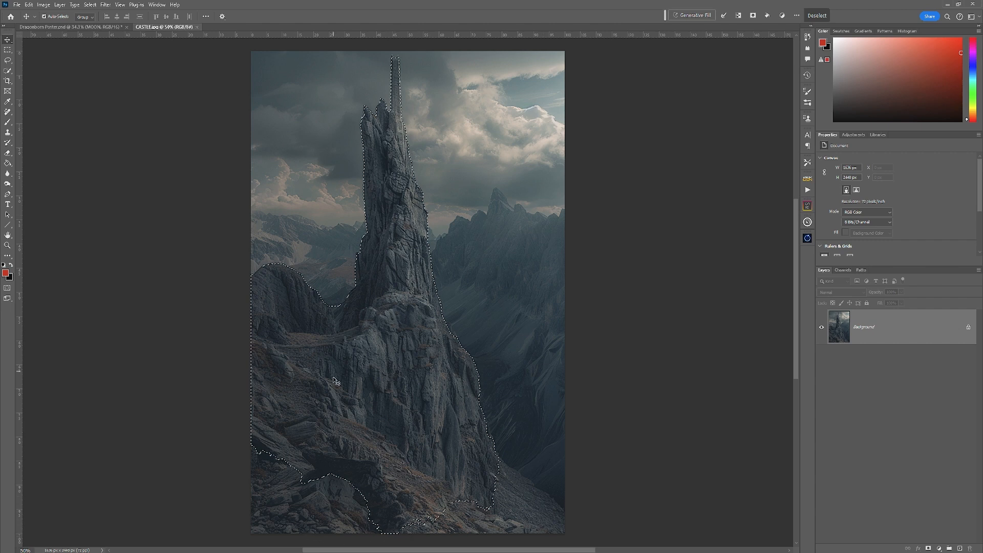
- Add the missing foreground rocks to the selection with the Quick Selection tool and mask out the castle's background
click(8, 71)
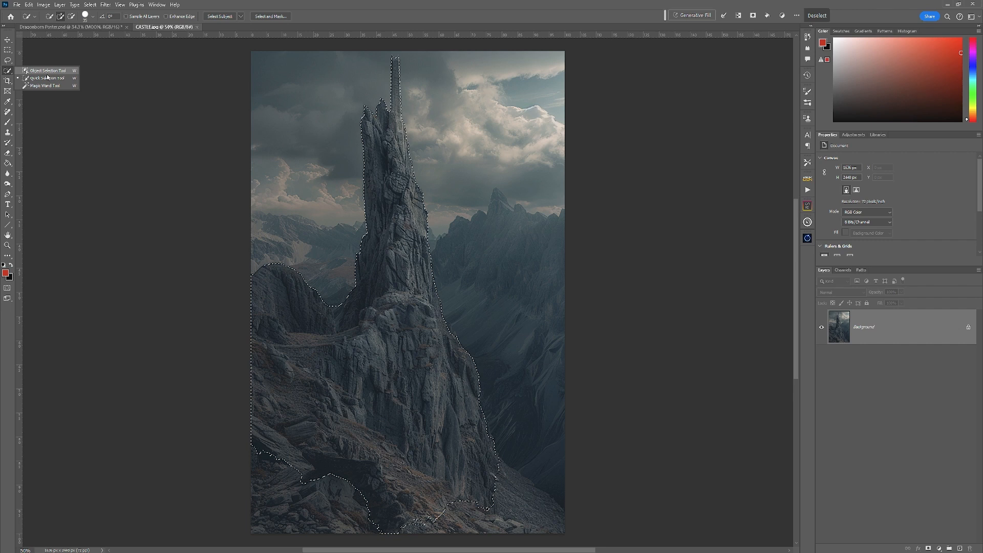
click(47, 78)
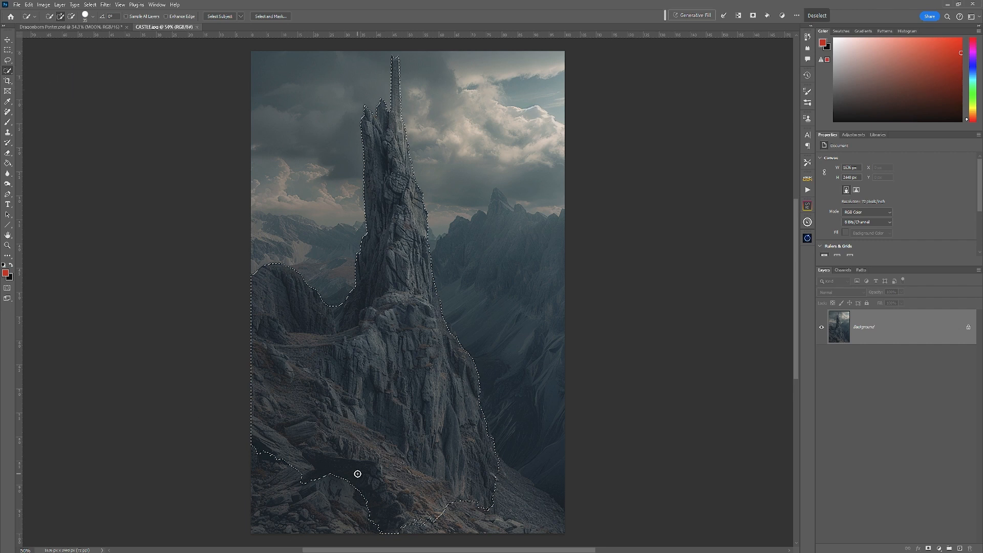
mouse_move(358, 464)
mouse_down()
mouse_move(263, 517)
mouse_move(448, 503)
mouse_move(442, 499)
mouse_move(527, 530)
mouse_move(480, 482)
mouse_move(554, 521)
mouse_move(491, 462)
mouse_move(473, 474)
mouse_up()
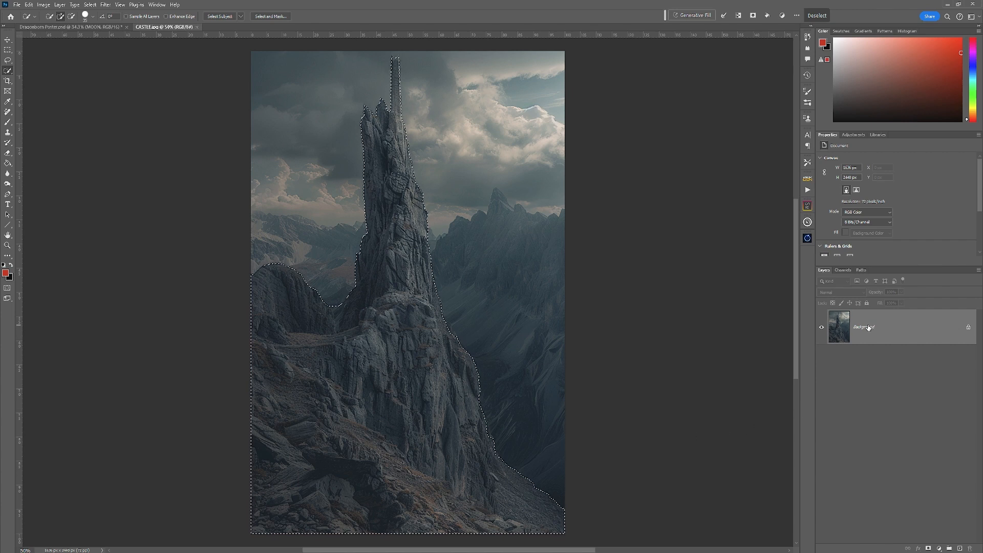
click(928, 549)
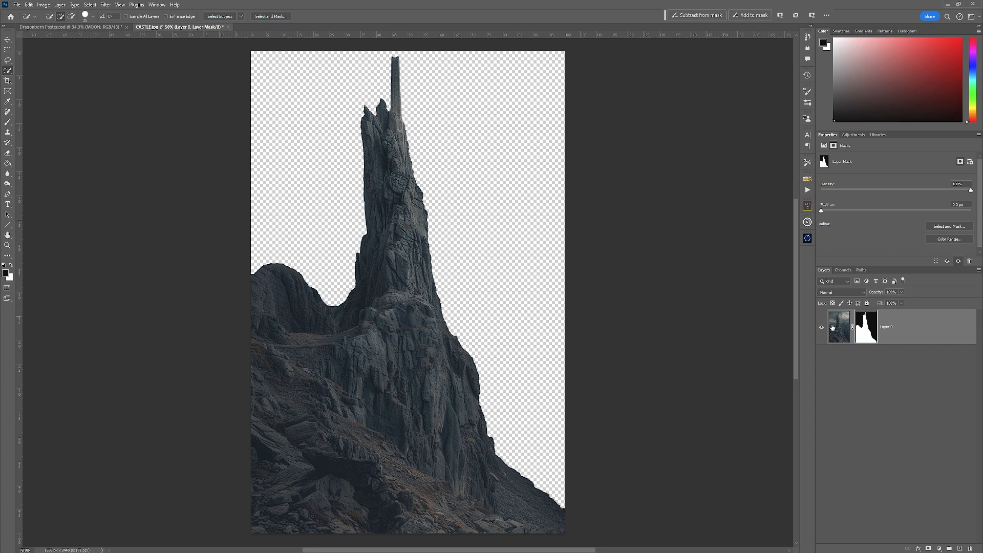
- Copy the masked castle layer into the Dragonborn poster and move it in front of the moon, its base on the portrait's lower edge
drag(922, 327, 298, 307)
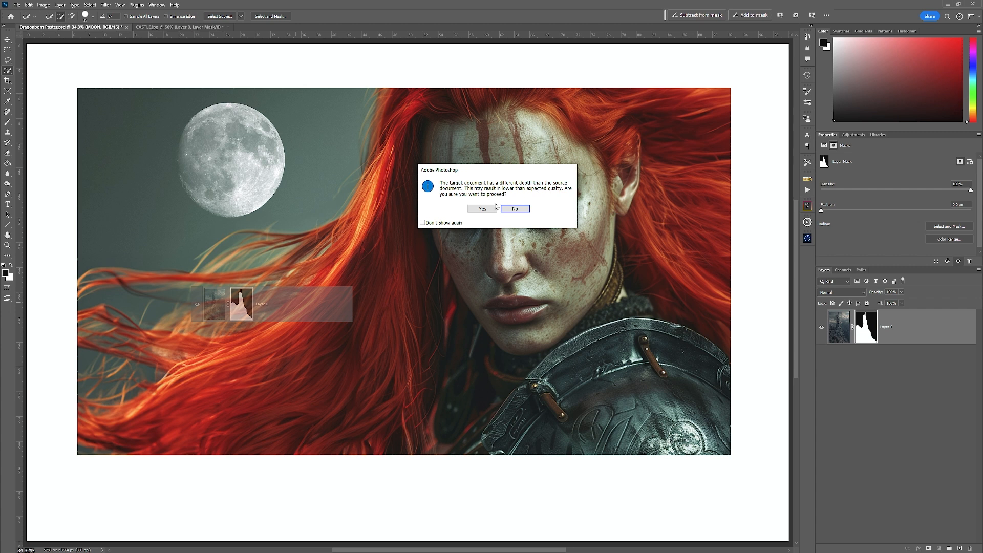
click(486, 208)
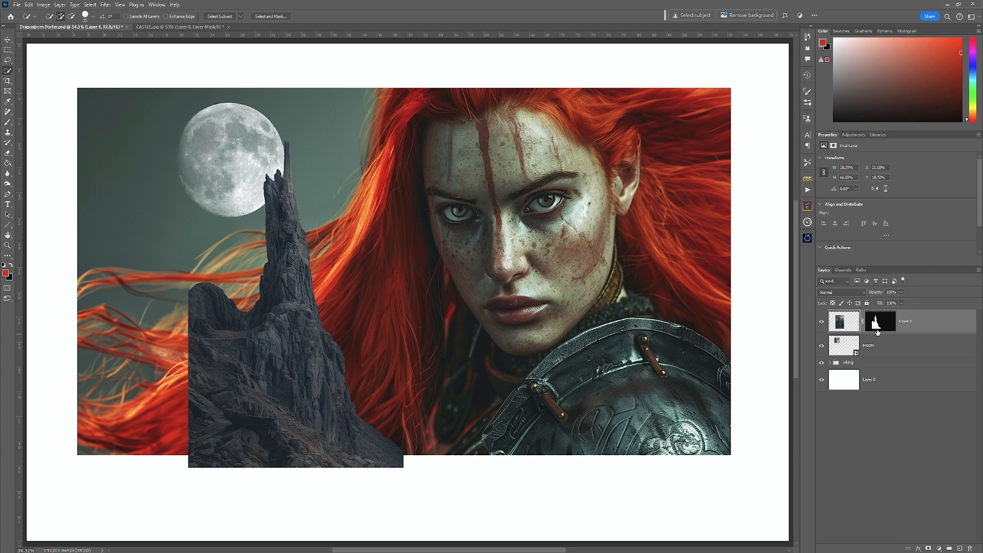
click(8, 40)
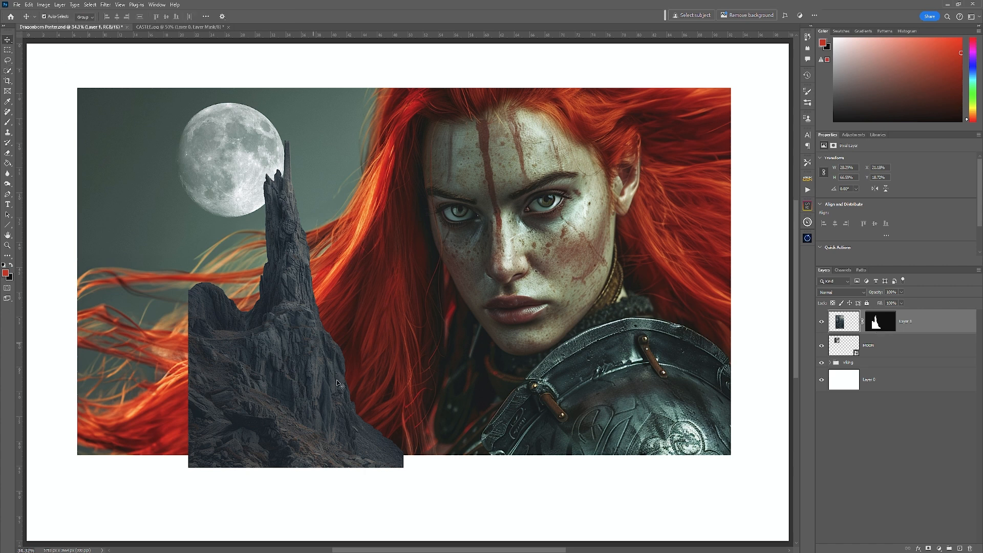
drag(314, 383, 254, 374)
click(331, 459)
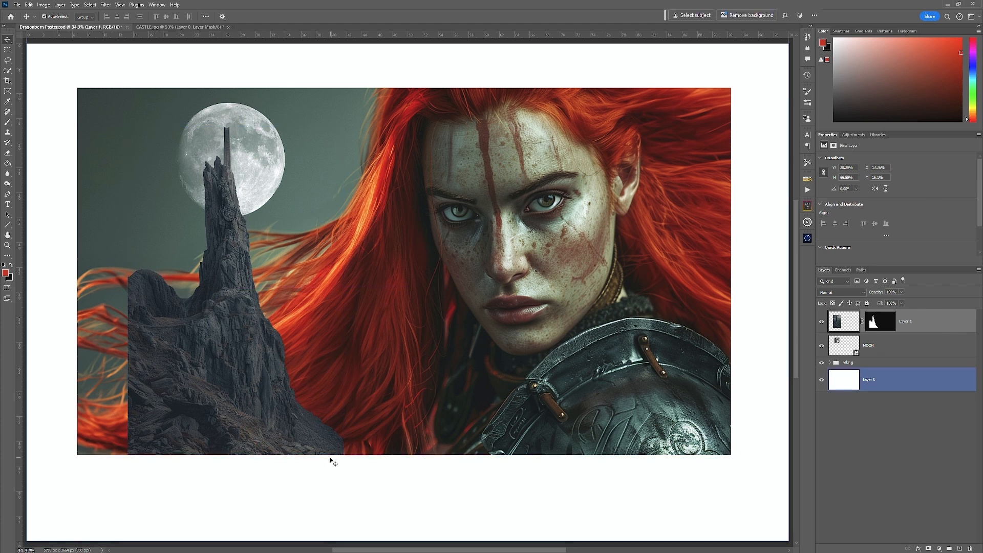
click(289, 401)
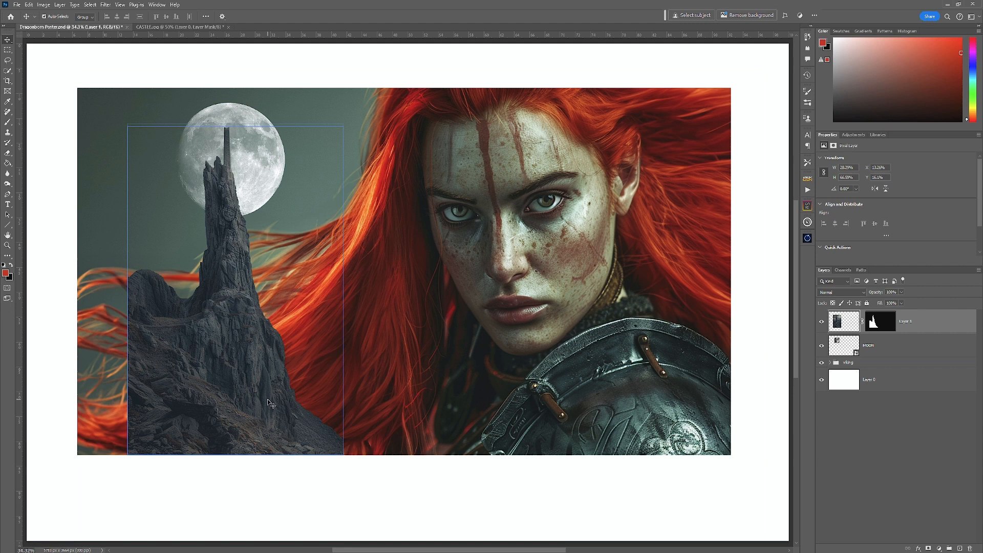
- Shift the castle slightly right so its tower centers in front of the moon, and check its base against the portrait's lower edge
drag(267, 403, 273, 404)
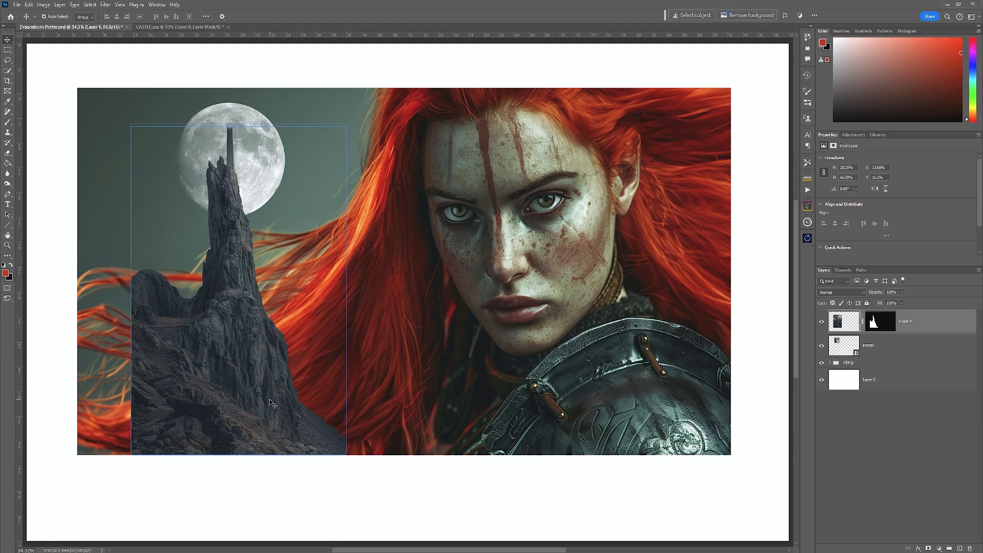
click(346, 470)
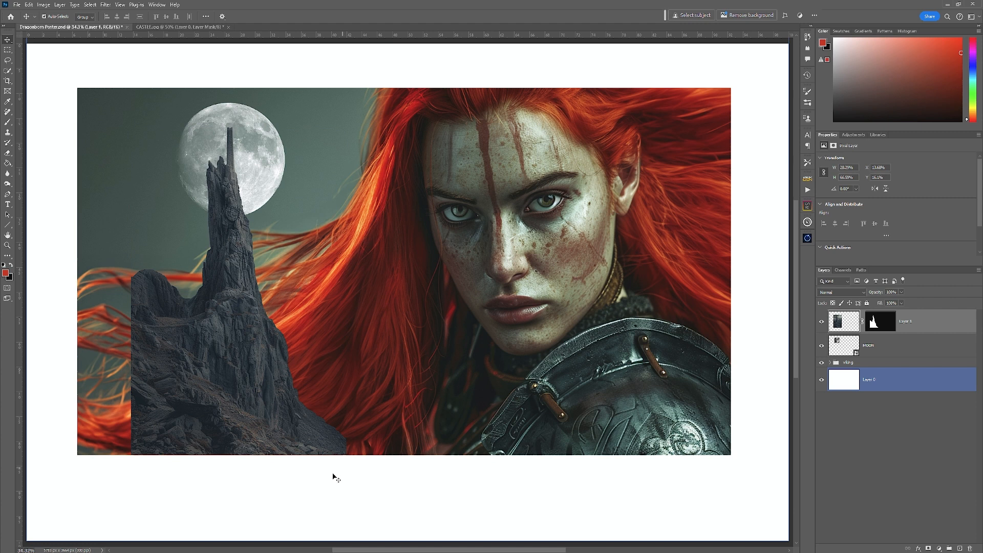
key(z)
drag(254, 455, 309, 455)
key(v)
drag(619, 377, 246, 325)
click(509, 399)
drag(328, 347, 601, 395)
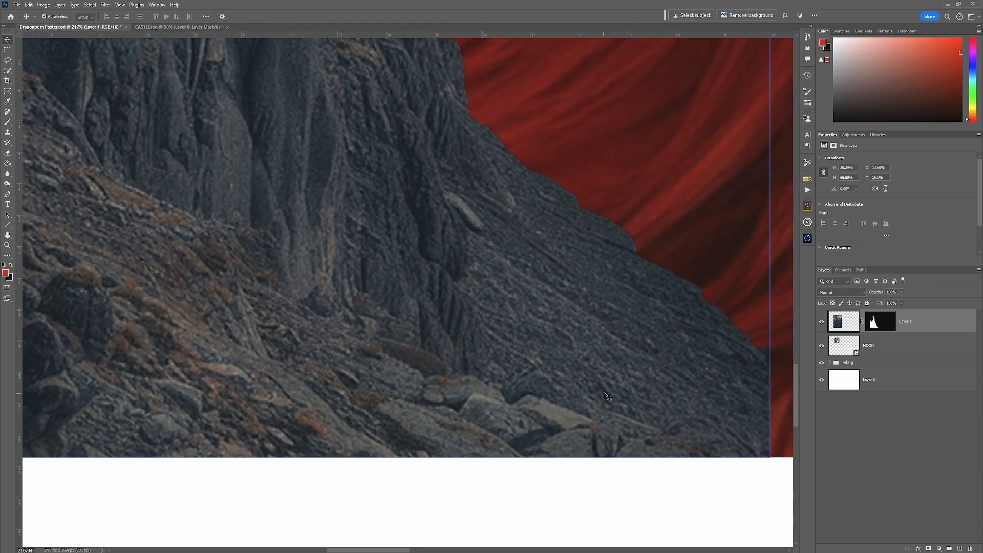
key(ctrl)
key(ctrl+0)
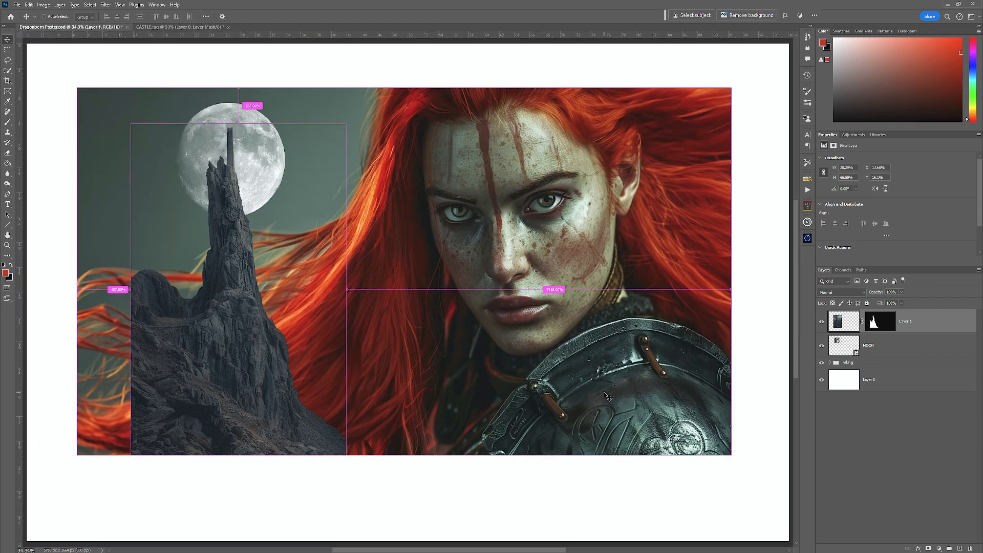
- Add a horizontal guide along the portrait's lower edge and a vertical guide along its left edge
drag(338, 34, 344, 455)
click(368, 481)
click(42, 161)
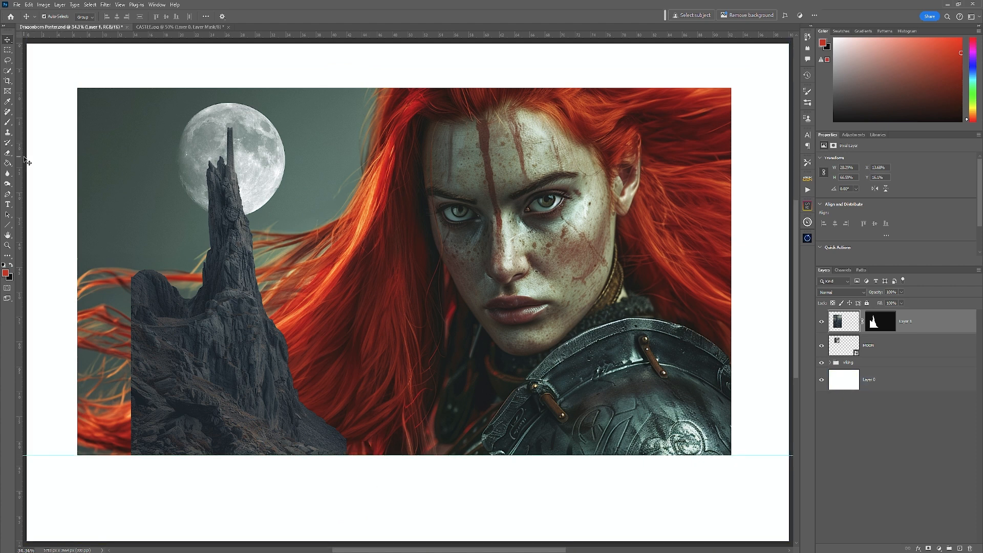
drag(20, 158, 77, 160)
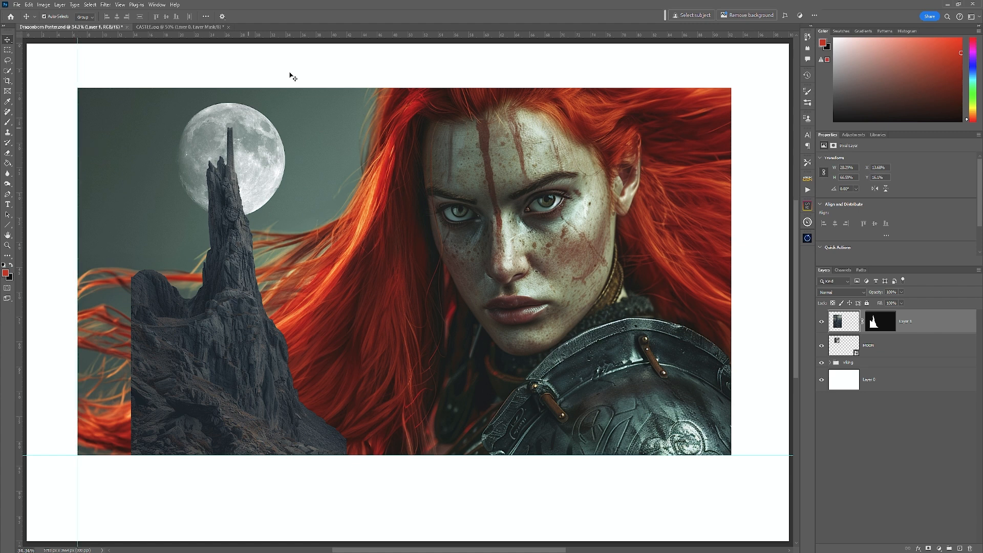
click(294, 77)
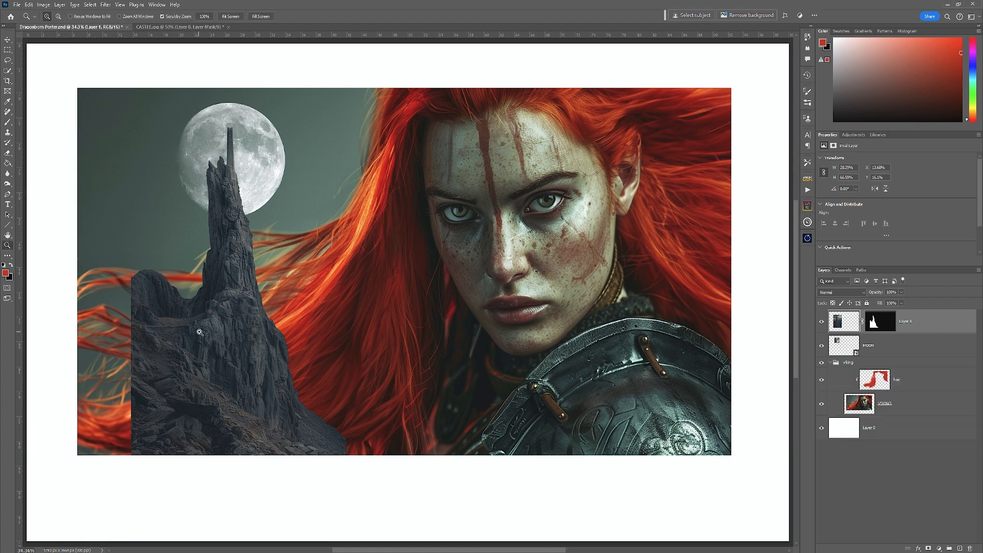
- Outline the castle's left rocks and lower slope with the Lasso tool and copy that area to a new layer
drag(200, 332, 222, 332)
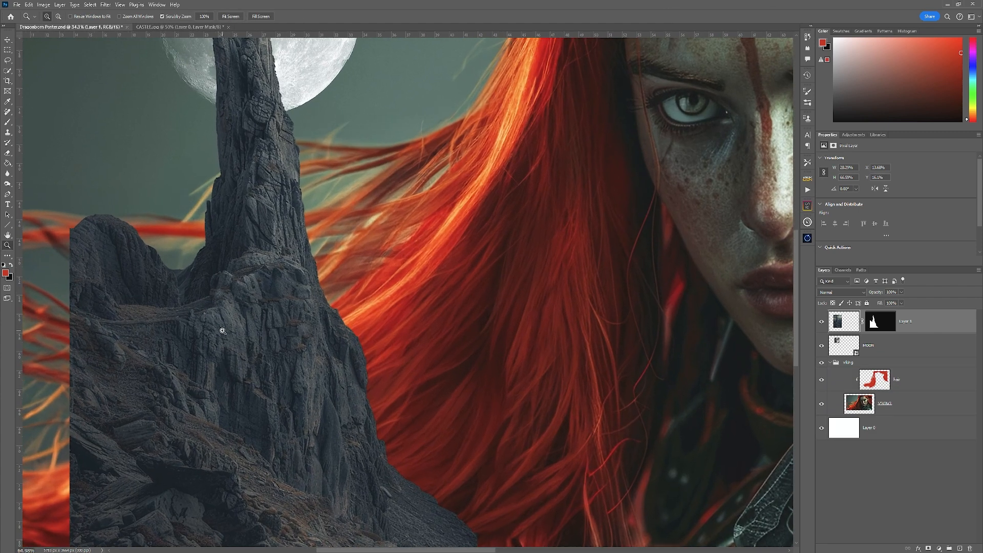
drag(578, 269, 686, 224)
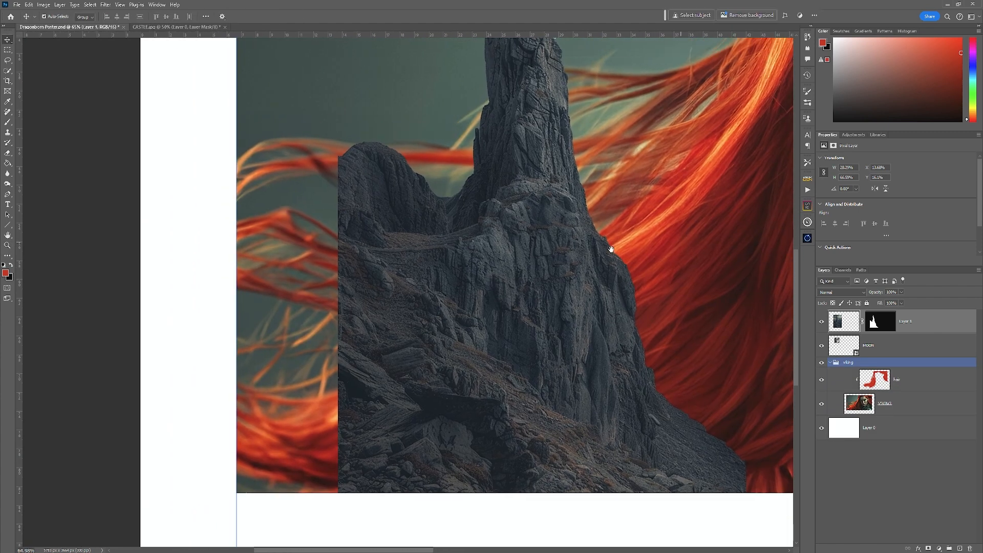
click(214, 158)
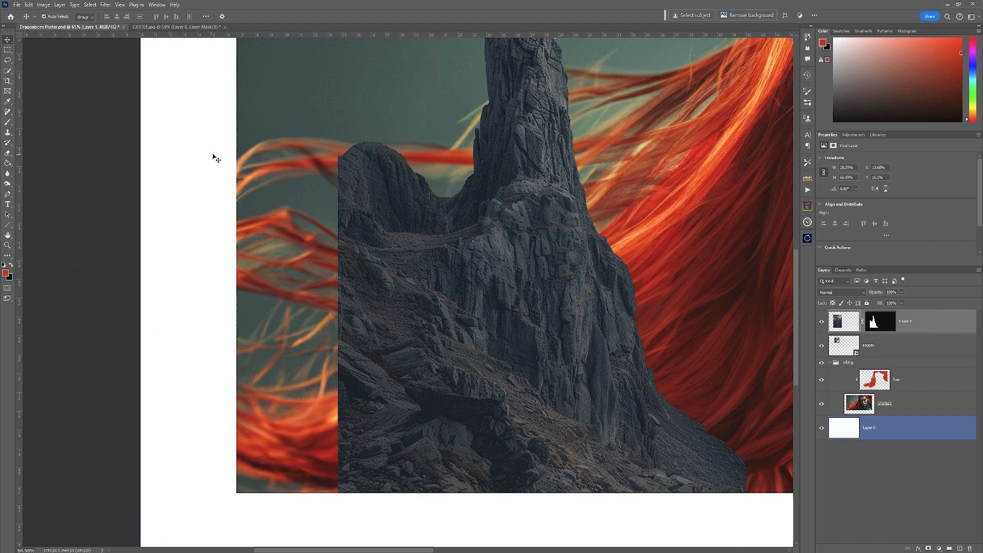
click(454, 328)
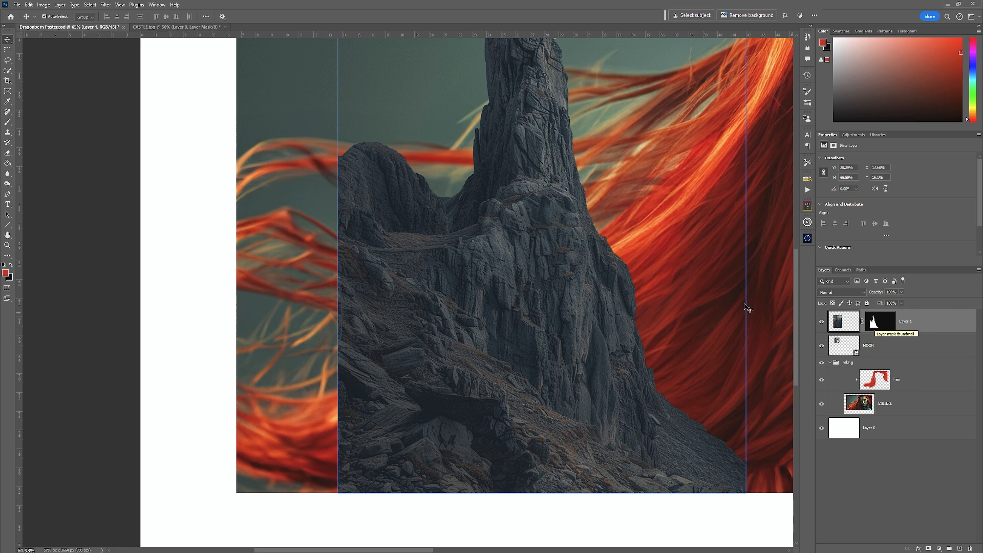
click(8, 60)
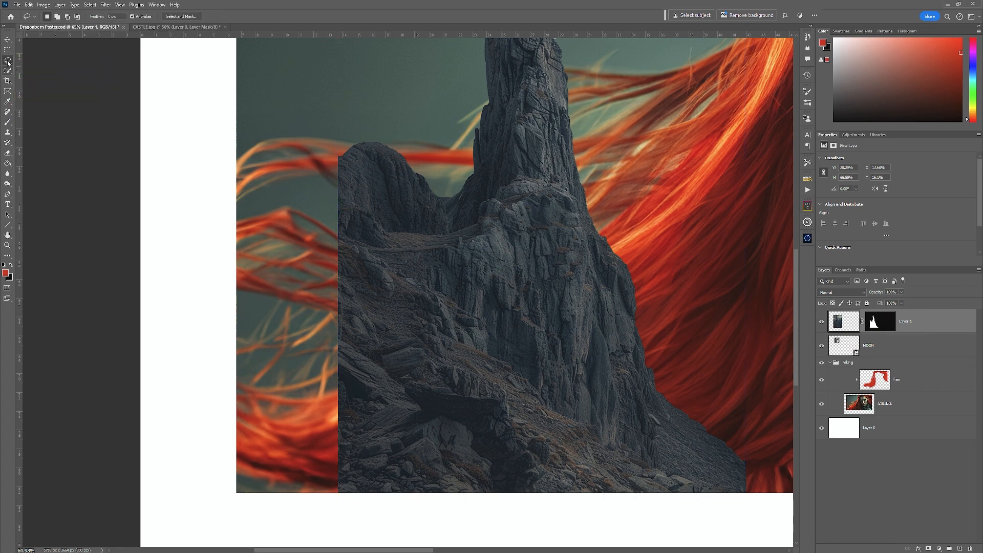
mouse_move(324, 106)
mouse_down()
mouse_move(358, 107)
mouse_move(438, 160)
mouse_move(449, 183)
mouse_move(465, 184)
mouse_move(457, 314)
mouse_move(705, 478)
mouse_up()
mouse_move(688, 510)
mouse_down()
mouse_move(381, 499)
mouse_move(340, 507)
mouse_move(324, 497)
mouse_move(311, 236)
mouse_move(326, 109)
mouse_up()
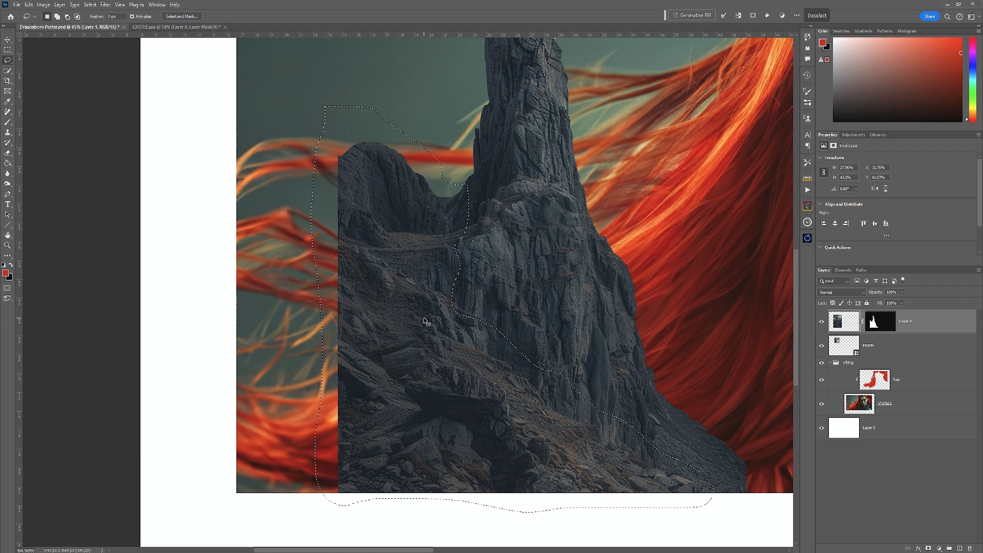
key(ctrl+j)
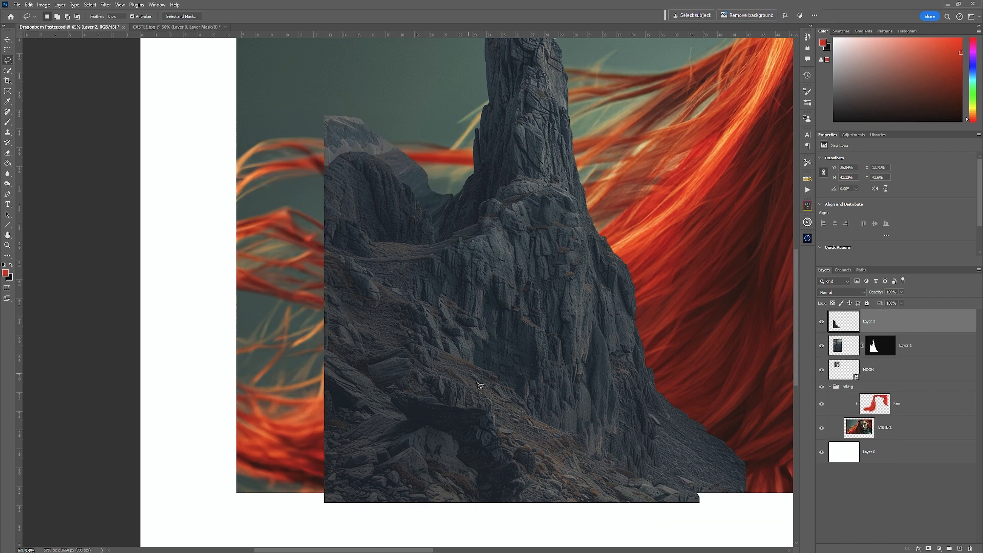
- Move the copied rocks left and up to fill the portrait's lower-left corner, flush with both edges
click(9, 41)
drag(408, 352, 323, 339)
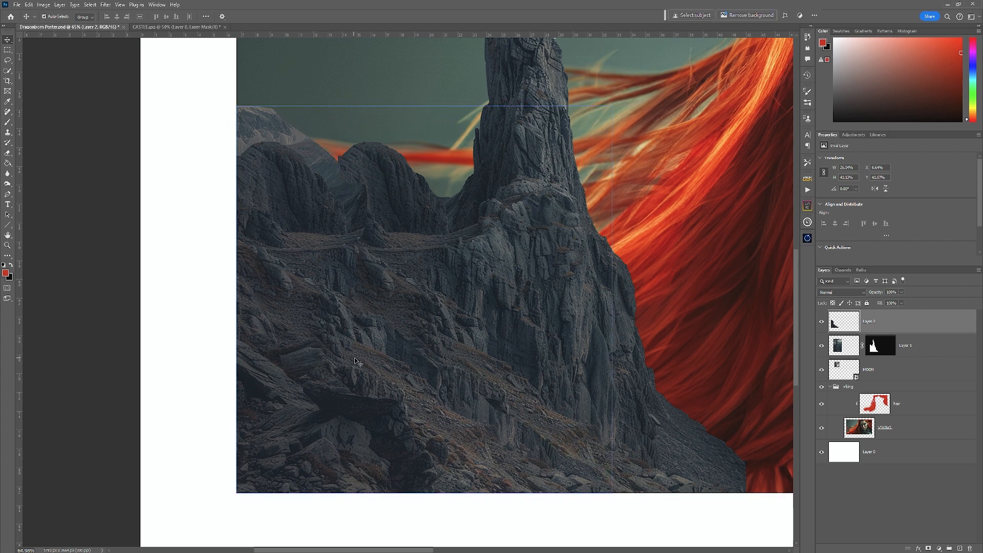
click(546, 426)
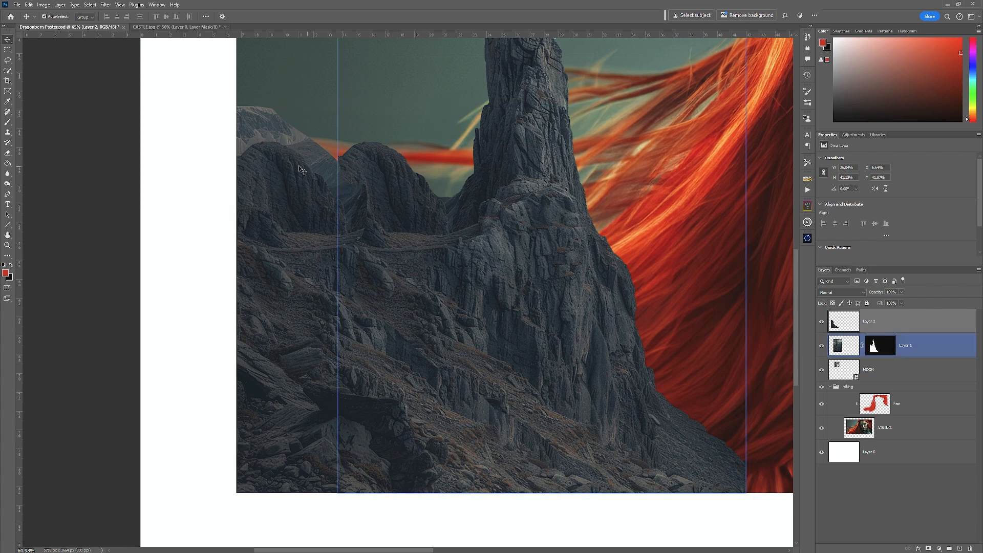
- Lasso the snowy mountain background above the copied rocks, following the rock contour, then erase it and clear the selection
key(ctrl+space)
drag(285, 167, 318, 164)
key(space)
drag(456, 203, 552, 283)
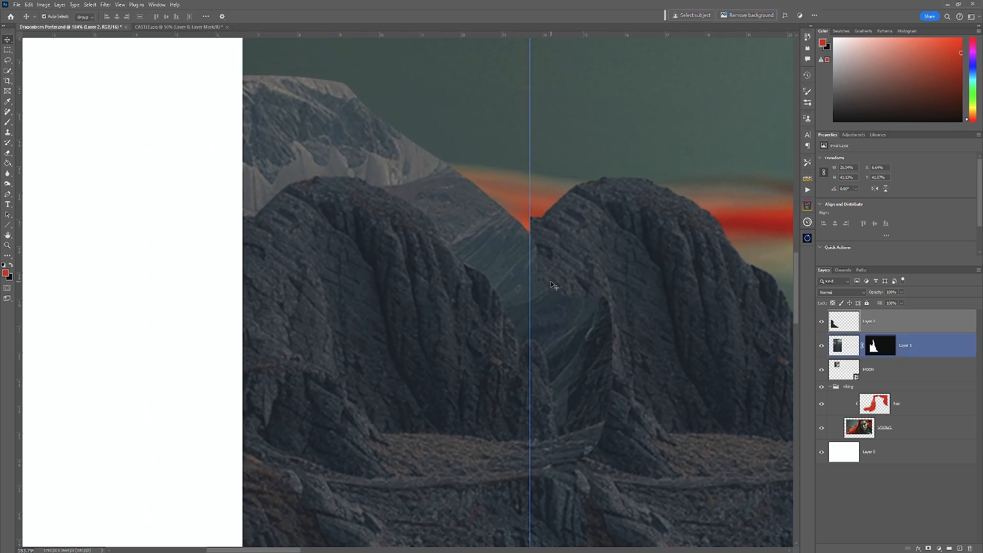
click(7, 60)
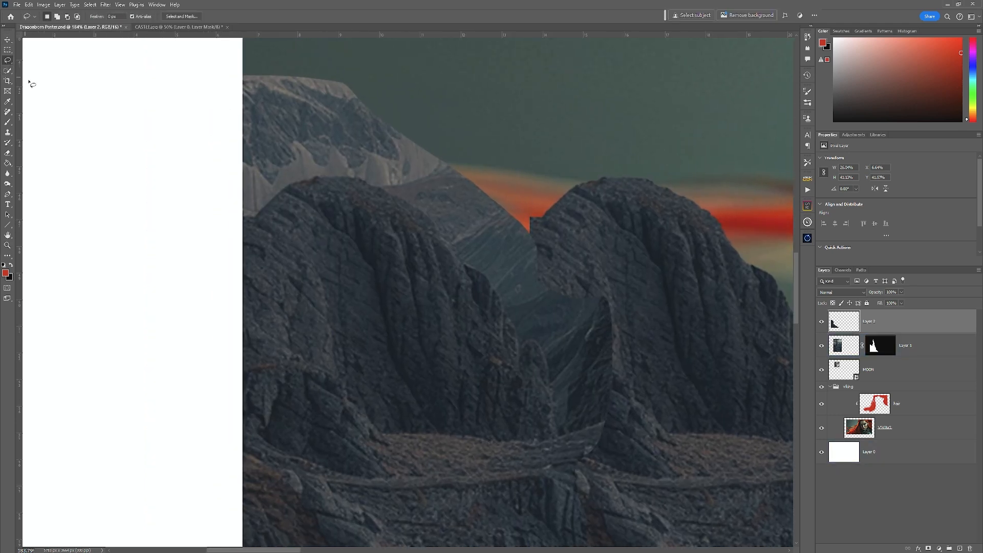
mouse_move(241, 221)
mouse_down()
mouse_move(269, 212)
mouse_move(296, 185)
mouse_move(345, 180)
mouse_move(424, 228)
mouse_up()
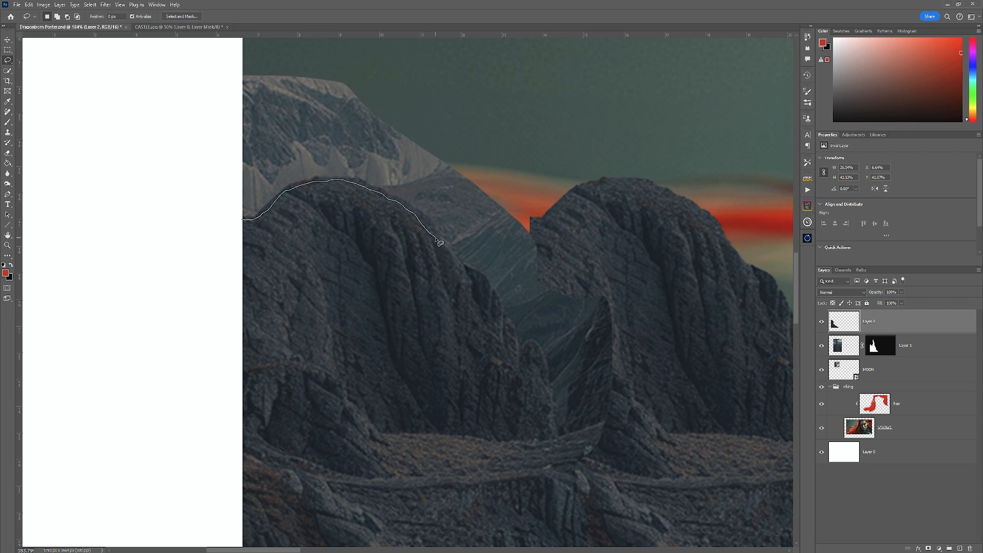
drag(470, 272, 482, 281)
drag(505, 318, 513, 338)
mouse_move(550, 362)
mouse_down()
mouse_move(633, 344)
mouse_move(644, 310)
mouse_move(619, 178)
mouse_move(525, 71)
mouse_move(460, 43)
mouse_move(239, 39)
mouse_move(199, 75)
mouse_move(200, 159)
mouse_move(234, 217)
mouse_up()
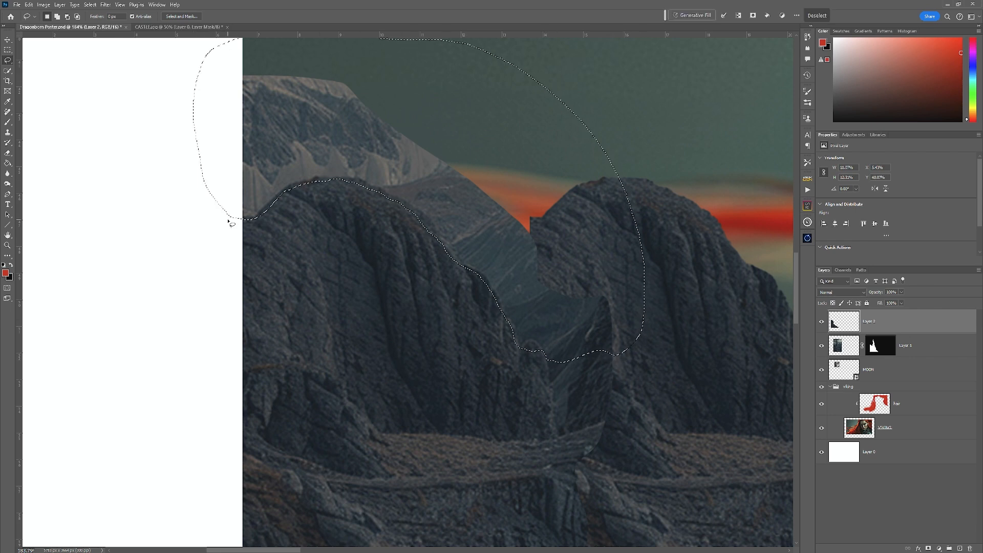
key(Delete)
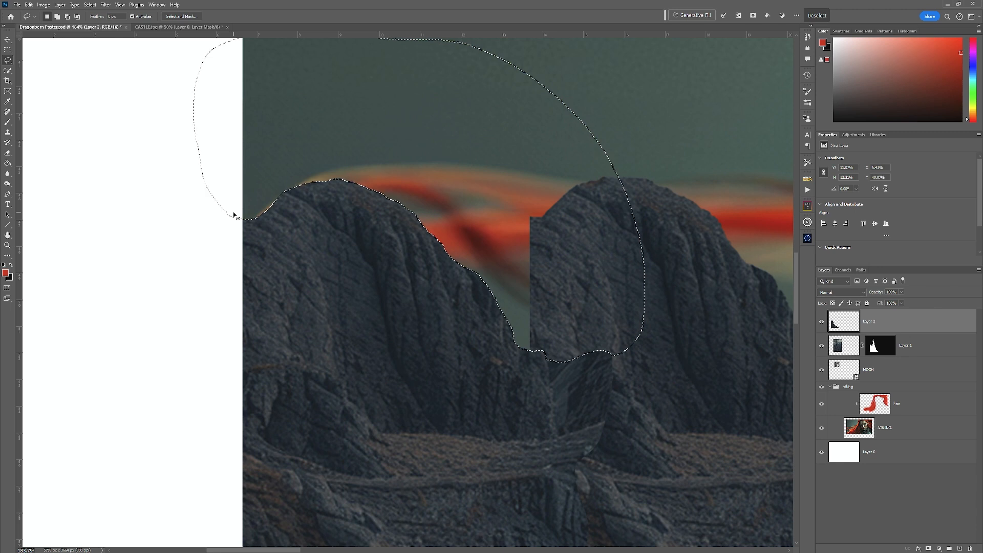
key(ctrl+d)
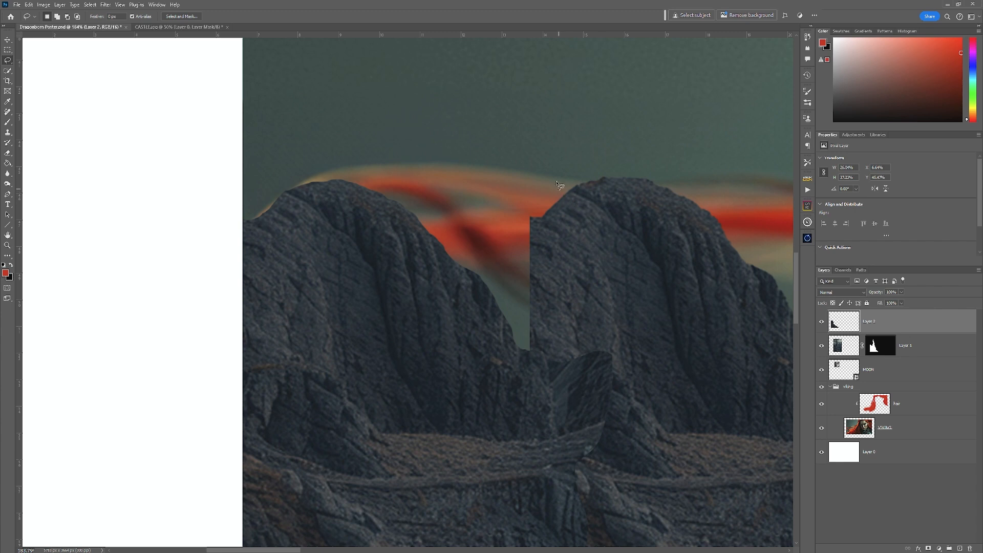
- Lasso the upper part of the left boulder, copy it to a new layer, and move it over the gap between the boulders
mouse_move(219, 164)
mouse_down()
mouse_move(376, 360)
mouse_move(476, 341)
mouse_move(513, 312)
mouse_move(484, 192)
mouse_move(335, 121)
mouse_move(233, 148)
mouse_up()
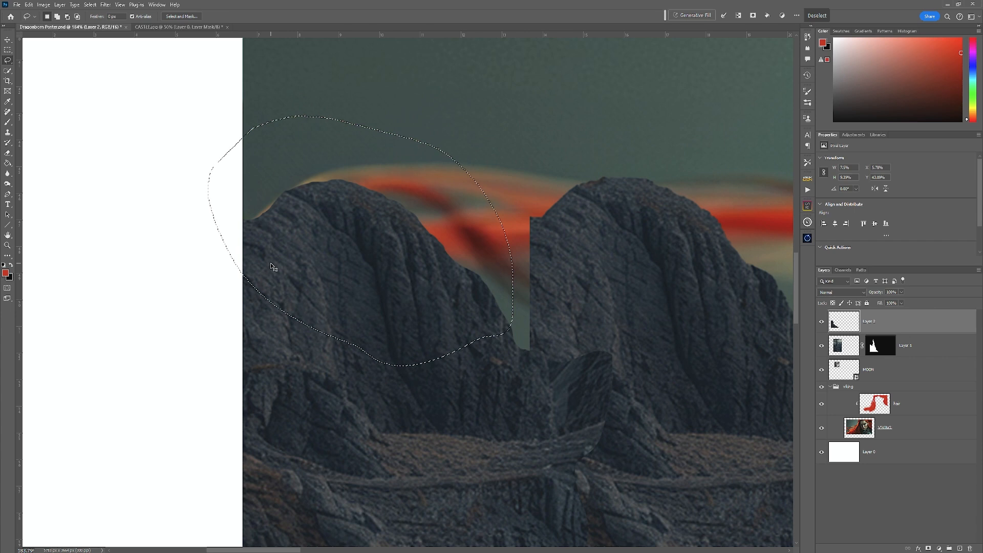
key(ctrl+v)
key(v)
mouse_move(330, 275)
mouse_down()
mouse_move(408, 265)
mouse_move(517, 317)
mouse_up()
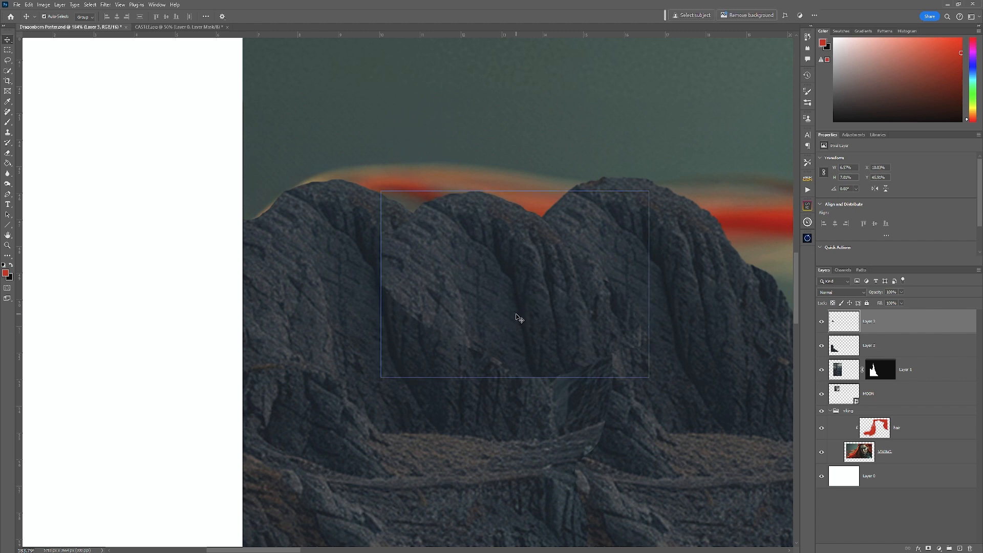
- Stretch the boulder patch horizontally on both sides so it spans the gap, and apply the transformation
key(ctrl)
key(ctrl+t)
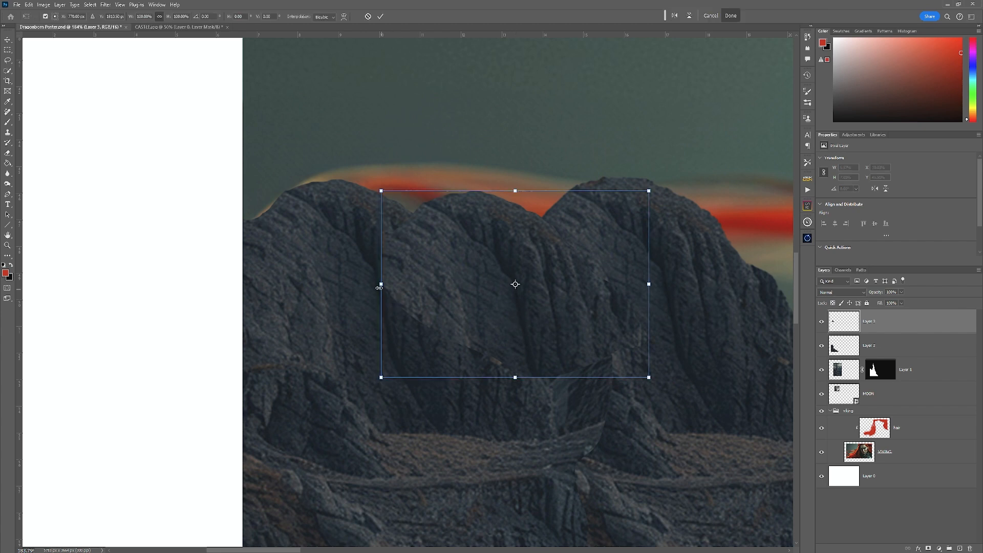
drag(382, 286, 348, 283)
drag(650, 284, 687, 287)
click(379, 16)
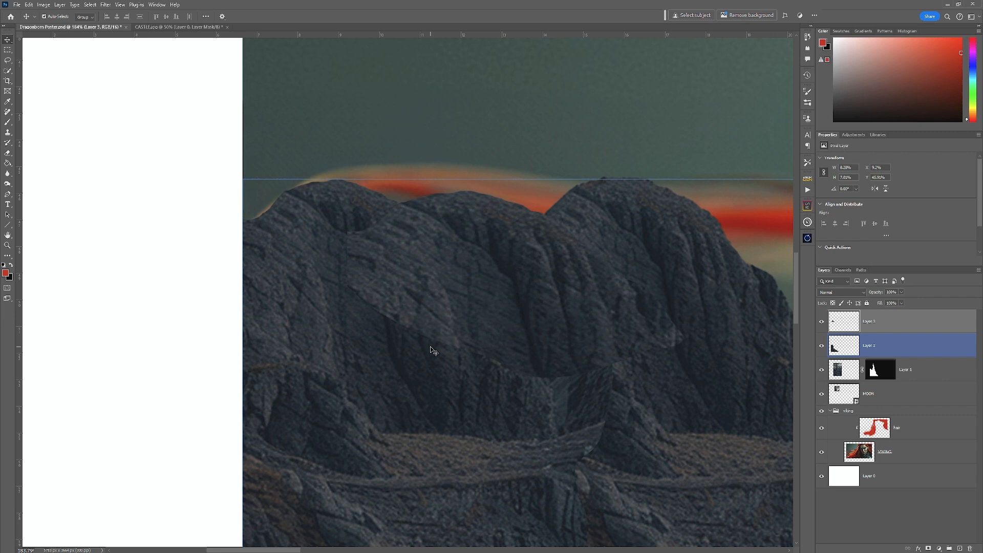
- Blend the boulder patch's hard edges into the surrounding rocks with a larger Eraser, raising its opacity to 58%
key(e)
key(bracketright)
key(bracketright)
key(bracketright)
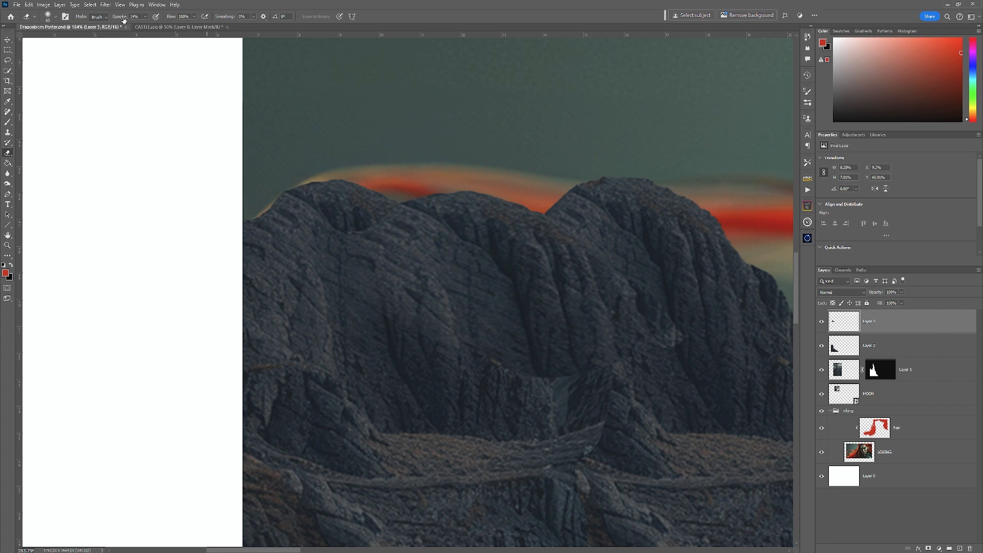
click(146, 18)
click(161, 28)
click(358, 289)
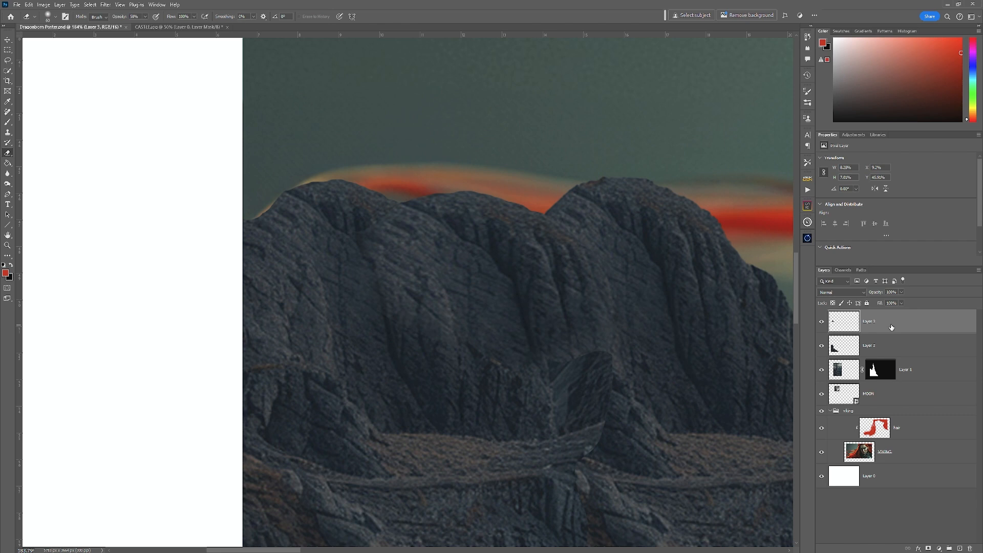
- Merge the boulder patch into the copied rocks layer and toggle that layer's visibility to compare the result
key(Delete)
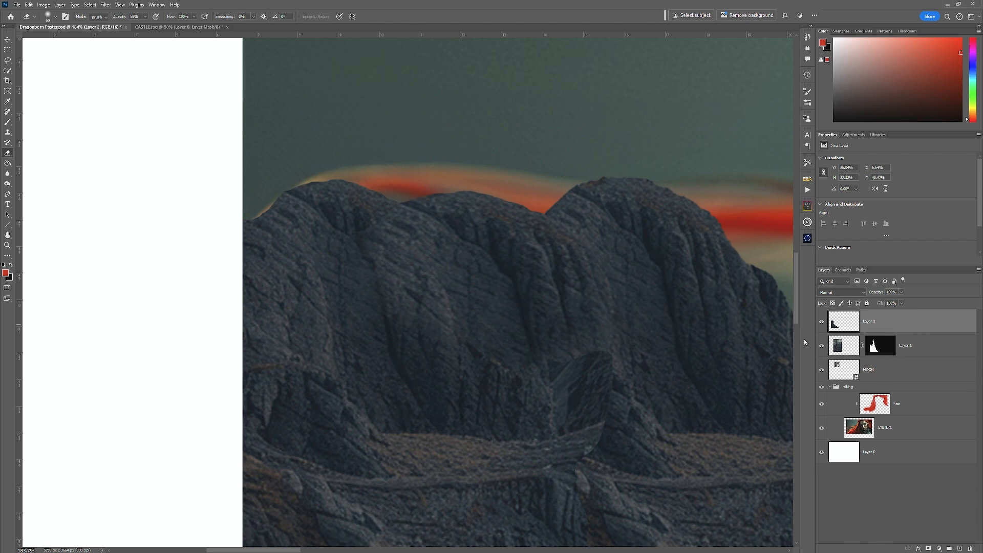
click(821, 322)
click(821, 323)
click(821, 323)
click(822, 323)
key(ctrl+0)
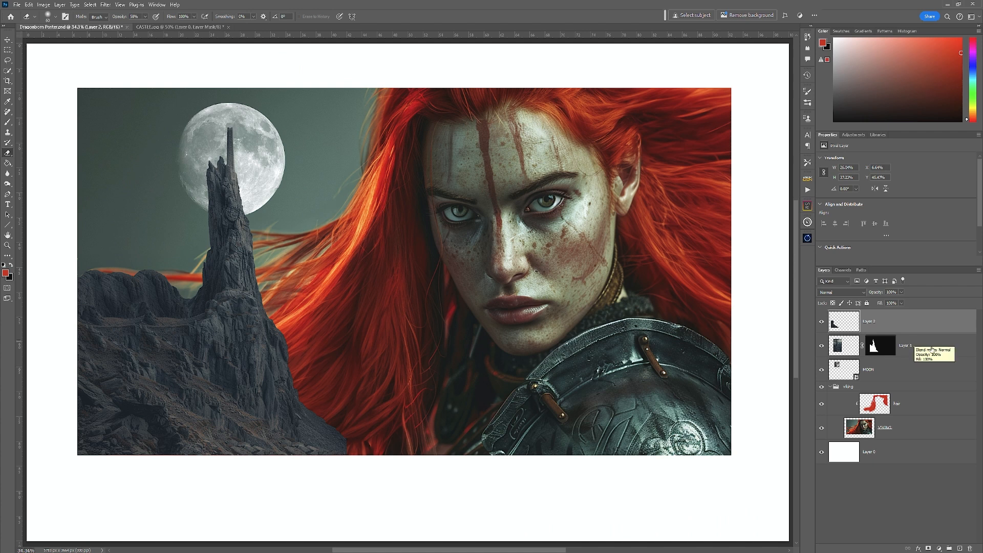
- Apply the castle layer's mask, merge the copied rocks layer into it, and toggle the merged layer's visibility to check it
right_click(886, 352)
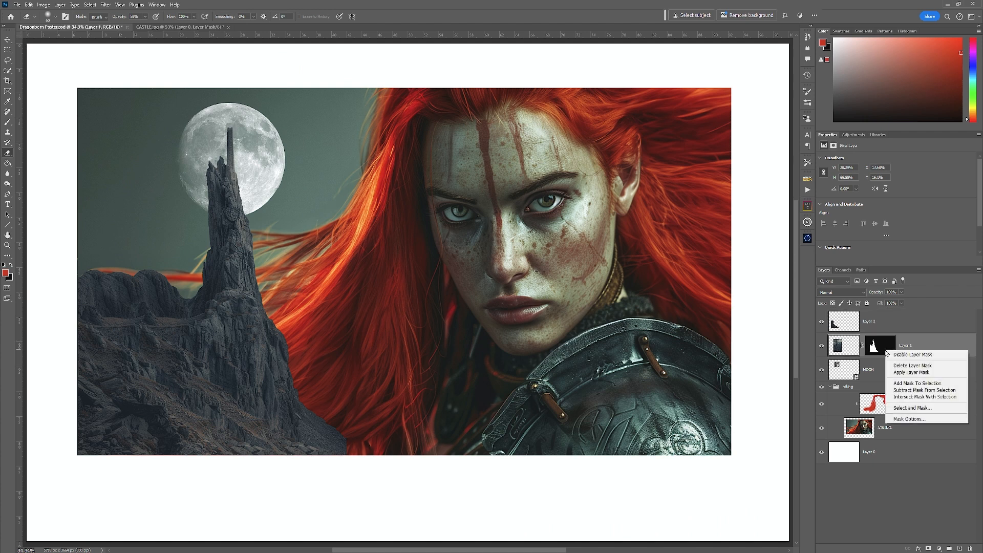
click(900, 372)
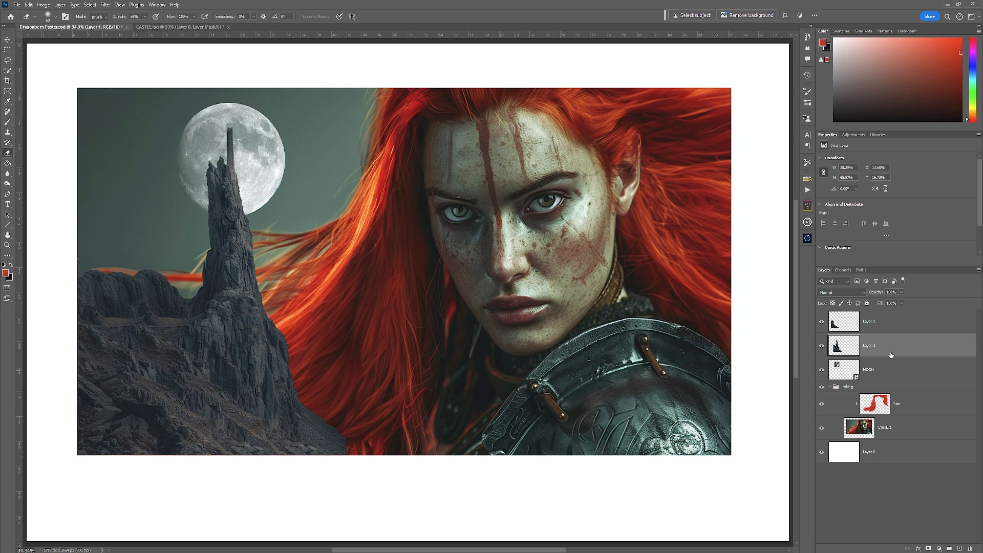
click(880, 319)
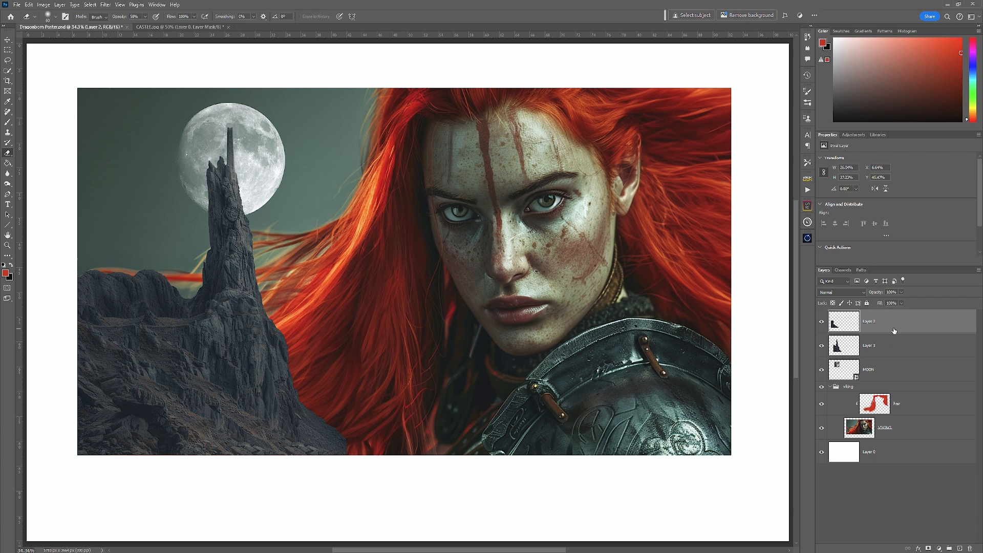
key(ctrl+e)
click(822, 323)
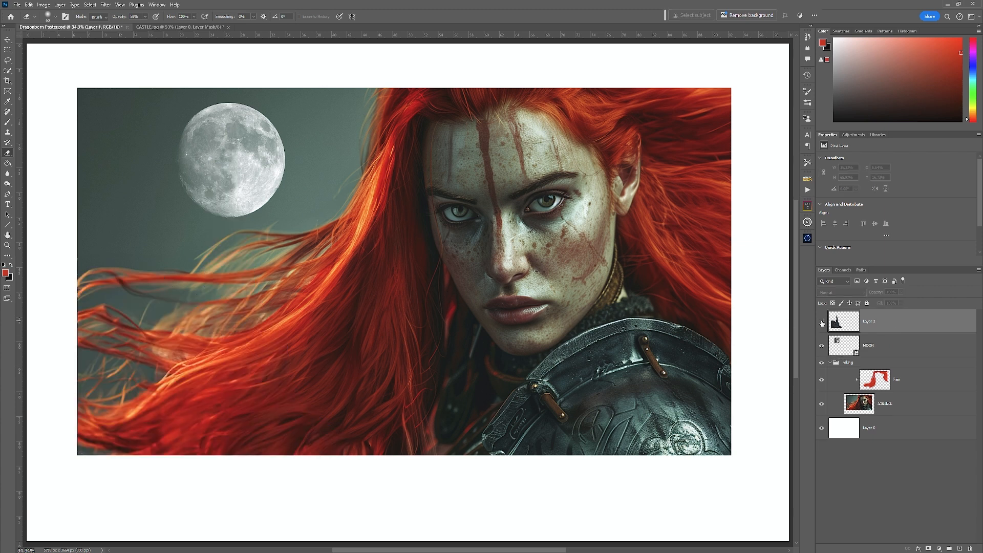
click(822, 323)
click(822, 322)
click(822, 323)
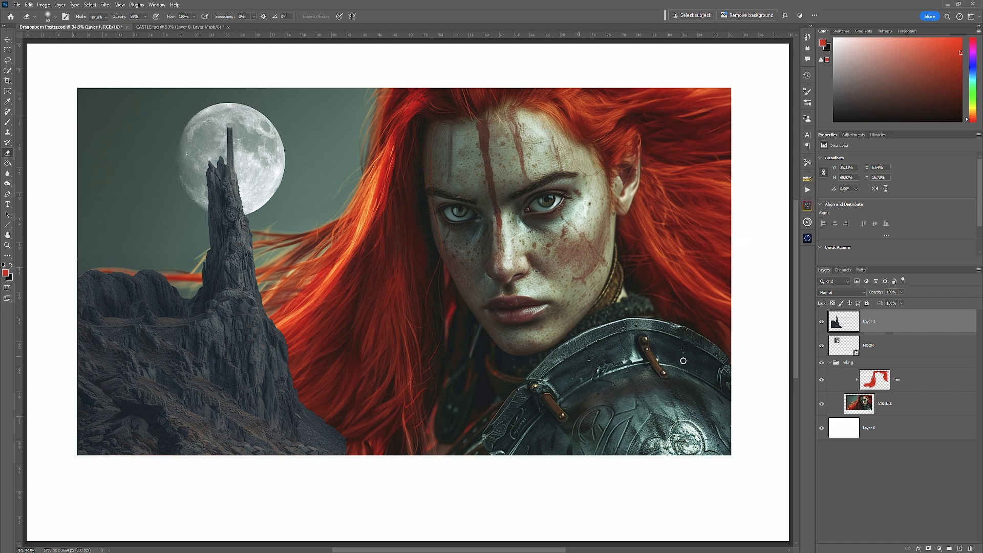
- Group the rock castle layer with the moon layer and name the group "castle group"
shift+click(904, 352)
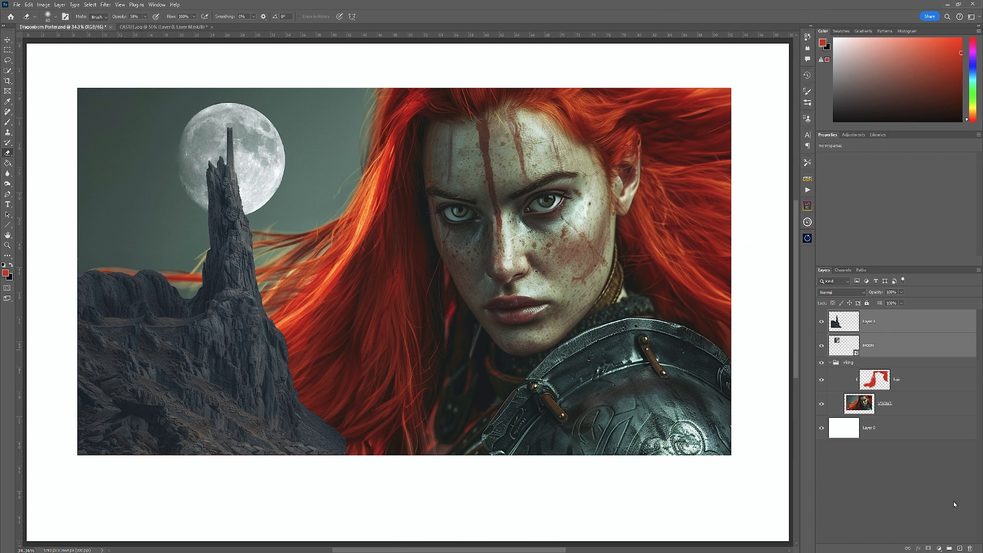
click(950, 548)
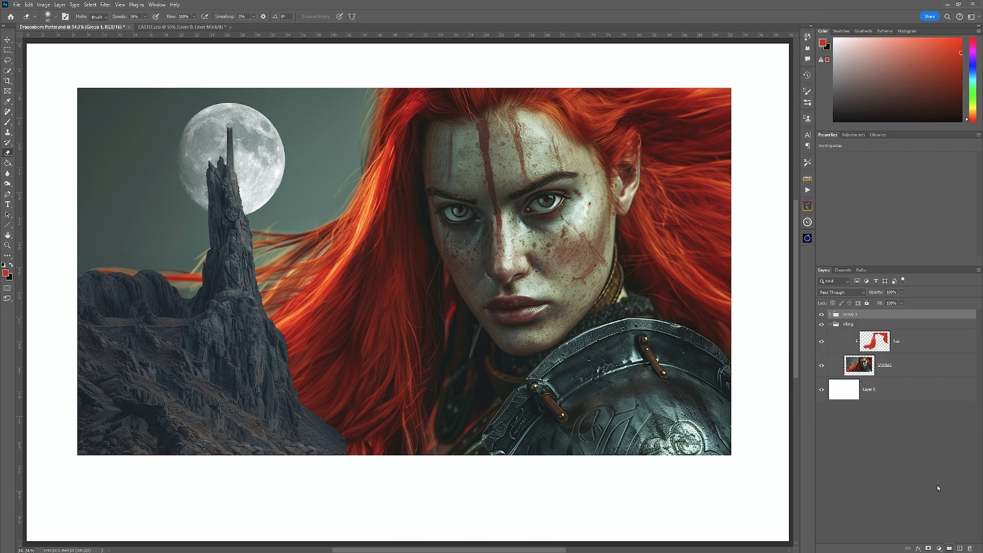
double_click(850, 315)
click(753, 433)
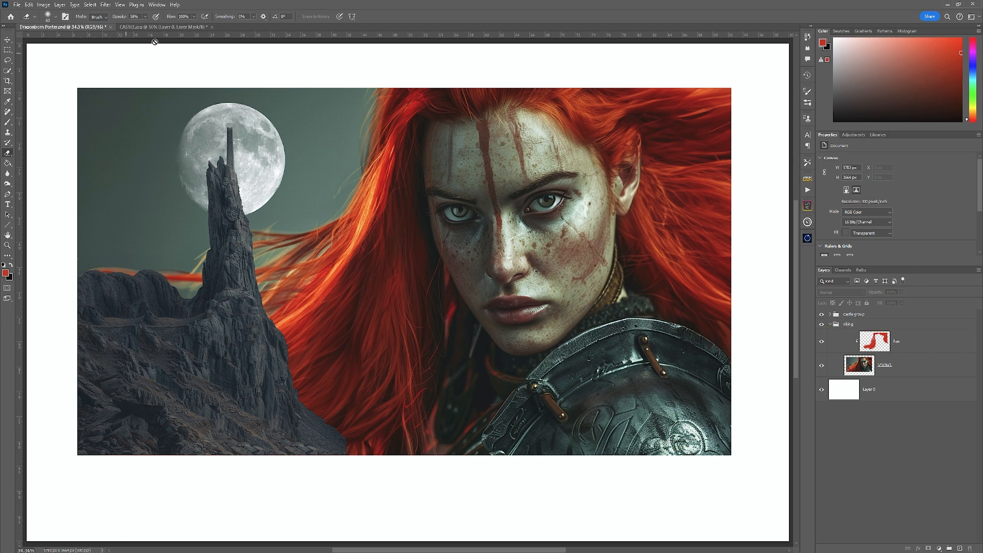
- Close the CASTLE.jpg document without saving its changes
click(166, 28)
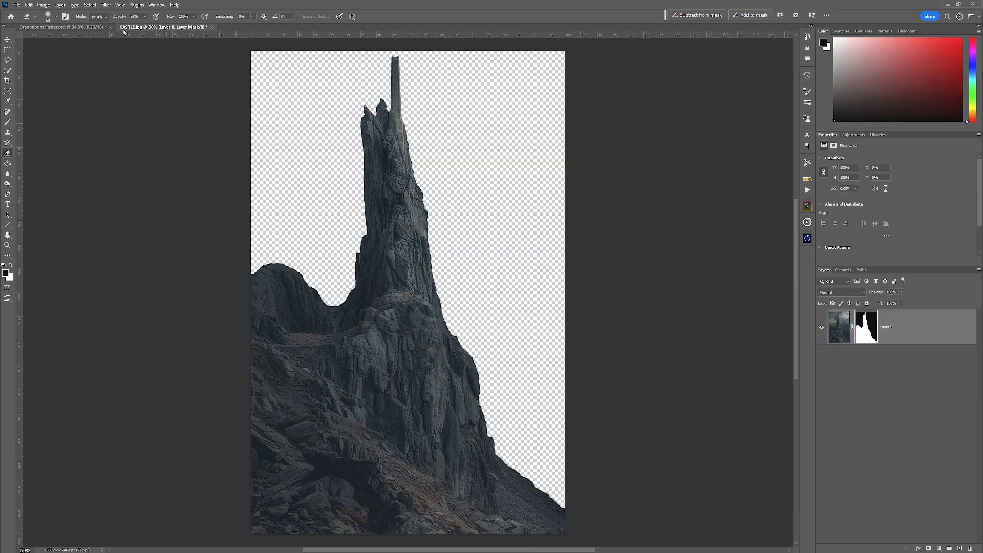
click(211, 27)
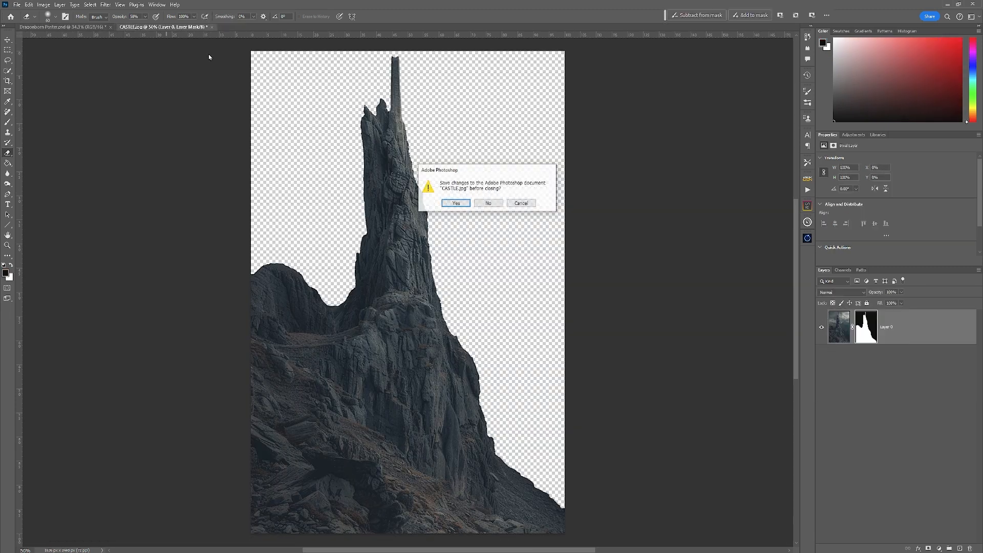
click(487, 204)
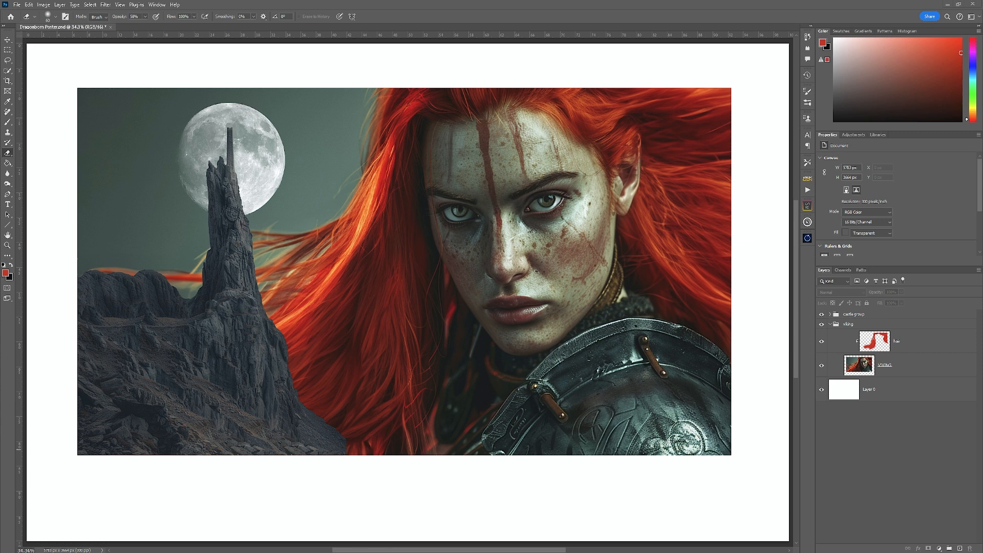
- Place the FLYING DRAGON image in the poster, scaled down and positioned in front of the moon beside the castle tower
drag(982, 287, 265, 188)
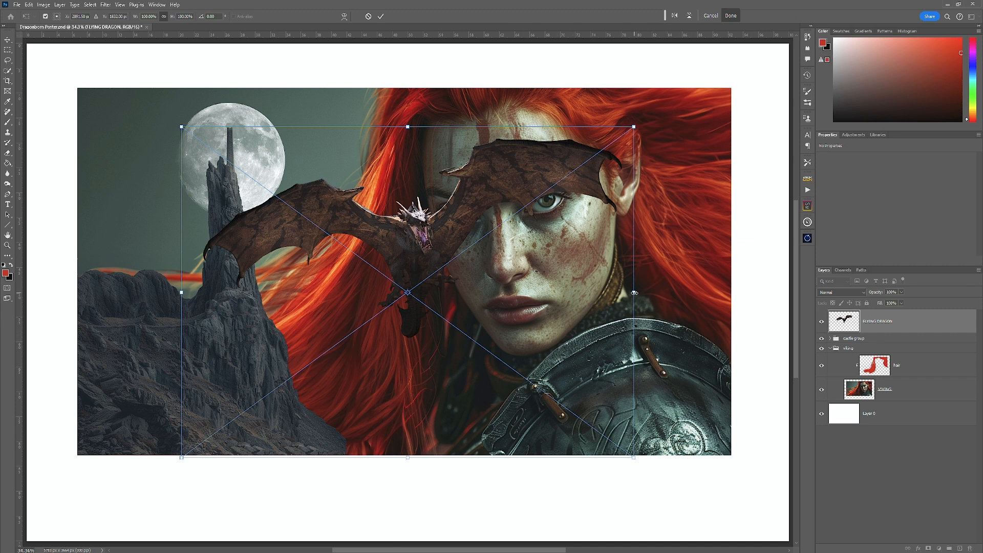
drag(634, 293, 299, 230)
key(e)
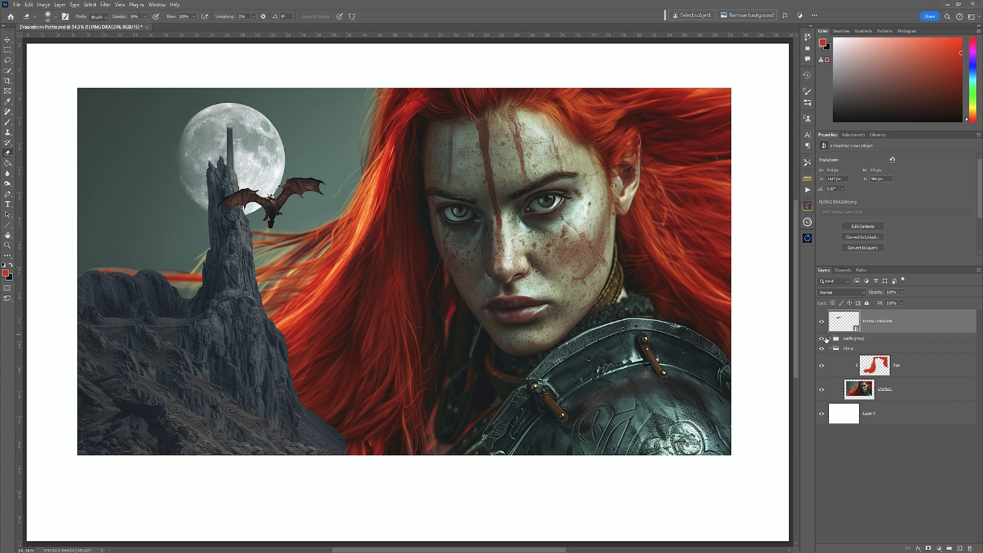
- Move the flying dragon layer to the top of the castle group, rasterize it, and collapse the group
click(830, 340)
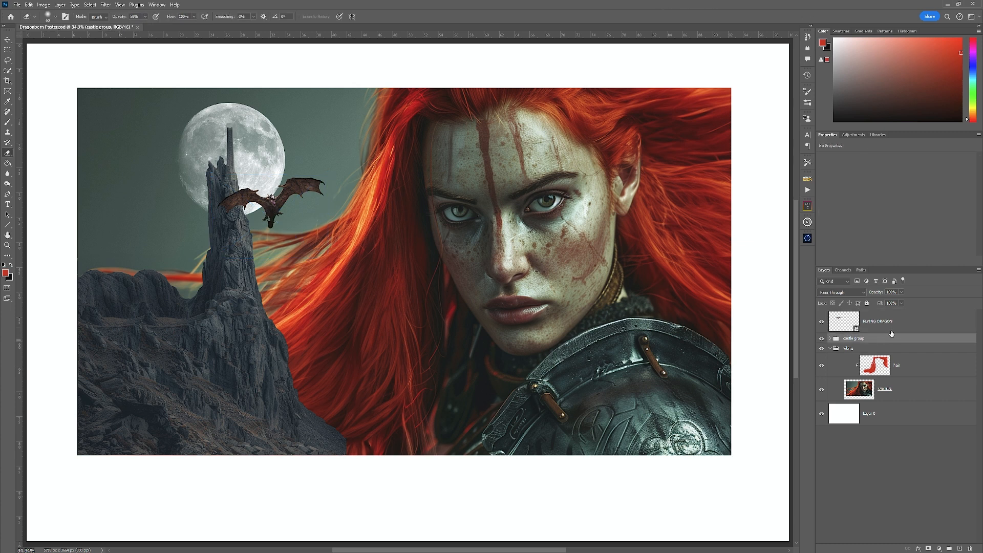
click(831, 340)
drag(911, 322, 916, 342)
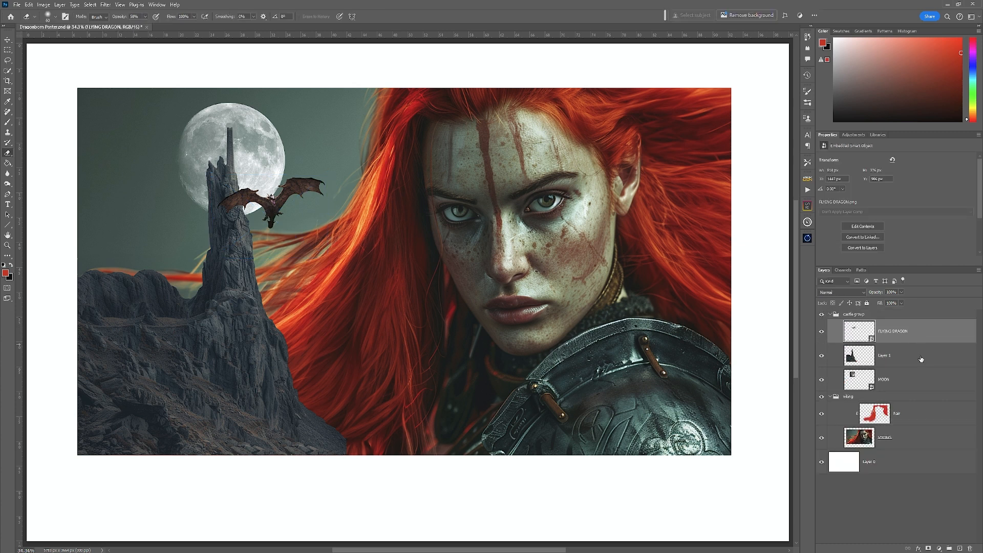
right_click(898, 340)
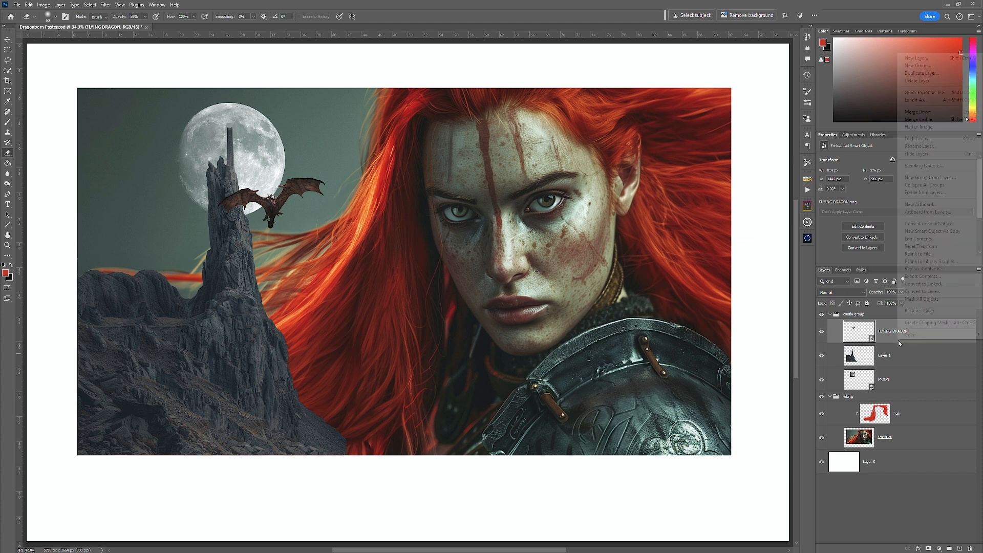
click(920, 311)
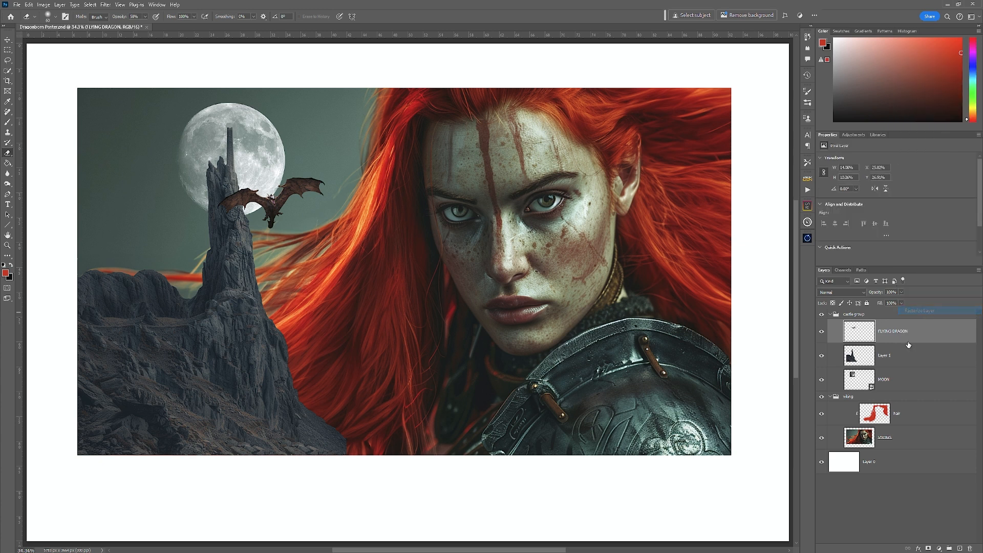
click(830, 314)
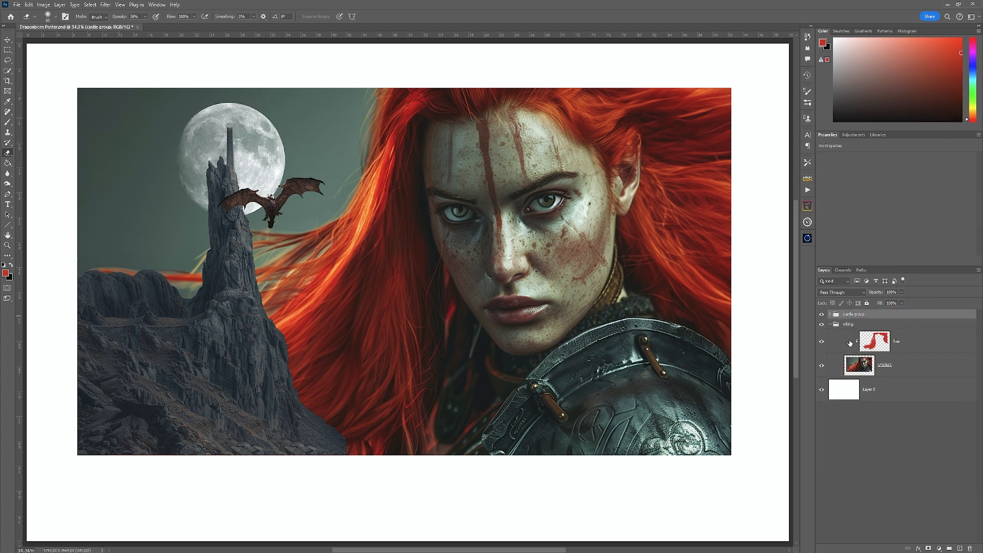
- Place the Standing Dragon image, enlarge it, and position it over the rocks so its feet overlap the white border
mouse_move(850, 344)
drag(460, 351, 297, 381)
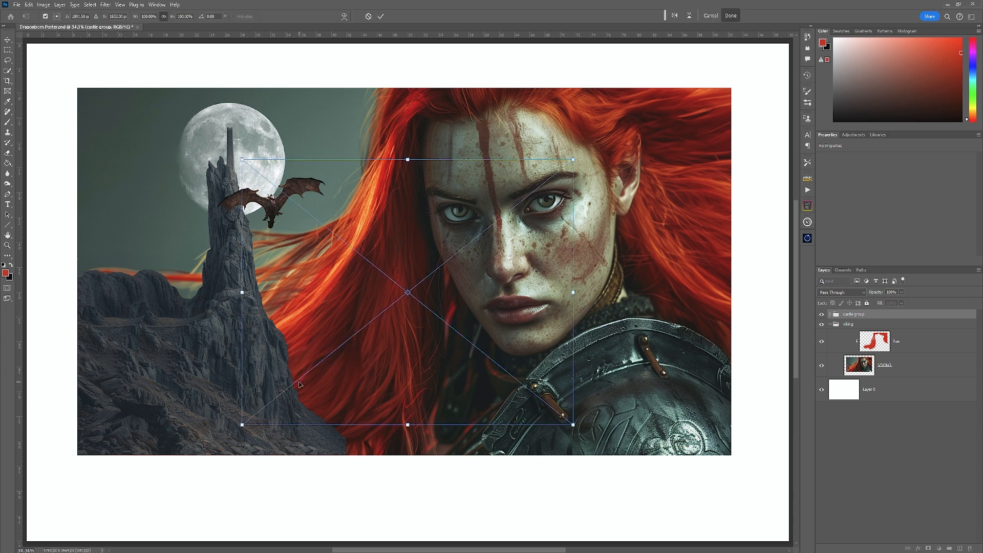
drag(408, 160, 408, 66)
drag(415, 373, 230, 467)
click(381, 16)
key(e)
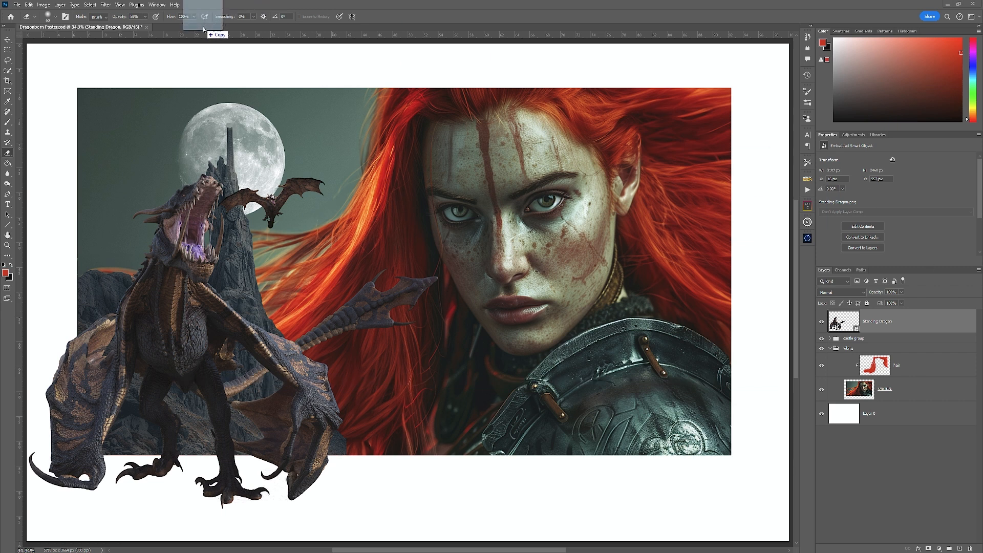
- Open VIKING STANDING.jpg as a separate document and extend its canvas slightly above the head with the Crop tool
drag(202, 26, 203, 26)
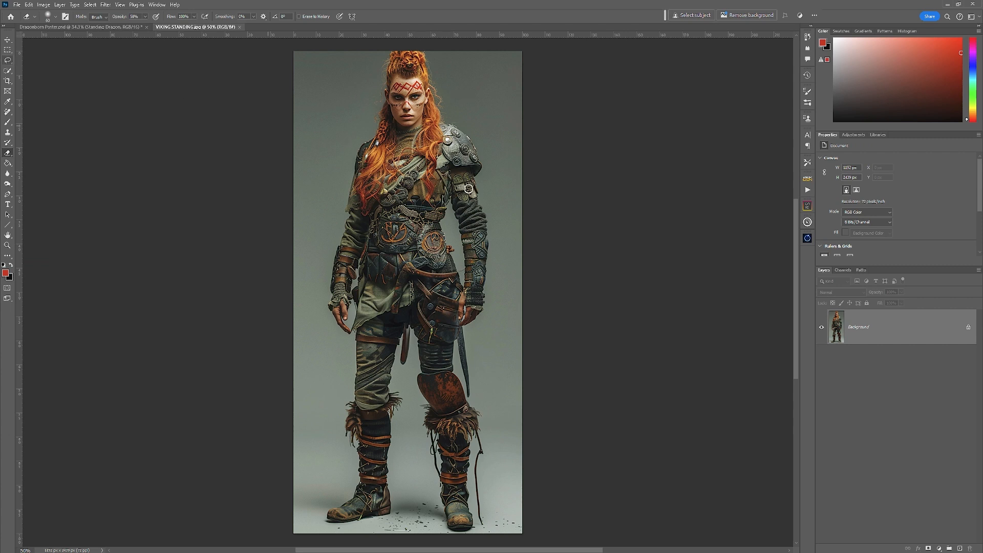
click(8, 80)
drag(407, 50, 408, 49)
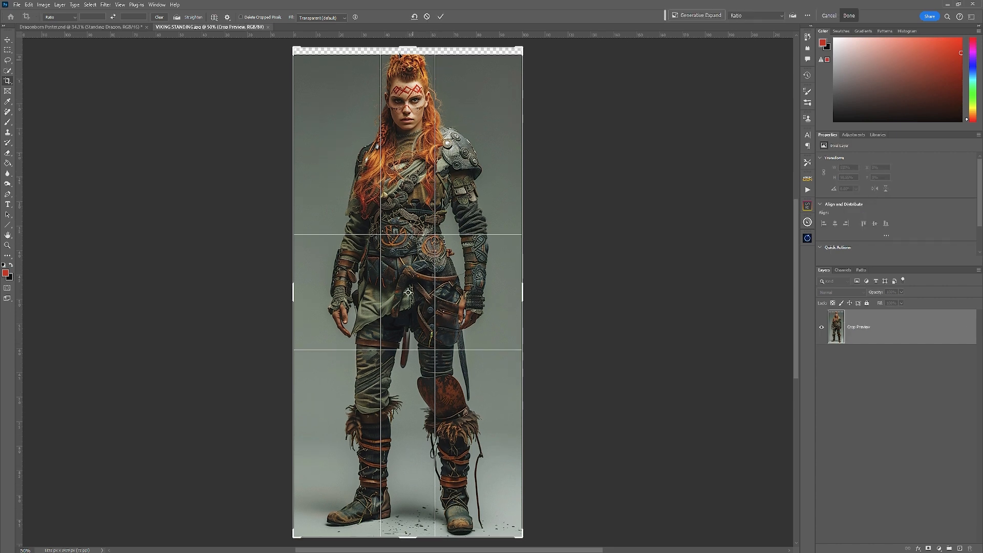
key(Return)
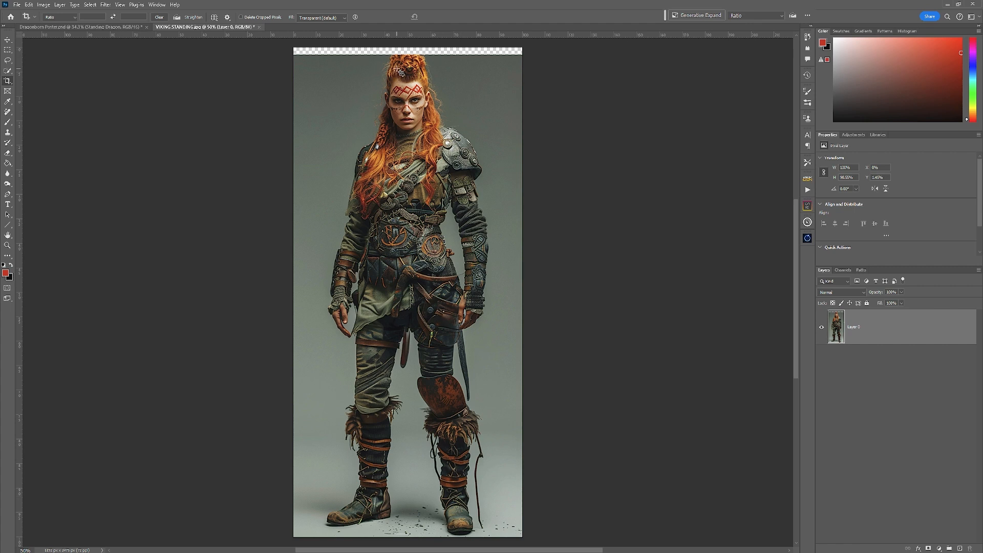
- Check the cut-off hair at the top of the head and remove the background from the standing Viking layer
key(z)
drag(416, 49, 464, 60)
drag(523, 82, 574, 172)
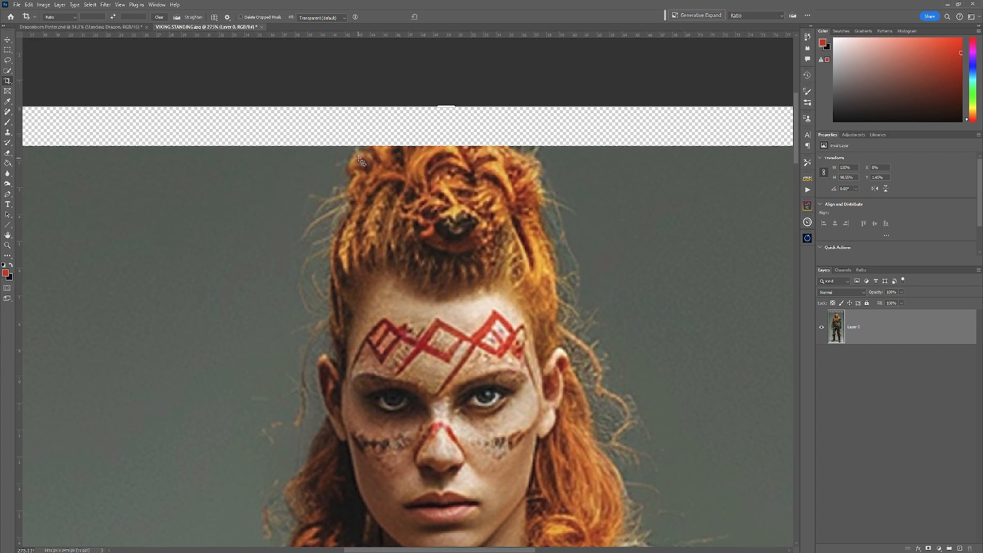
key(ctrl)
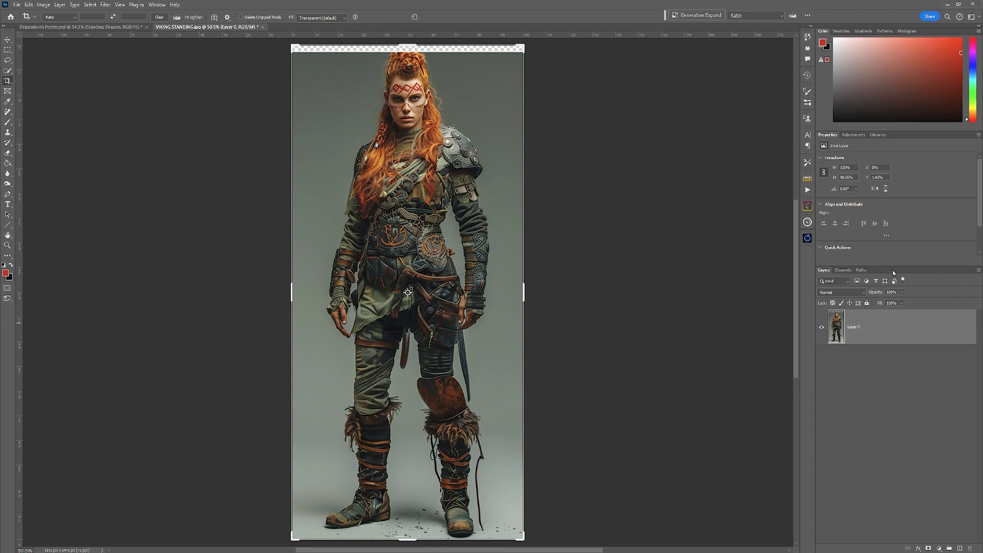
click(821, 248)
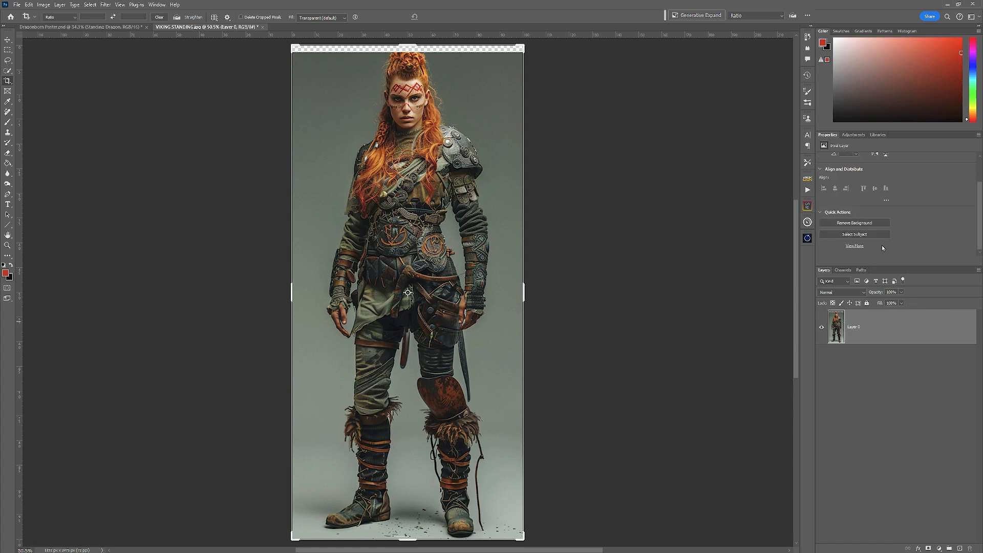
click(854, 224)
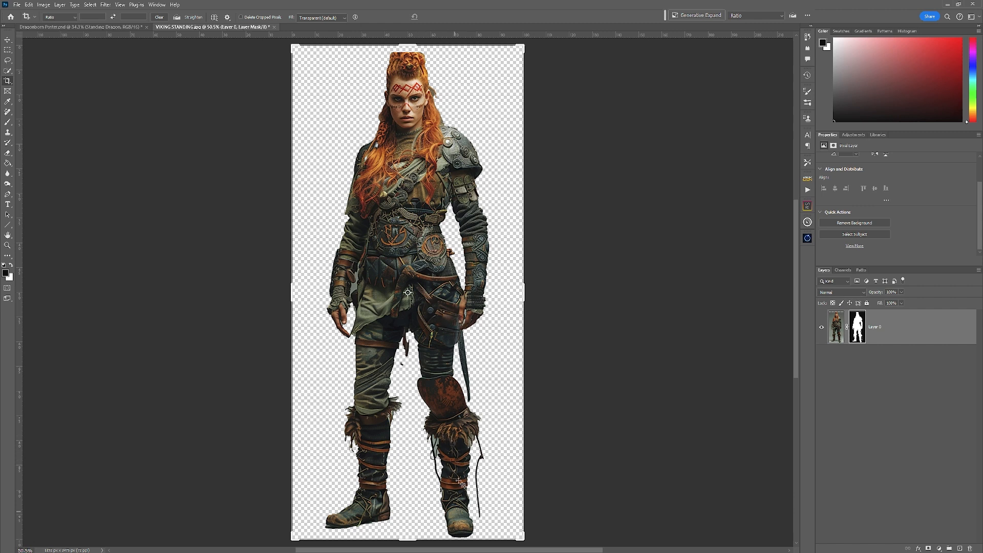
- Add a blank layer and lasso an irregular hair outline above the cropped head, overlapping the existing top of the hair
key(ctrl+2)
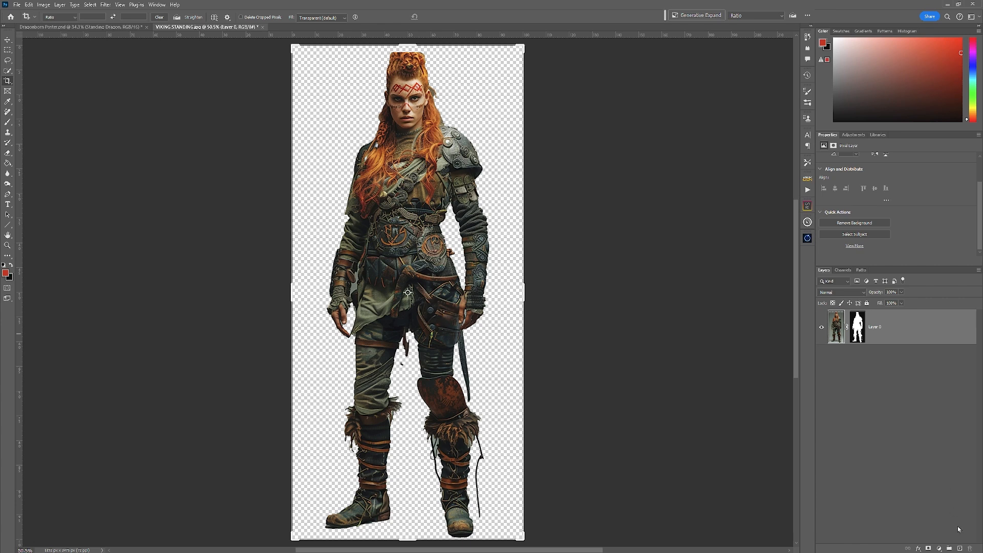
click(960, 548)
key(z)
drag(407, 97, 446, 310)
key(space)
click(8, 60)
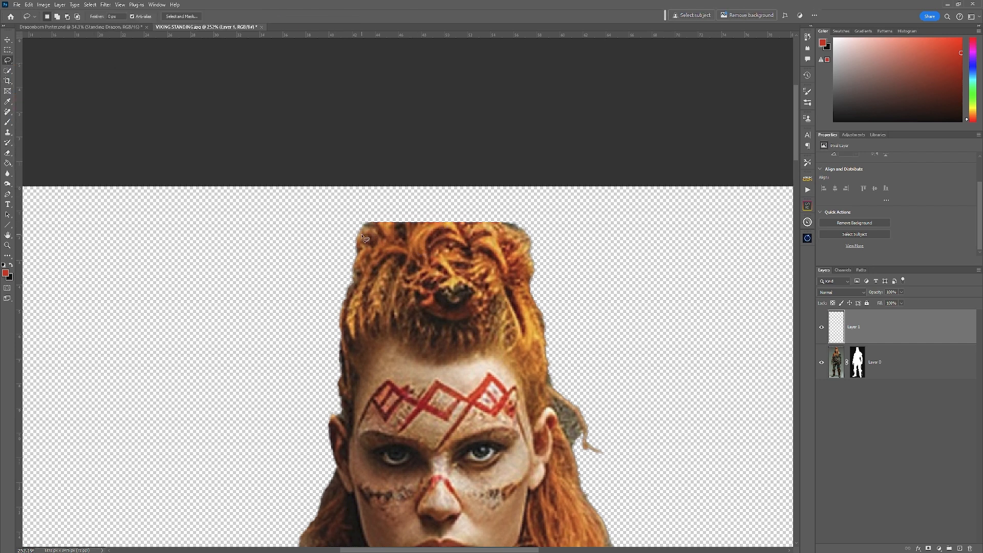
drag(369, 230, 419, 213)
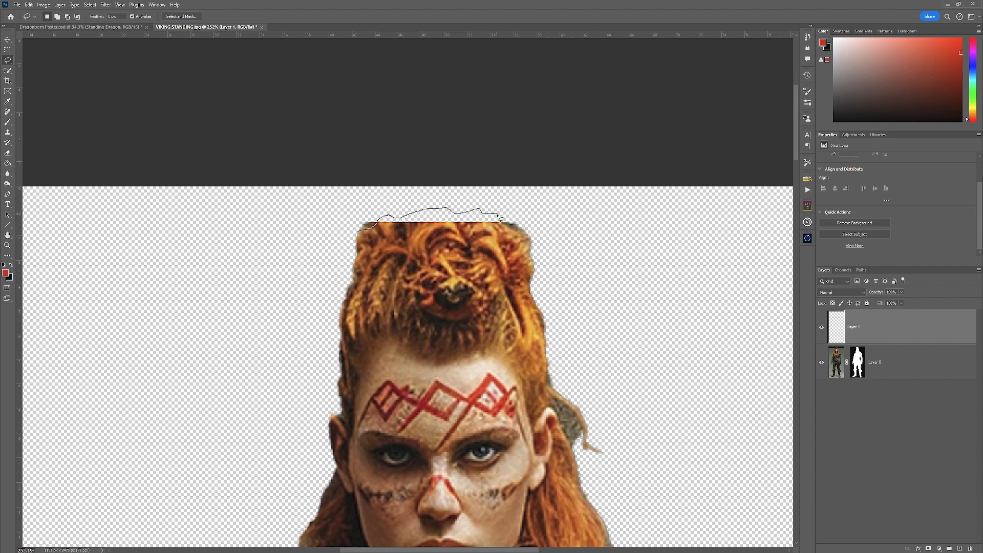
mouse_move(517, 230)
mouse_down()
mouse_move(521, 240)
mouse_move(435, 239)
mouse_move(426, 259)
mouse_move(395, 242)
mouse_move(362, 248)
mouse_move(359, 232)
mouse_up()
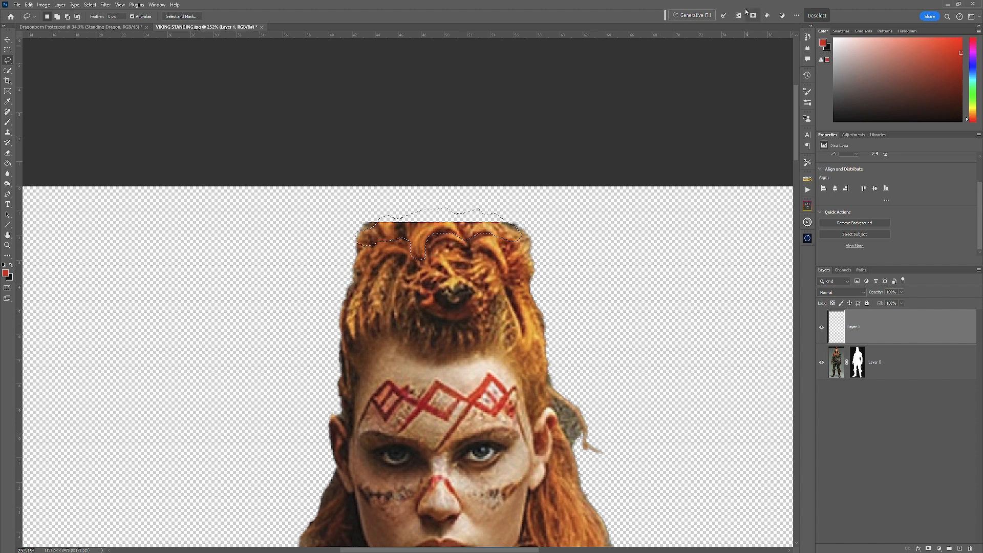
- Fill the selection with Generative Fill without a prompt, choose the second variation, and merge it into the blank layer below
click(692, 15)
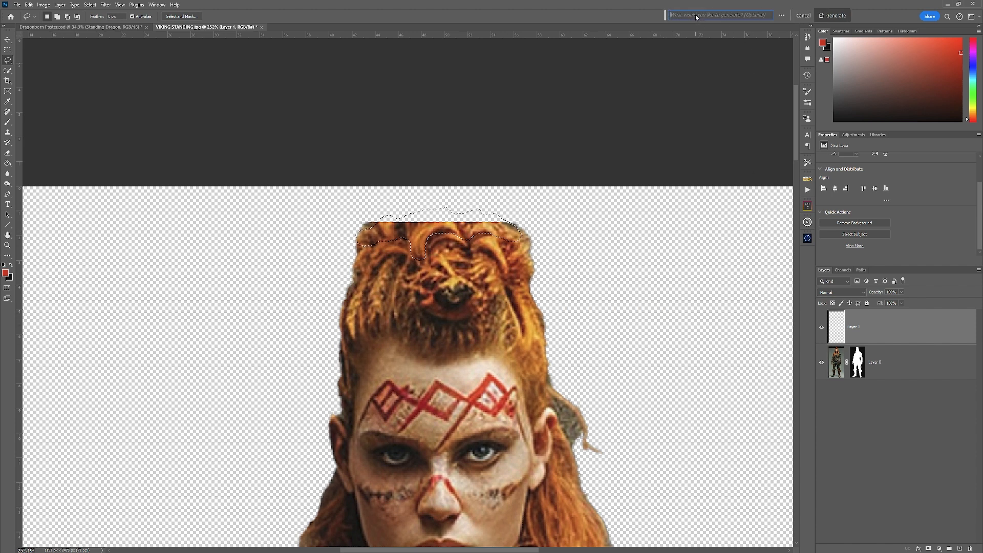
click(832, 15)
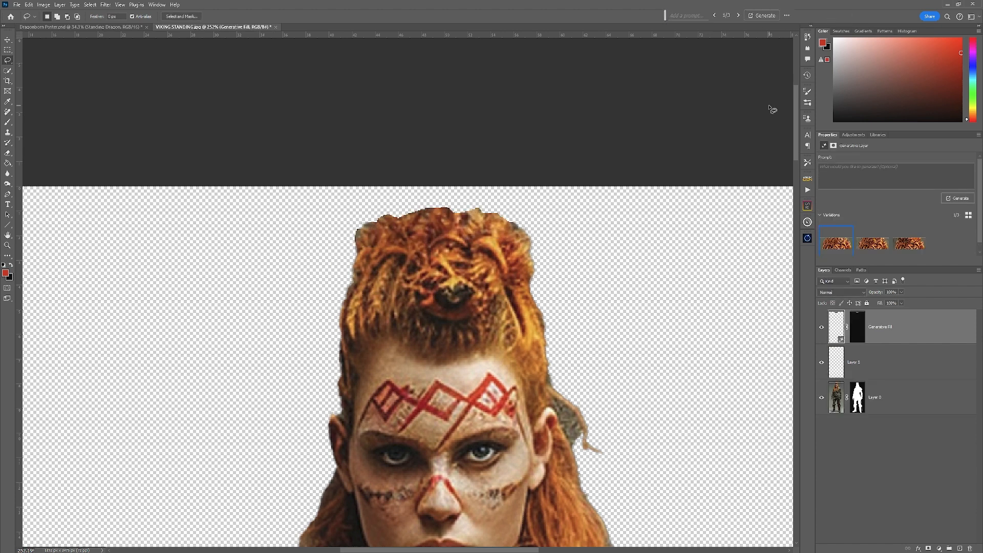
click(879, 243)
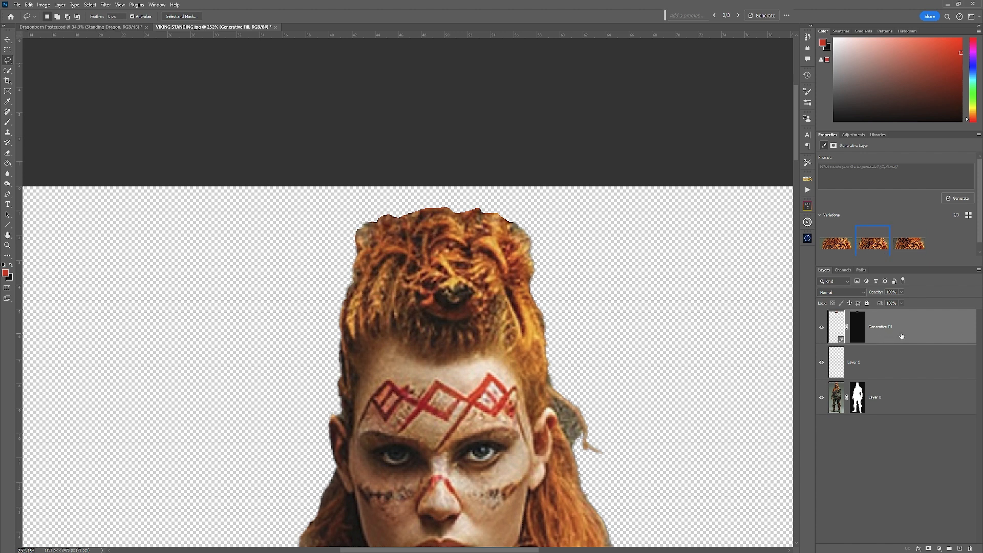
key(Delete)
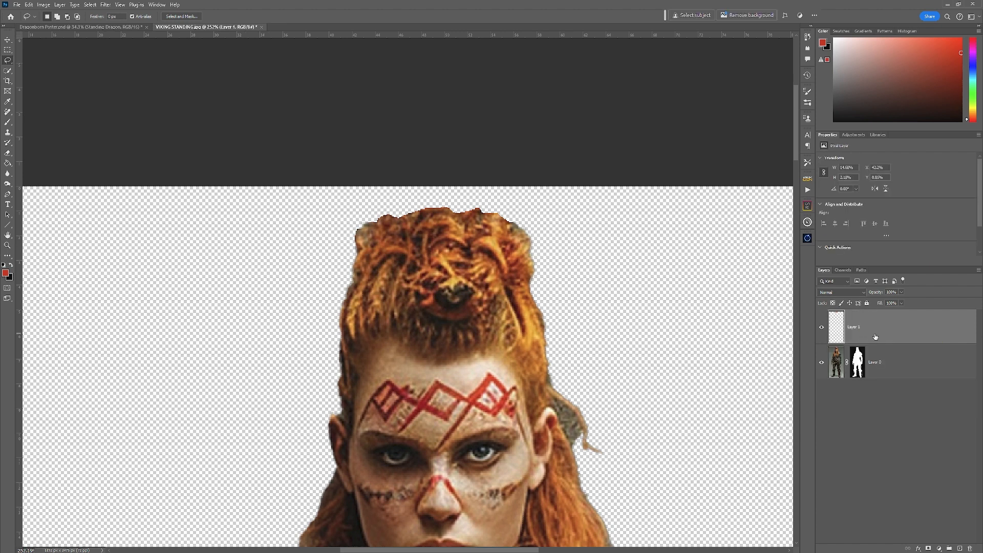
- Paint with a small black brush on Layer 0's mask to hide the two background gaps between the thumb and fingers beside the leather pouch
drag(618, 384, 482, 202)
drag(615, 512, 634, 105)
drag(617, 412, 644, 115)
drag(643, 402, 641, 332)
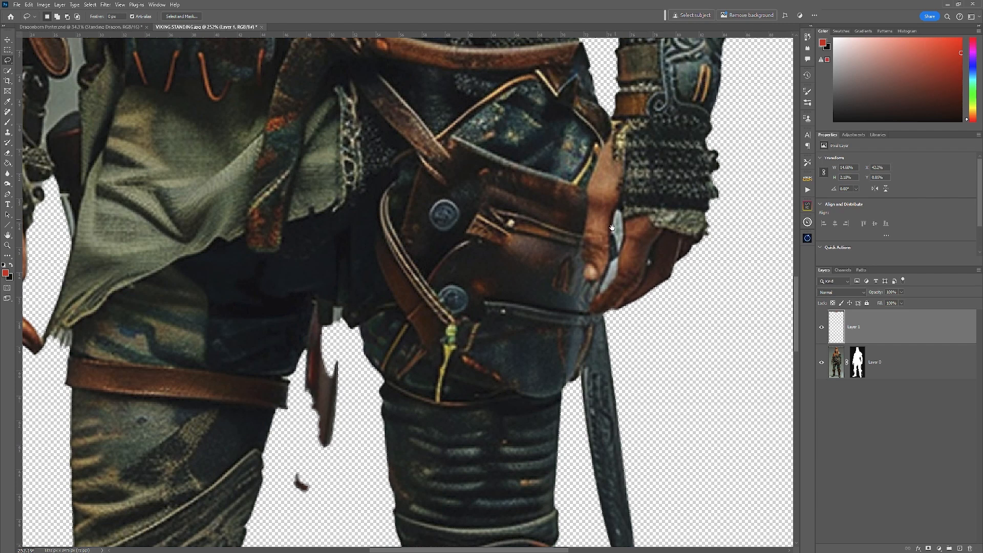
scroll(624, 242, up, 5)
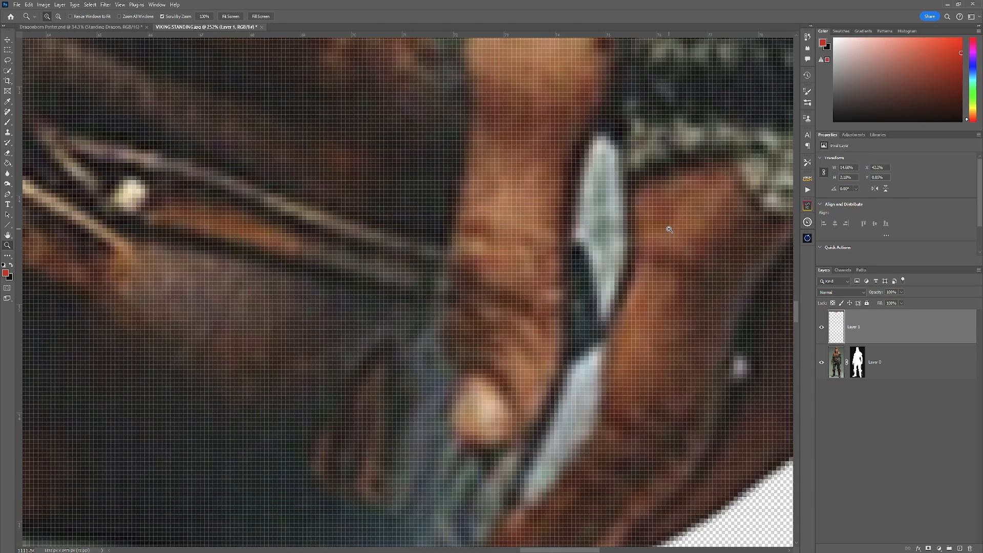
click(7, 123)
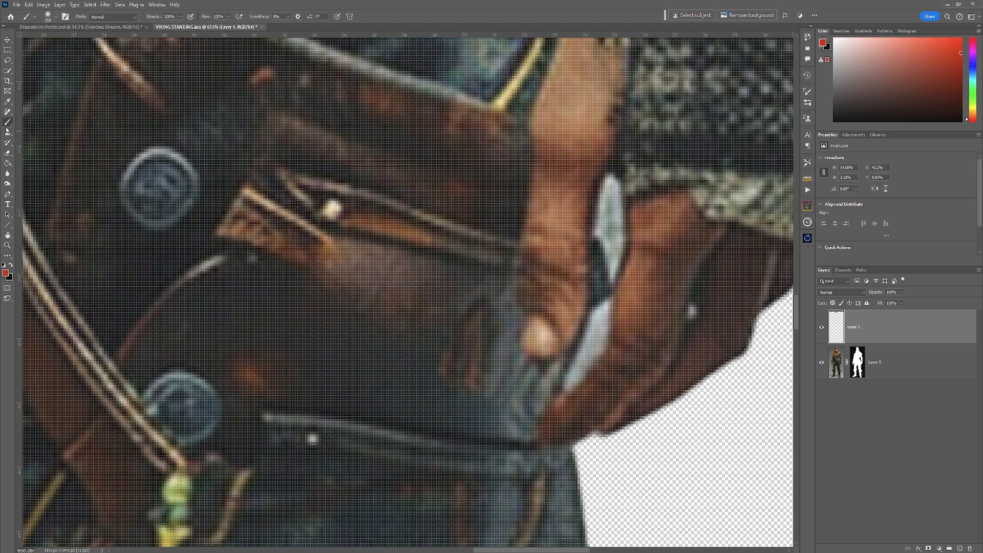
click(4, 265)
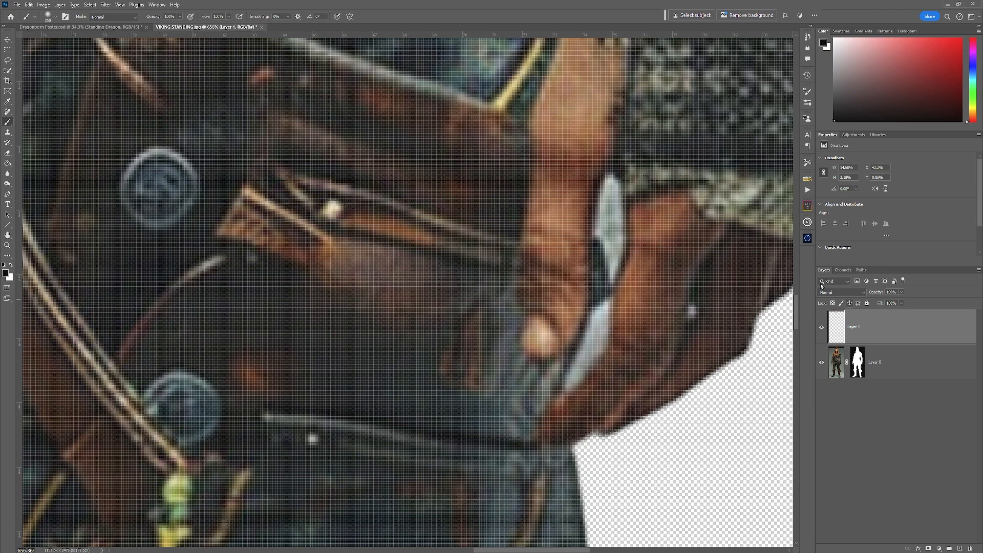
key(bracketleft)
key(bracketleft)
key(bracketleft)
key(bracketleft)
key(bracketleft)
key(bracketleft)
key(bracketleft)
key(bracketleft)
key(bracketleft)
key(bracketleft)
key(bracketleft)
key(bracketleft)
key(bracketleft)
key(bracketleft)
key(bracketleft)
key(bracketleft)
key(bracketleft)
key(bracketleft)
key(bracketleft)
key(bracketleft)
key(bracketleft)
drag(613, 181, 621, 219)
key(ctrl+z)
click(877, 368)
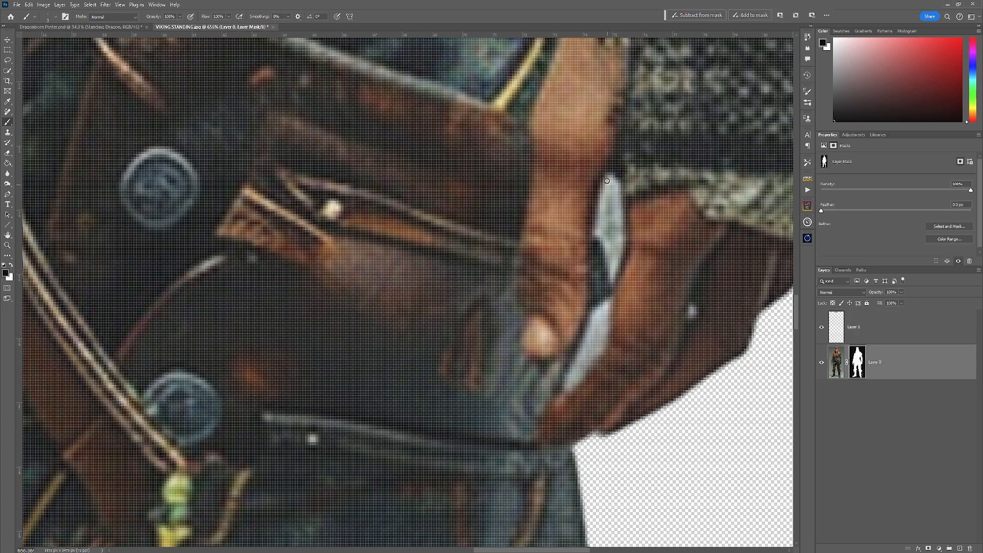
mouse_move(613, 181)
mouse_down()
mouse_move(623, 221)
mouse_move(612, 276)
mouse_move(599, 219)
mouse_move(601, 187)
mouse_move(613, 187)
mouse_move(614, 250)
mouse_move(615, 204)
mouse_move(603, 226)
mouse_up()
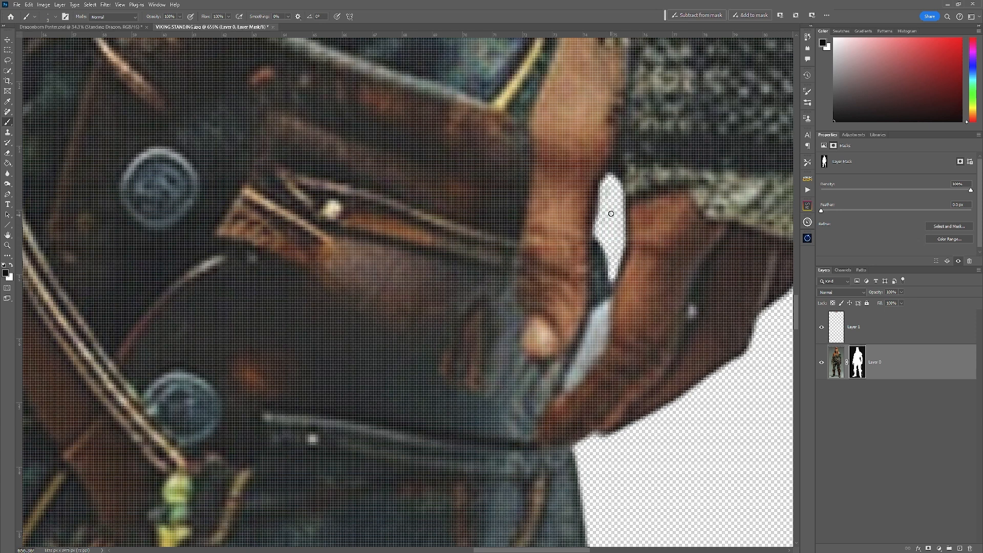
mouse_move(608, 304)
mouse_down()
mouse_move(570, 379)
mouse_move(595, 354)
mouse_move(607, 318)
mouse_move(583, 359)
mouse_move(596, 333)
mouse_move(588, 338)
mouse_move(597, 350)
mouse_up()
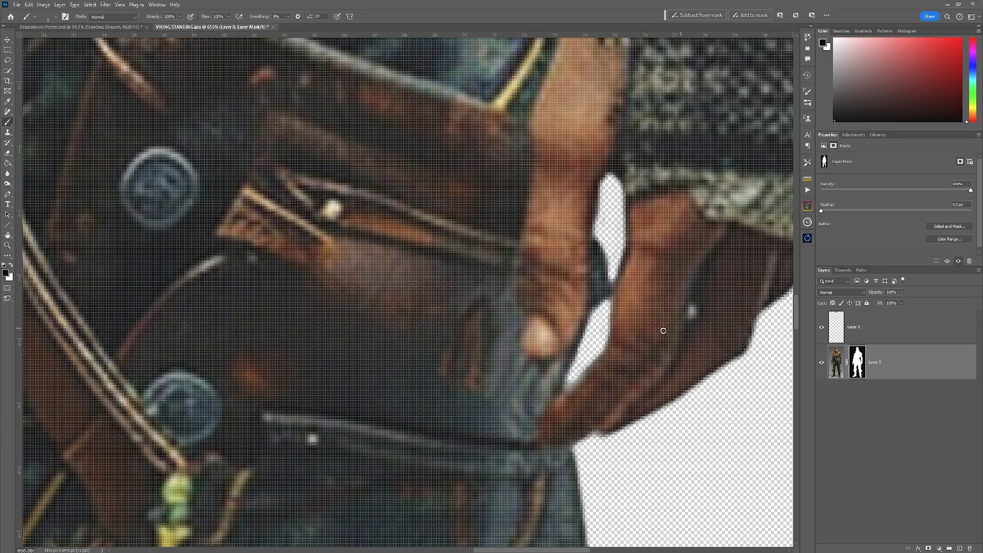
- Rotate the canvas and mask out the pale background patches along the outer fur trim below the rust-stained knee guard
scroll(541, 407, down, 15)
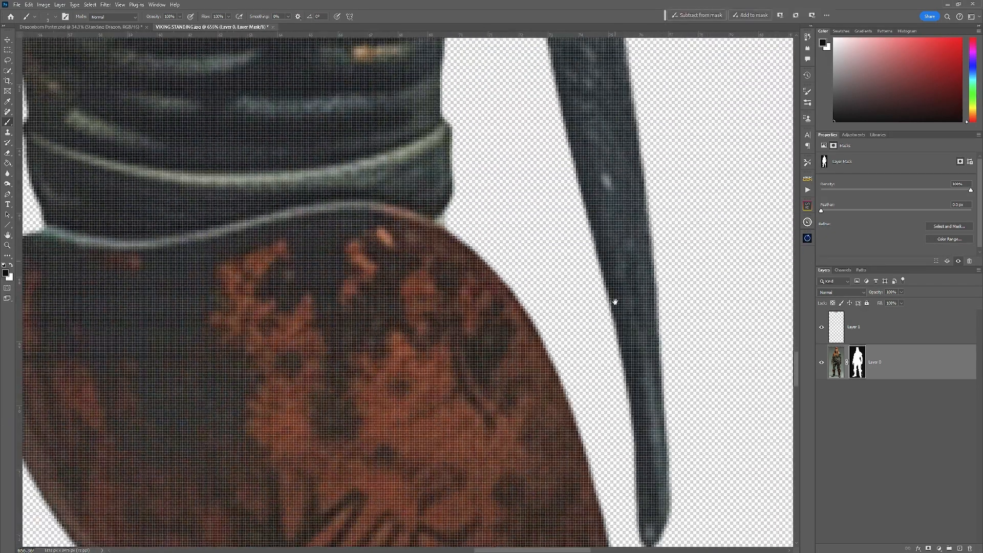
scroll(575, 72, down, 15)
scroll(579, 92, right, 3)
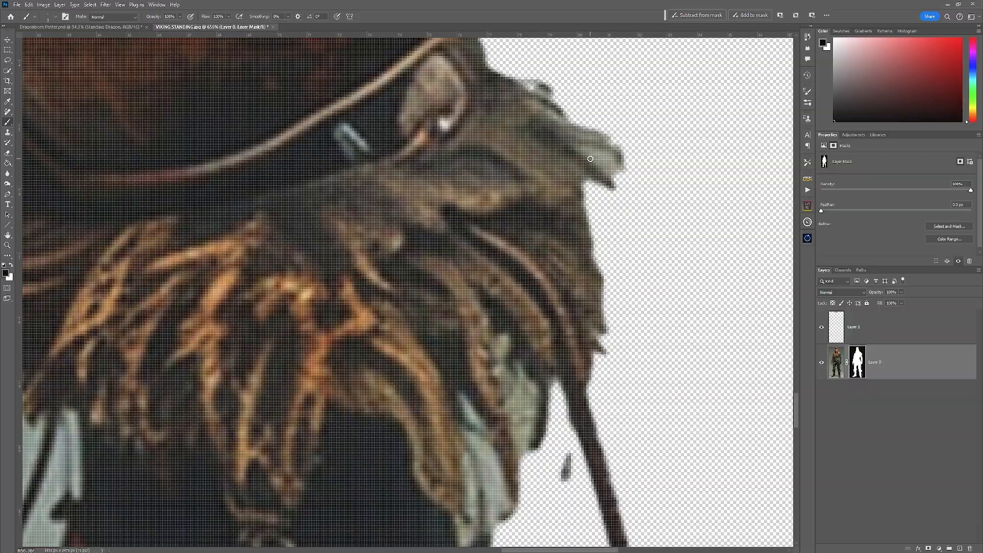
key(r)
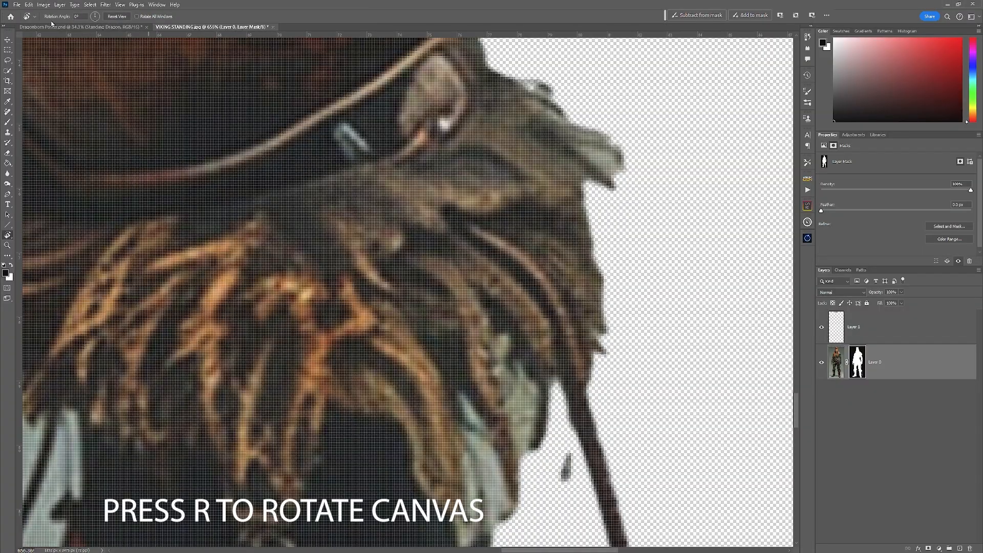
drag(448, 143, 401, 211)
drag(417, 145, 509, 310)
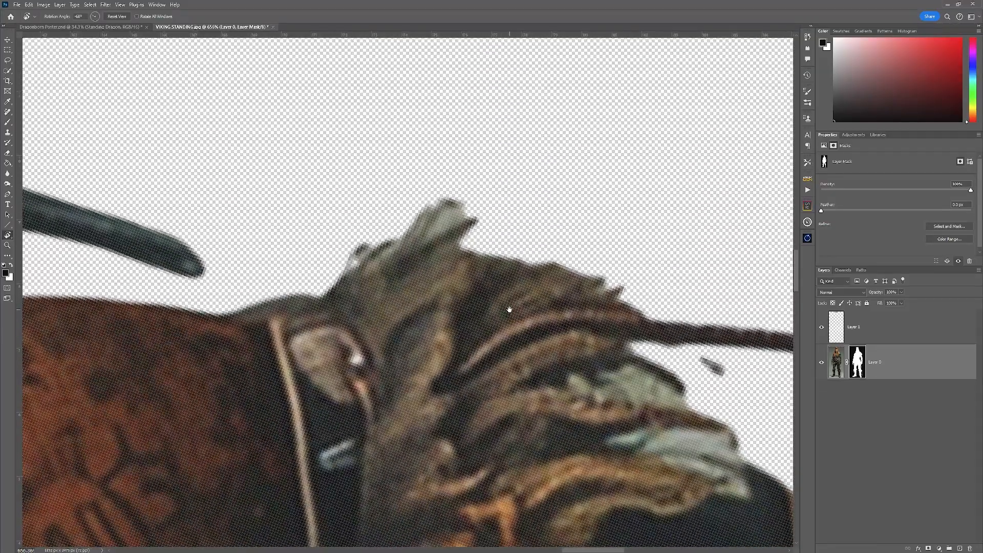
key(b)
mouse_move(430, 235)
mouse_down()
mouse_move(471, 213)
mouse_move(434, 231)
mouse_move(460, 211)
mouse_move(440, 224)
mouse_up()
mouse_move(681, 403)
mouse_down()
mouse_move(505, 217)
mouse_move(435, 178)
mouse_move(497, 203)
mouse_move(451, 200)
mouse_move(429, 181)
mouse_move(484, 198)
mouse_up()
mouse_move(470, 247)
mouse_down()
mouse_move(538, 249)
mouse_move(467, 243)
mouse_move(528, 251)
mouse_up()
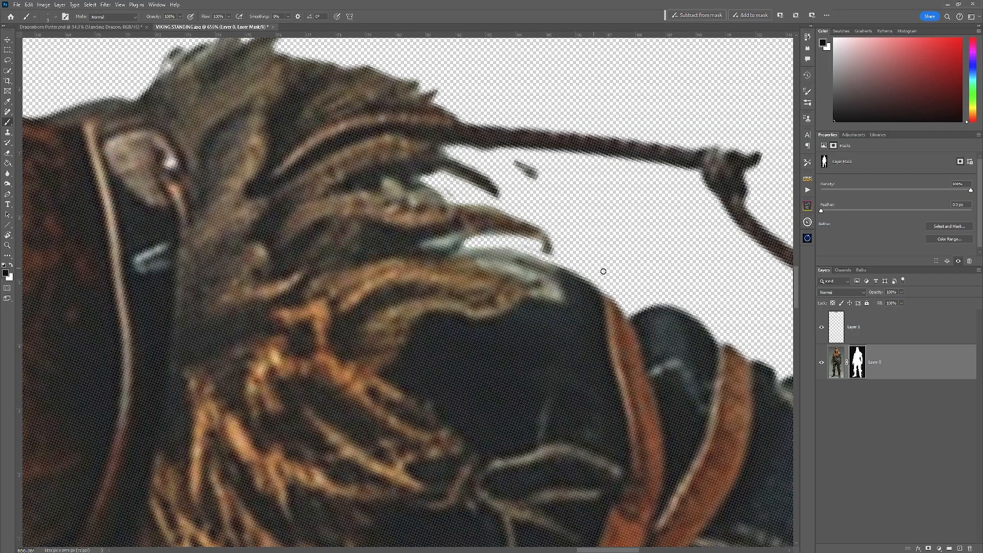
- Rotate the canvas for the other leg's fur cuff and mask out the background showing between its fur strands
mouse_move(650, 325)
mouse_down()
mouse_move(487, 224)
mouse_move(380, 222)
mouse_move(364, 287)
mouse_move(422, 207)
mouse_move(655, 266)
mouse_move(268, 325)
mouse_move(298, 310)
mouse_move(294, 226)
mouse_move(276, 304)
mouse_move(298, 270)
mouse_move(306, 240)
mouse_move(285, 281)
mouse_move(300, 238)
mouse_up()
mouse_move(278, 199)
mouse_down()
mouse_move(263, 292)
mouse_move(285, 198)
mouse_move(279, 220)
mouse_move(363, 198)
mouse_move(354, 209)
mouse_move(382, 253)
mouse_move(420, 228)
mouse_up()
mouse_move(405, 330)
mouse_down()
mouse_move(458, 356)
mouse_move(407, 337)
mouse_up()
mouse_move(340, 345)
mouse_down()
mouse_move(296, 264)
mouse_move(291, 270)
mouse_up()
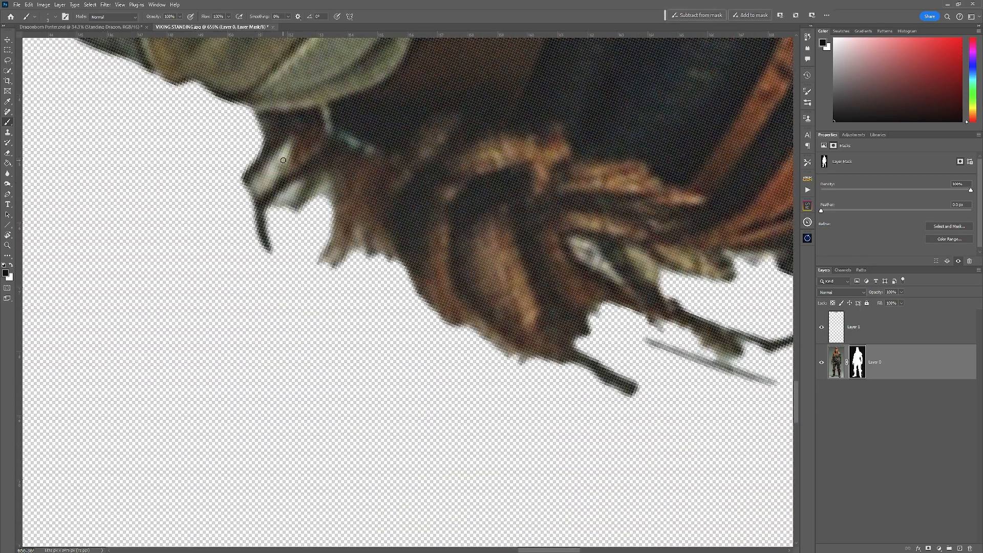
key(r)
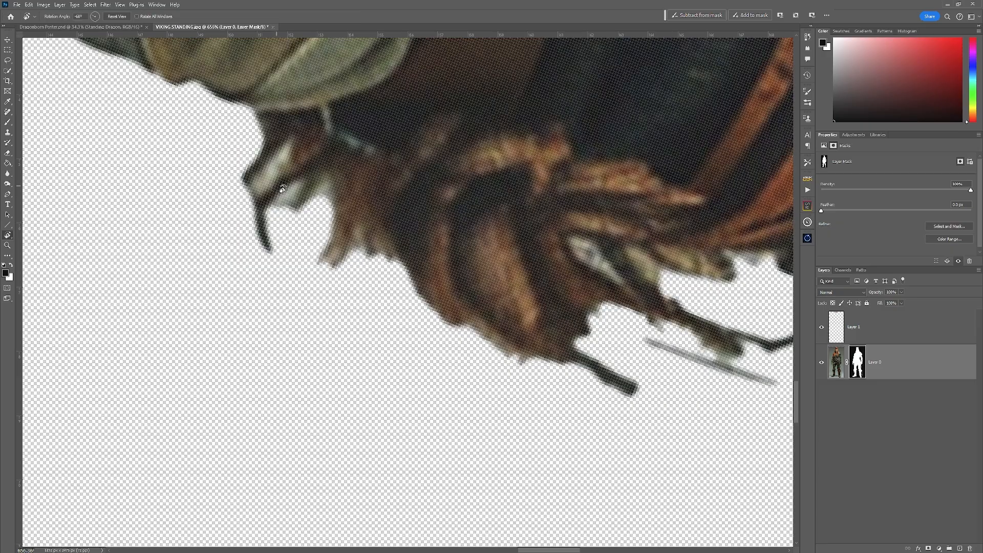
drag(518, 313, 332, 318)
key(b)
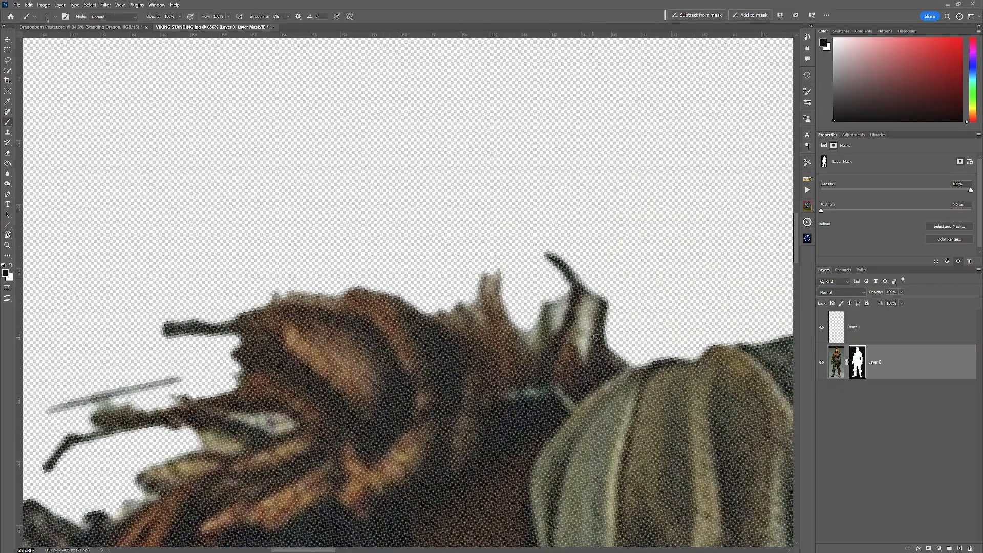
mouse_move(567, 296)
mouse_down()
mouse_move(556, 325)
mouse_move(553, 298)
mouse_move(562, 297)
mouse_move(533, 307)
mouse_move(534, 338)
mouse_move(520, 318)
mouse_up()
drag(496, 276, 490, 289)
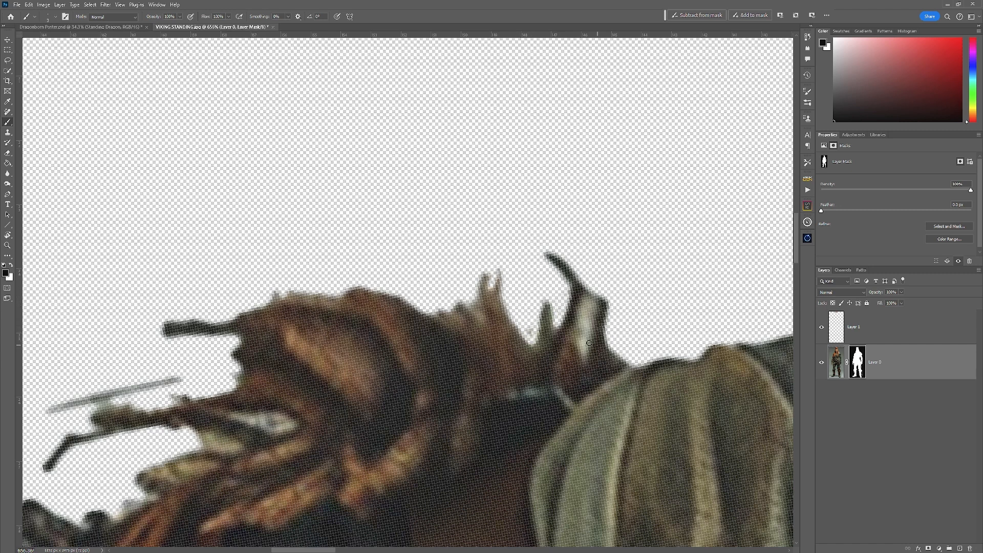
mouse_move(583, 350)
mouse_down()
mouse_move(586, 303)
mouse_move(582, 342)
mouse_up()
drag(211, 371, 446, 236)
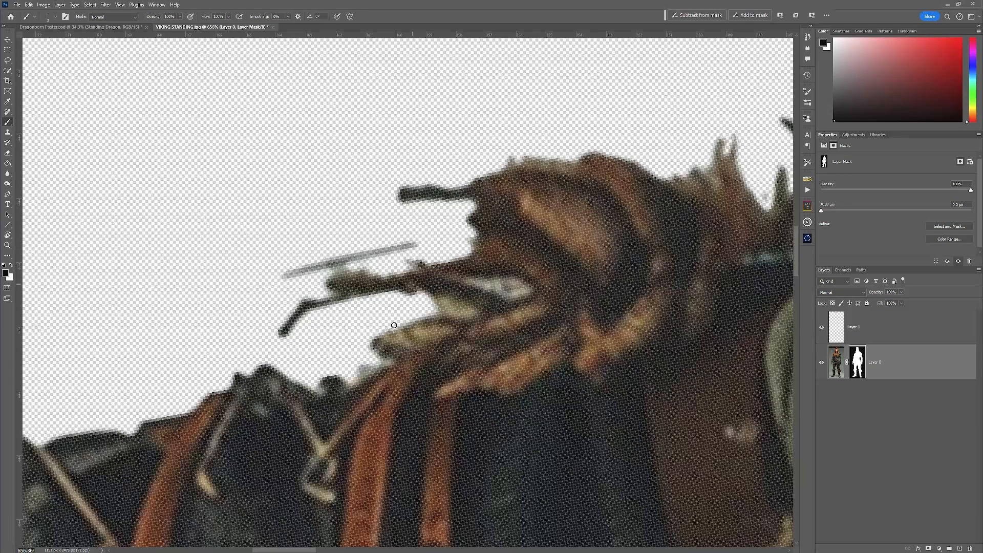
mouse_move(433, 300)
mouse_down()
mouse_move(469, 310)
mouse_move(419, 303)
mouse_up()
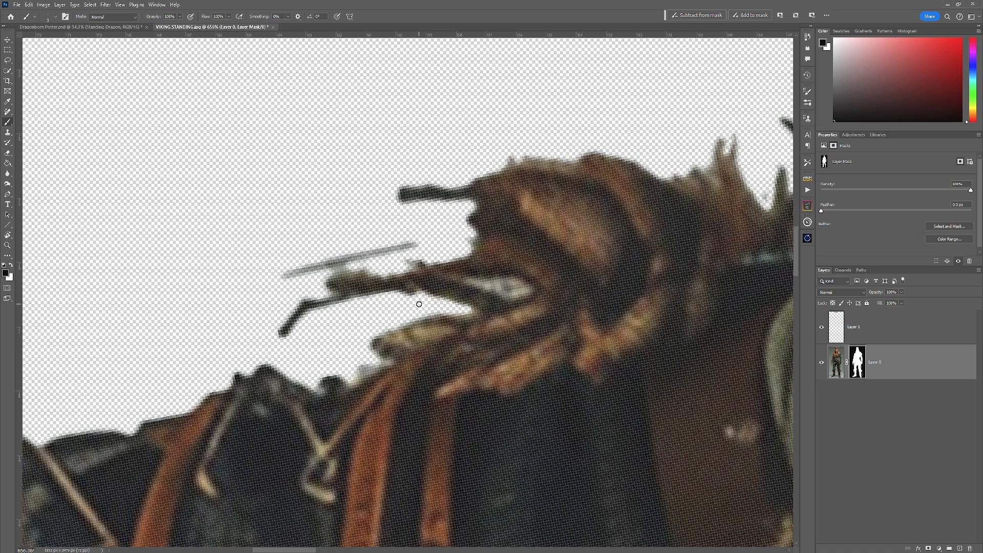
- Reset the canvas rotation, then mask out the stray thin line beside the hanging fur strands and the pale gaps among them
key(r)
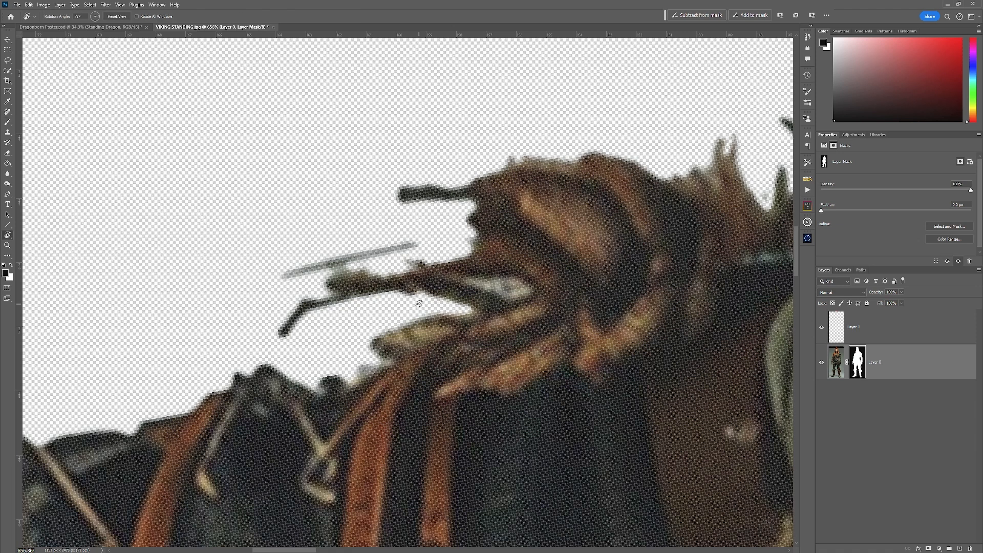
click(117, 17)
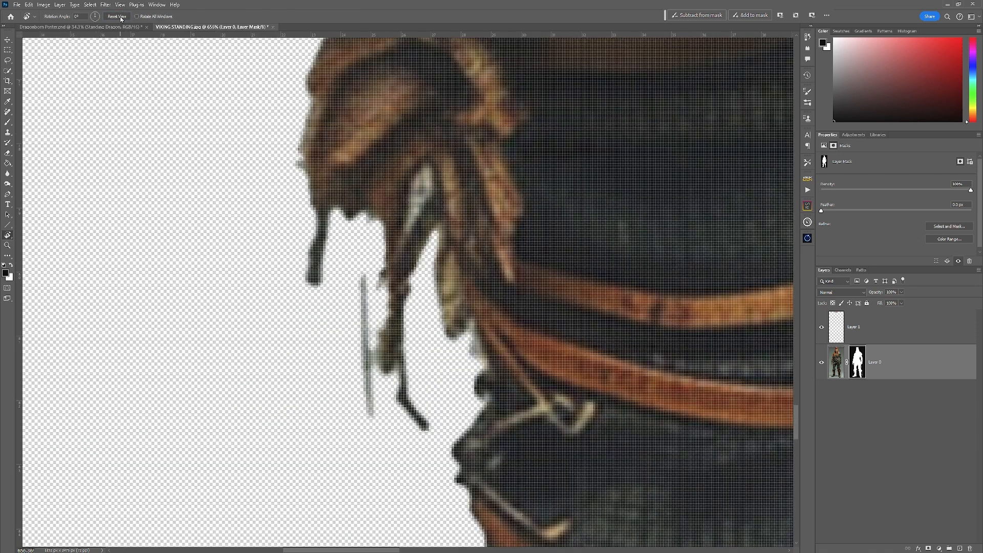
key(b)
drag(362, 279, 364, 293)
mouse_move(368, 331)
mouse_down()
mouse_move(362, 280)
mouse_move(375, 419)
mouse_move(359, 380)
mouse_up()
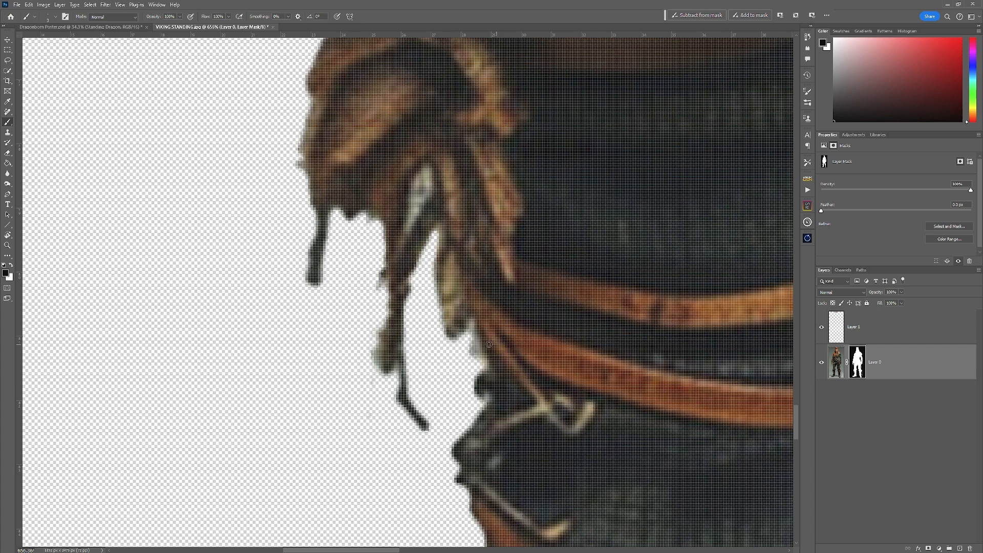
mouse_move(471, 335)
mouse_down()
mouse_move(477, 352)
mouse_move(467, 352)
mouse_up()
mouse_move(426, 172)
mouse_down()
mouse_move(409, 222)
mouse_move(427, 182)
mouse_up()
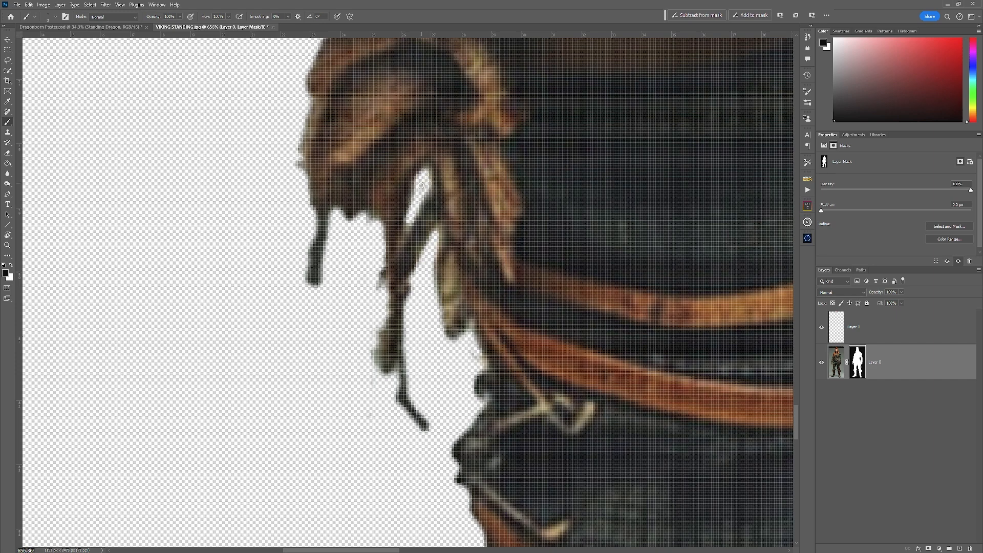
drag(412, 217, 407, 230)
- Mask out the background sliver between the thumb and palm of the hand beside the green cloth
scroll(524, 265, down, 6)
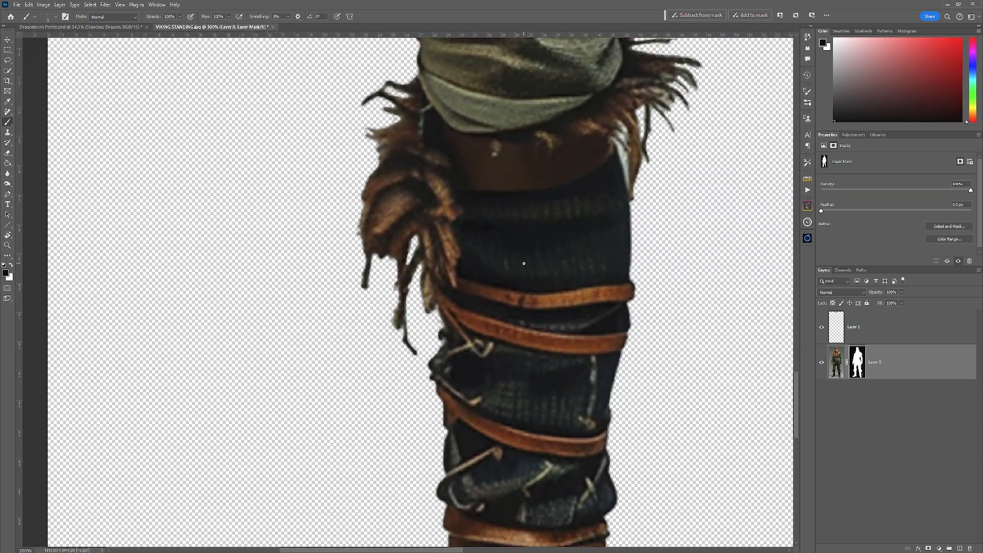
drag(576, 206, 489, 543)
mouse_move(553, 85)
mouse_down()
mouse_move(494, 349)
mouse_move(595, 470)
mouse_up()
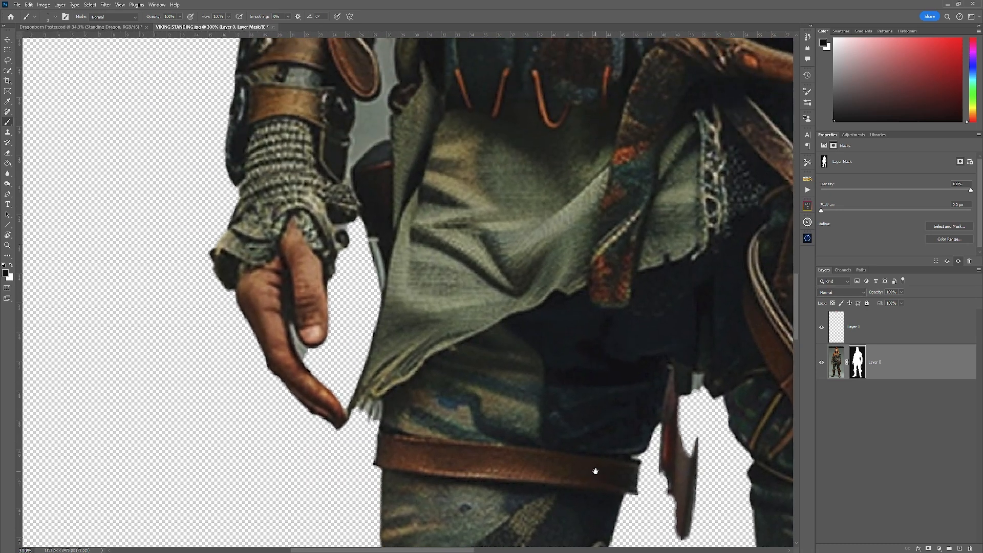
scroll(305, 357, up, 5)
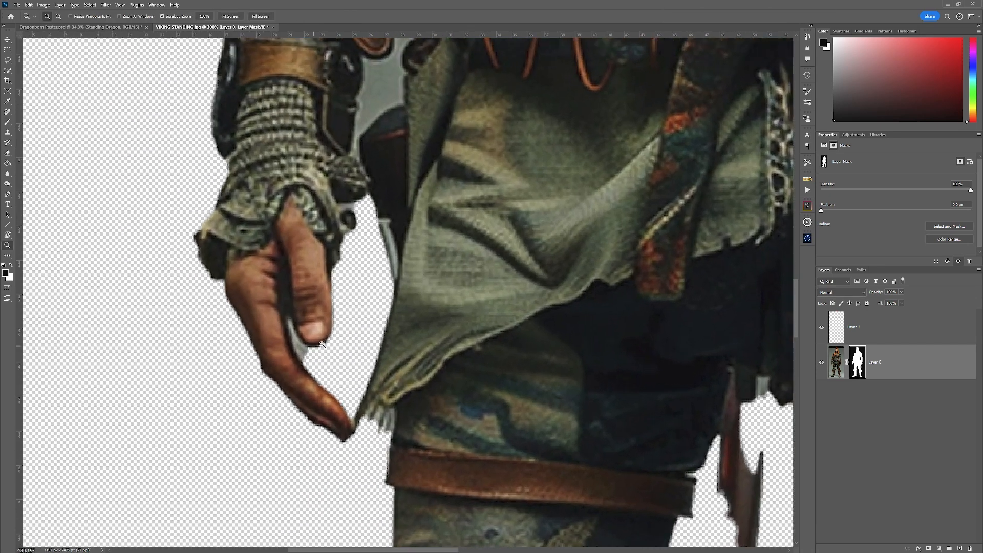
mouse_move(268, 281)
mouse_down()
mouse_move(294, 334)
mouse_move(314, 345)
mouse_move(300, 368)
mouse_move(274, 300)
mouse_move(319, 365)
mouse_move(287, 335)
mouse_up()
- Paint black on the mask along the edges of the grey background gap between the arm and the torso
drag(424, 139, 370, 551)
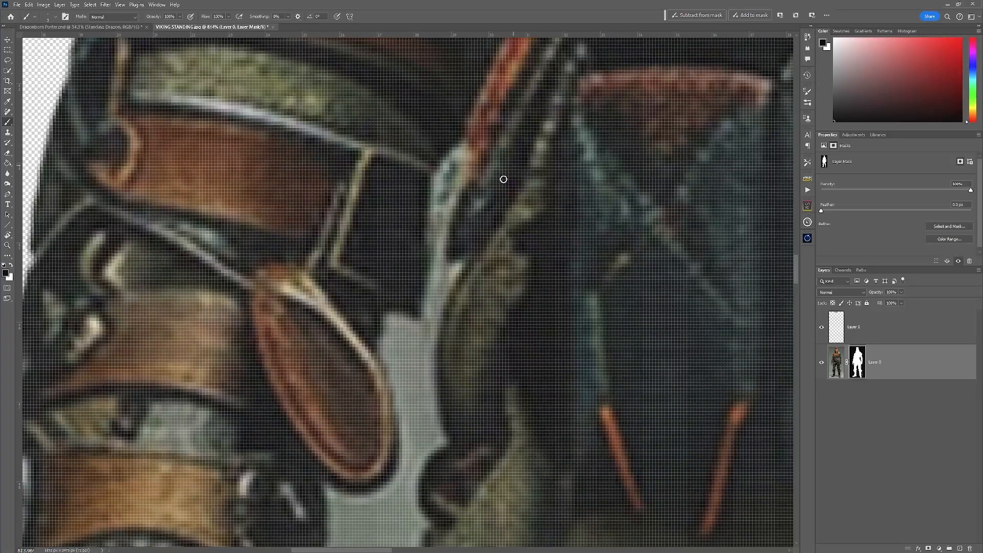
mouse_move(458, 269)
mouse_down()
mouse_move(434, 319)
mouse_move(435, 440)
mouse_move(410, 440)
mouse_move(383, 359)
mouse_move(395, 313)
mouse_move(422, 327)
mouse_move(425, 437)
mouse_move(389, 345)
mouse_move(395, 322)
mouse_move(417, 334)
mouse_move(412, 368)
mouse_move(401, 363)
mouse_move(400, 333)
mouse_move(398, 342)
mouse_move(416, 346)
mouse_move(417, 430)
mouse_move(427, 417)
mouse_move(411, 396)
mouse_up()
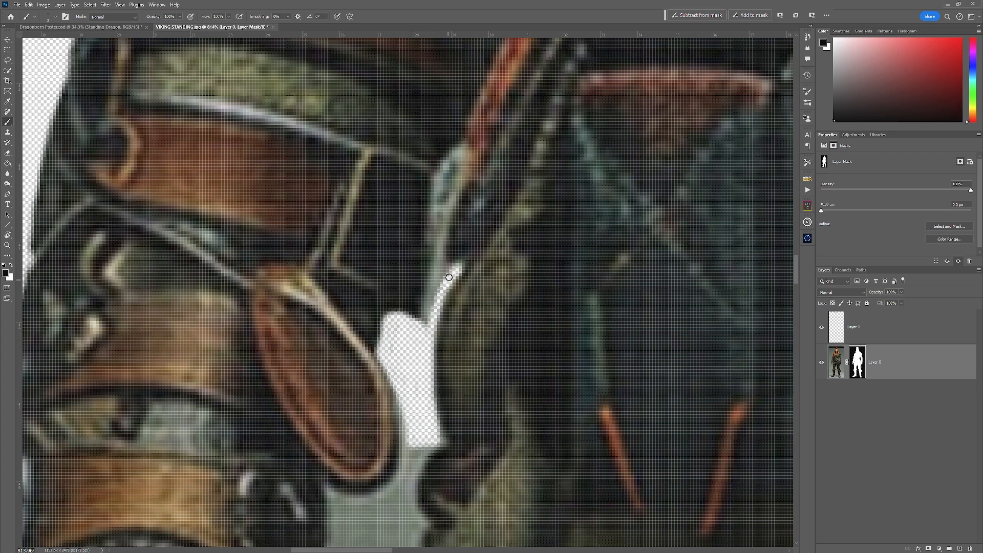
mouse_move(462, 422)
mouse_down()
mouse_move(462, 192)
mouse_move(416, 322)
mouse_move(338, 418)
mouse_move(312, 481)
mouse_move(333, 308)
mouse_move(409, 214)
mouse_move(399, 312)
mouse_up()
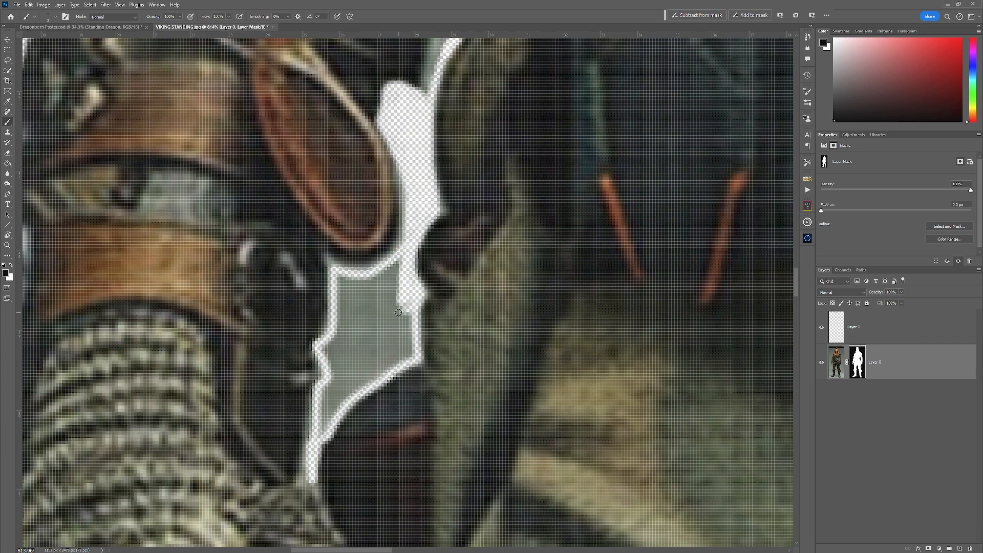
- Lasso the grey background remaining inside the painted outline, black it out on the mask with a large brush, and deselect
click(7, 60)
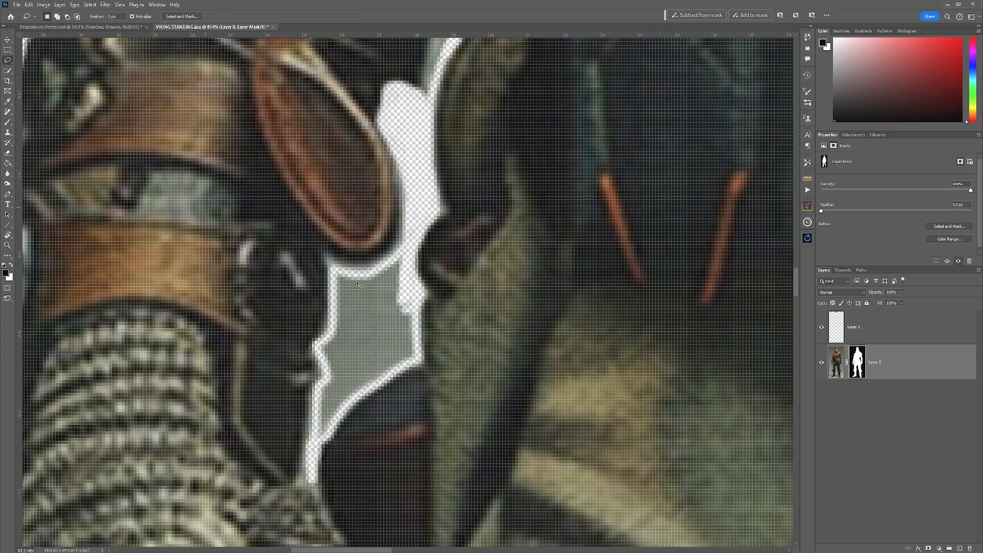
drag(410, 267, 412, 279)
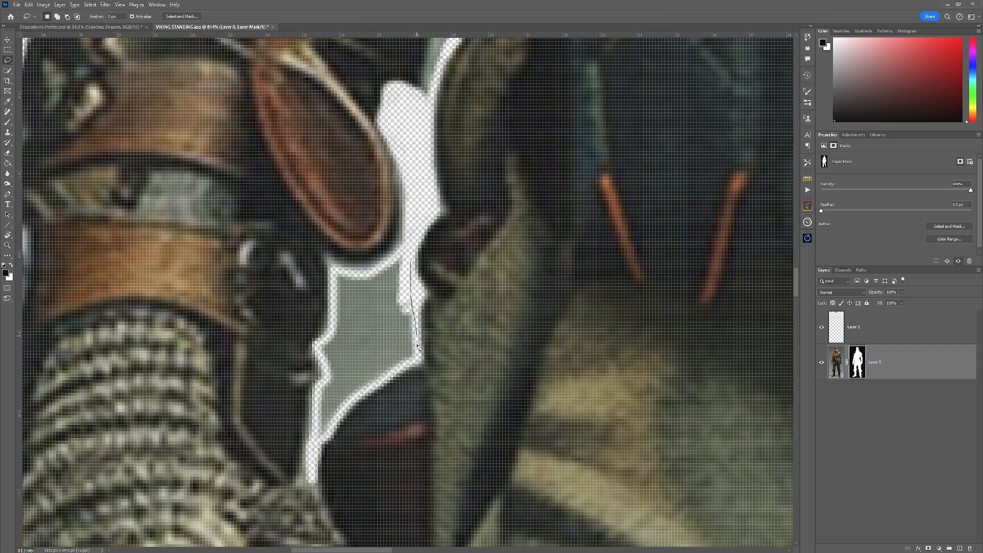
drag(417, 369, 325, 442)
drag(383, 275, 410, 263)
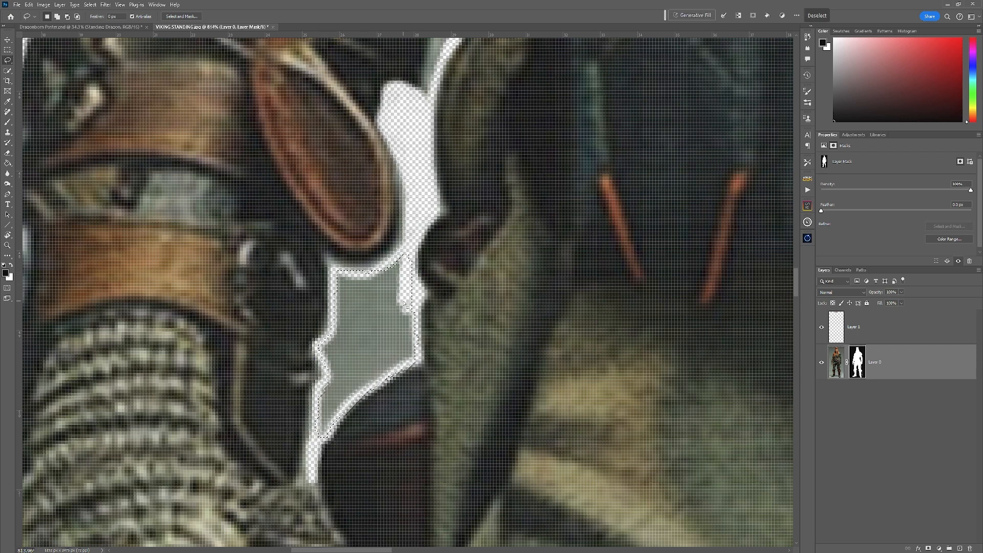
key(b)
key(])
key(])
key(])
key(])
key(])
key(])
key(])
key(])
key(])
key(])
key(])
key(])
key(])
key(])
key(])
key(])
key(])
key(])
key(])
key(])
click(372, 315)
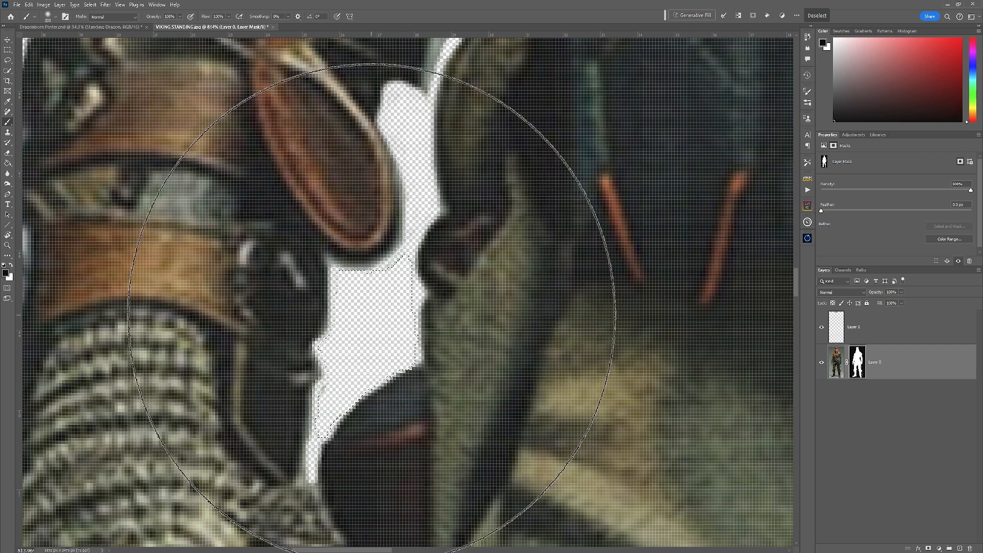
key(ctrl+d)
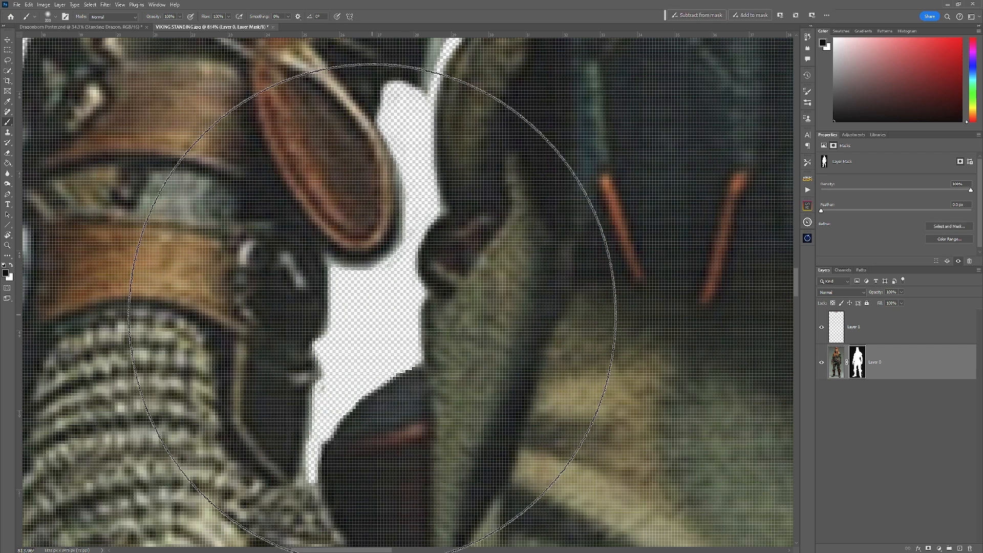
- Add a layer mask to Layer 1 and paint out the jagged, pixelated edge around the crown of the hair with a small black brush
key(bracketleft)
key(bracketleft)
key(bracketleft)
key(bracketleft)
key(bracketleft)
key(bracketleft)
key(bracketleft)
key(bracketleft)
key(bracketleft)
key(bracketleft)
key(bracketleft)
key(bracketleft)
key(bracketleft)
key(bracketleft)
key(bracketleft)
key(bracketleft)
key(bracketleft)
key(bracketleft)
key(bracketleft)
key(bracketleft)
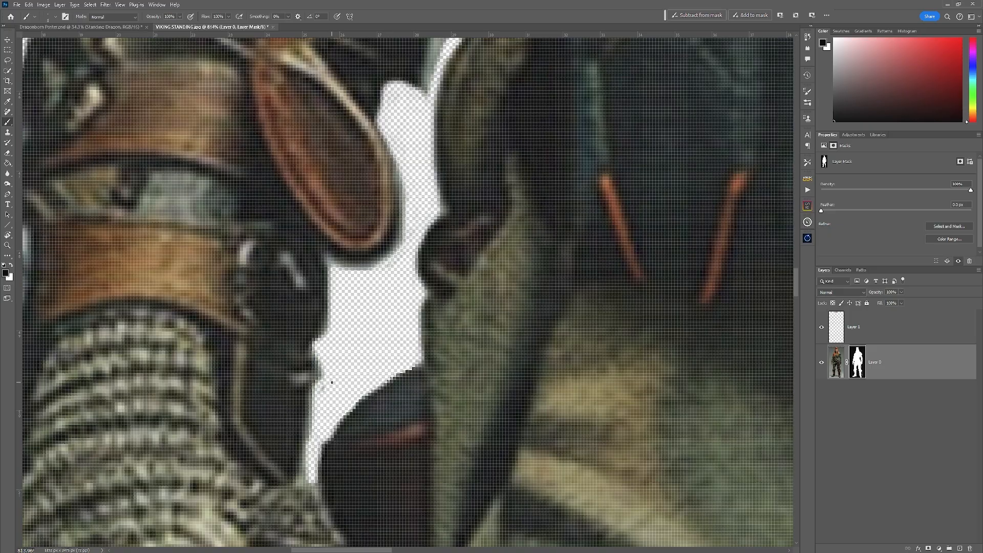
key(bracketright)
drag(379, 232, 383, 503)
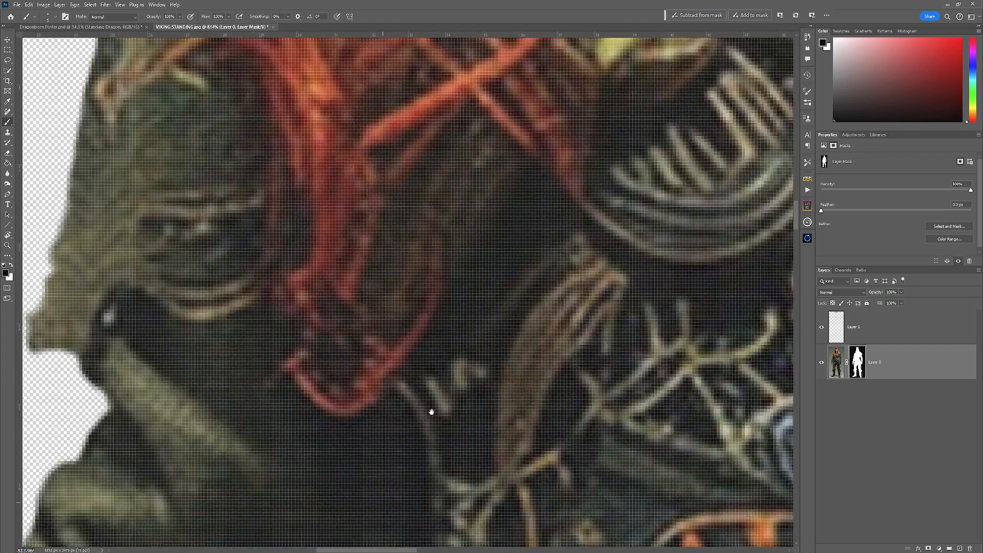
drag(483, 251, 448, 483)
click(849, 328)
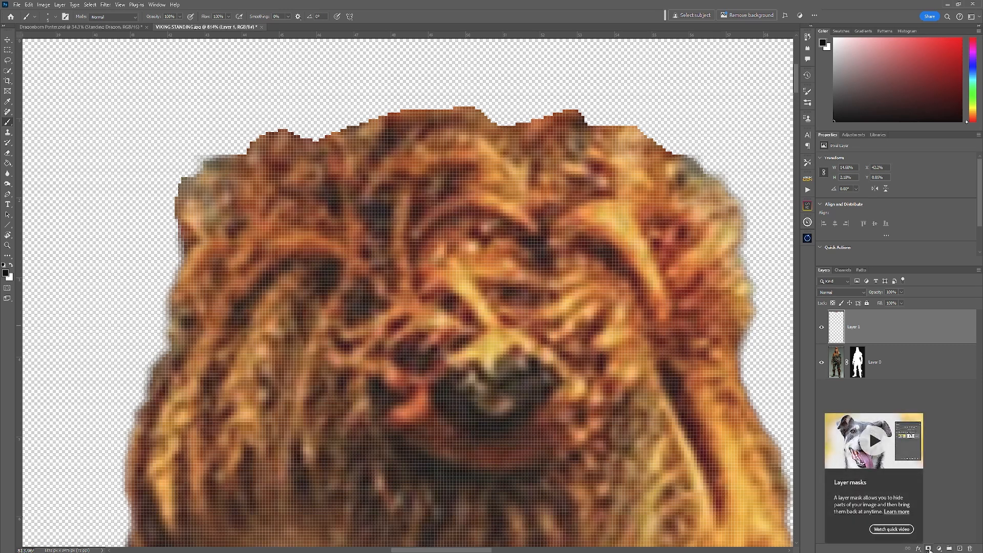
click(928, 549)
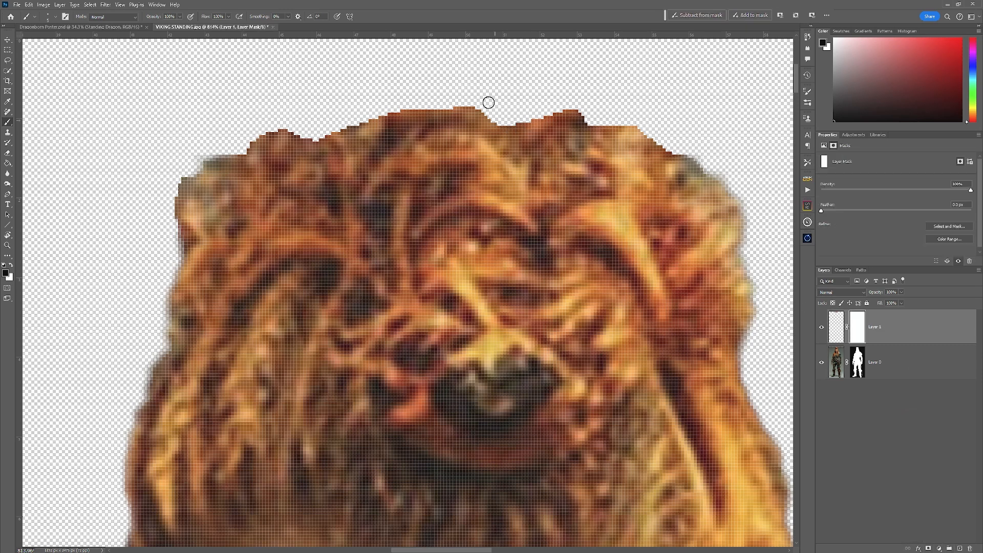
mouse_move(489, 116)
mouse_down()
mouse_move(470, 103)
mouse_move(395, 109)
mouse_move(196, 160)
mouse_move(174, 239)
mouse_move(647, 131)
mouse_move(697, 168)
mouse_move(746, 320)
mouse_up()
- On Layer 0's mask, paint out the grey background fringe along the hair from below the ear down to the armored shoulder
click(857, 361)
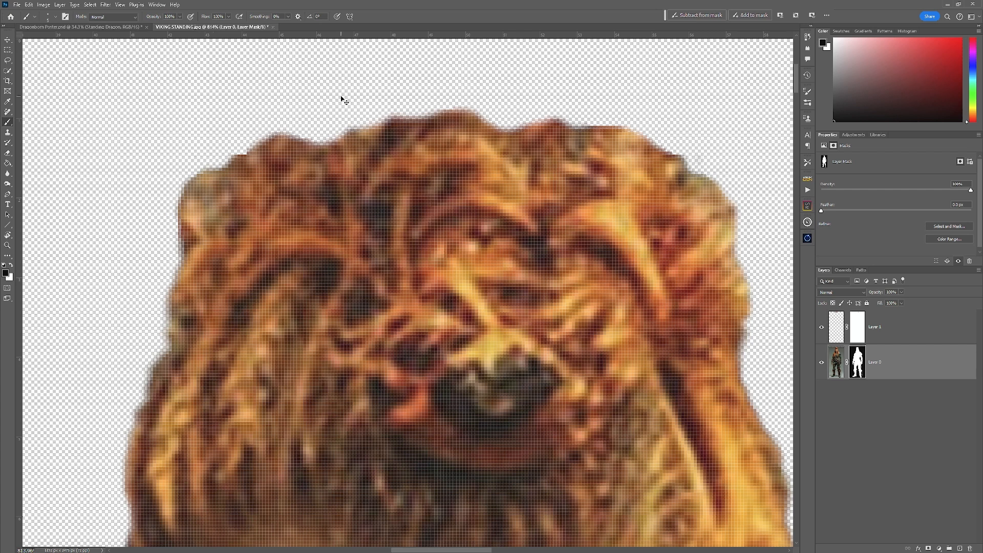
key(ctrl+0)
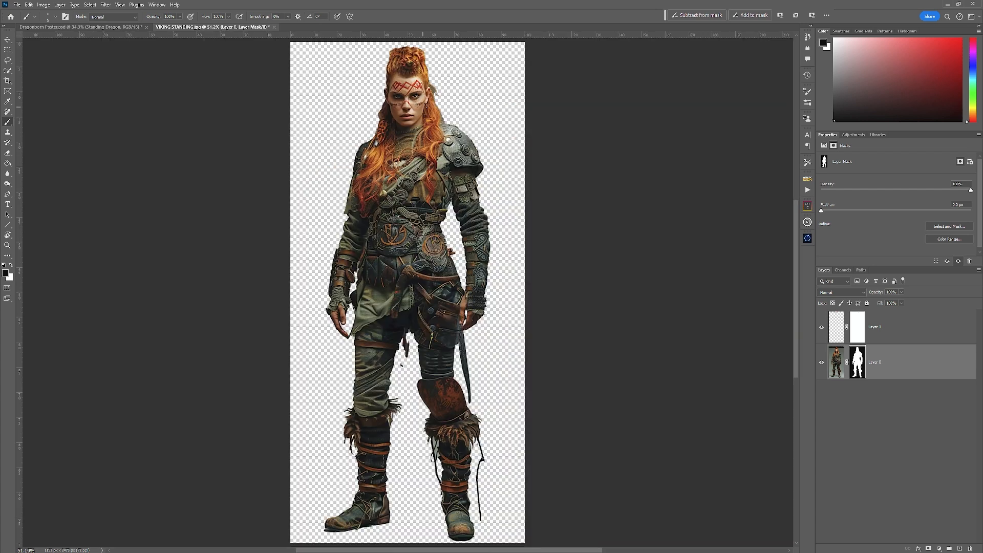
key(ctrl+space)
mouse_move(430, 97)
mouse_down()
mouse_move(620, 308)
mouse_move(617, 466)
mouse_up()
mouse_move(428, 139)
mouse_down()
mouse_move(452, 151)
mouse_move(478, 196)
mouse_move(471, 226)
mouse_move(460, 180)
mouse_move(432, 144)
mouse_move(453, 221)
mouse_move(443, 154)
mouse_move(471, 205)
mouse_up()
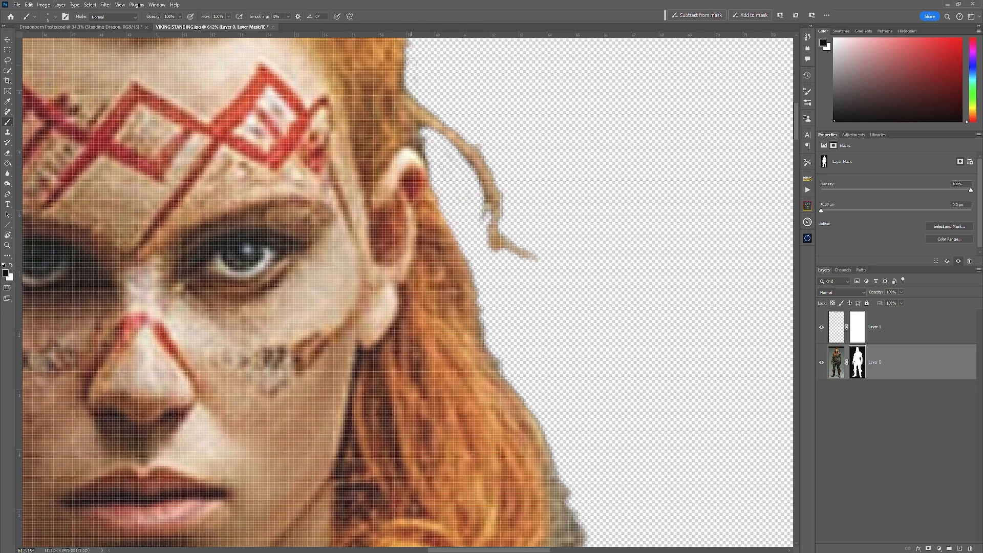
mouse_move(567, 415)
mouse_down()
mouse_move(558, 185)
mouse_move(520, 257)
mouse_move(536, 285)
mouse_move(518, 309)
mouse_move(540, 288)
mouse_move(522, 308)
mouse_move(533, 281)
mouse_move(513, 302)
mouse_move(525, 249)
mouse_move(530, 288)
mouse_move(512, 305)
mouse_move(531, 307)
mouse_move(548, 286)
mouse_move(526, 315)
mouse_move(547, 304)
mouse_move(533, 319)
mouse_move(560, 313)
mouse_move(564, 339)
mouse_up()
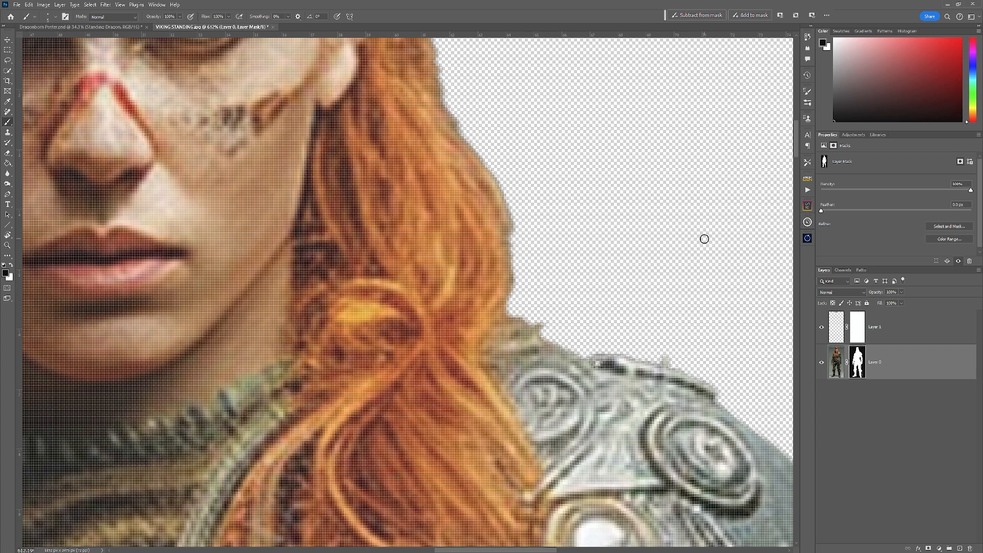
key(ctrl+0)
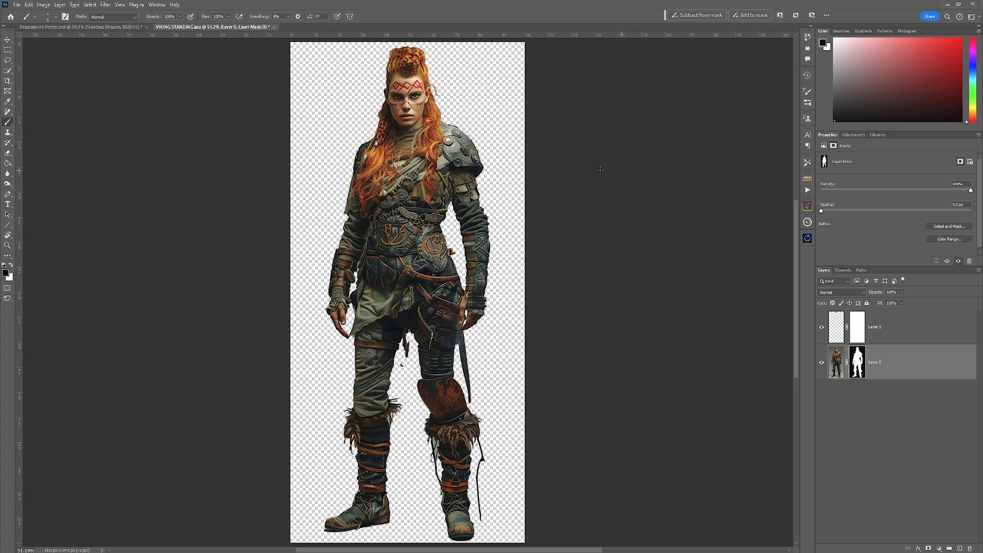
- Try to restore the sleeve's outer edge below the shoulder armor by painting white on the mask, and undo it
key(z)
drag(484, 207, 537, 206)
key(b)
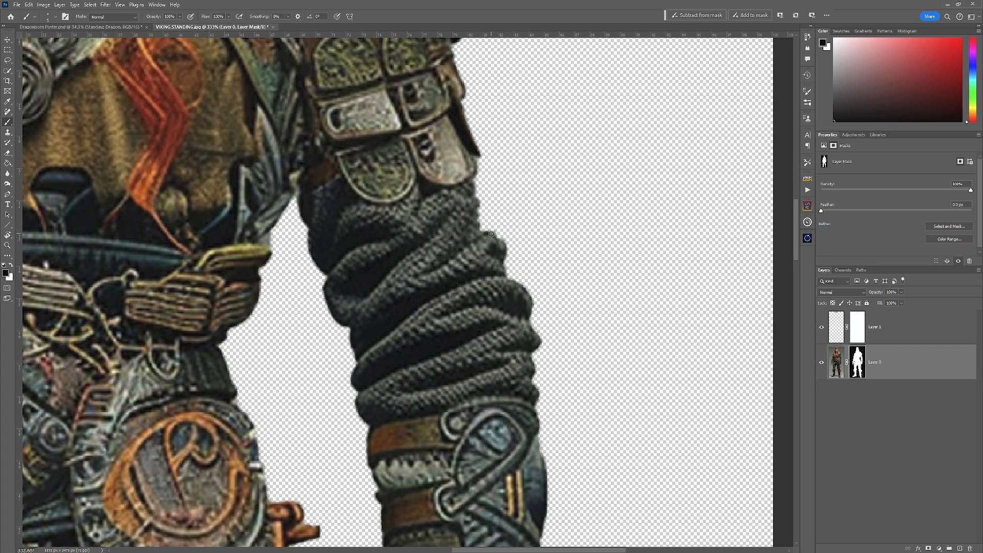
key(x)
key(])
key(])
key(])
mouse_move(484, 235)
mouse_down()
mouse_move(478, 189)
mouse_move(490, 246)
mouse_up()
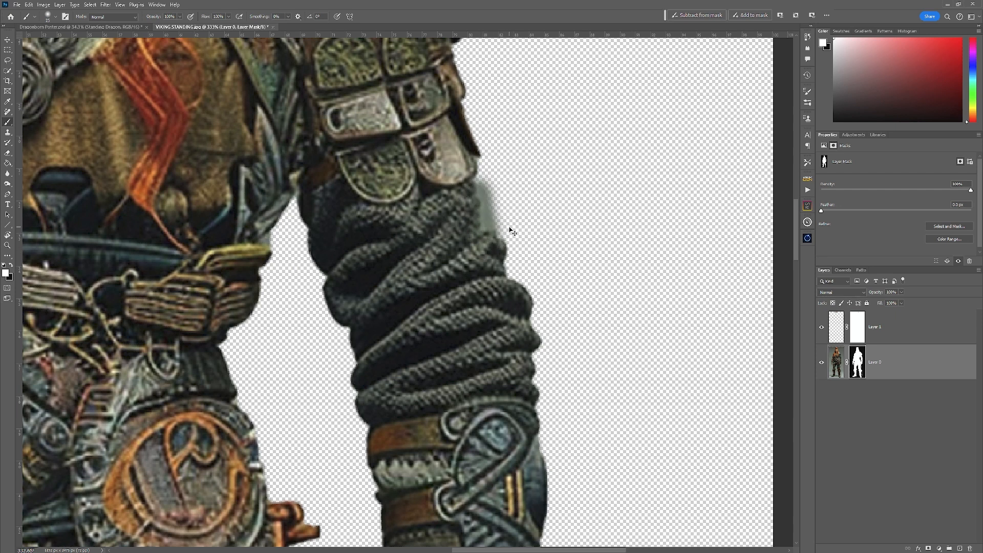
key(ctrl+z)
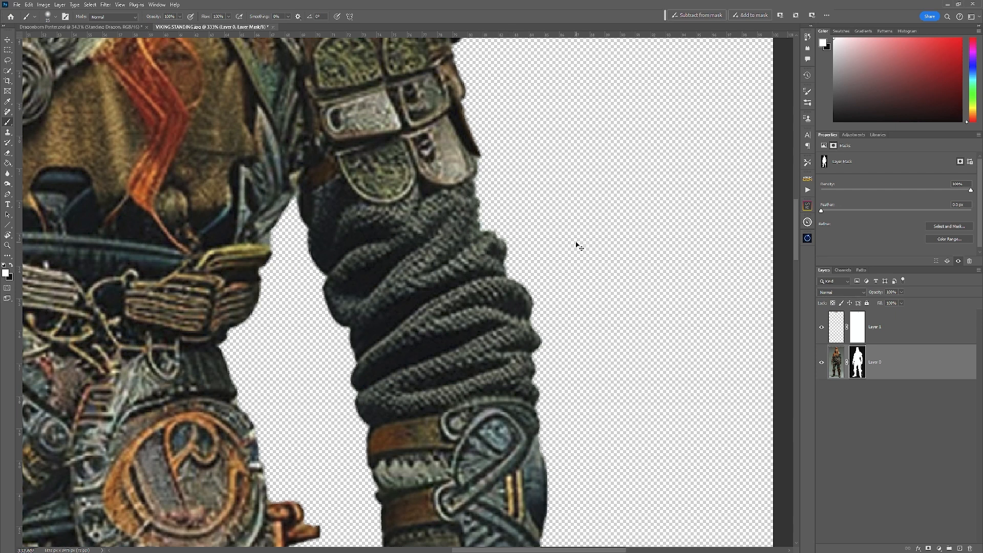
key(ctrl+0)
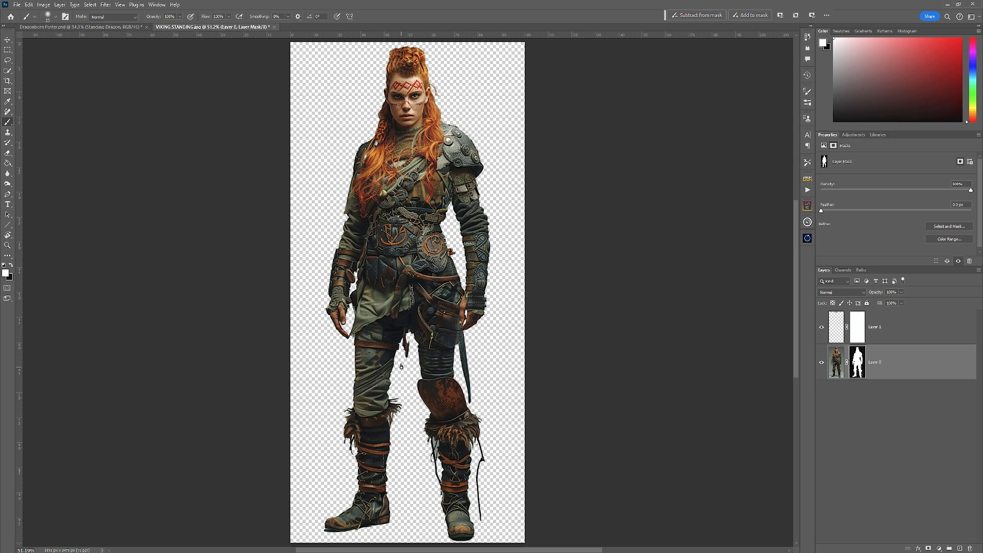
- Paint black on the mask to remove the stray specks between the thighs and the dark fragments hanging below the crotch
key(z)
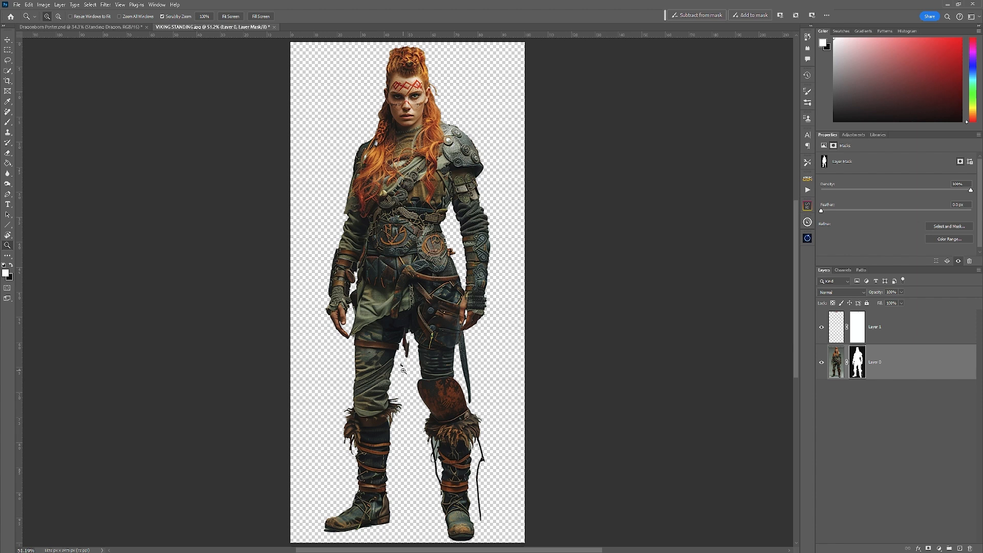
key(b)
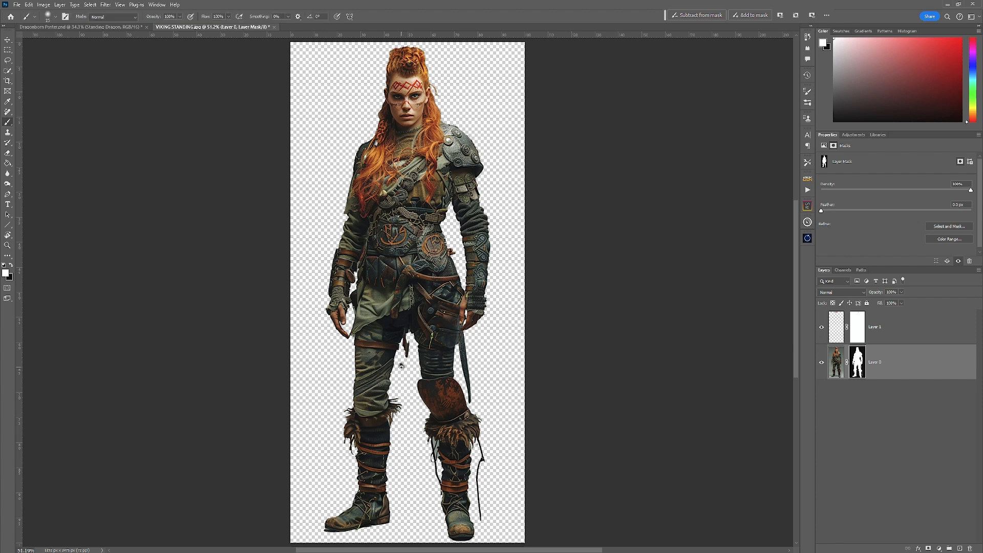
key(x)
mouse_move(402, 365)
mouse_down()
mouse_move(408, 351)
mouse_move(455, 354)
mouse_up()
key(z)
drag(404, 338, 418, 285)
key(bracketleft)
key(bracketleft)
key(bracketleft)
key(bracketleft)
key(bracketleft)
key(bracketleft)
key(bracketleft)
key(bracketleft)
mouse_move(411, 246)
mouse_down()
mouse_move(388, 325)
mouse_move(398, 276)
mouse_move(417, 252)
mouse_move(392, 307)
mouse_up()
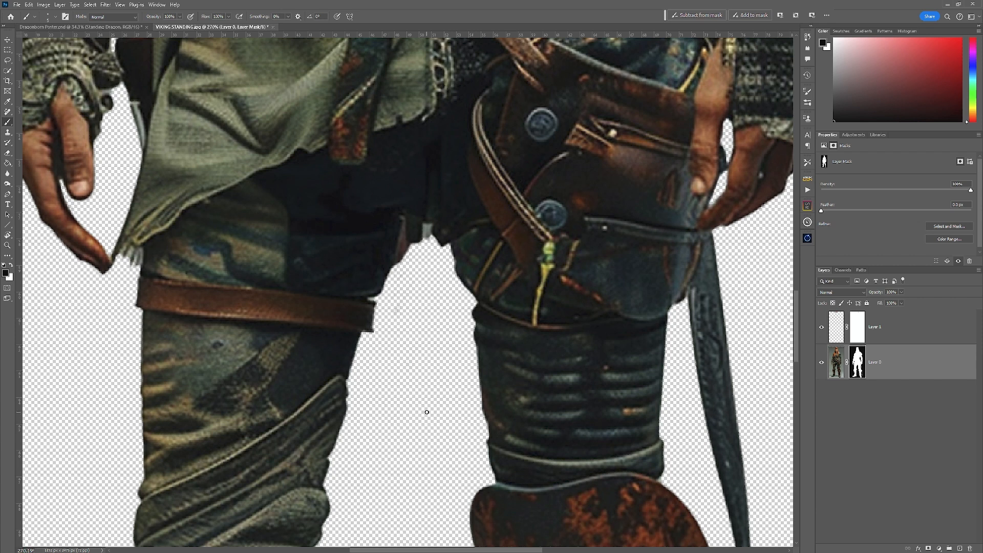
key(ctrl+0)
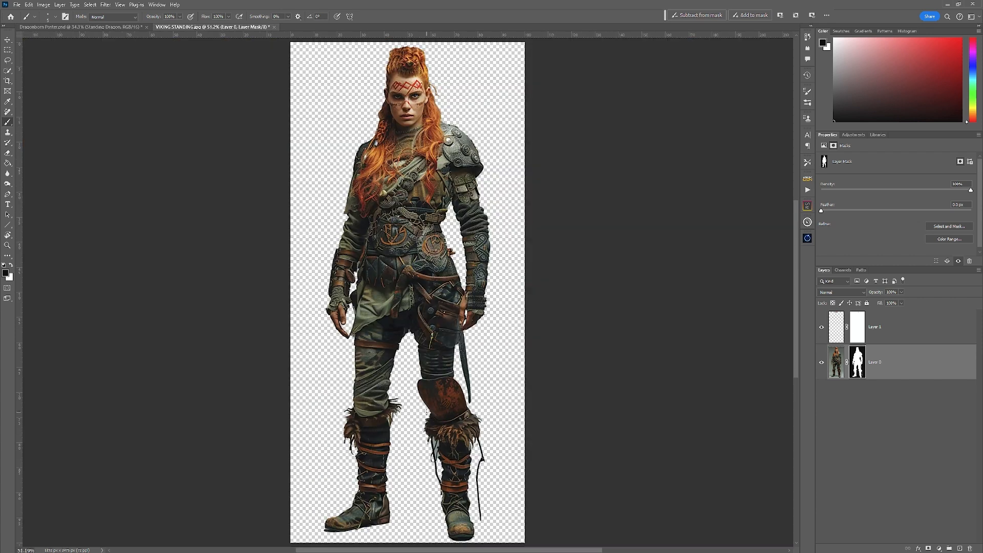
- Mask out the background left between the hanging laces and the boot below the knee fur
key(z)
mouse_move(435, 466)
mouse_down()
mouse_move(434, 262)
mouse_move(429, 278)
mouse_move(449, 289)
mouse_move(433, 336)
mouse_move(427, 273)
mouse_move(463, 298)
mouse_move(447, 422)
mouse_move(436, 298)
mouse_move(467, 282)
mouse_move(461, 360)
mouse_move(459, 407)
mouse_up()
key(b)
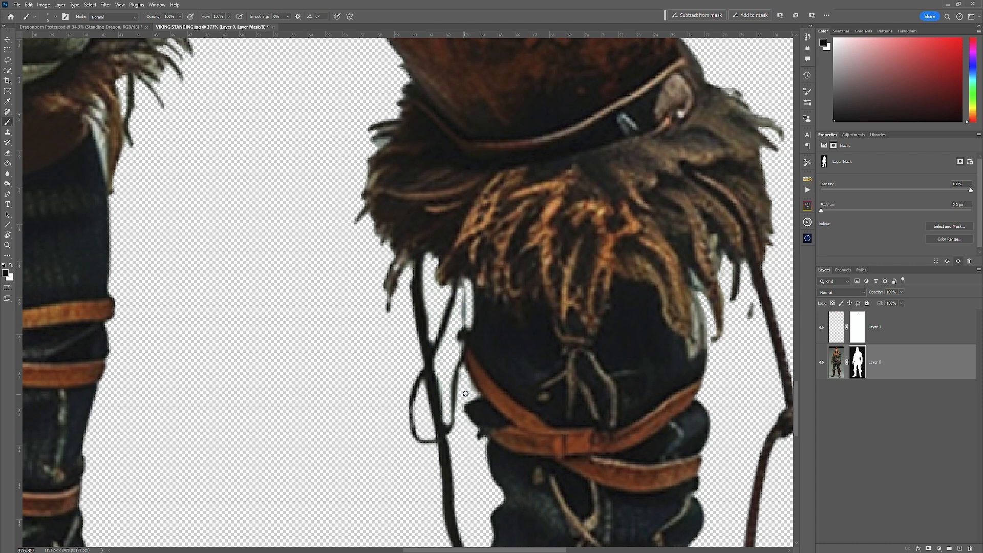
key(ctrl+0)
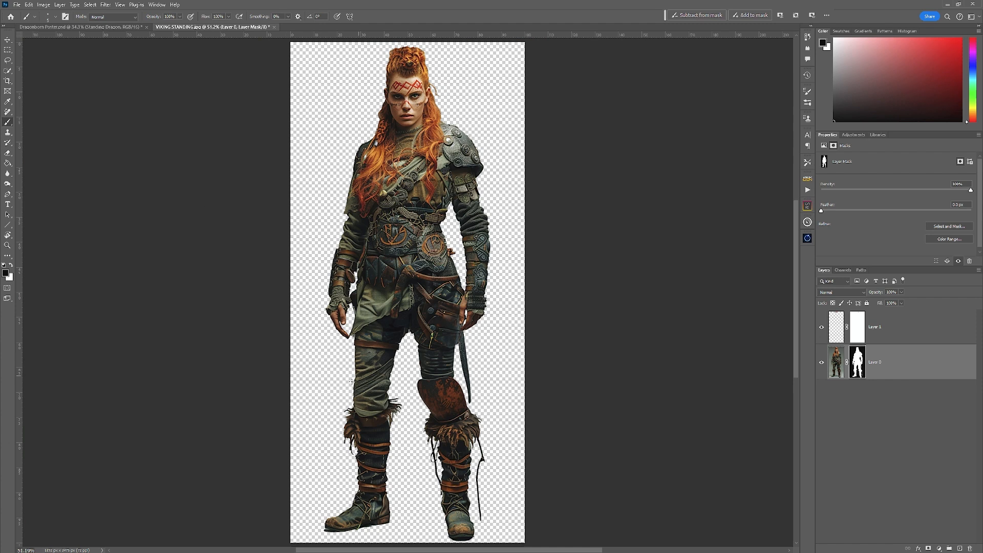
- Apply the layer masks of Layer 1 and Layer 0, and merge Layer 1 down into Layer 0
right_click(860, 336)
click(877, 355)
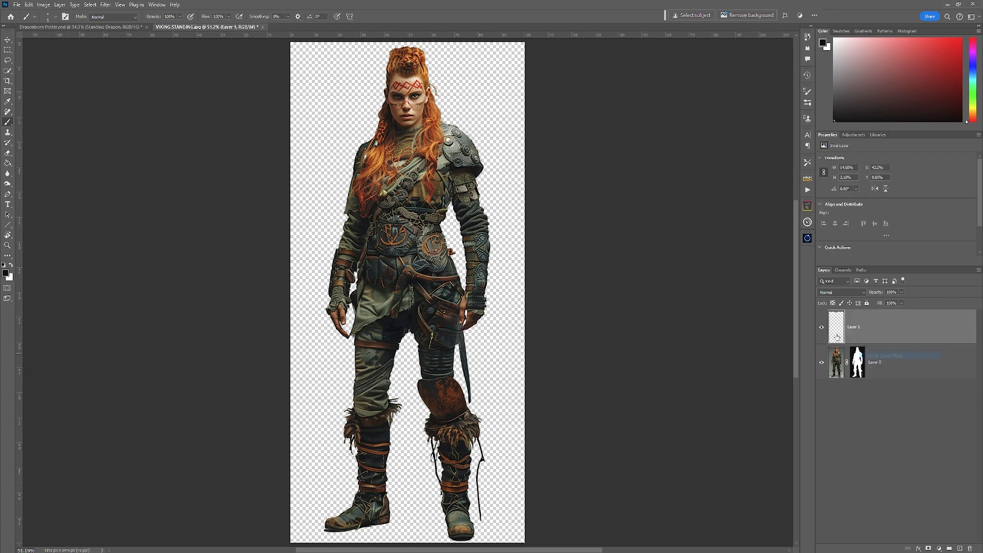
right_click(864, 370)
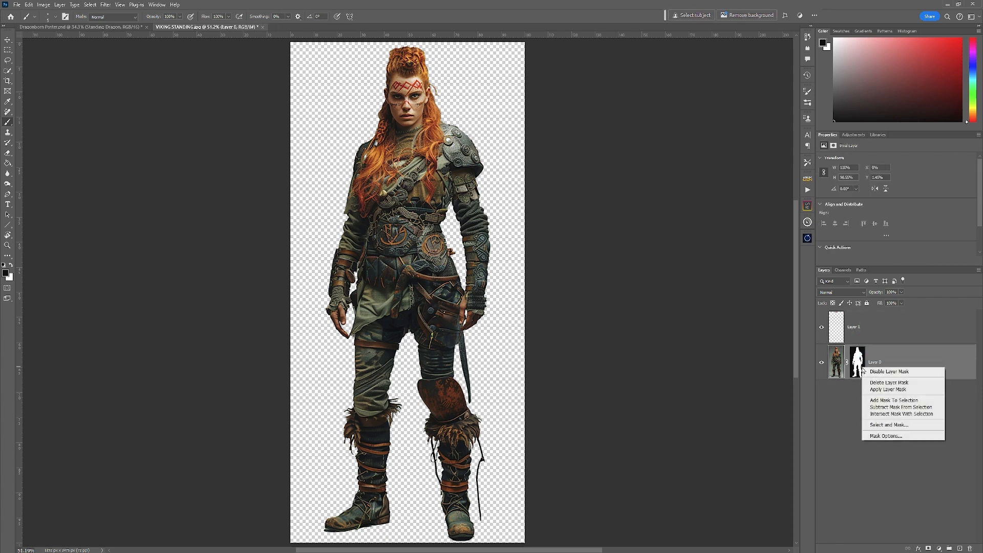
click(878, 390)
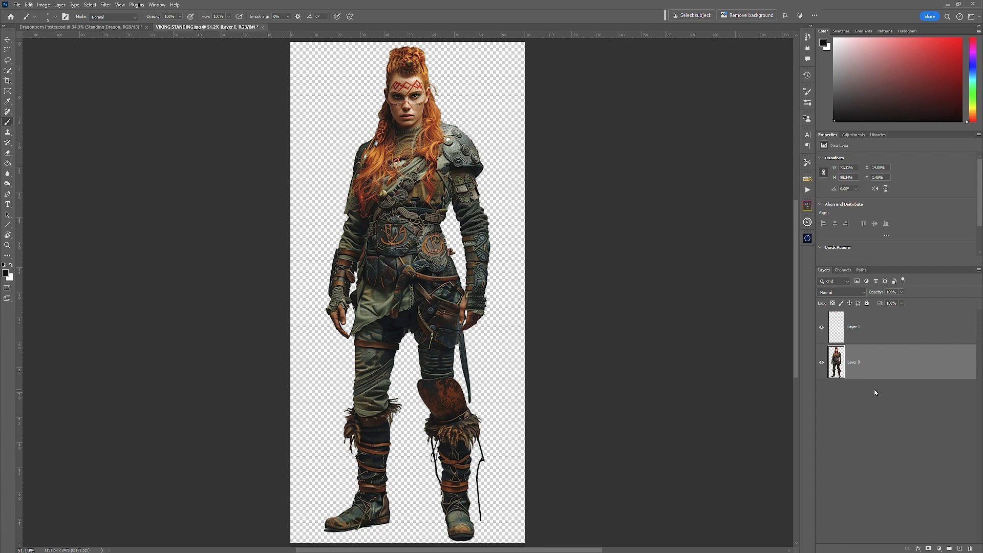
click(893, 327)
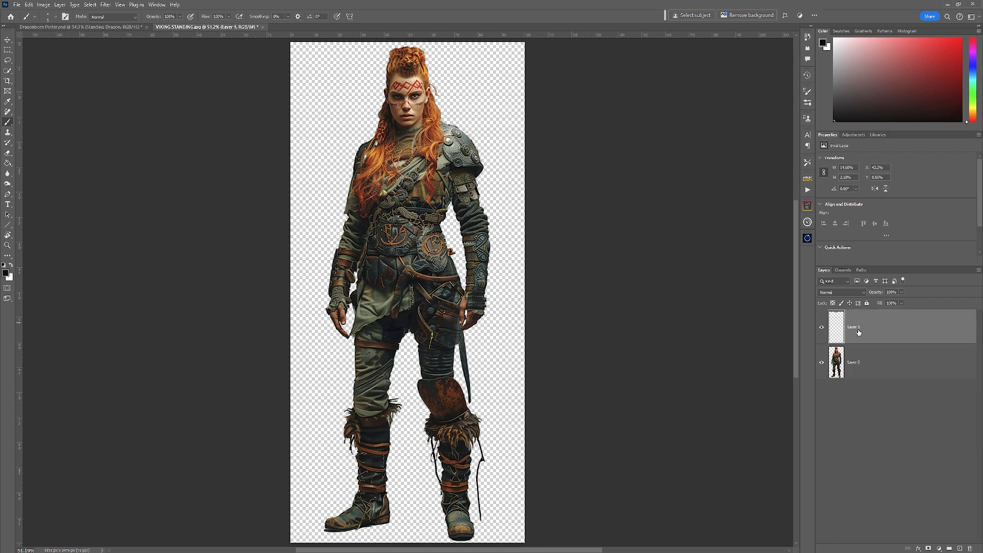
key(ctrl+e)
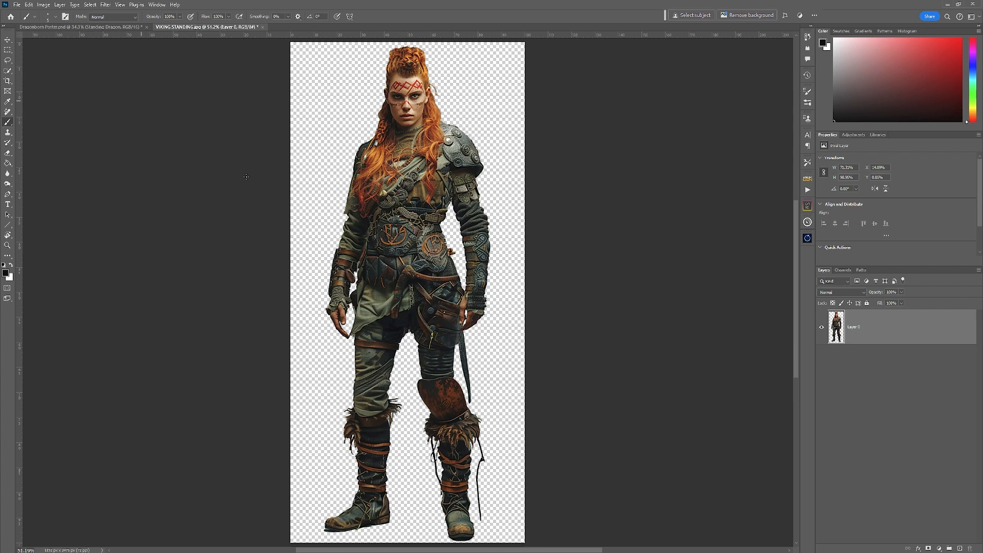
- Copy the merged standing Viking cut-out into the Dragonborn Poster document, above the Standing Dragon layer
drag(927, 331, 327, 353)
click(423, 223)
click(483, 209)
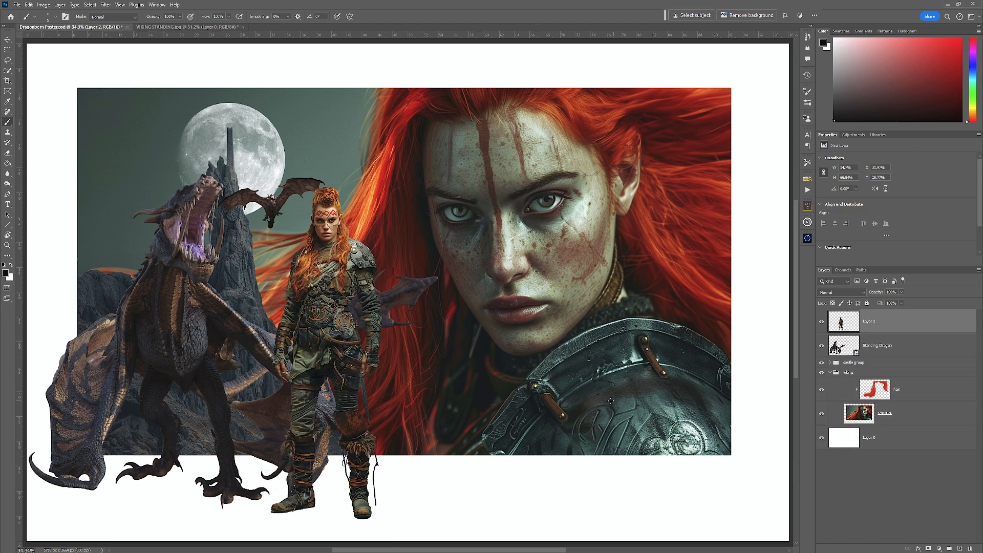
- Scale the standing Viking down to about 78% and place her in front of the standing dragon's body
click(7, 40)
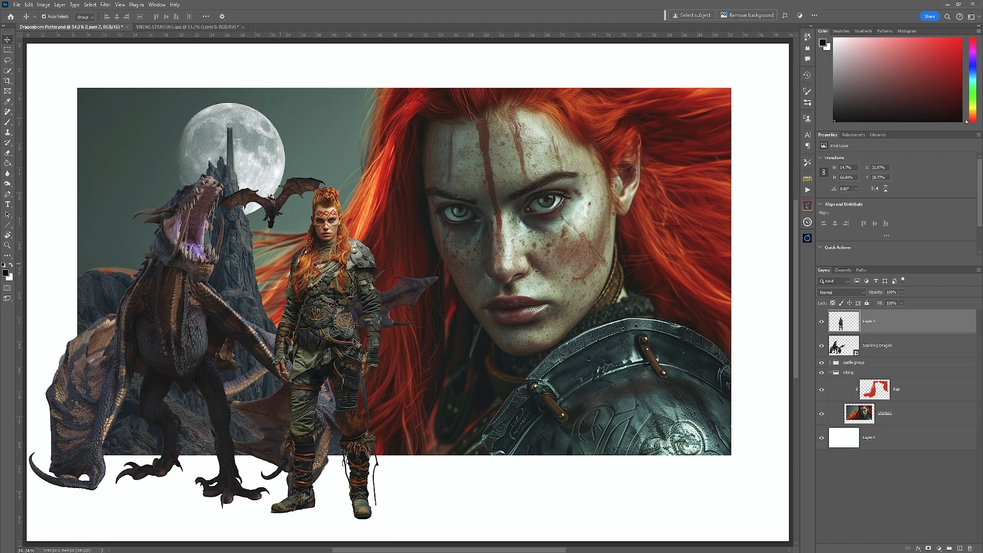
key(ctrl+t)
drag(325, 186, 317, 257)
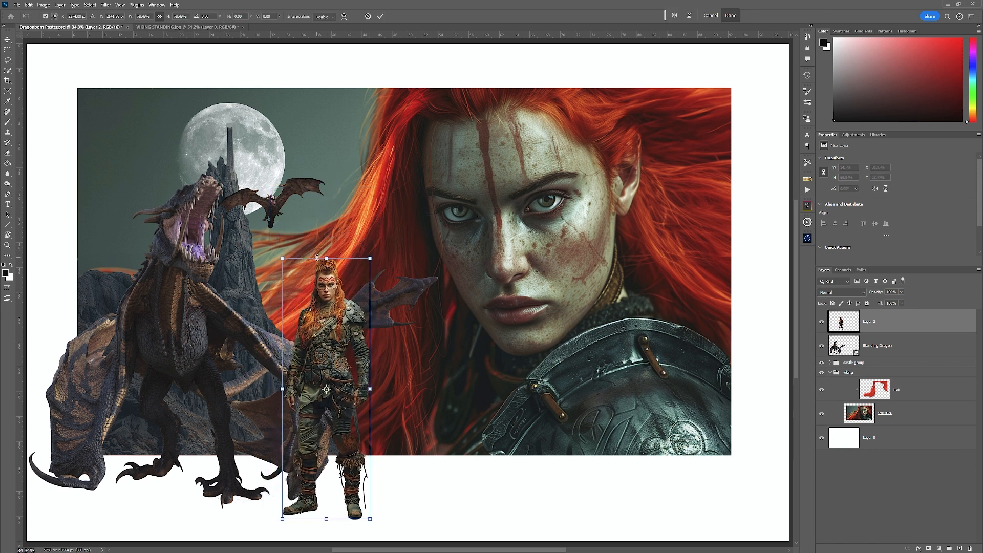
drag(334, 365, 248, 369)
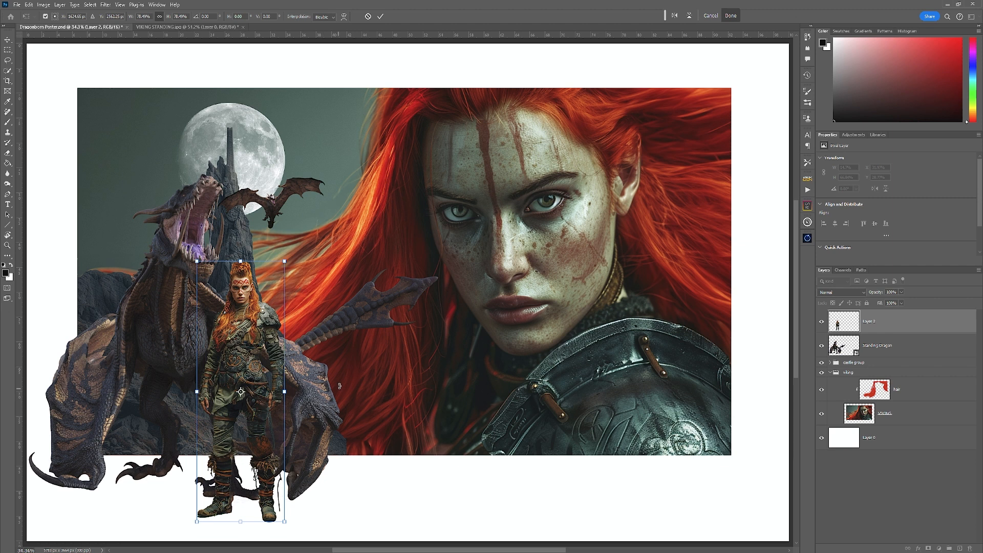
click(380, 16)
- Rasterize the Standing Dragon layer
key(s)
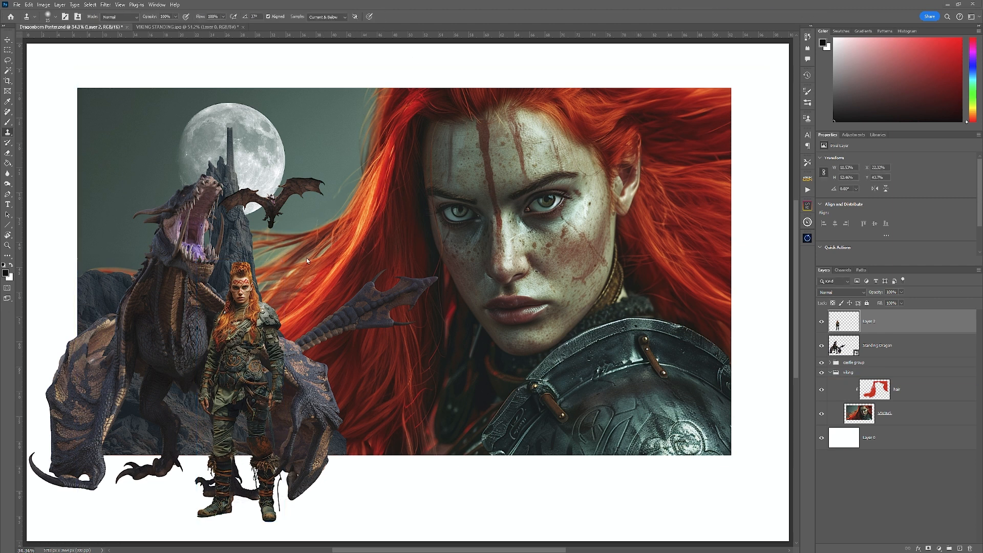
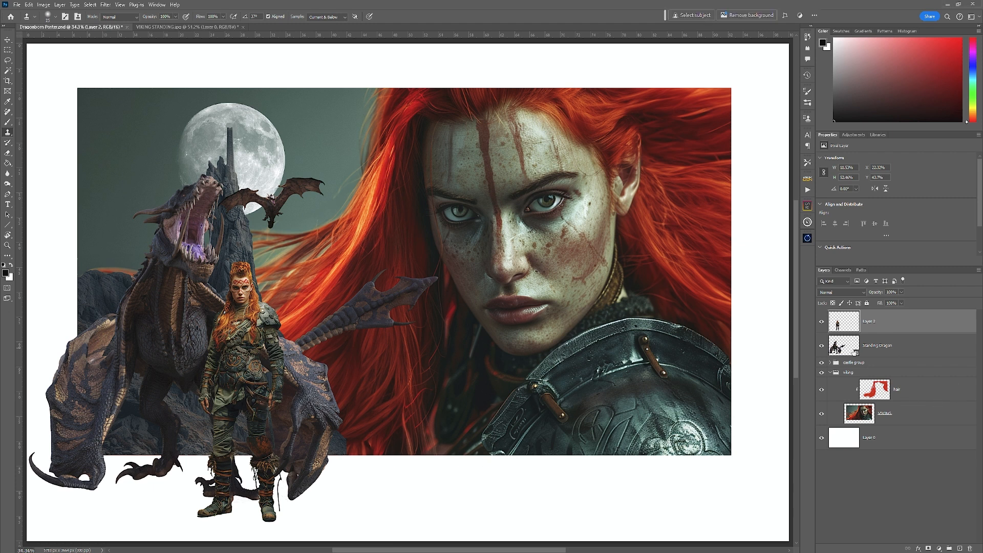
right_click(896, 350)
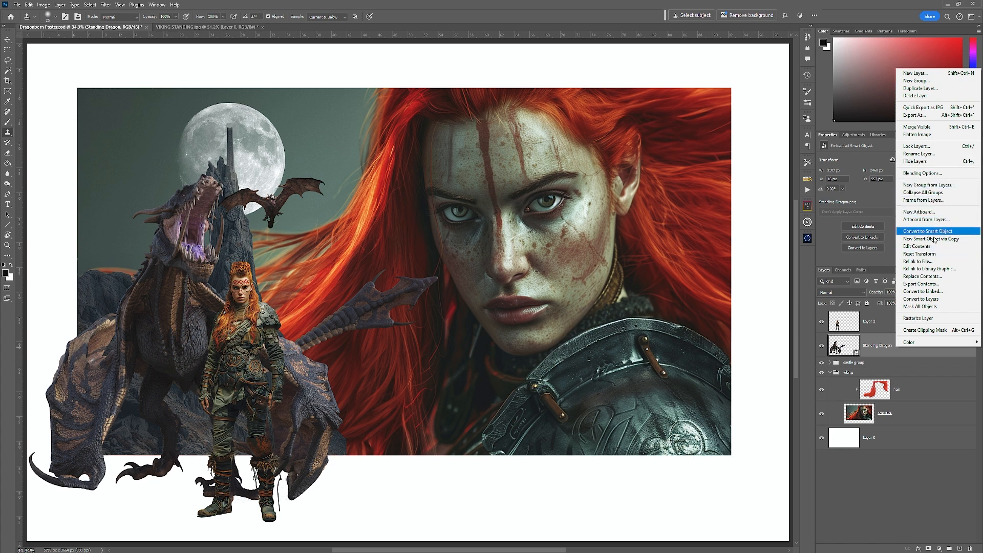
click(905, 319)
- Lasso the base section of the dragon's tail, following the wing's edge where the tail emerges behind it
key(z)
drag(327, 340, 373, 333)
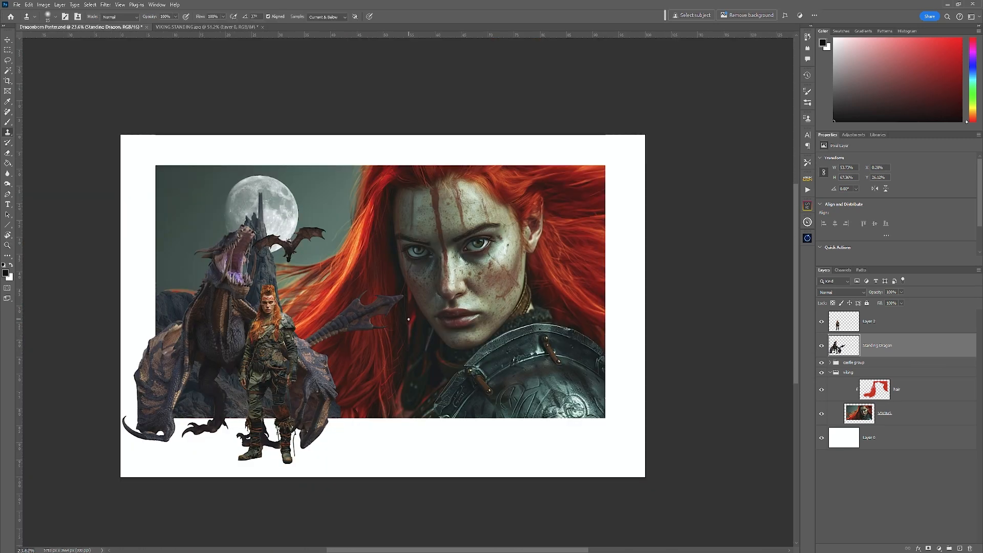
key(z)
drag(359, 310, 401, 322)
key(s)
drag(404, 360, 609, 286)
key(z)
drag(375, 341, 461, 333)
key(s)
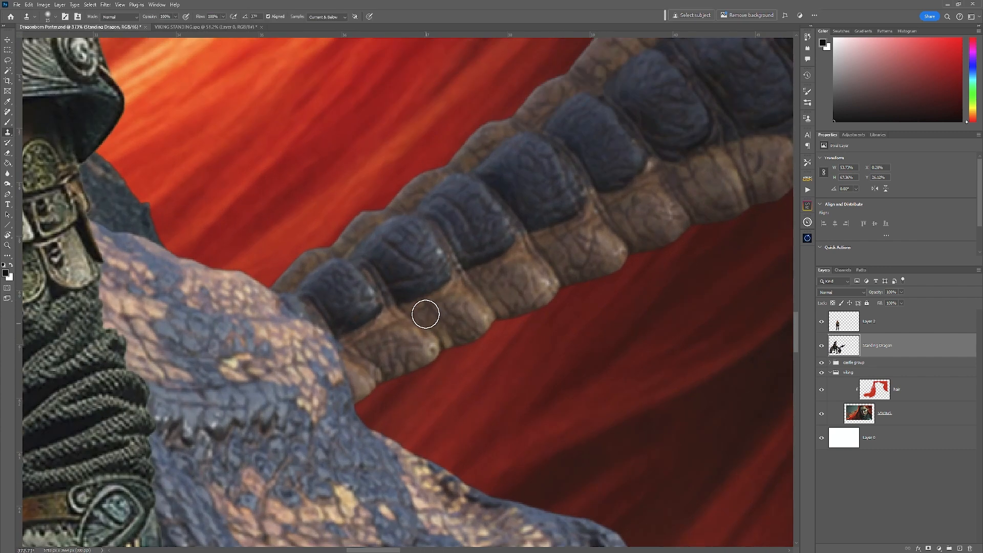
click(8, 63)
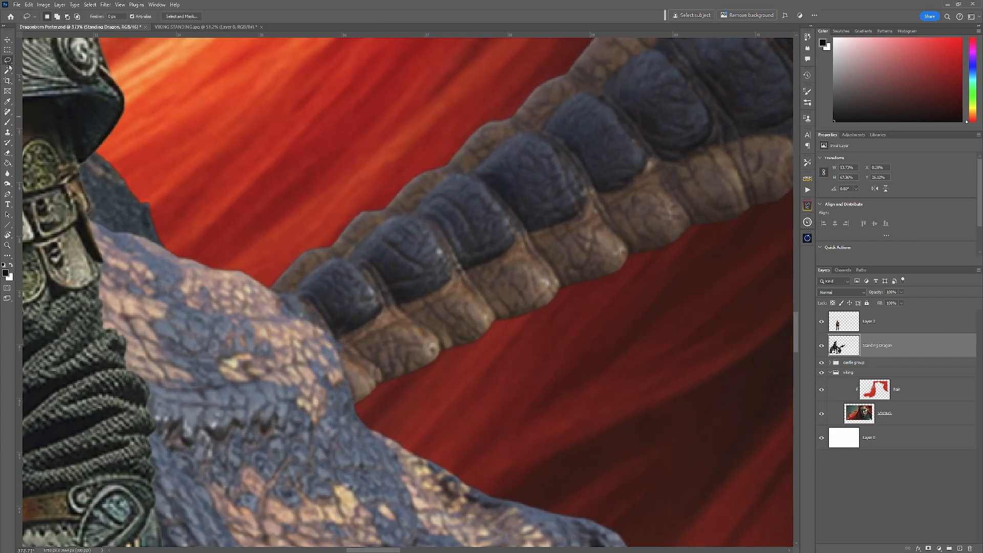
mouse_move(265, 284)
mouse_down()
mouse_move(302, 300)
mouse_move(334, 342)
mouse_up()
mouse_move(347, 381)
mouse_down()
mouse_move(372, 417)
mouse_move(535, 383)
mouse_move(659, 230)
mouse_move(610, 79)
mouse_move(493, 62)
mouse_move(355, 86)
mouse_move(306, 152)
mouse_move(265, 260)
mouse_up()
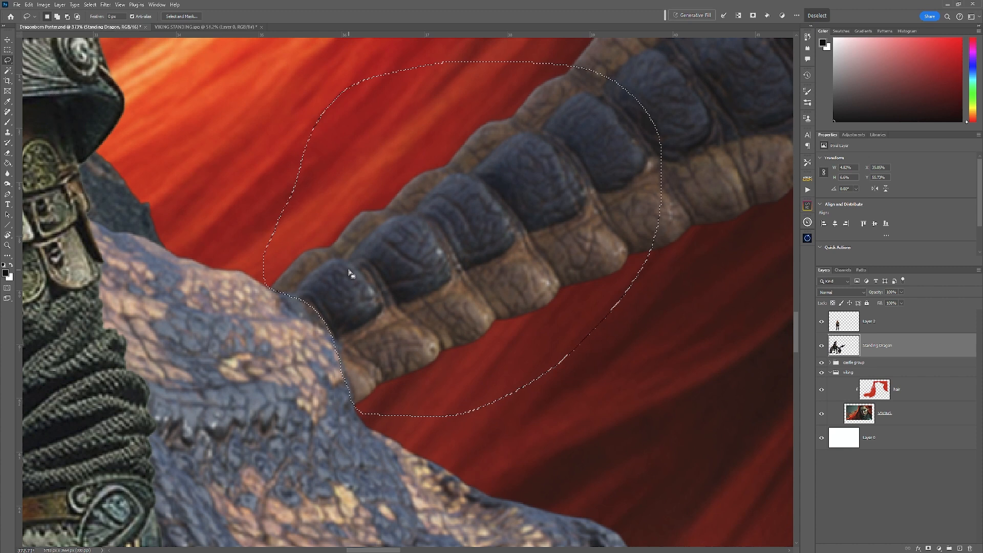
- Extend the lasso selection around the dragon's entire tail and copy the tail onto a new layer above Standing Dragon
key(ctrl+minus)
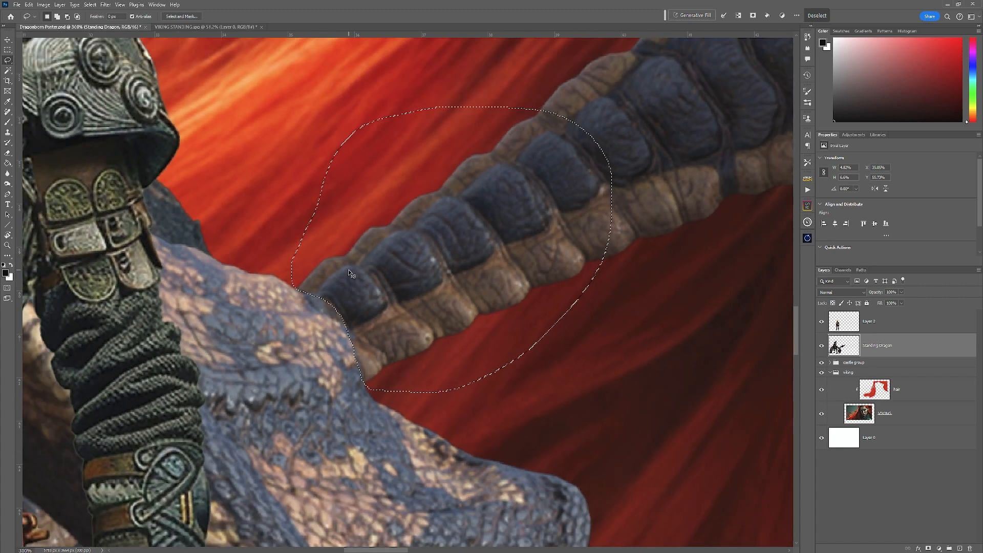
key(ctrl+minus)
key(ctrl+minus)
key(ctrl+minus)
key(ctrl+minus)
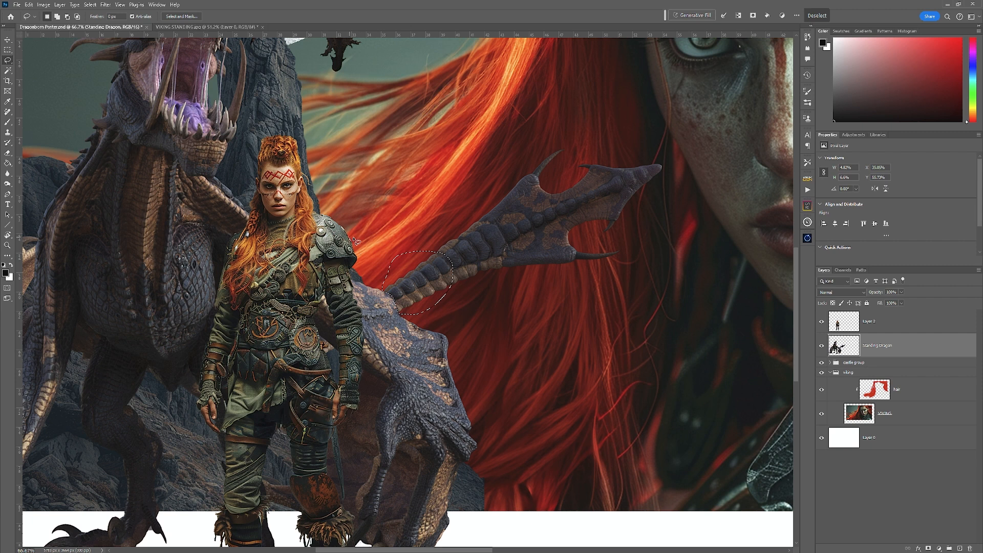
key(shift)
mouse_move(408, 264)
mouse_down()
mouse_move(465, 145)
mouse_move(533, 96)
mouse_move(662, 102)
mouse_move(700, 186)
mouse_move(668, 295)
mouse_move(526, 321)
mouse_move(434, 307)
mouse_up()
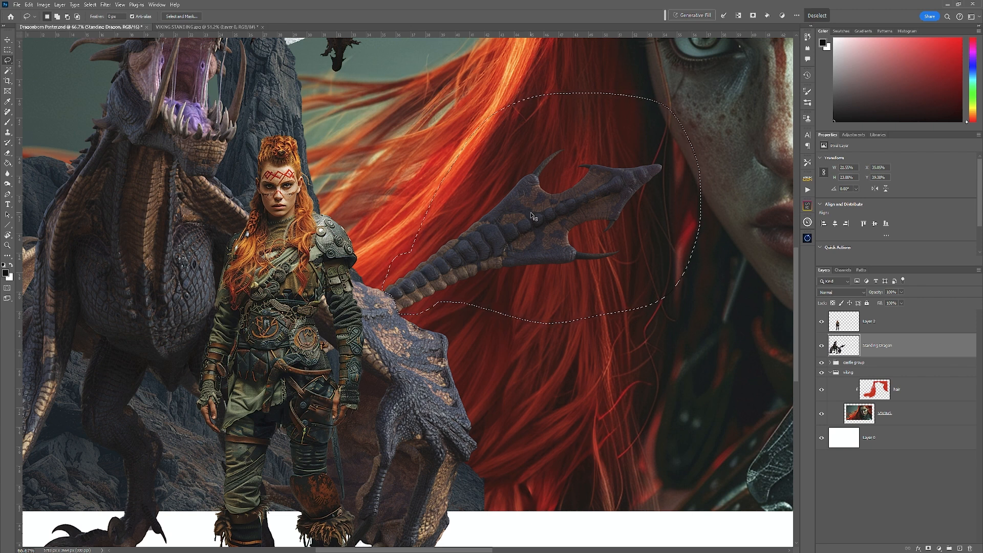
key(ctrl+v)
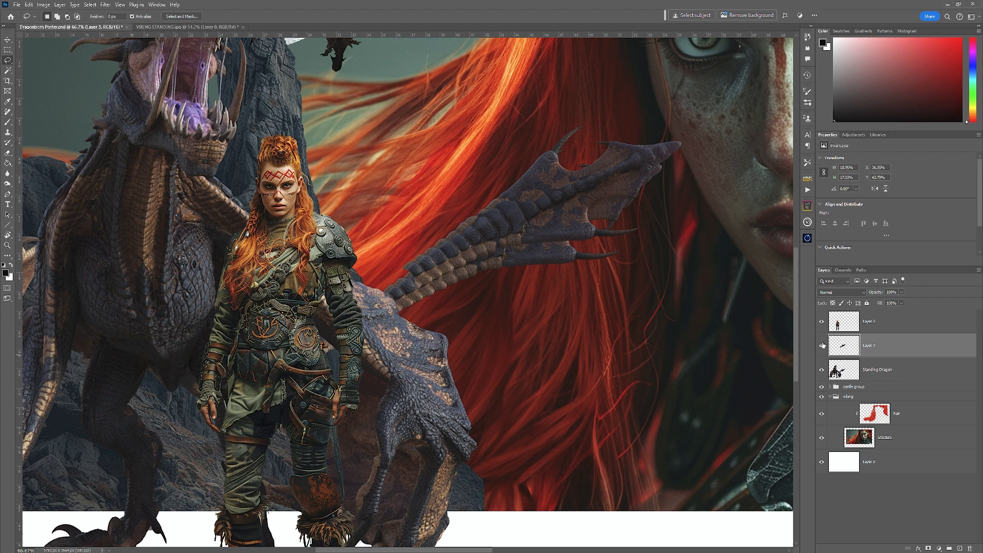
- Delete the original tail from the Standing Dragon layer using the restored selection, then deselect, with the tail copy hidden only during the deletion
click(822, 347)
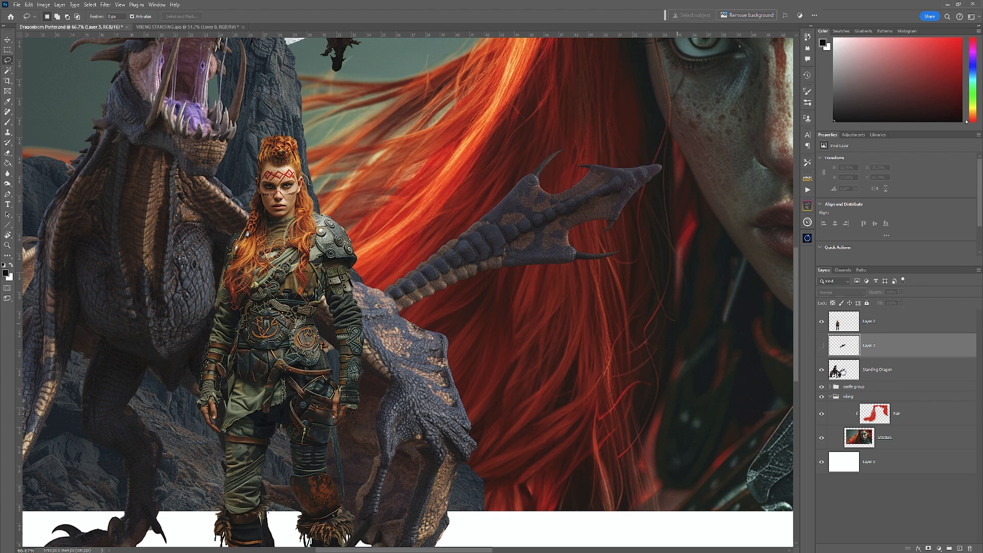
click(905, 371)
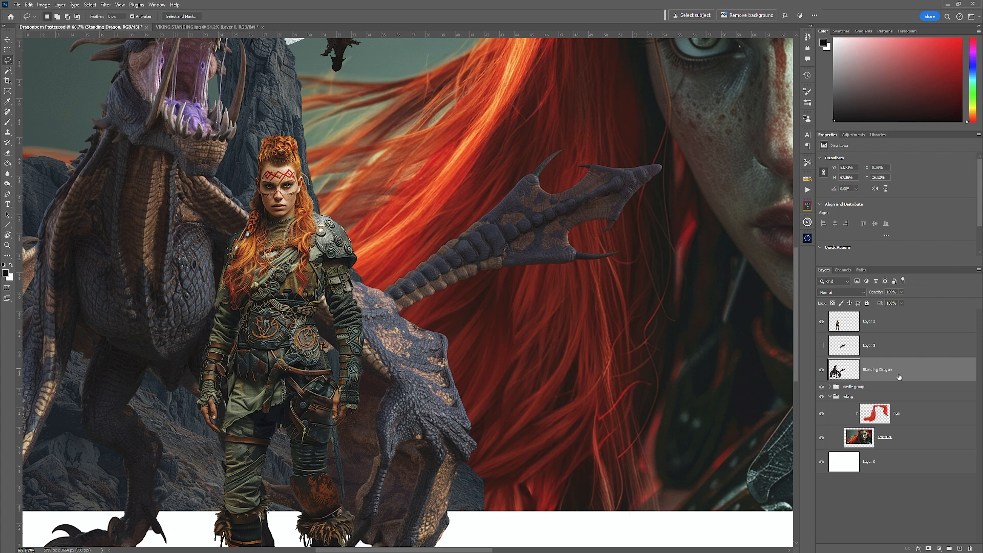
click(90, 4)
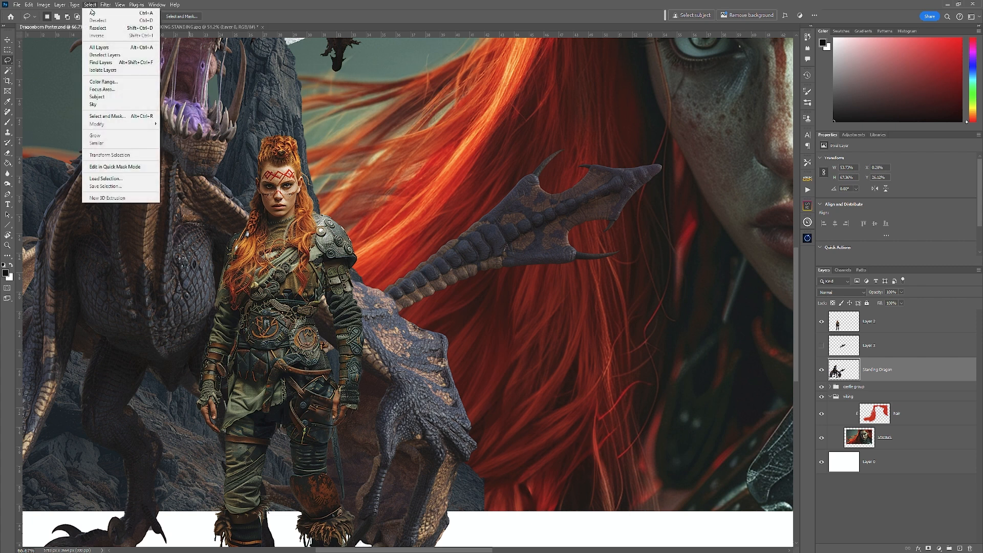
click(108, 27)
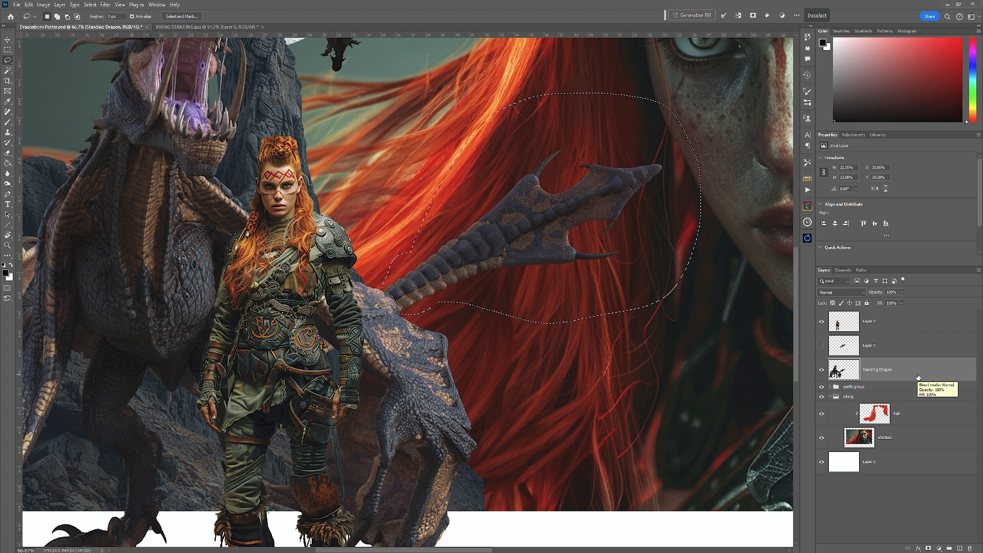
key(Delete)
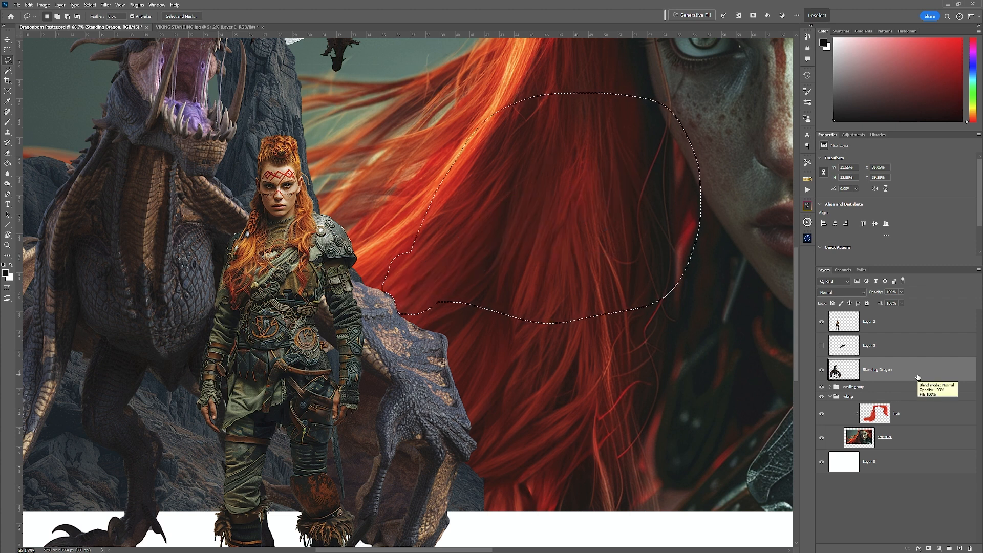
key(ctrl+d)
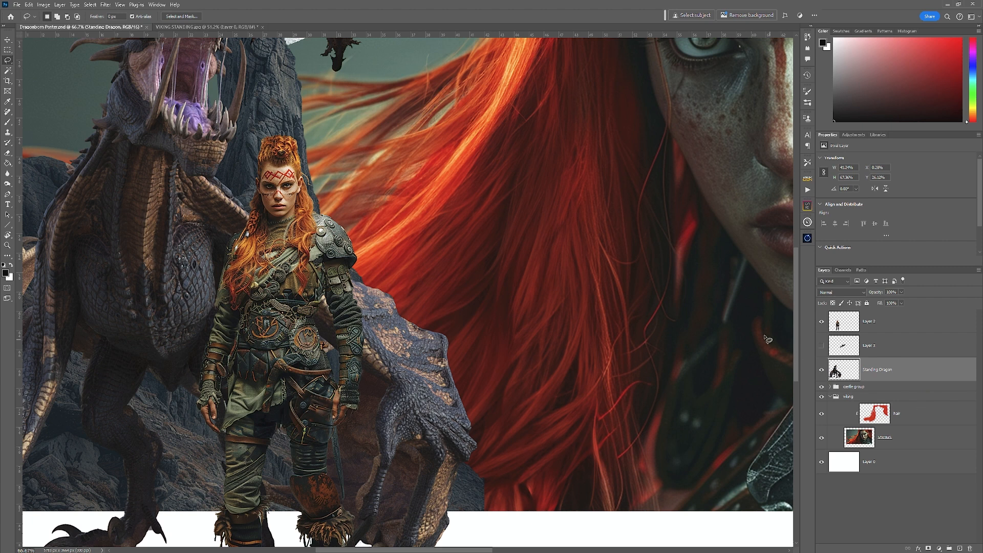
click(821, 346)
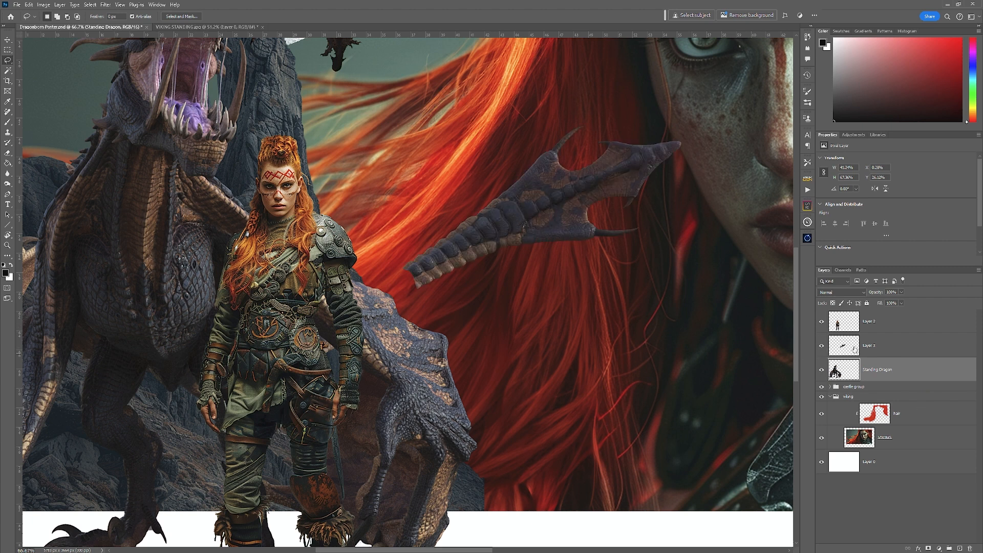
- Rotate the copied tail clockwise by about 32° and tuck its base behind the lower wing, with its layer beneath Standing Dragon
click(8, 39)
drag(512, 237, 543, 381)
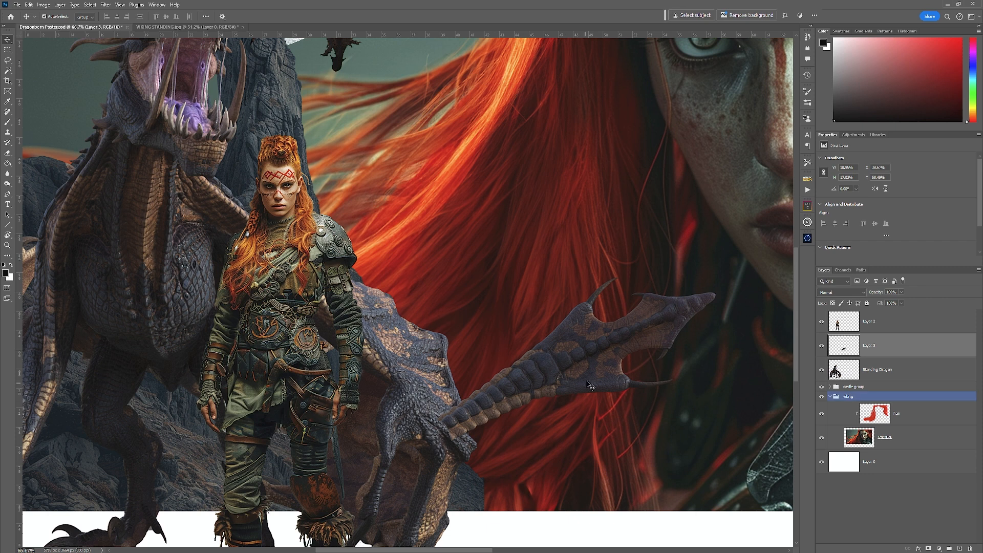
key(ctrl+t)
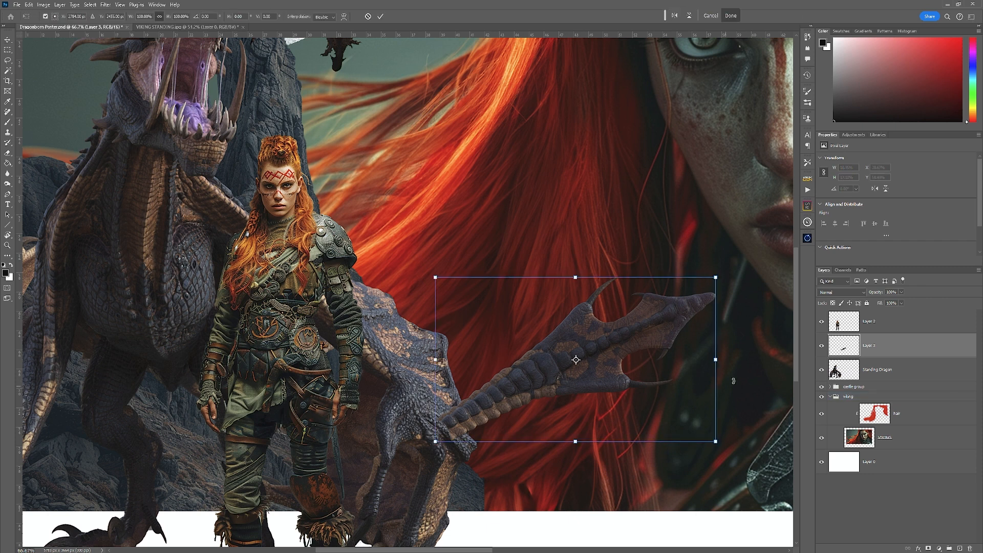
drag(733, 374, 700, 431)
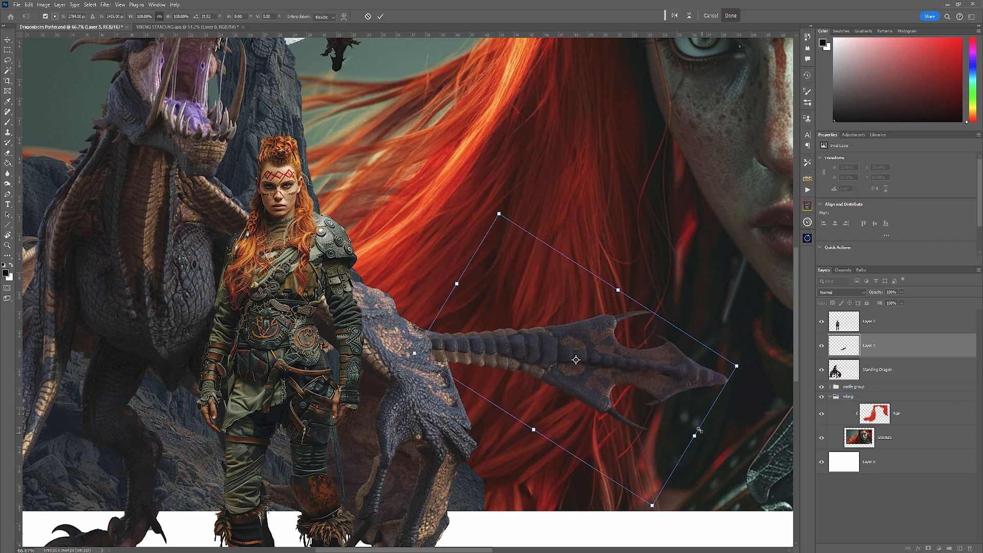
drag(632, 373, 646, 476)
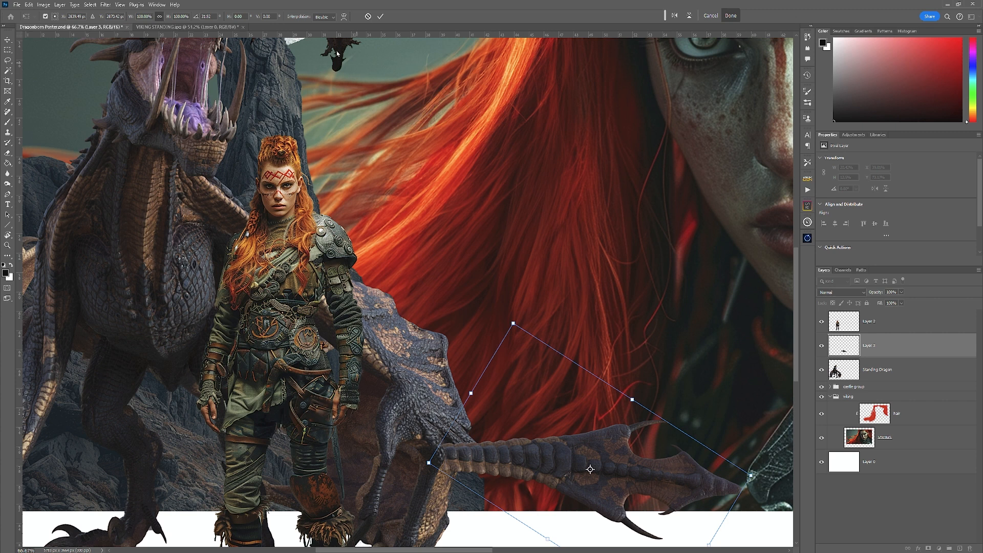
click(382, 17)
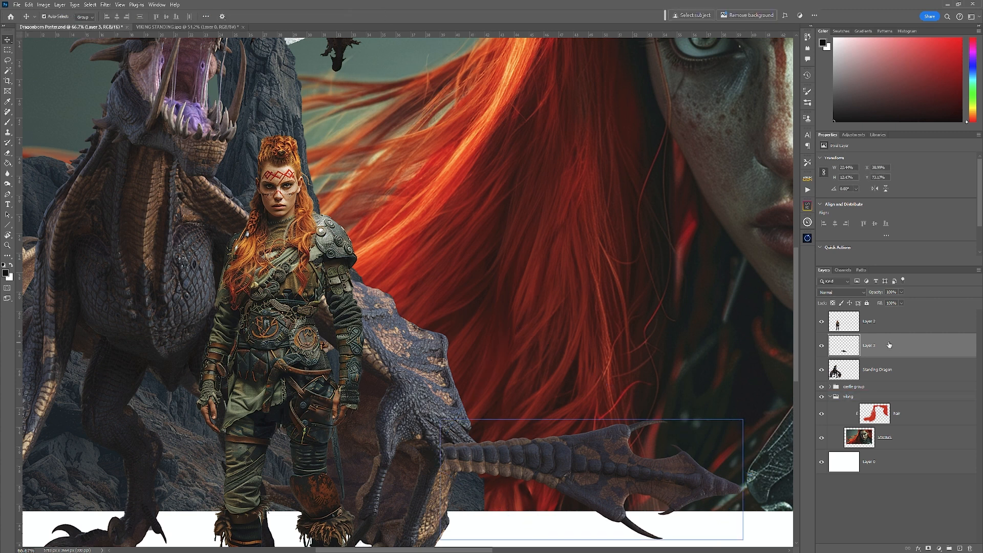
drag(884, 354, 900, 381)
drag(563, 472, 560, 484)
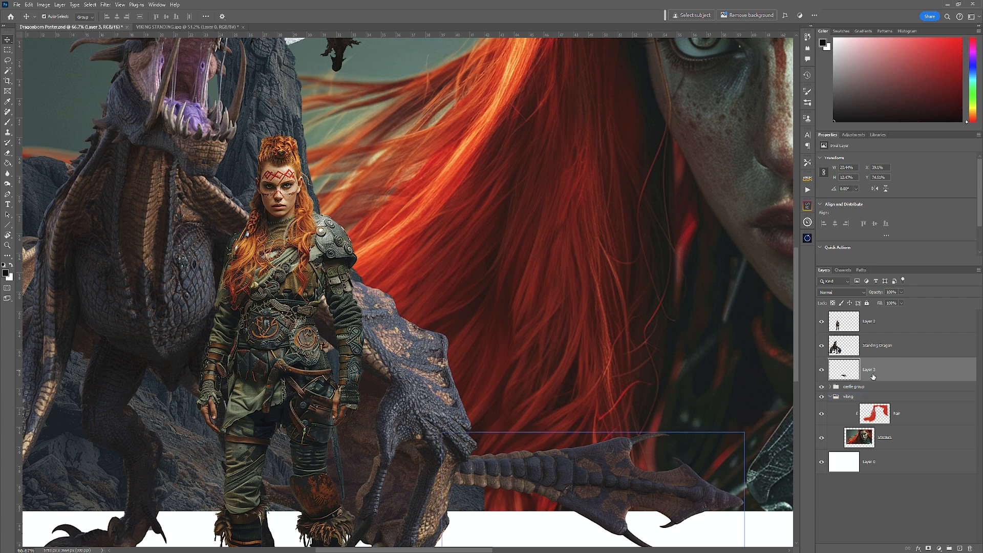
- Puppet-warp the tail with pins at its base, middle and tip, lowering the middle and raising the tip into an upward curve
click(29, 6)
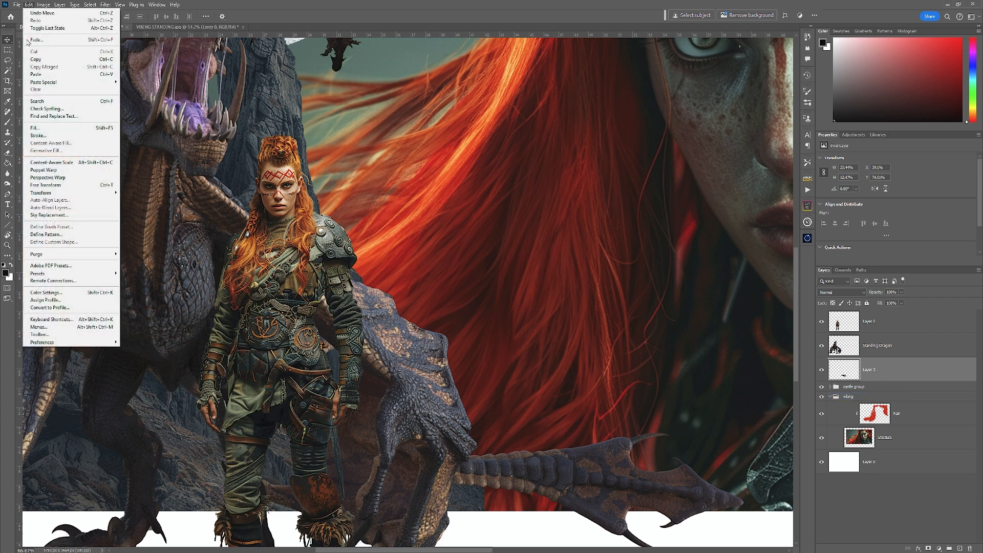
click(51, 170)
click(450, 468)
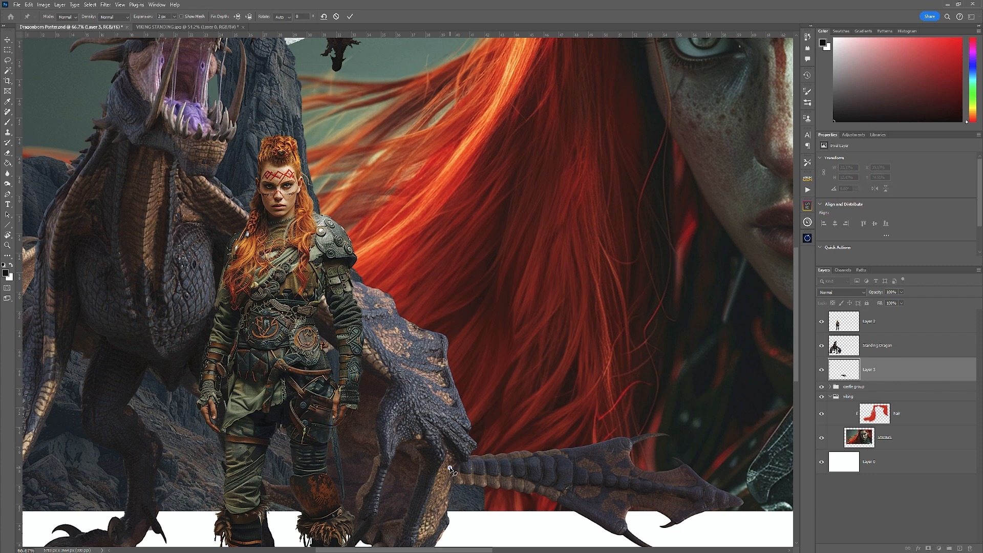
click(725, 498)
mouse_move(535, 467)
mouse_down()
mouse_move(533, 498)
mouse_move(542, 378)
mouse_move(542, 481)
mouse_up()
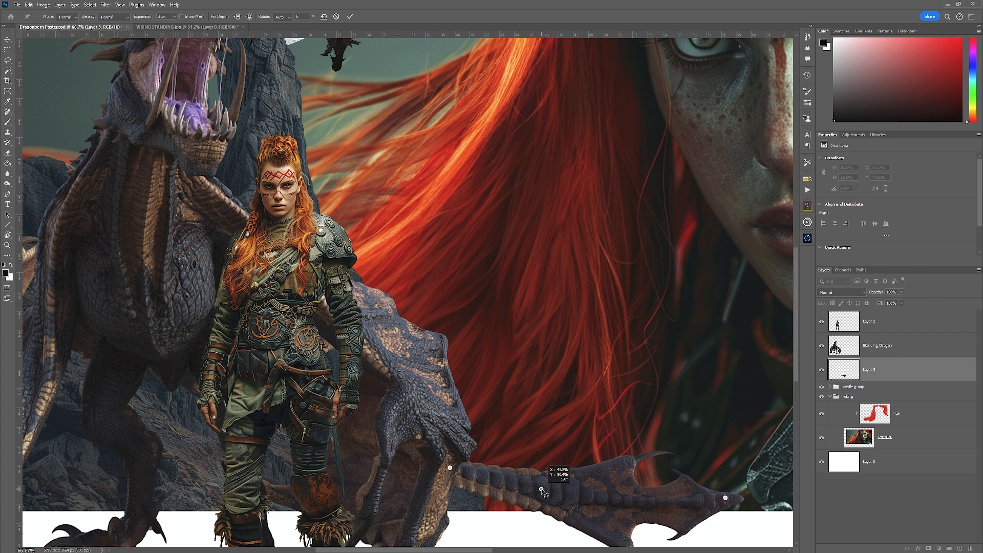
scroll(612, 396, down, 2)
scroll(612, 395, down, 5)
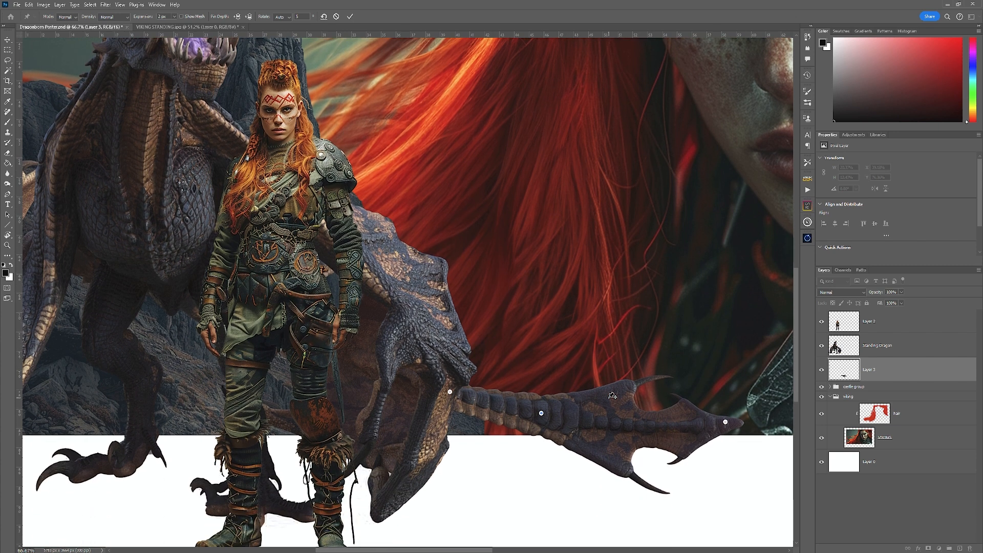
drag(725, 384, 721, 353)
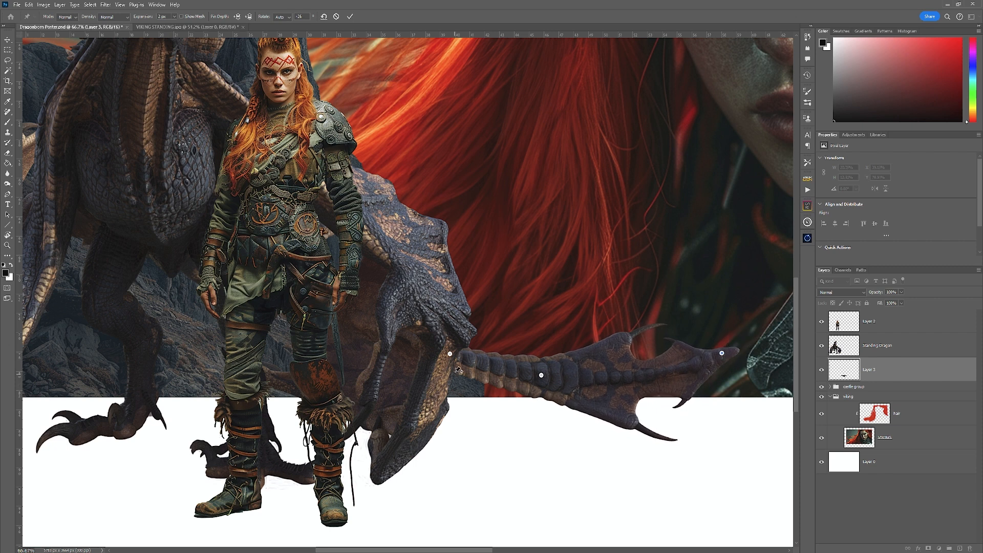
click(351, 17)
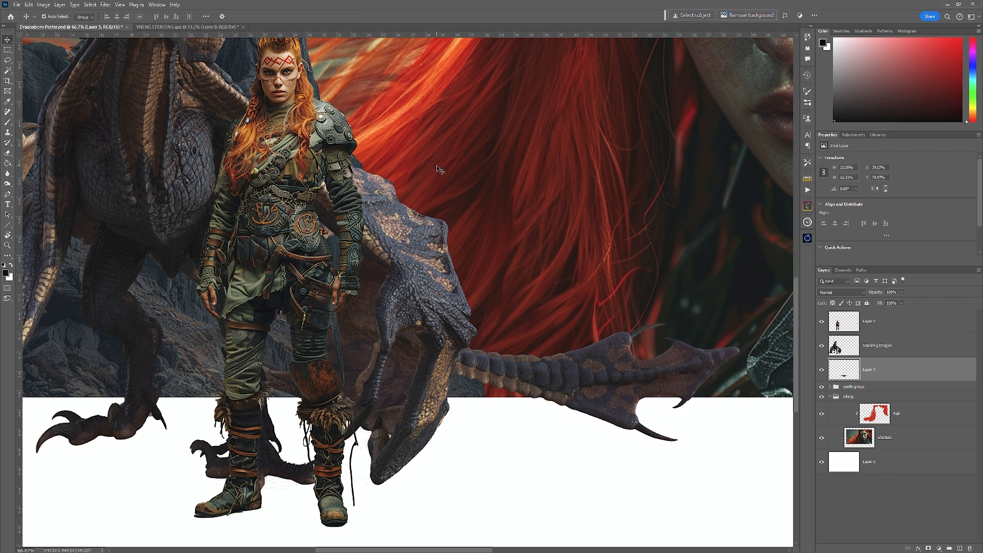
- Lower the tail slightly behind the dragon's wing and merge the Standing Dragon layer with the tail layer
key(ctrl+0)
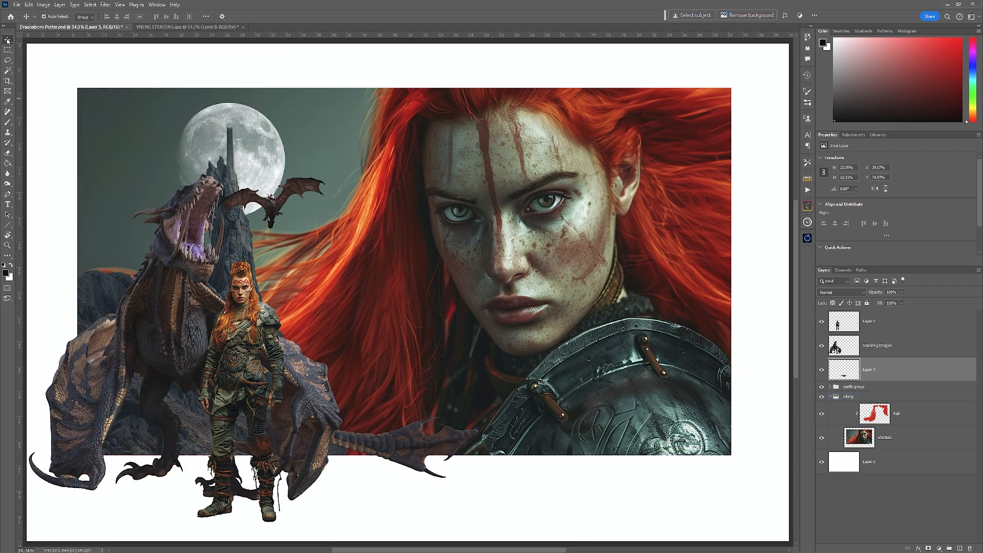
mouse_move(390, 455)
mouse_down()
mouse_move(390, 466)
mouse_move(391, 443)
mouse_move(388, 462)
mouse_up()
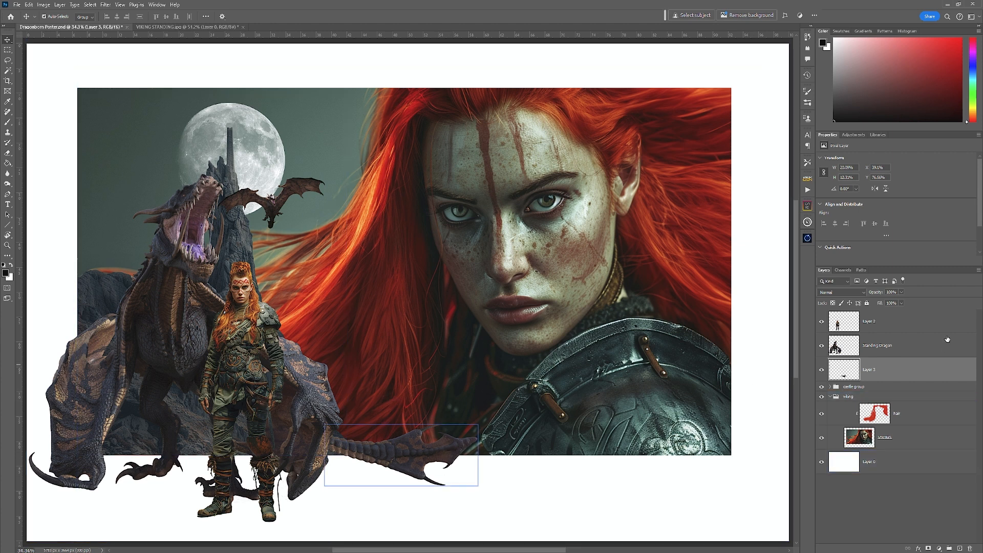
click(902, 350)
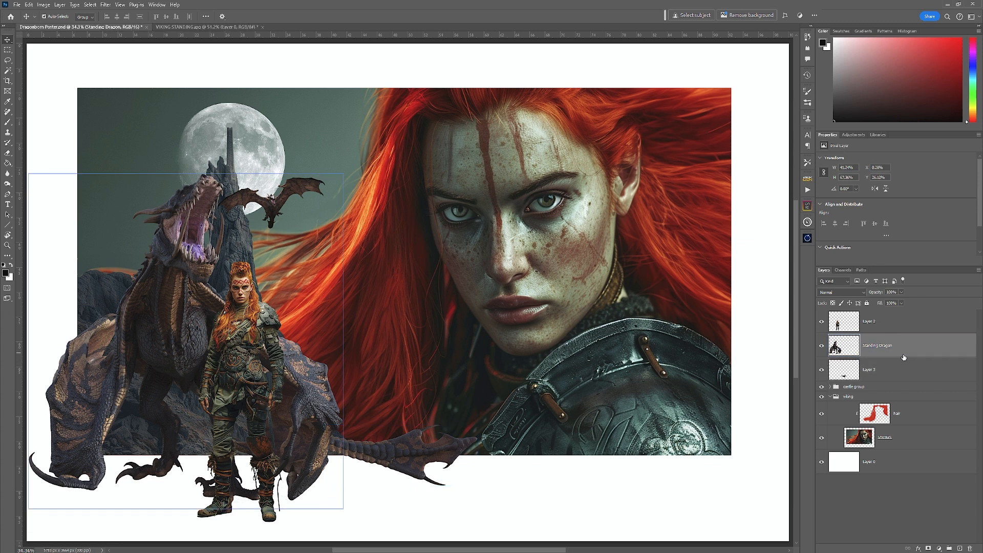
key(ctrl)
key(ctrl+e)
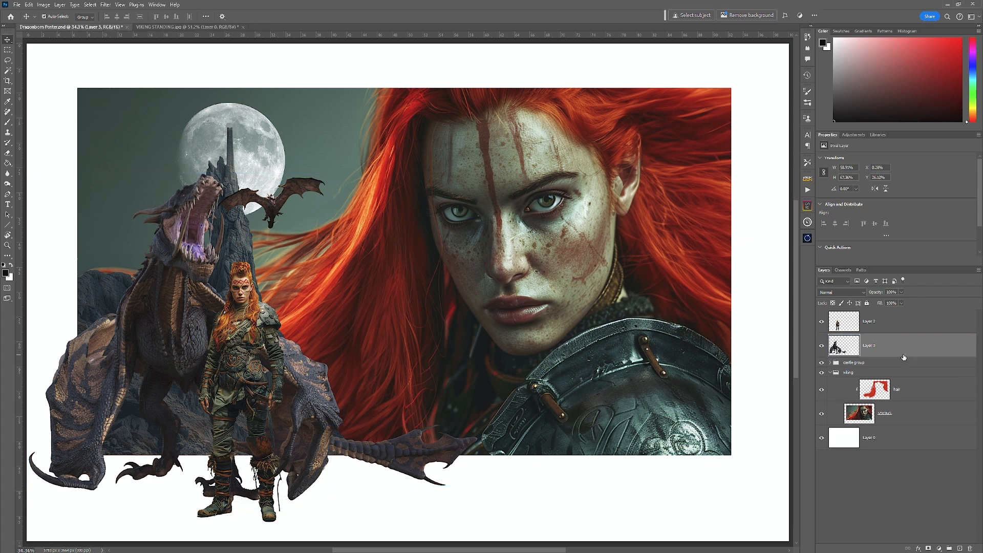
- Compare the poster with and without the merged dragon layer
click(822, 347)
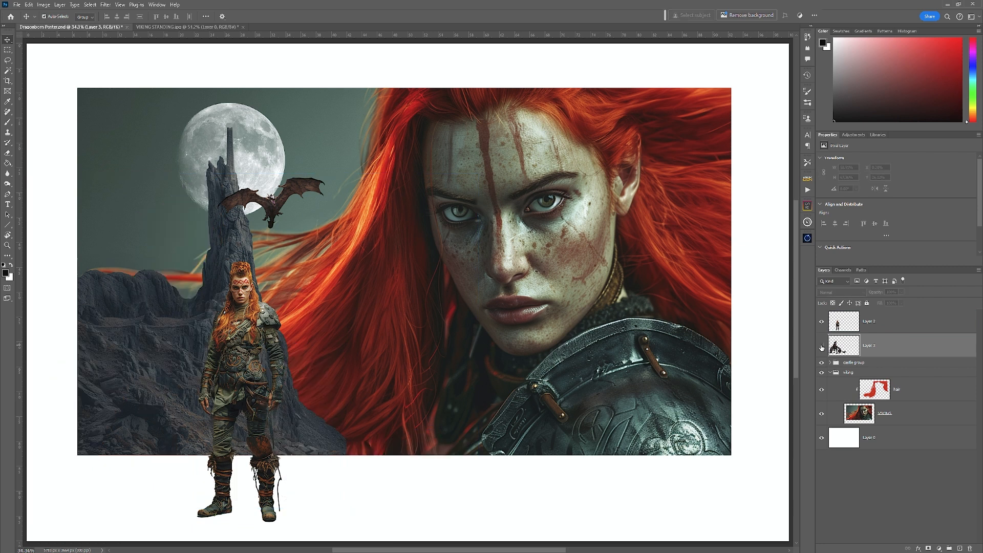
click(822, 348)
click(822, 348)
click(822, 347)
click(823, 348)
click(822, 348)
click(823, 348)
click(822, 348)
click(822, 348)
click(822, 348)
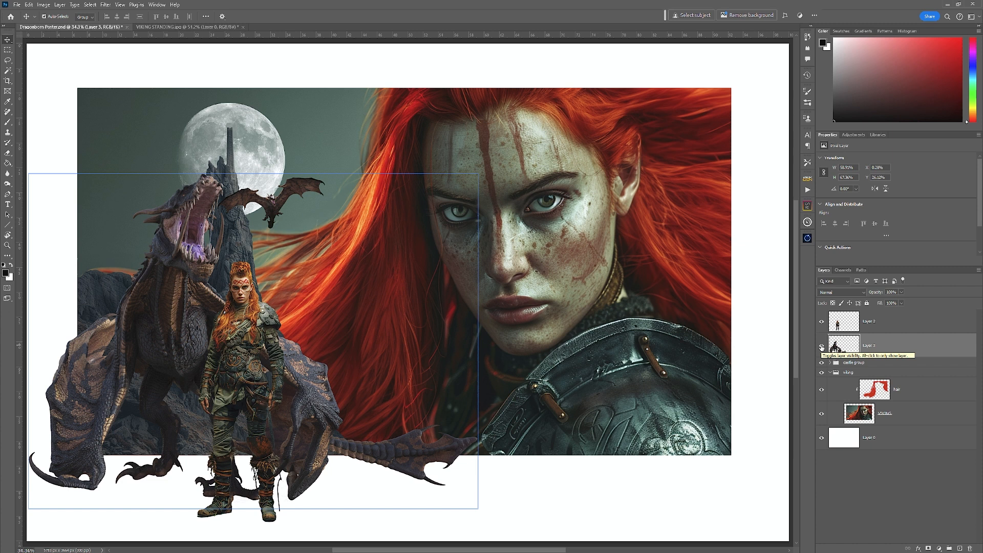
- Place the battle axe warriors image directly above the castle group and scale it down to about 11.5%, near the dragon's wing
click(912, 363)
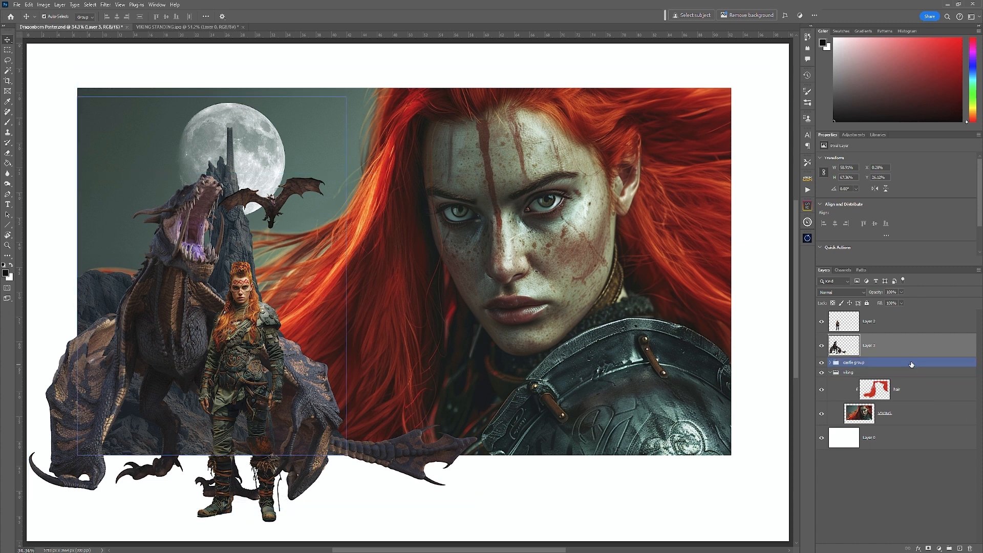
click(831, 363)
click(842, 379)
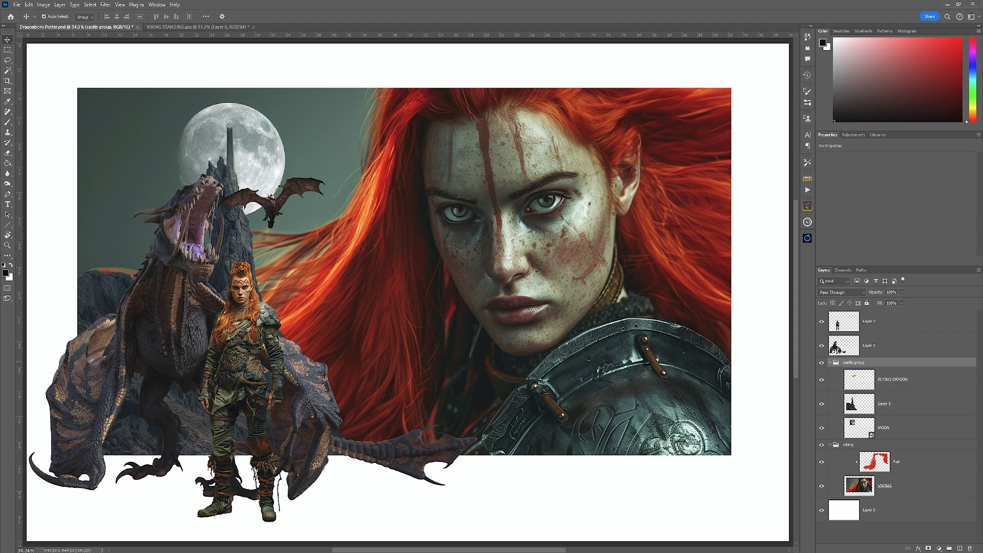
drag(762, 286, 421, 310)
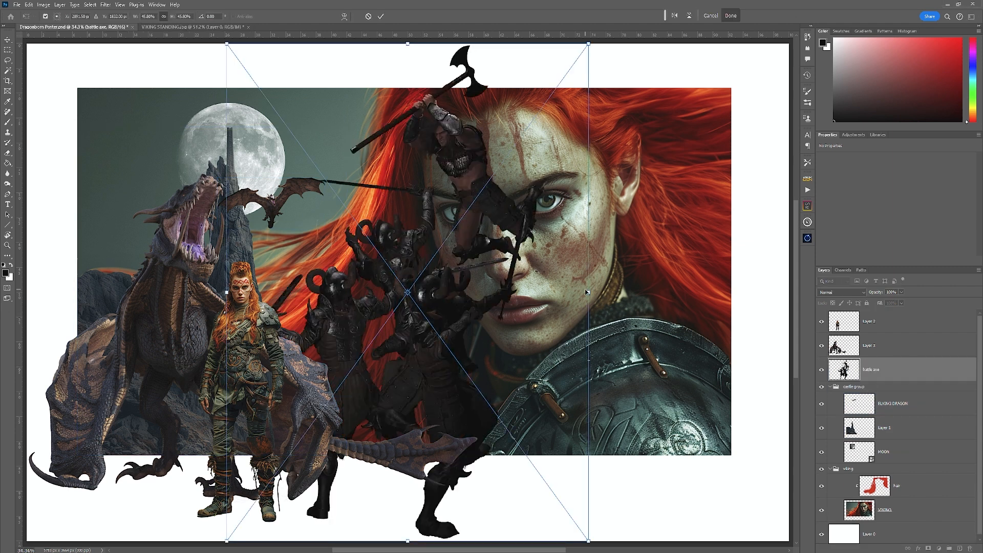
drag(589, 293, 297, 318)
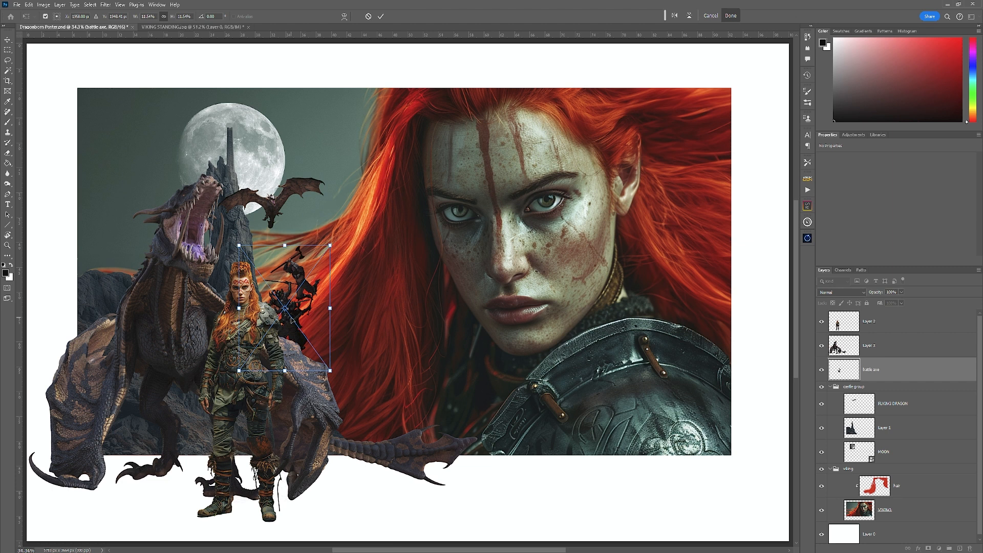
- Position the warriors just behind the standing Viking's shoulder, above the dragon's wing, and rasterize the battle axe layer
click(120, 6)
click(138, 192)
drag(298, 317, 289, 316)
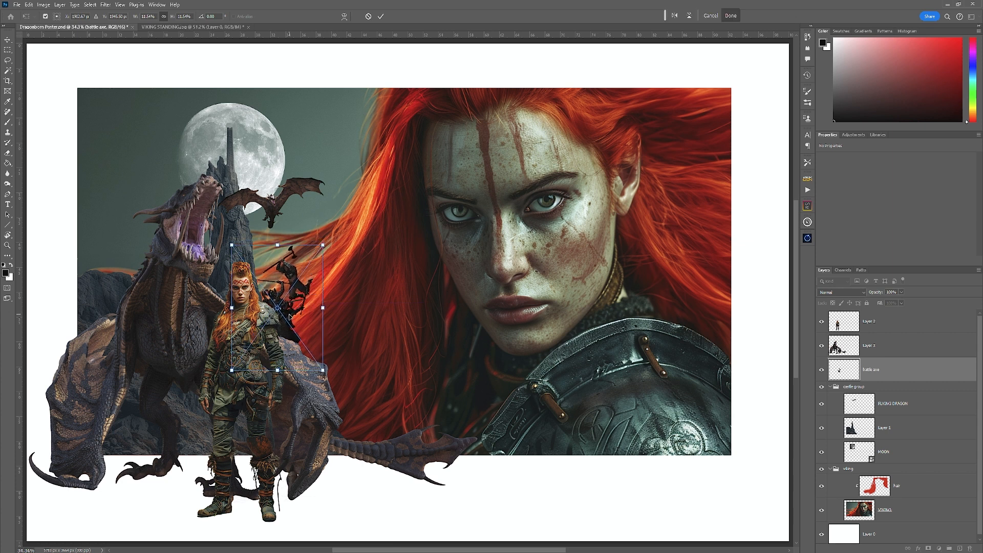
click(381, 16)
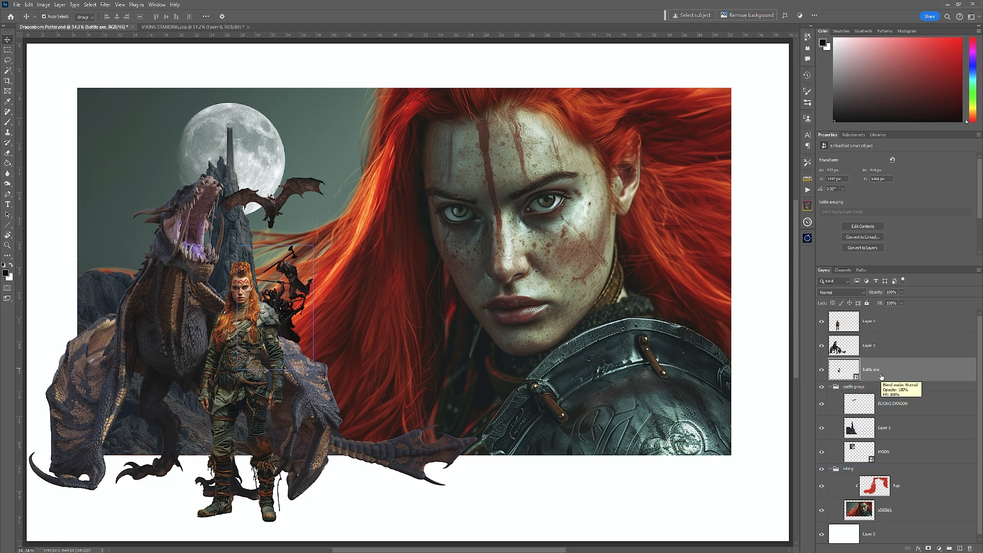
right_click(881, 377)
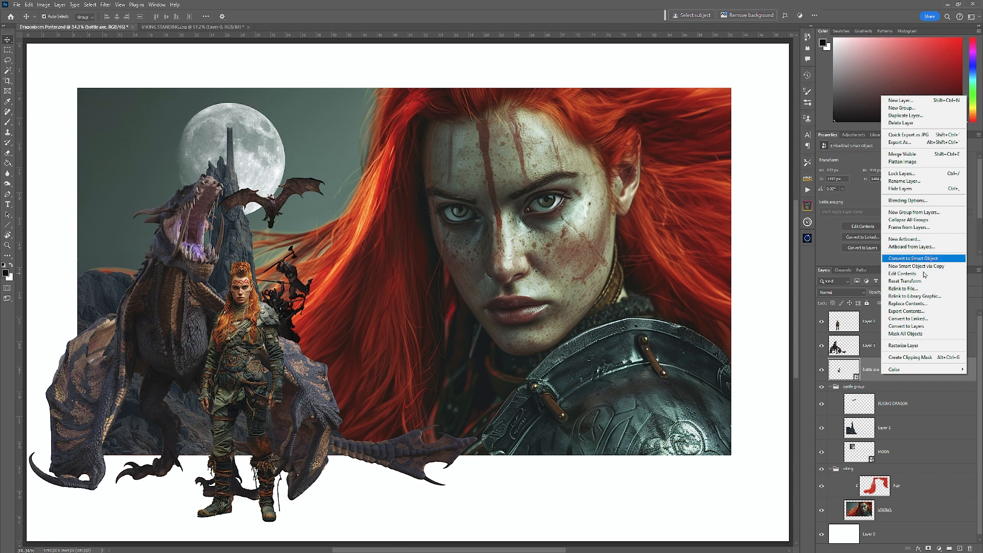
click(923, 346)
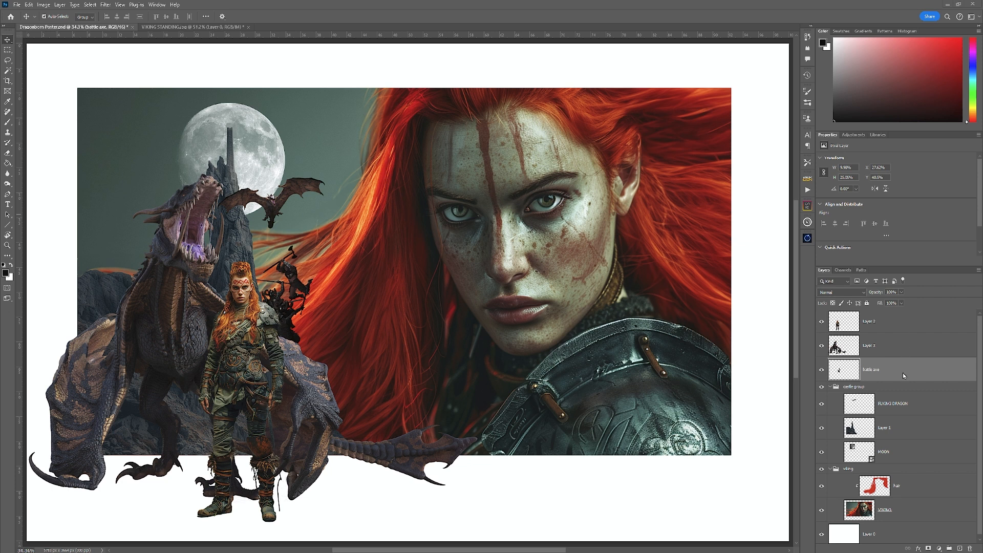
- Move the battle axe layer into the castle group, directly beneath the flying dragon layer
click(906, 405)
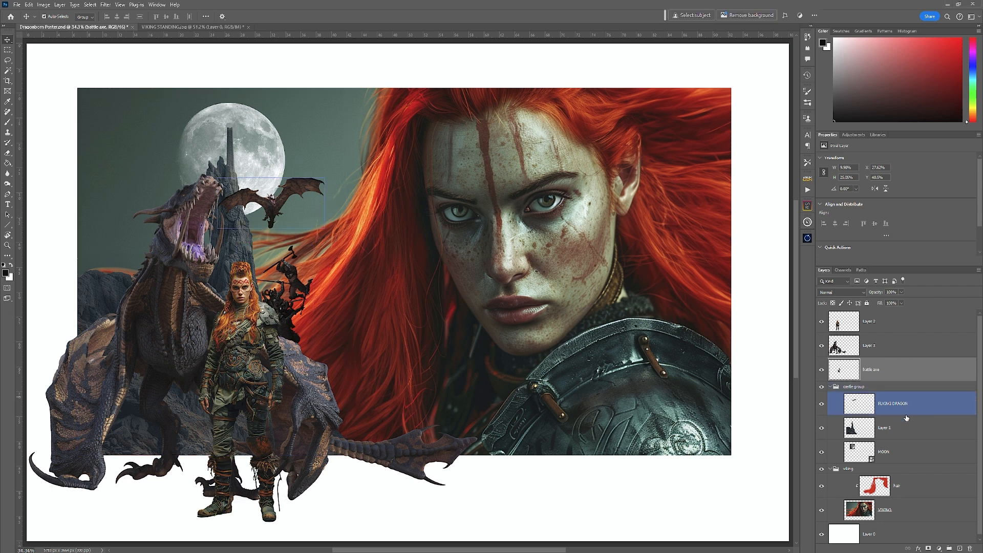
click(905, 432)
drag(884, 373, 895, 416)
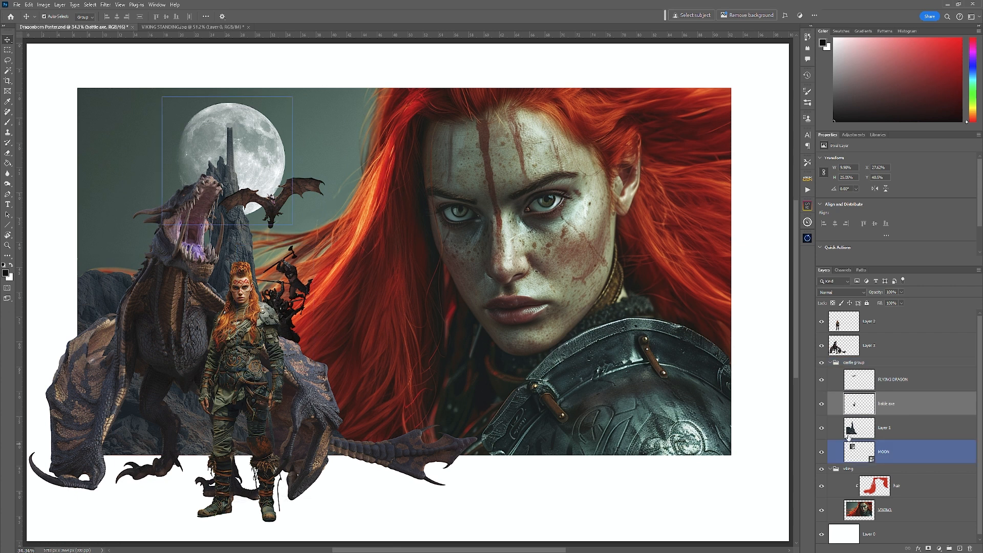
click(880, 380)
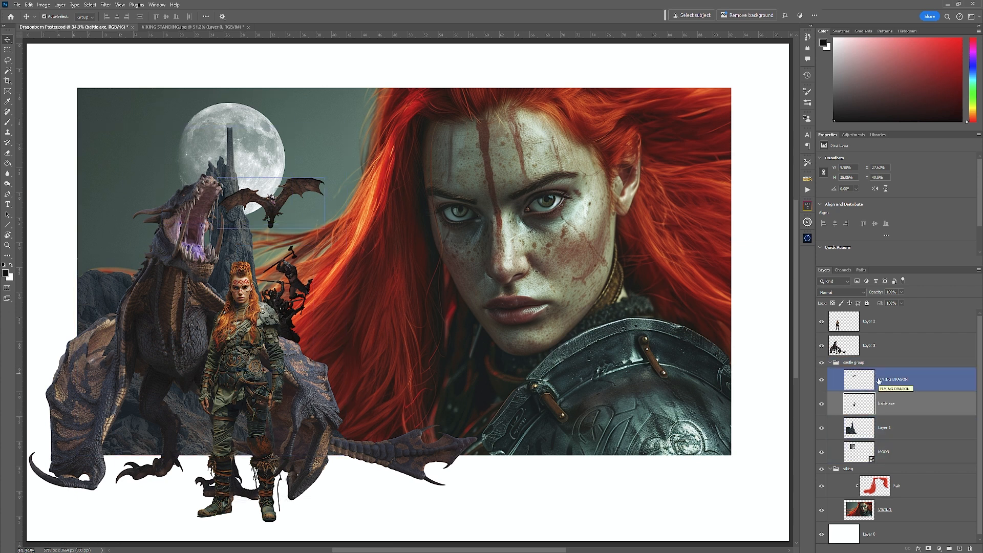
click(262, 261)
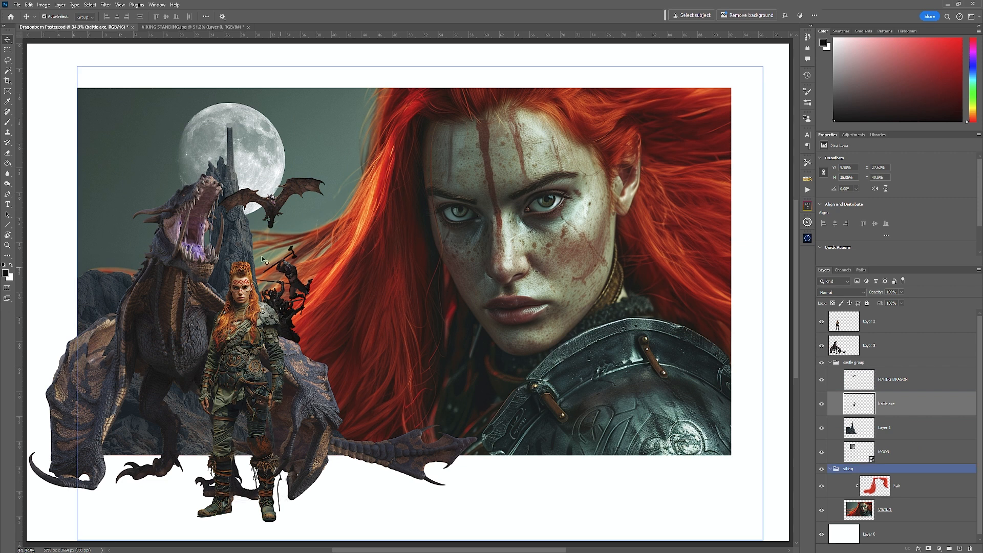
- Collapse the castle group and toggle its visibility off and on to check what it contains
click(829, 381)
click(830, 363)
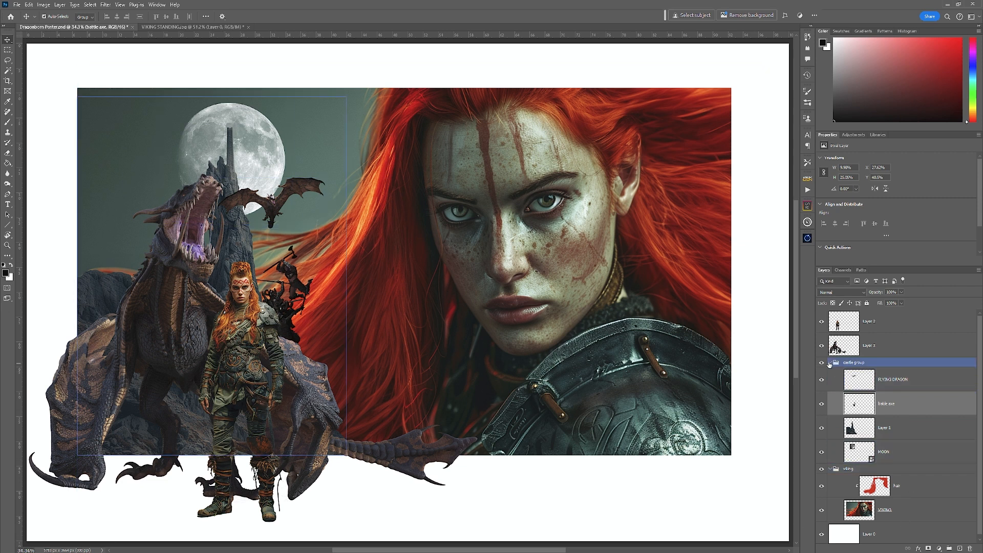
click(829, 363)
click(823, 364)
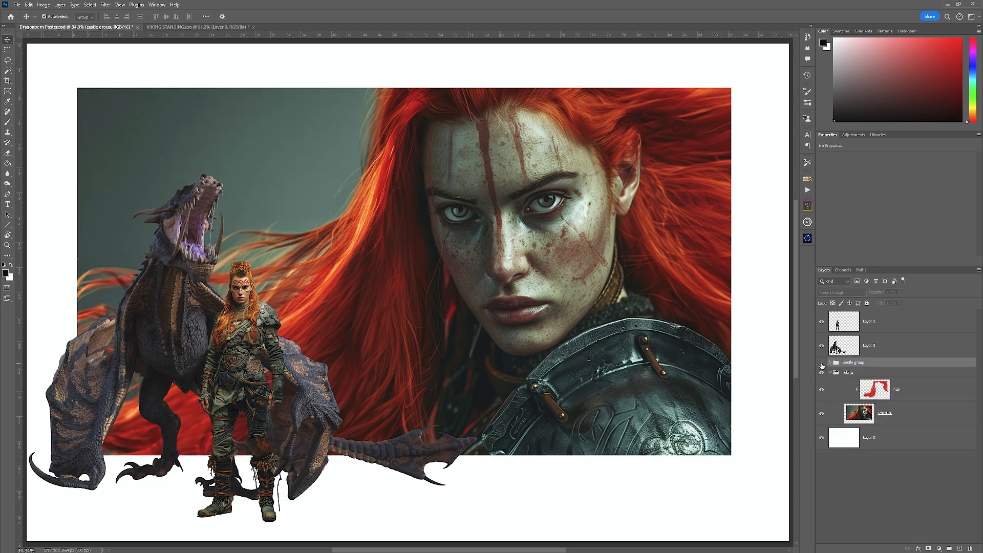
click(823, 364)
- Group the standing viking and large dragon layers together and name the group "front elements"
click(907, 342)
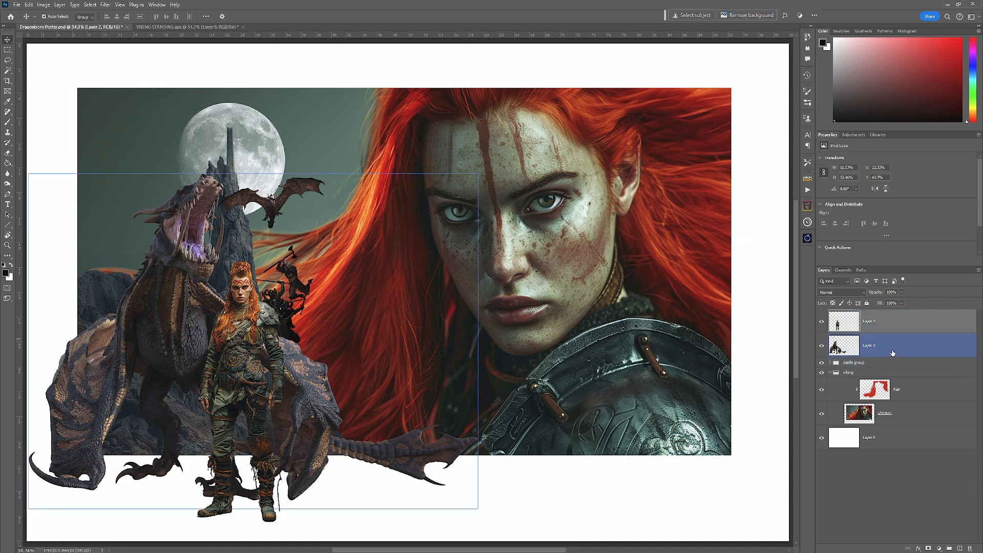
shift+click(896, 322)
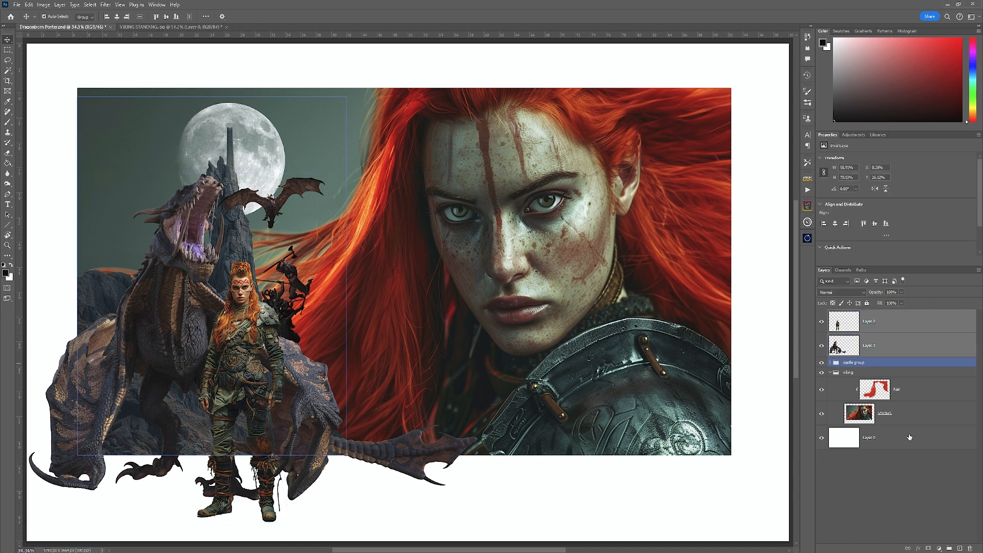
click(949, 549)
double_click(849, 313)
text(Fi)
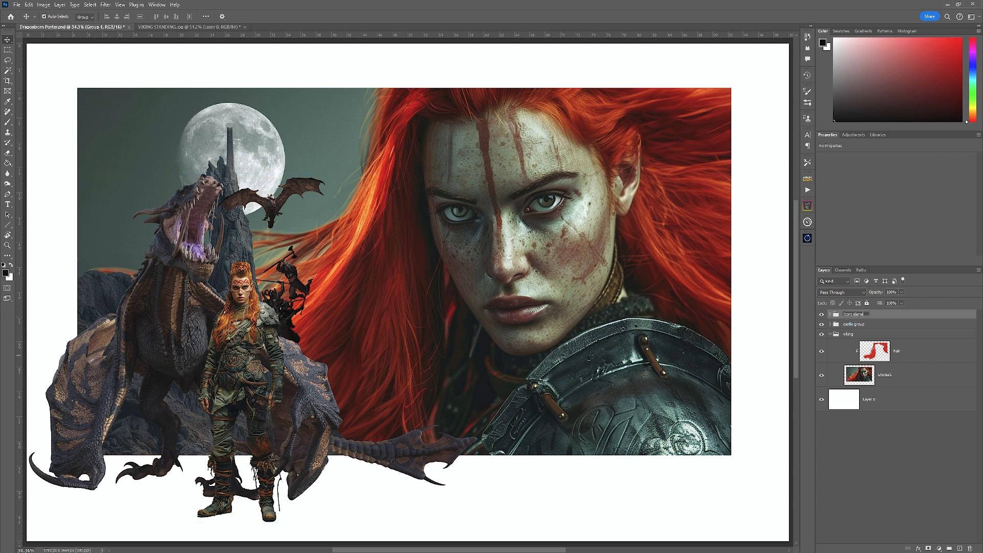
click(903, 463)
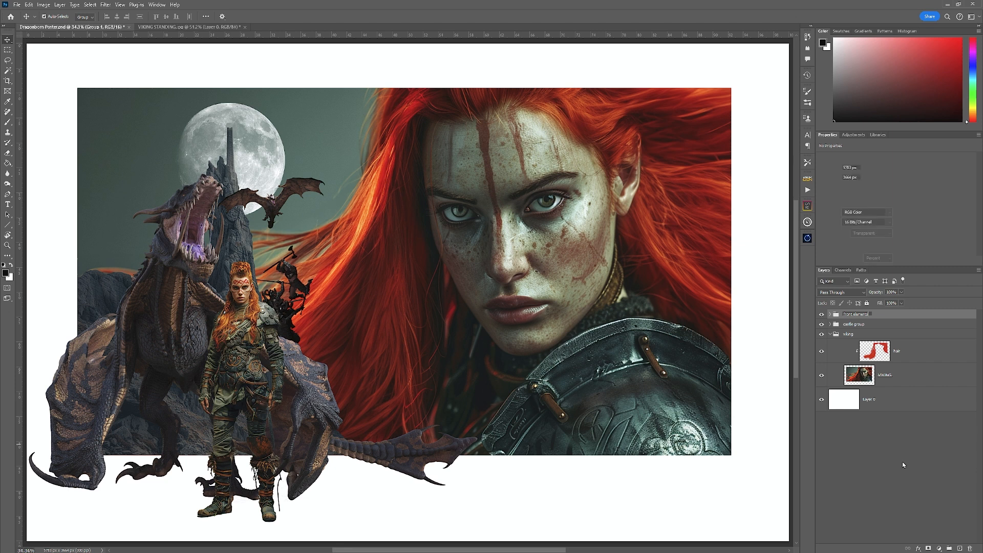
- Collapse the viking group and toggle the front elements, castle and viking groups off and on one by one to check them
click(830, 335)
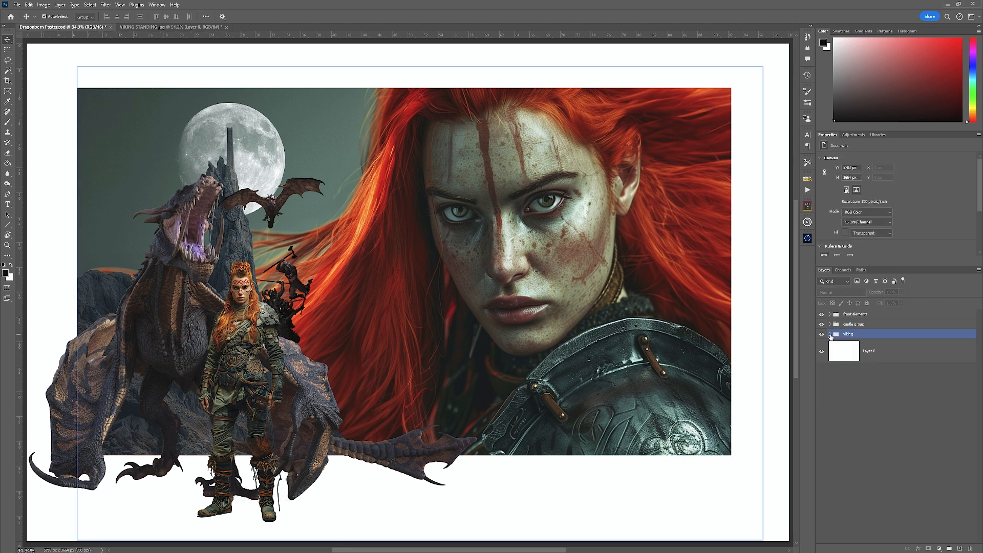
click(823, 316)
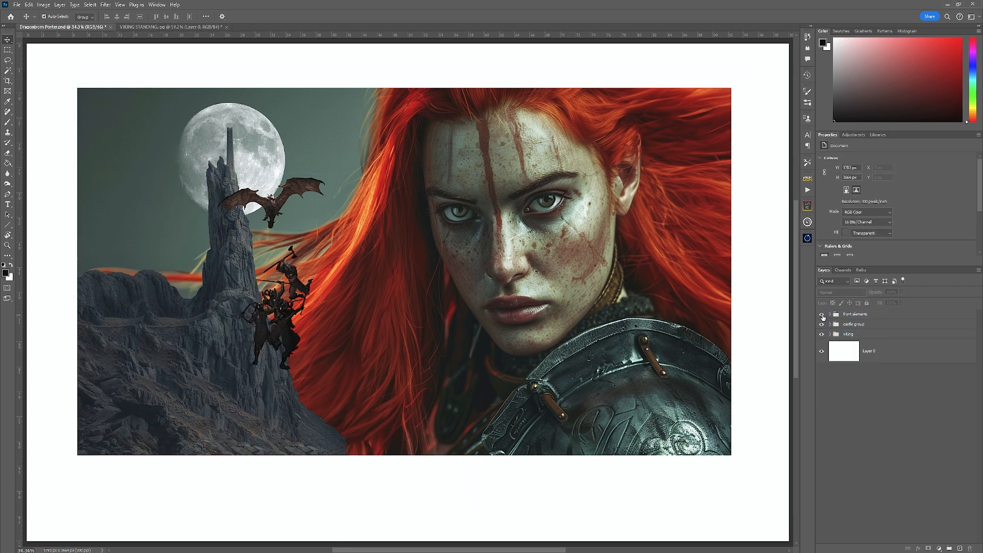
click(823, 316)
click(822, 326)
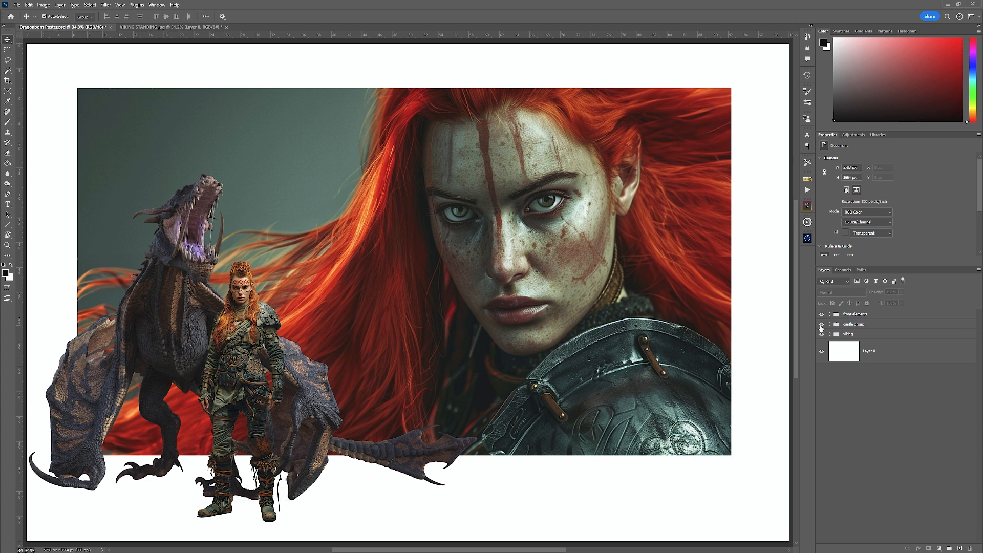
click(822, 325)
click(822, 334)
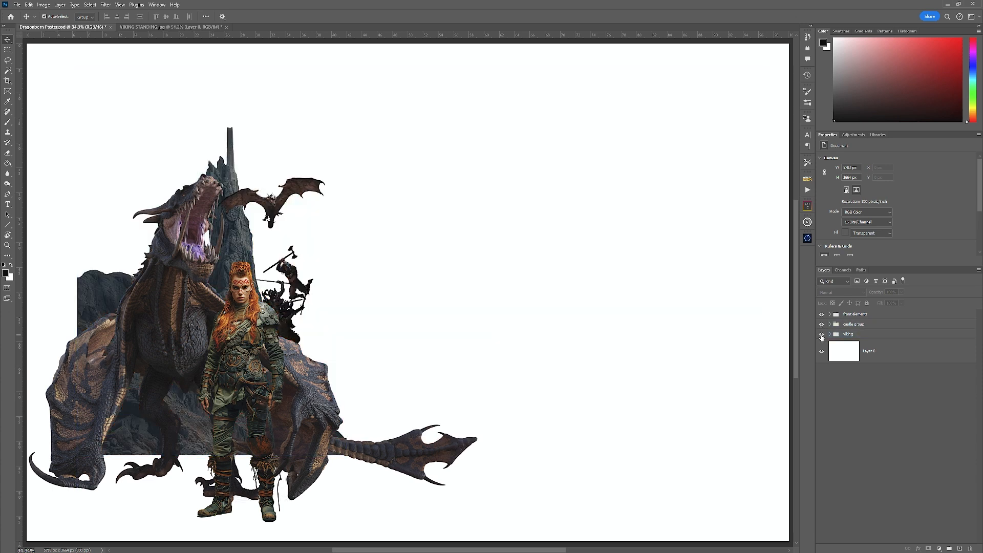
click(822, 335)
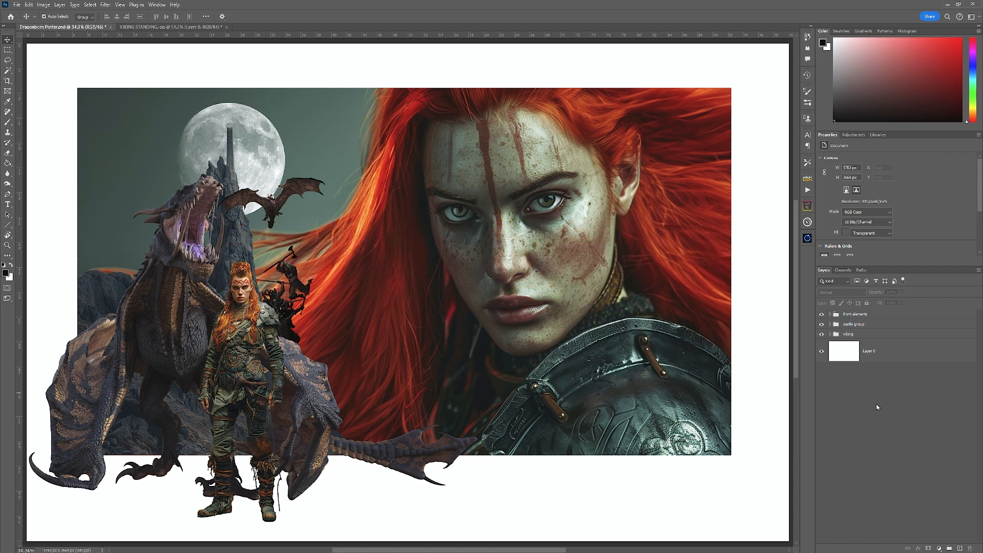
click(348, 292)
click(258, 318)
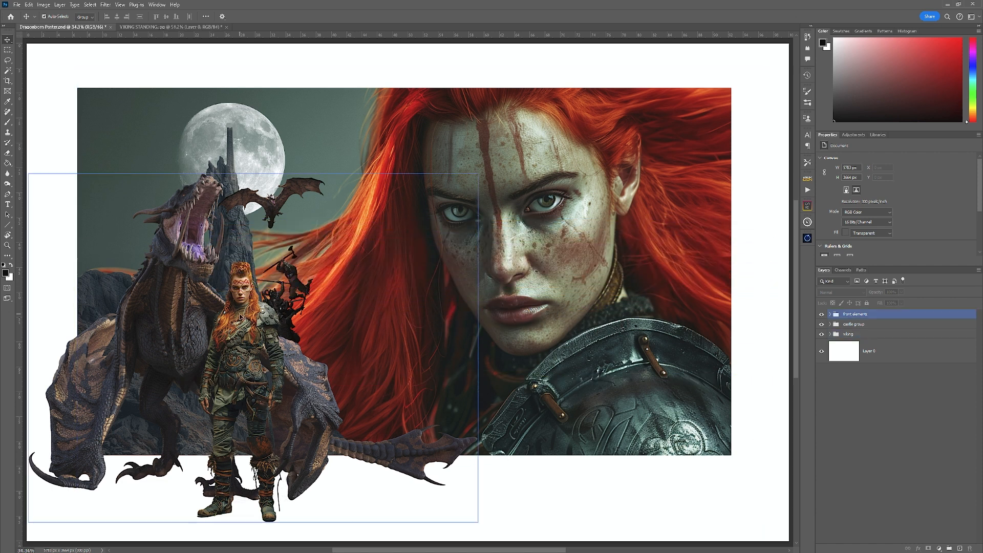
click(525, 170)
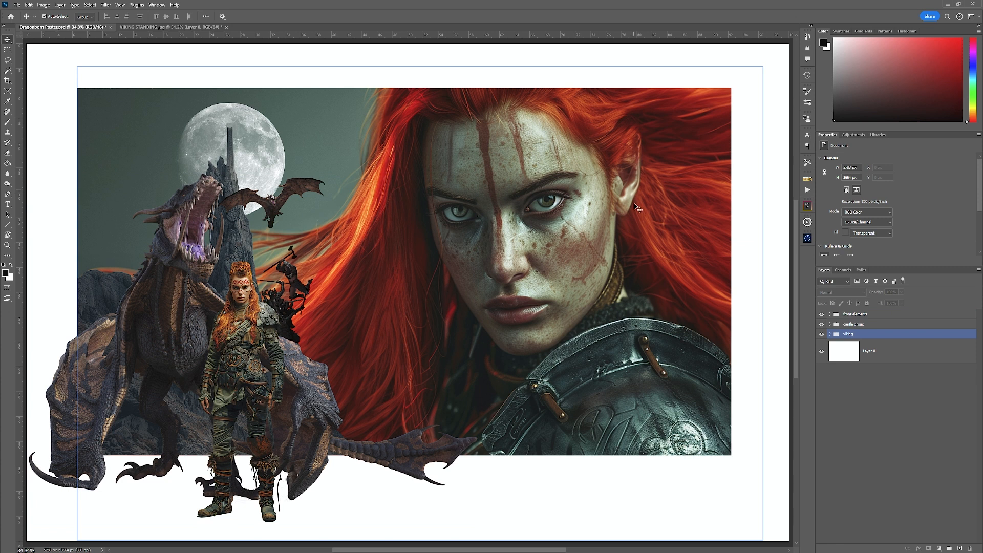
click(246, 267)
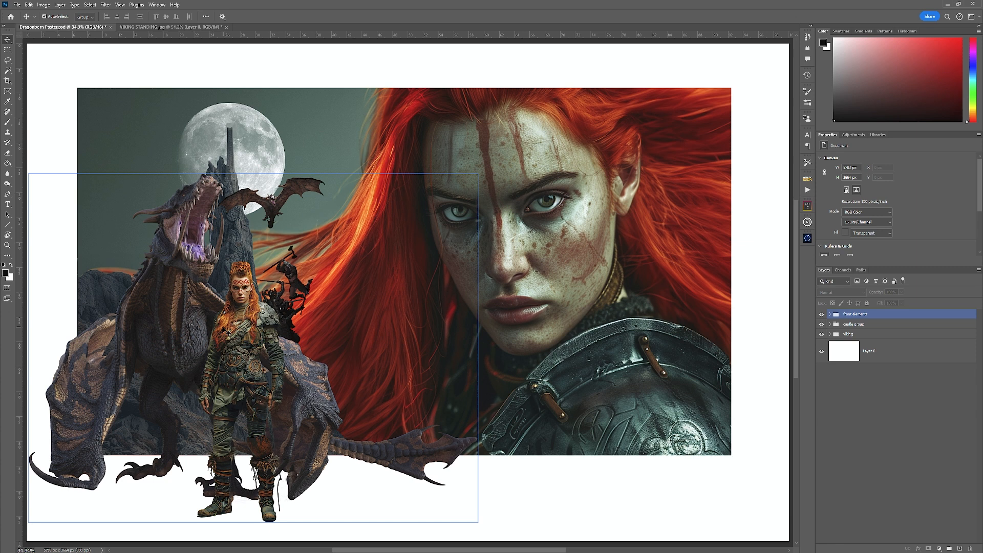
- Load the standing viking layer's outline from the front elements group as a selection and add a new empty layer above it
click(831, 314)
click(896, 355)
click(898, 335)
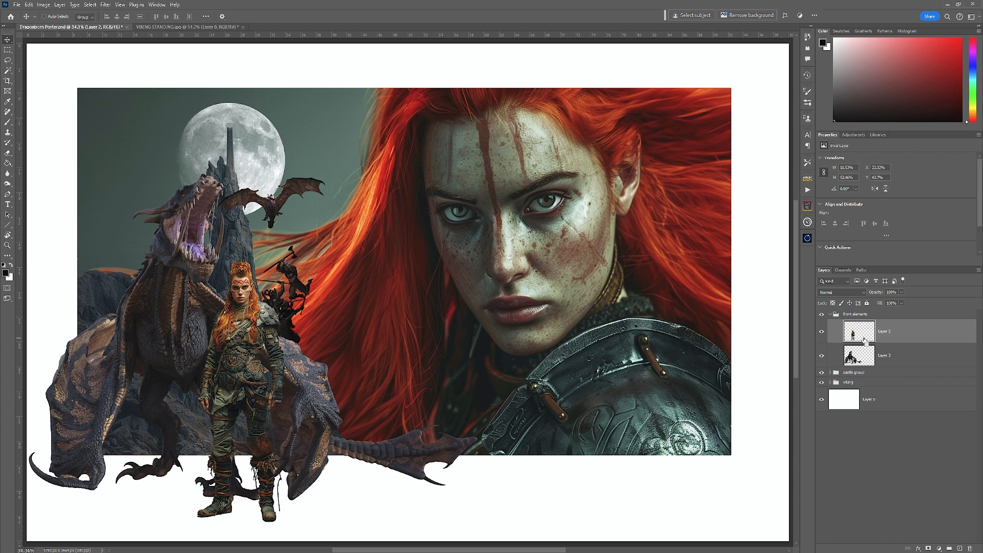
ctrl+click(859, 331)
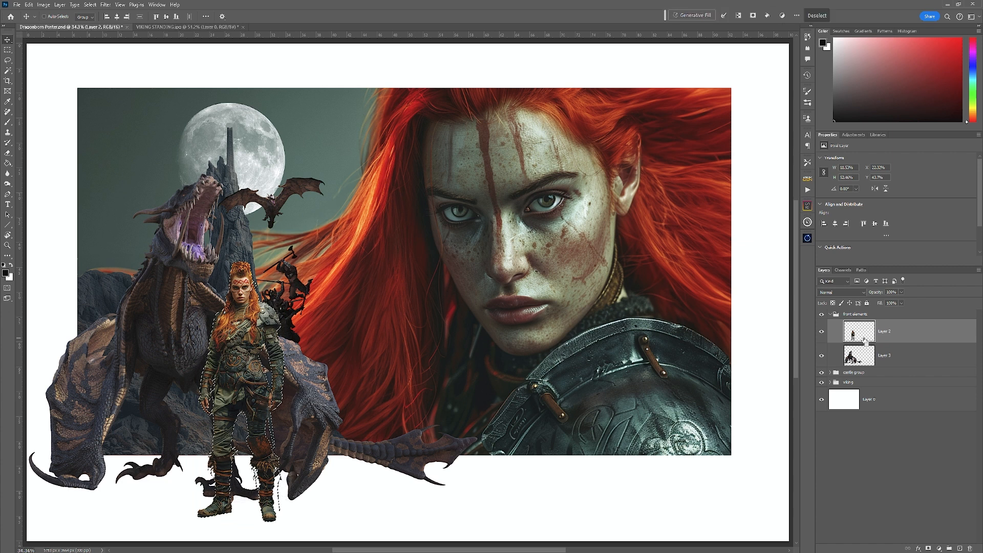
key(z)
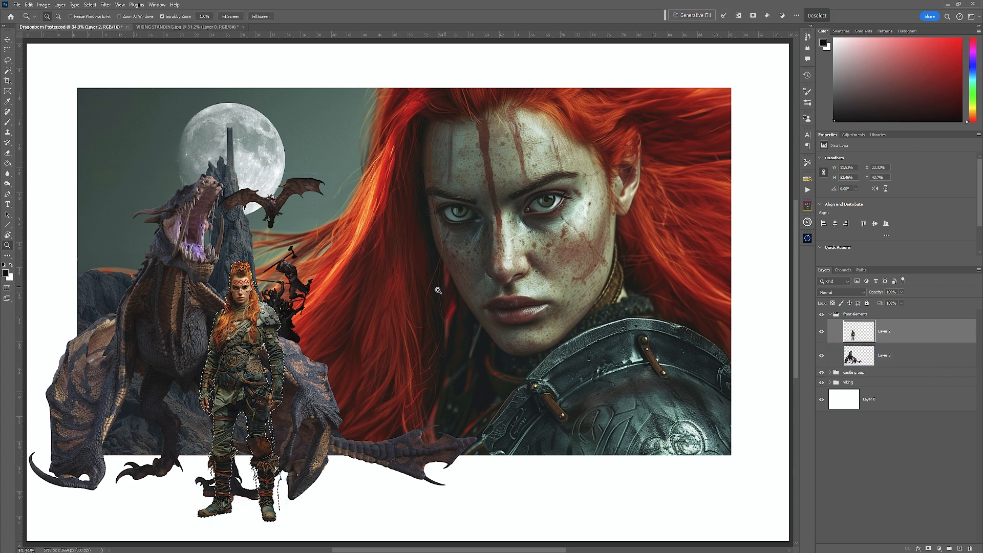
drag(231, 289, 294, 287)
key(v)
click(913, 407)
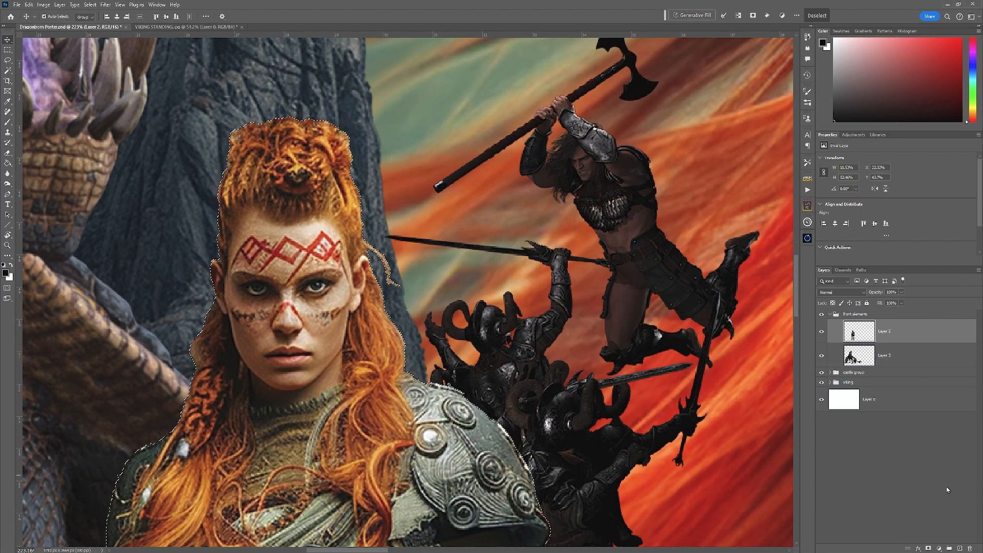
click(959, 548)
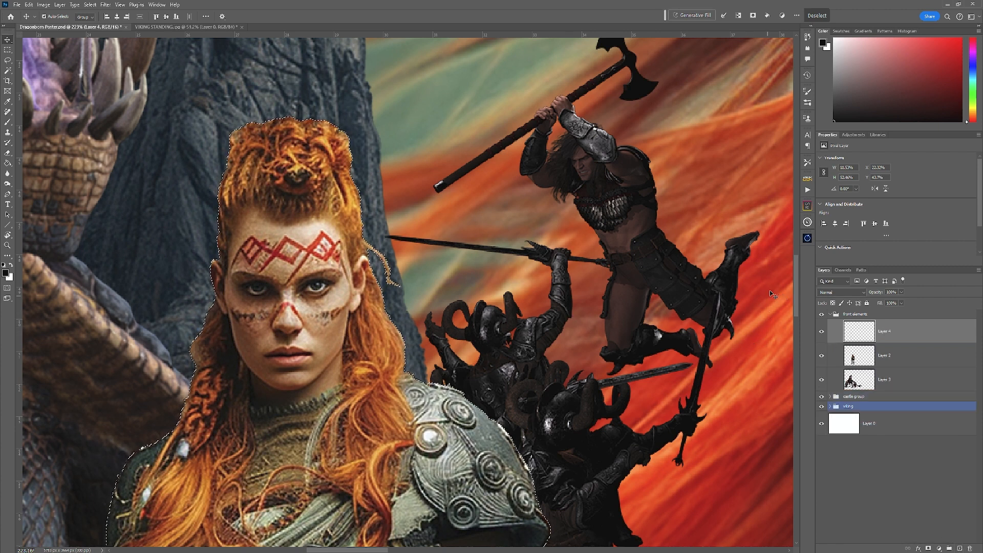
- Sample a bright red from the background hair and paint the standing viking's topknot with an enlarged brush on the new layer
key(b)
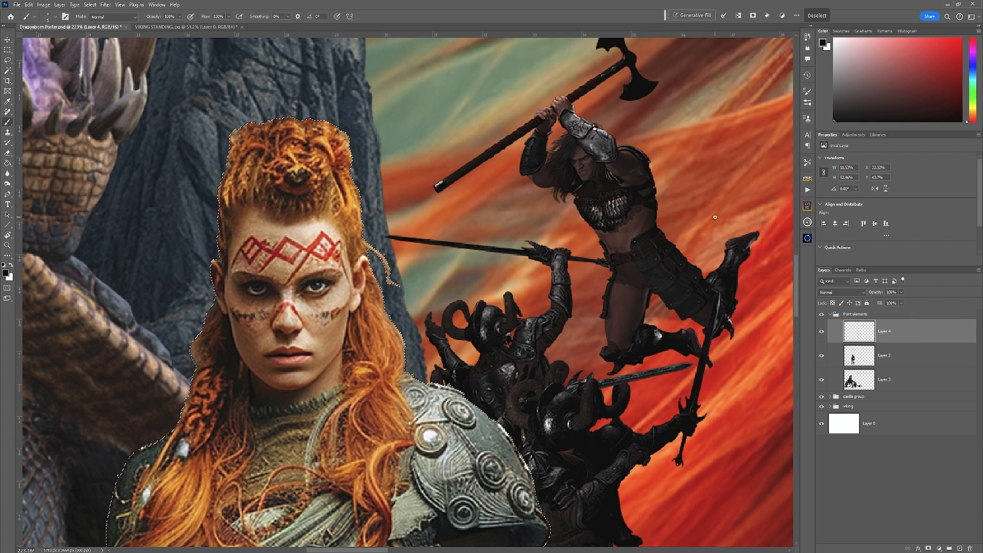
key(bracketright)
key(bracketright)
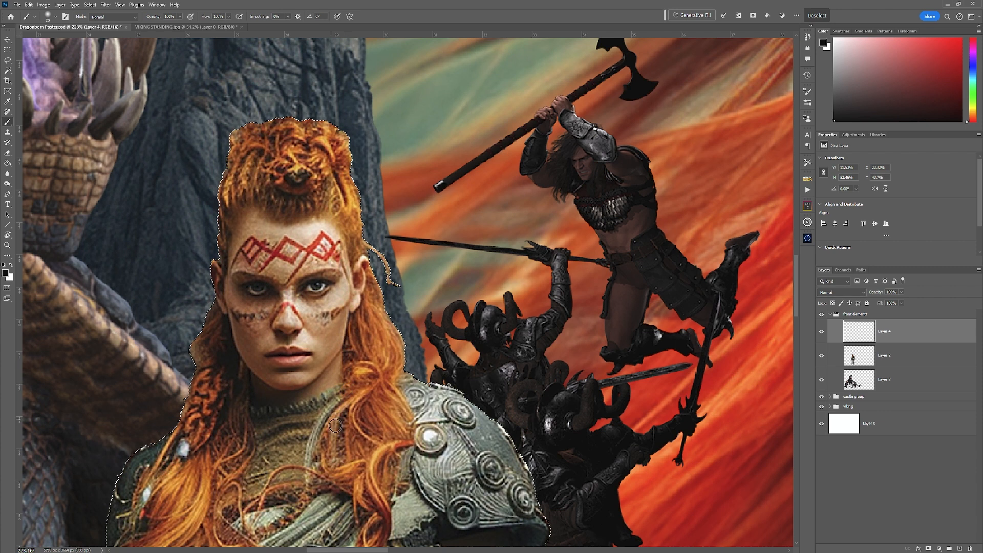
alt+click(759, 337)
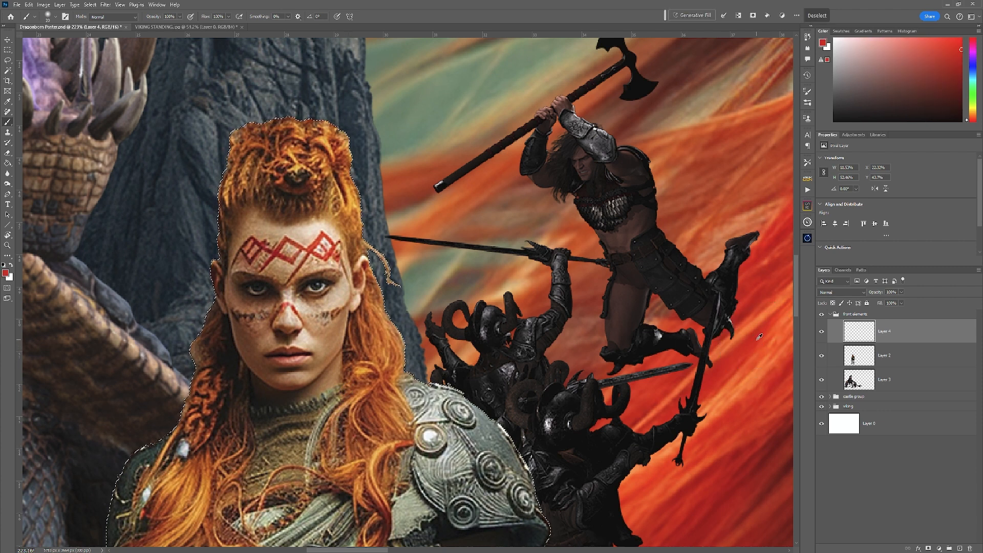
mouse_move(316, 152)
mouse_down()
mouse_move(327, 183)
mouse_move(341, 139)
mouse_move(298, 131)
mouse_move(328, 129)
mouse_up()
mouse_move(259, 125)
mouse_down()
mouse_move(227, 138)
mouse_move(334, 141)
mouse_up()
mouse_move(259, 139)
mouse_down()
mouse_move(303, 135)
mouse_move(357, 153)
mouse_move(326, 162)
mouse_up()
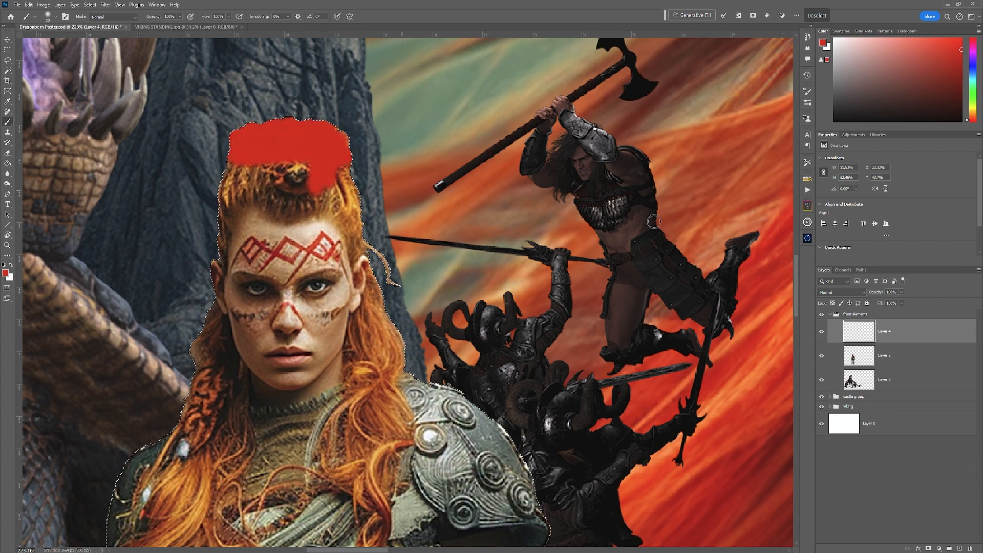
- Lower the paint layer's opacity and brush red over the rest of the top hair and the loose strand beside the ear
click(901, 295)
drag(904, 301, 888, 301)
mouse_move(276, 177)
mouse_down()
mouse_move(302, 177)
mouse_move(247, 174)
mouse_move(220, 253)
mouse_move(224, 204)
mouse_move(308, 204)
mouse_move(263, 191)
mouse_move(314, 208)
mouse_move(266, 207)
mouse_up()
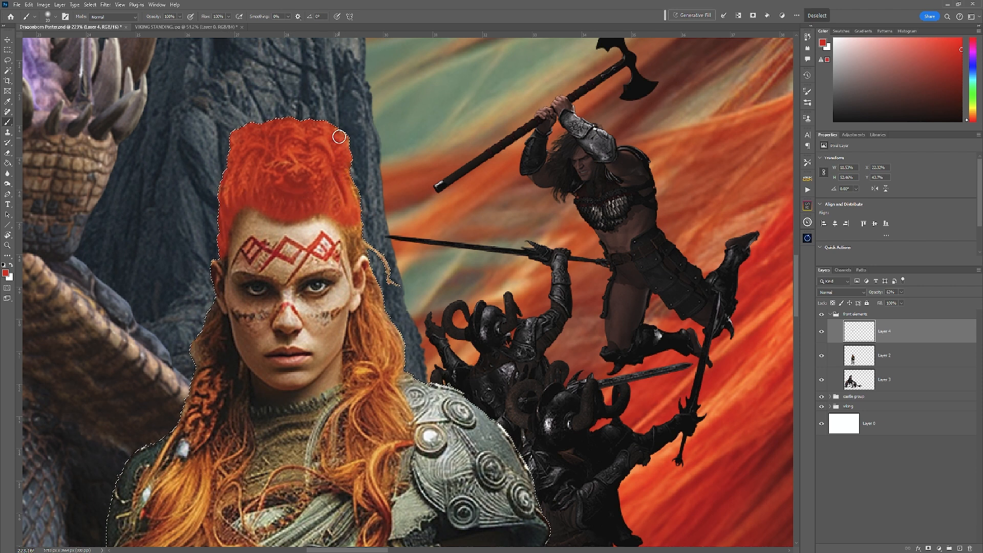
mouse_move(352, 195)
mouse_down()
mouse_move(355, 255)
mouse_move(362, 237)
mouse_move(397, 284)
mouse_up()
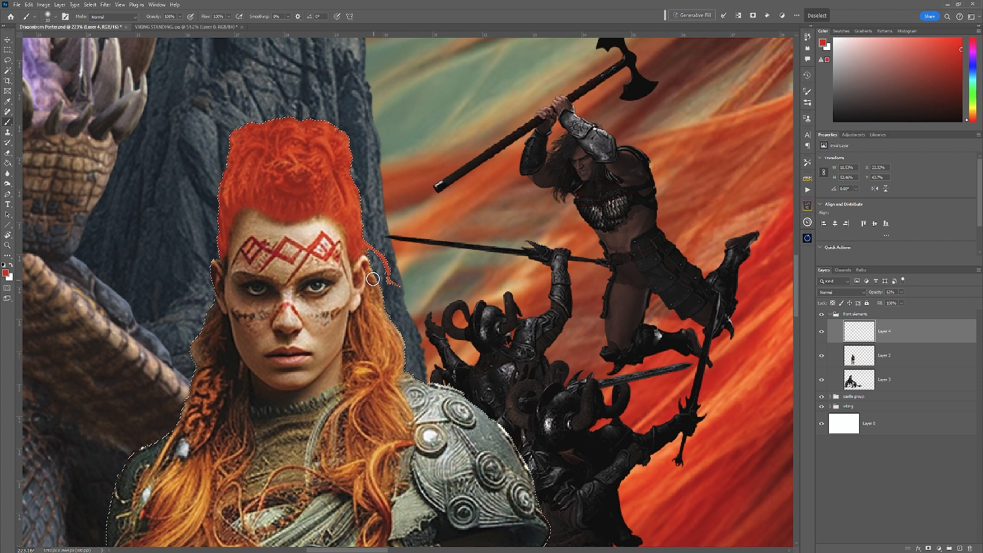
- Paint the long hair lock beside the metal shoulder plate red, following it down to its tips on the chest
mouse_move(355, 344)
mouse_down()
mouse_move(358, 376)
mouse_move(369, 335)
mouse_up()
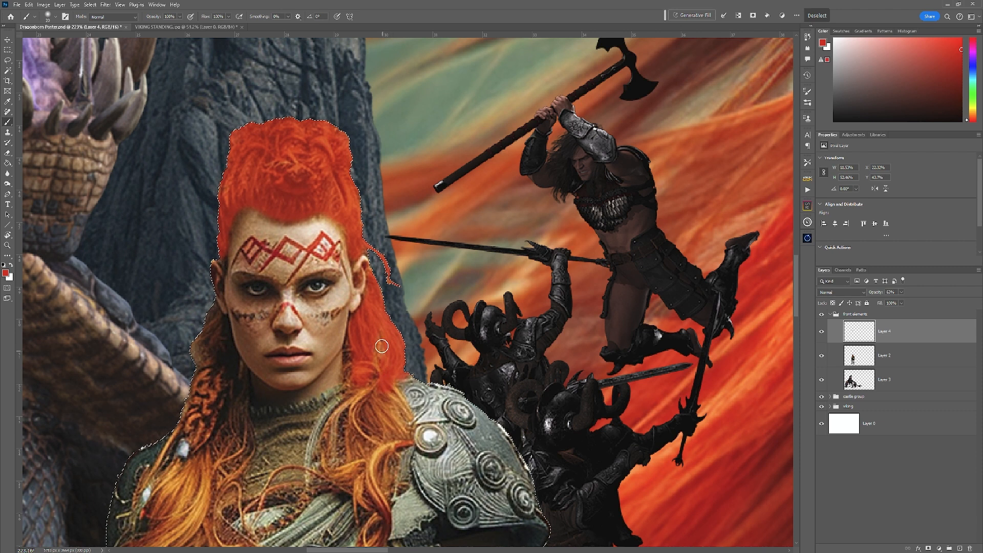
mouse_move(375, 368)
mouse_down()
mouse_move(356, 440)
mouse_move(357, 471)
mouse_move(372, 395)
mouse_move(362, 449)
mouse_move(369, 473)
mouse_move(383, 394)
mouse_move(403, 410)
mouse_move(384, 451)
mouse_move(400, 415)
mouse_move(388, 385)
mouse_move(343, 413)
mouse_move(364, 383)
mouse_move(350, 372)
mouse_move(359, 347)
mouse_move(384, 388)
mouse_move(364, 498)
mouse_move(368, 470)
mouse_move(384, 518)
mouse_move(359, 472)
mouse_move(332, 475)
mouse_move(436, 436)
mouse_move(331, 445)
mouse_move(330, 466)
mouse_move(357, 461)
mouse_move(352, 426)
mouse_move(362, 411)
mouse_move(348, 435)
mouse_move(351, 462)
mouse_move(336, 416)
mouse_move(330, 456)
mouse_up()
key(space)
drag(400, 437, 440, 271)
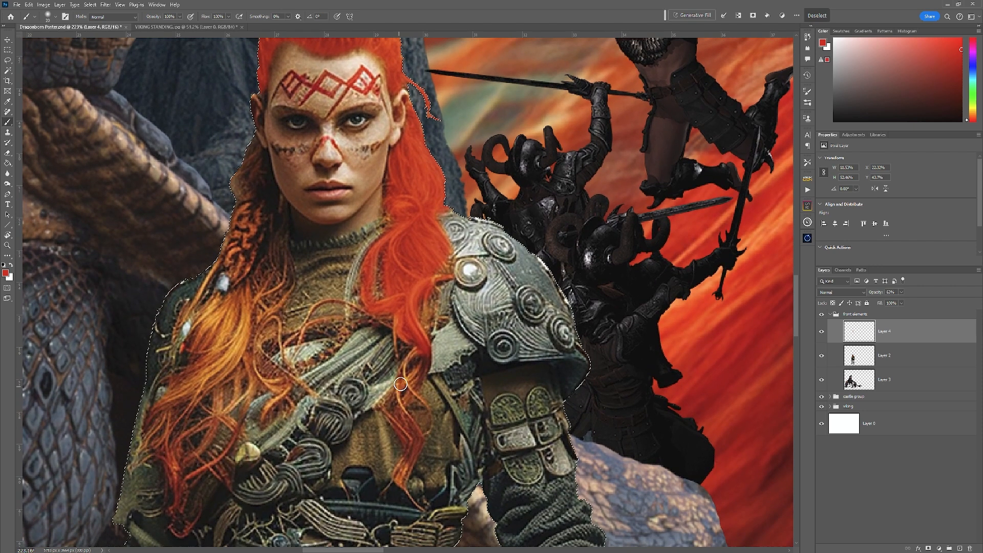
mouse_move(419, 363)
mouse_down()
mouse_move(388, 408)
mouse_move(406, 389)
mouse_move(408, 360)
mouse_up()
- Paint the braided hair lock on the opposite side of the face red down to its ends and clear the selection
mouse_move(257, 211)
mouse_down()
mouse_move(241, 255)
mouse_move(251, 214)
mouse_move(226, 258)
mouse_move(251, 218)
mouse_move(256, 145)
mouse_move(260, 217)
mouse_move(264, 182)
mouse_move(267, 206)
mouse_move(238, 286)
mouse_move(246, 159)
mouse_move(237, 192)
mouse_move(250, 144)
mouse_move(223, 307)
mouse_move(244, 282)
mouse_move(215, 375)
mouse_move(244, 319)
mouse_move(219, 337)
mouse_move(246, 301)
mouse_move(207, 348)
mouse_move(216, 308)
mouse_move(198, 337)
mouse_move(194, 320)
mouse_move(186, 333)
mouse_move(178, 326)
mouse_move(195, 322)
mouse_move(225, 256)
mouse_move(238, 304)
mouse_move(213, 366)
mouse_move(162, 410)
mouse_move(178, 480)
mouse_move(152, 426)
mouse_move(168, 441)
mouse_move(226, 420)
mouse_move(249, 383)
mouse_move(243, 354)
mouse_move(235, 396)
mouse_move(232, 370)
mouse_move(175, 468)
mouse_move(202, 465)
mouse_move(238, 437)
mouse_move(261, 382)
mouse_move(279, 390)
mouse_move(269, 408)
mouse_move(259, 345)
mouse_move(279, 303)
mouse_move(263, 288)
mouse_move(283, 275)
mouse_move(279, 253)
mouse_move(261, 242)
mouse_up()
drag(277, 323, 281, 390)
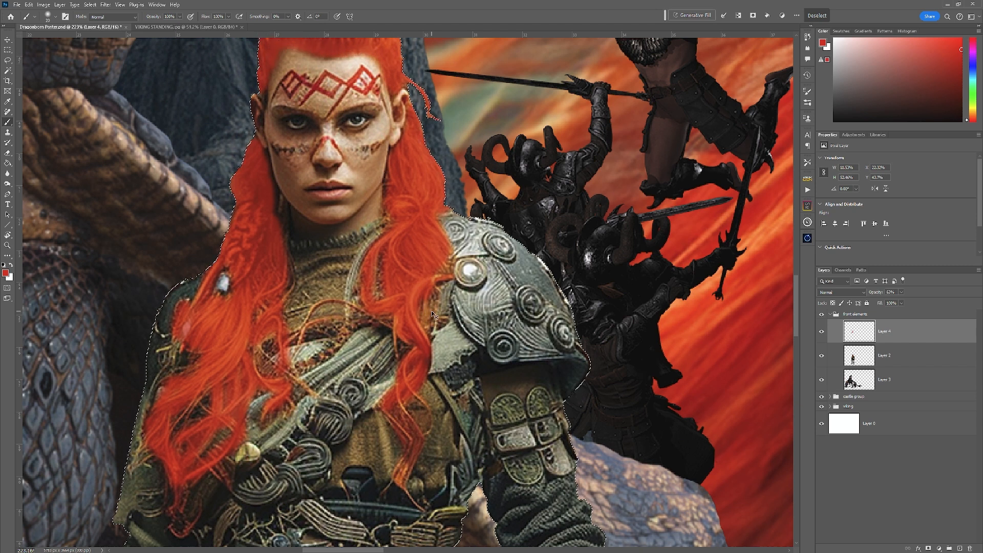
key(ctrl+d)
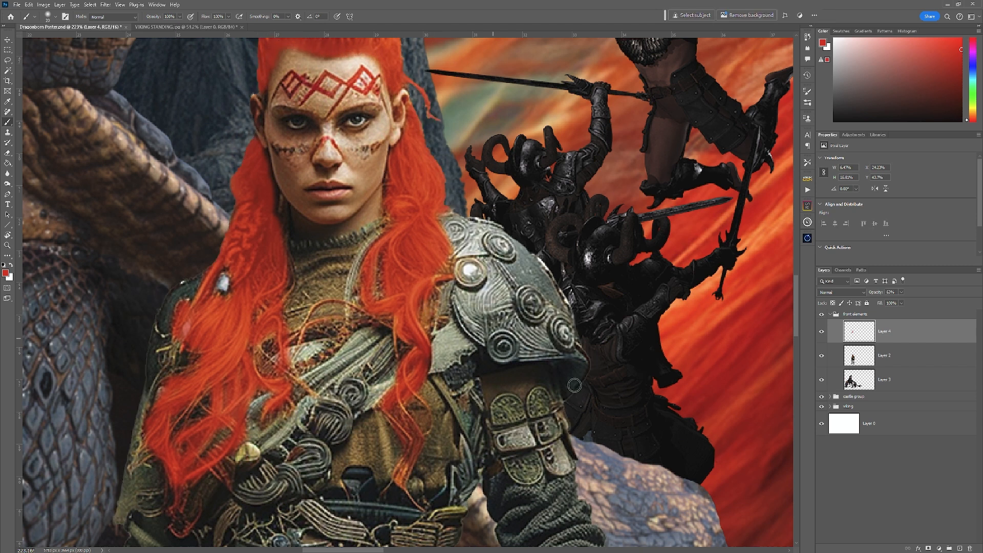
- Expand the viking group, check the hair layer's blend mode and opacity, and reselect the new red paint layer
click(830, 407)
click(909, 423)
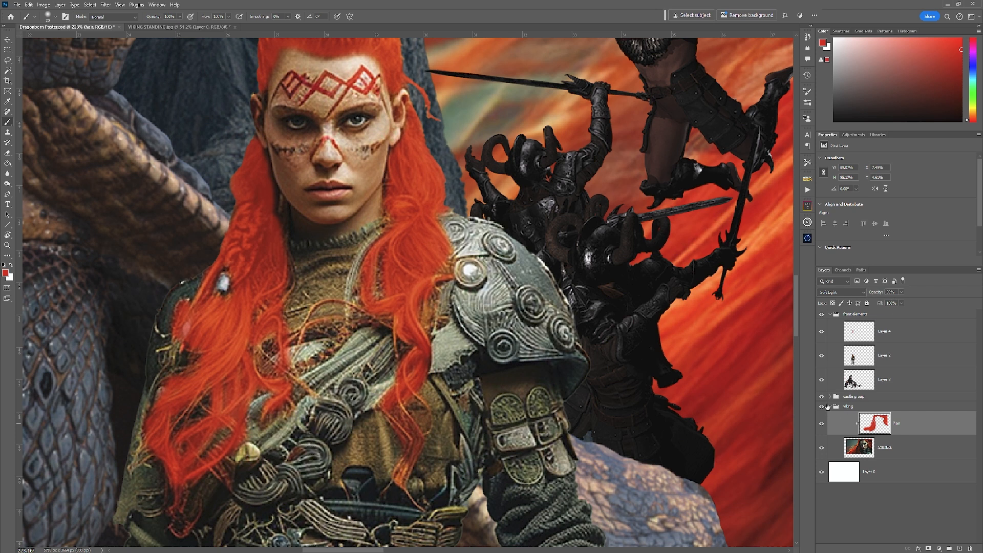
click(907, 331)
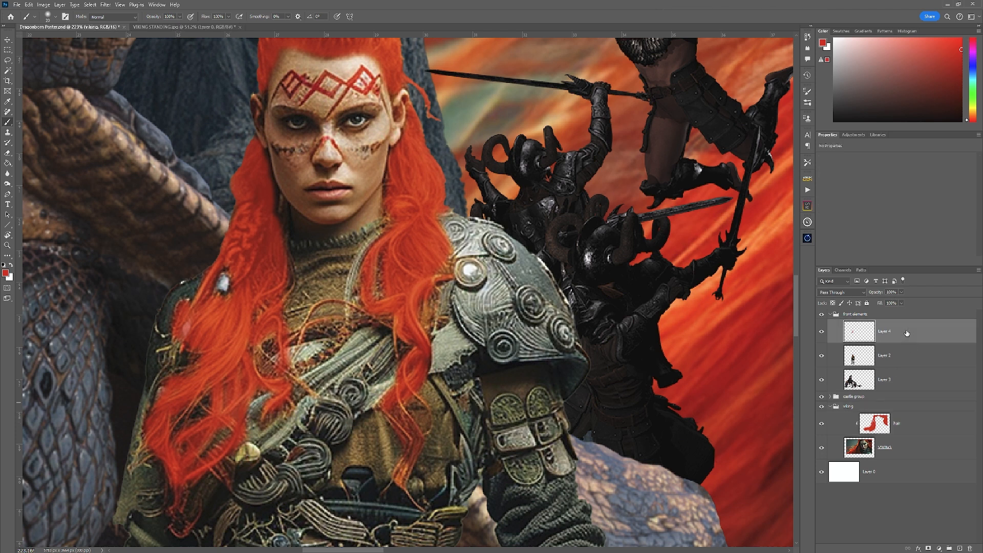
- Set the red hair paint layer's blend mode to Soft Light and raise its opacity, comparing it with the large portrait's hair
click(864, 296)
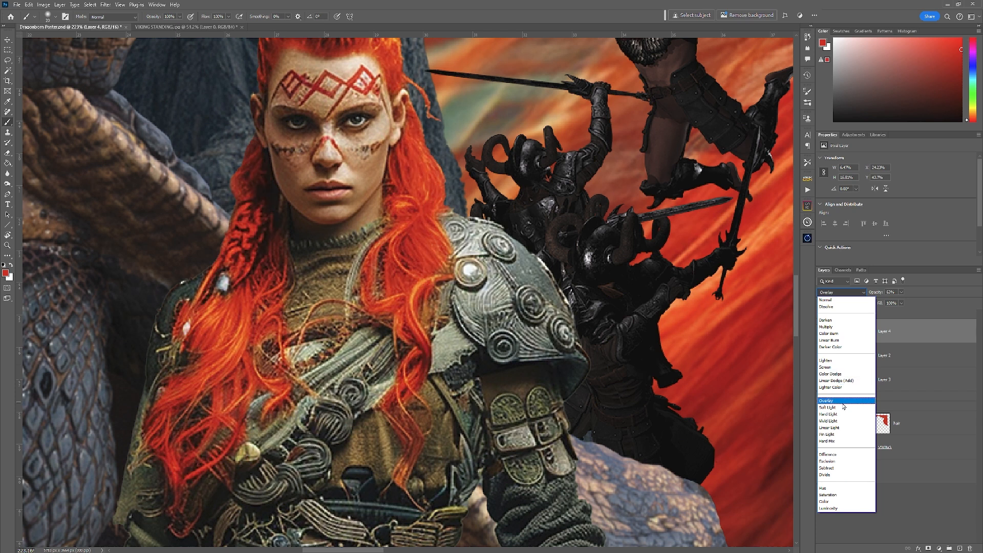
click(843, 408)
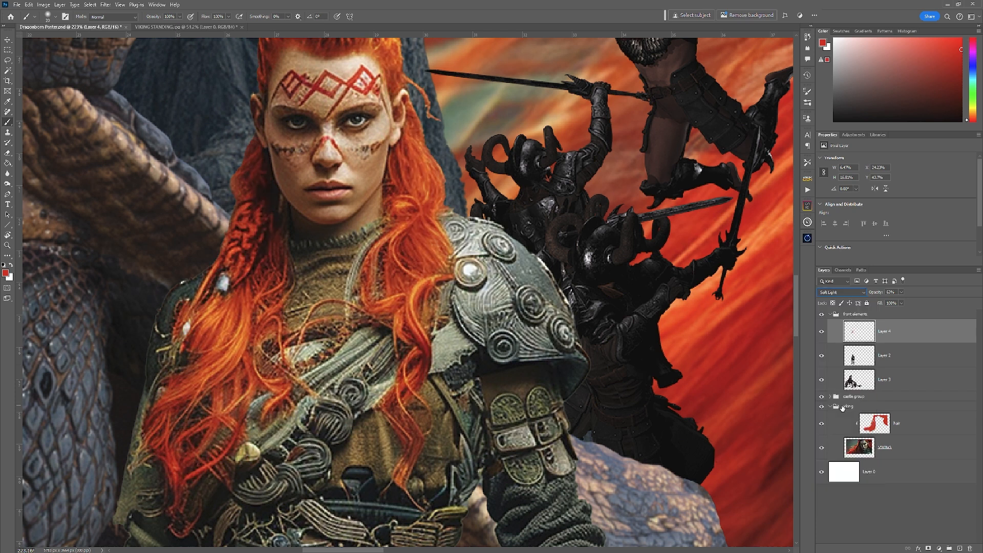
click(902, 293)
key(ctrl+minus)
key(ctrl+minus)
key(ctrl+minus)
key(ctrl+minus)
key(ctrl+minus)
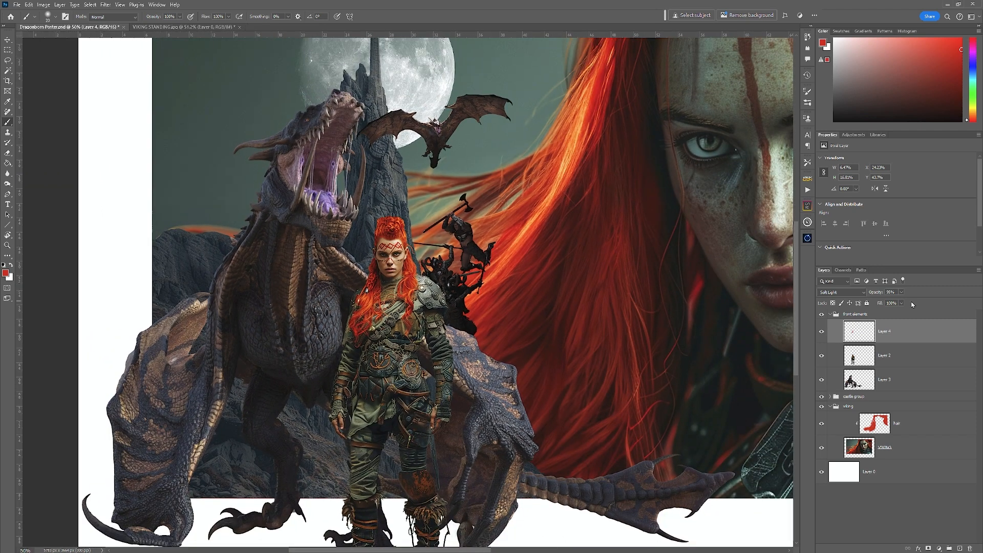
mouse_move(622, 289)
mouse_down()
mouse_move(555, 340)
mouse_move(468, 323)
mouse_move(409, 348)
mouse_move(454, 376)
mouse_move(506, 386)
mouse_up()
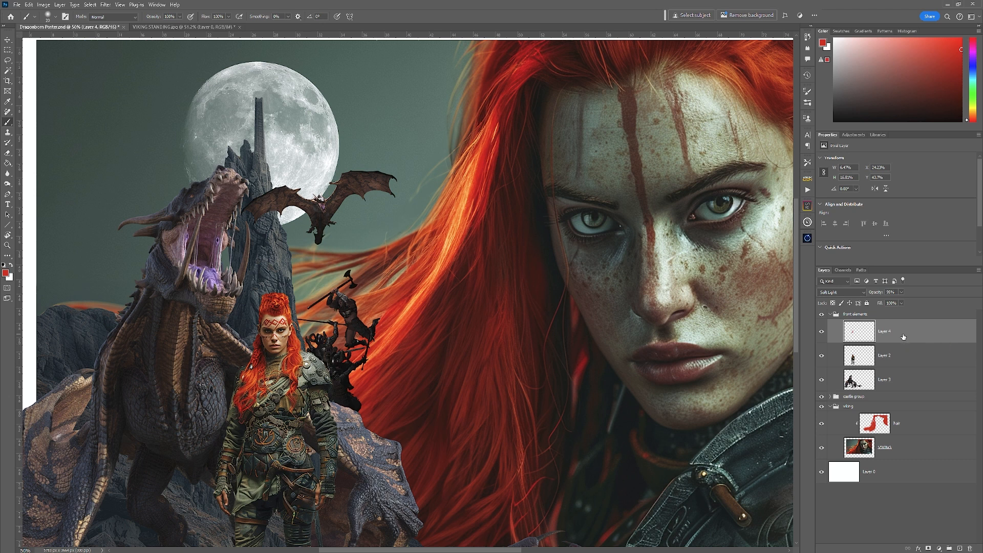
- Raise the red hair paint's saturation and slightly increase its lightness with a Hue/Saturation adjustment
key(ctrl+u)
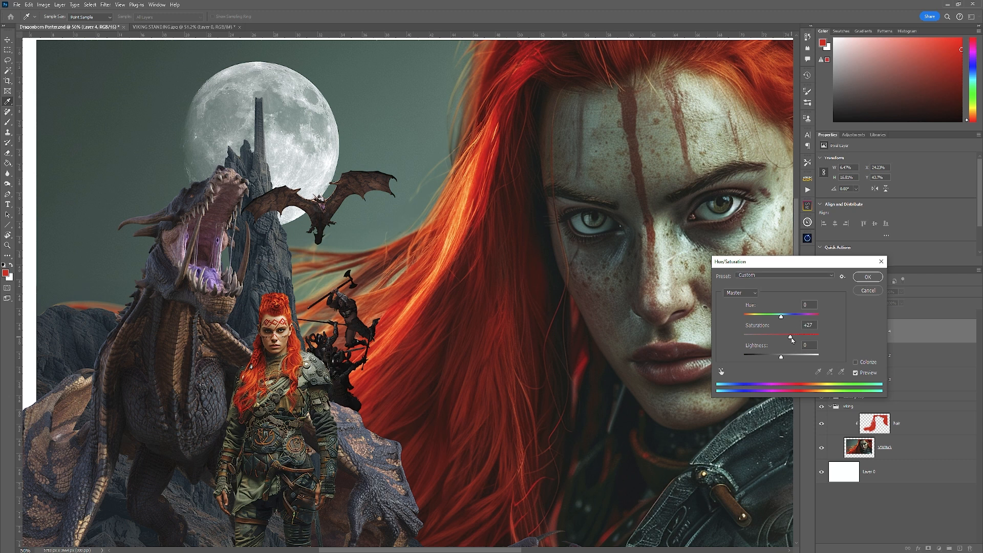
mouse_move(785, 339)
mouse_down()
mouse_move(760, 338)
mouse_move(800, 341)
mouse_up()
drag(780, 358, 783, 357)
click(868, 277)
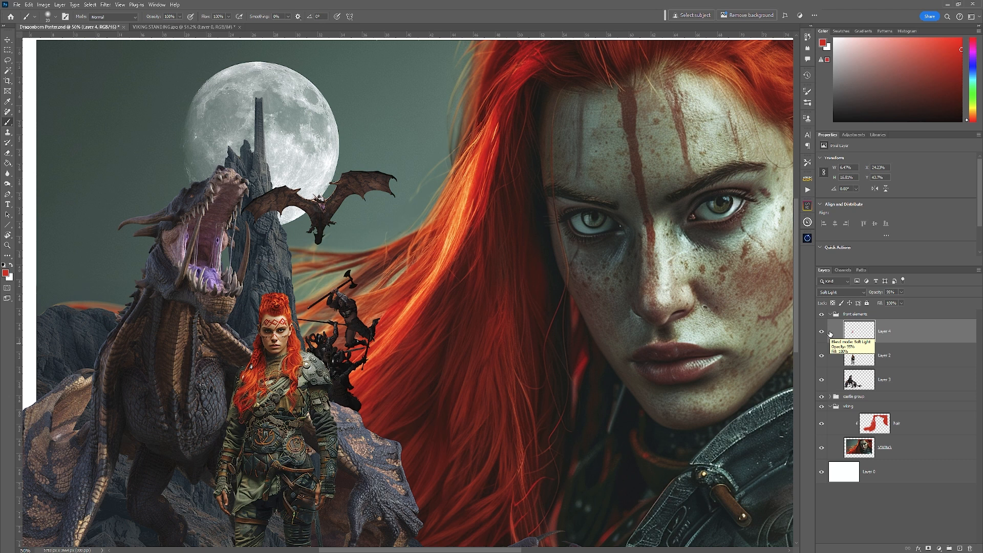
- Collapse the front elements group and select the MOON layer inside the castle group
click(855, 135)
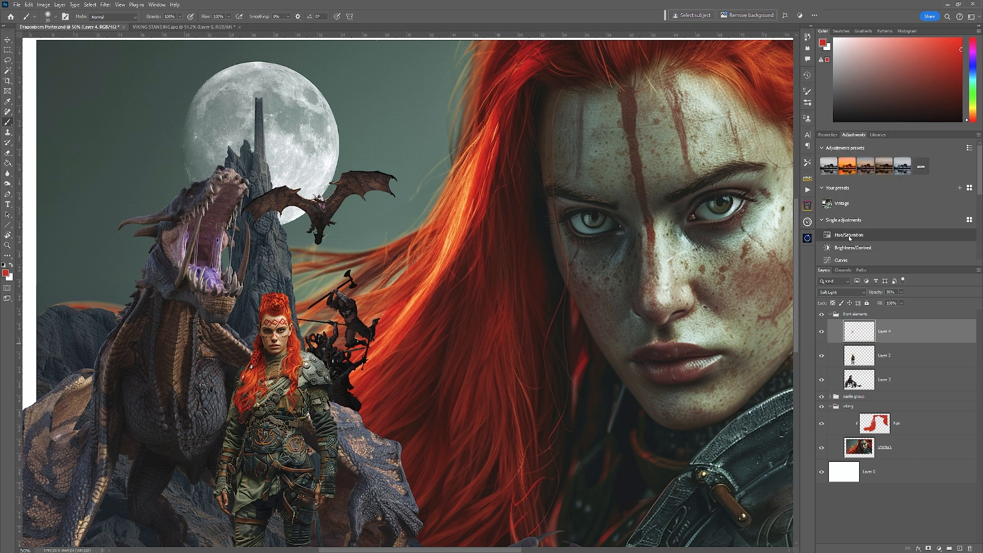
click(830, 315)
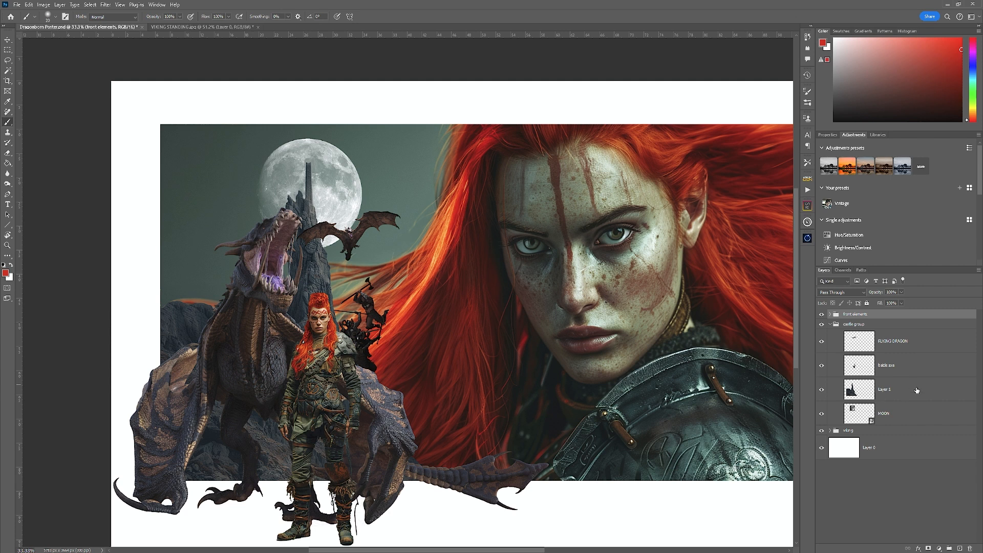
click(898, 413)
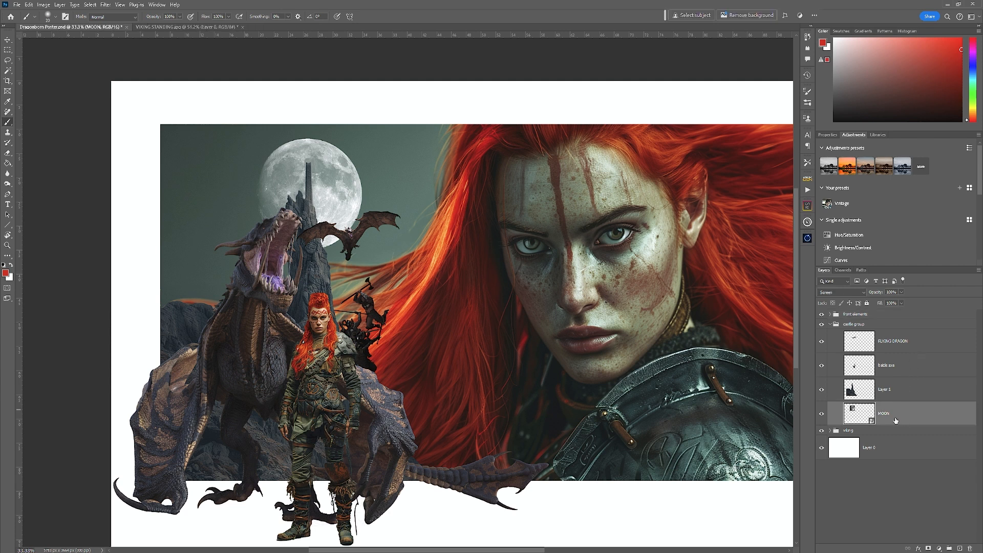
- Make a rectangular selection over the moonlit sky, from the artwork's upper corner to the edge of the portrait's face
click(8, 50)
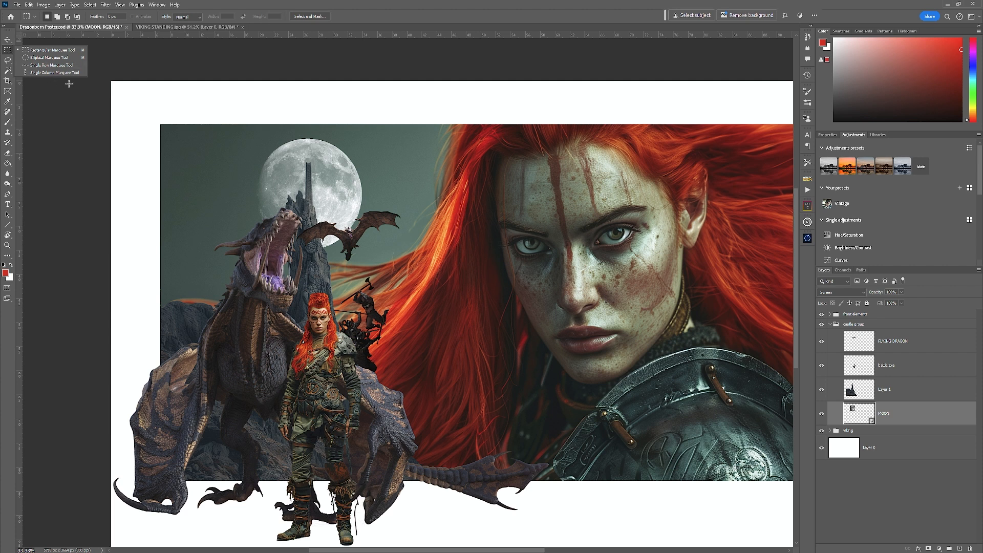
click(51, 50)
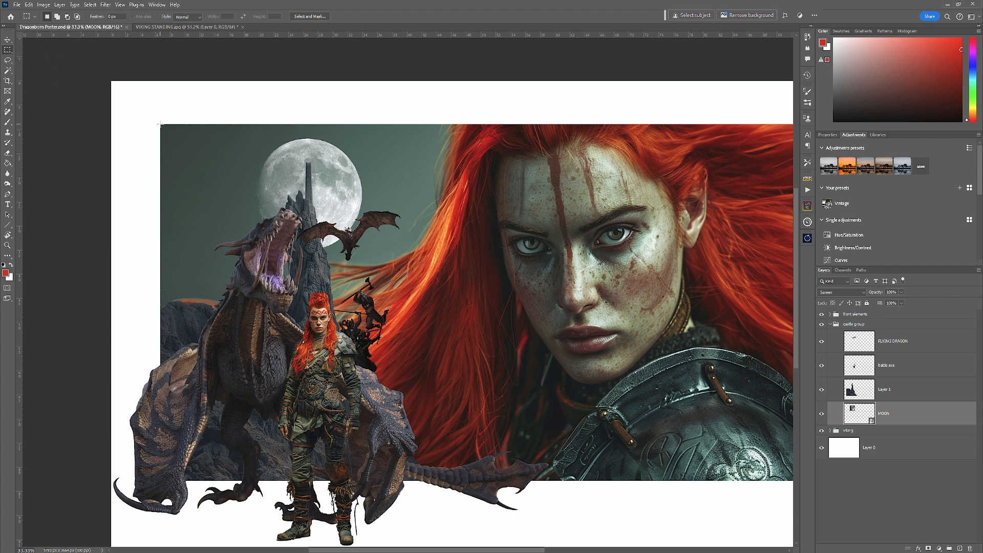
drag(161, 124, 476, 326)
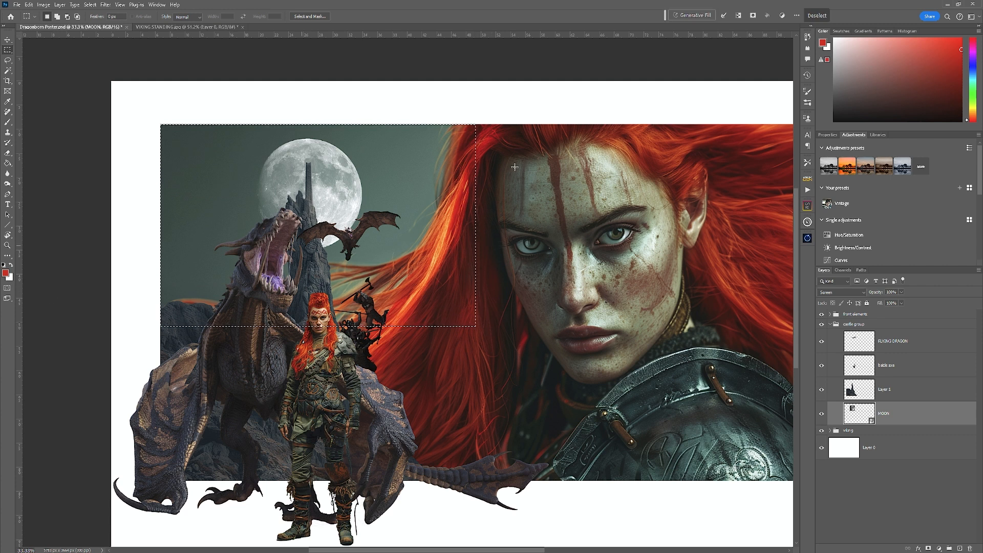
- Add a new layer above MOON, fill the selected sky area with dark navy blue, and clear the selection
click(972, 68)
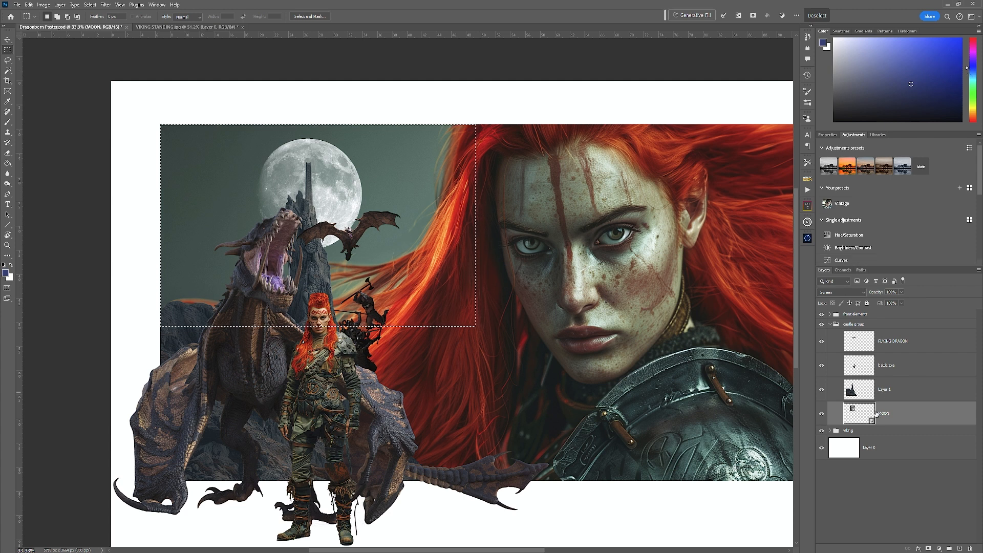
click(960, 549)
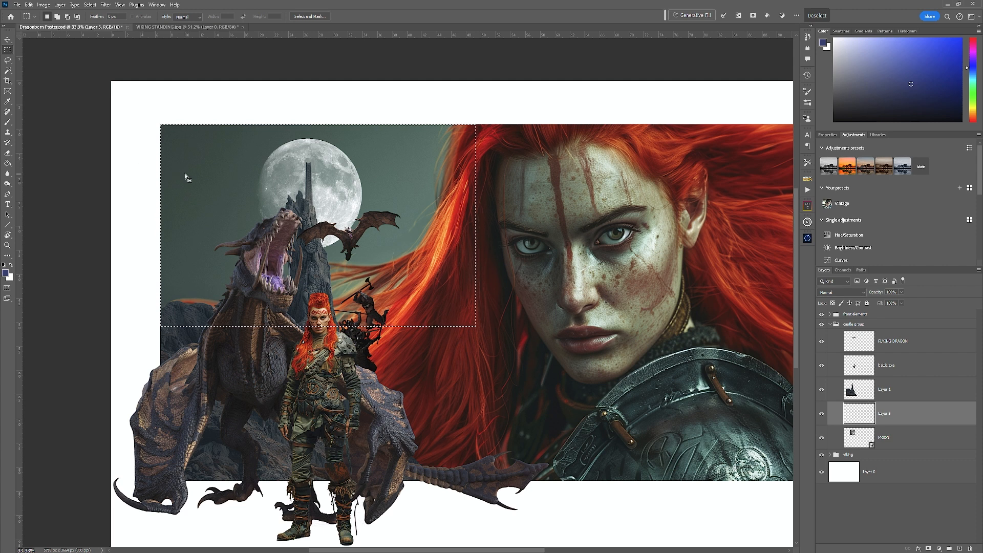
click(10, 167)
click(172, 188)
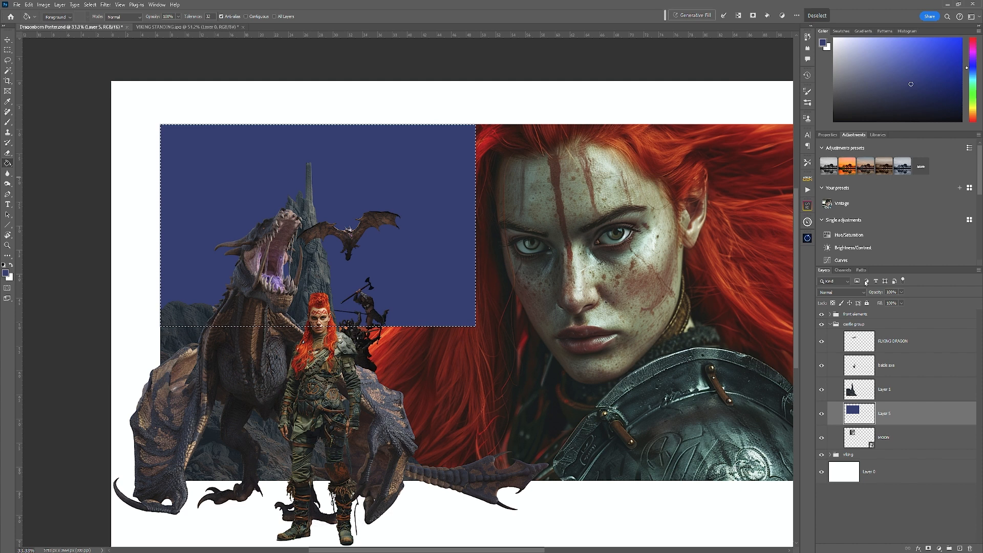
click(907, 93)
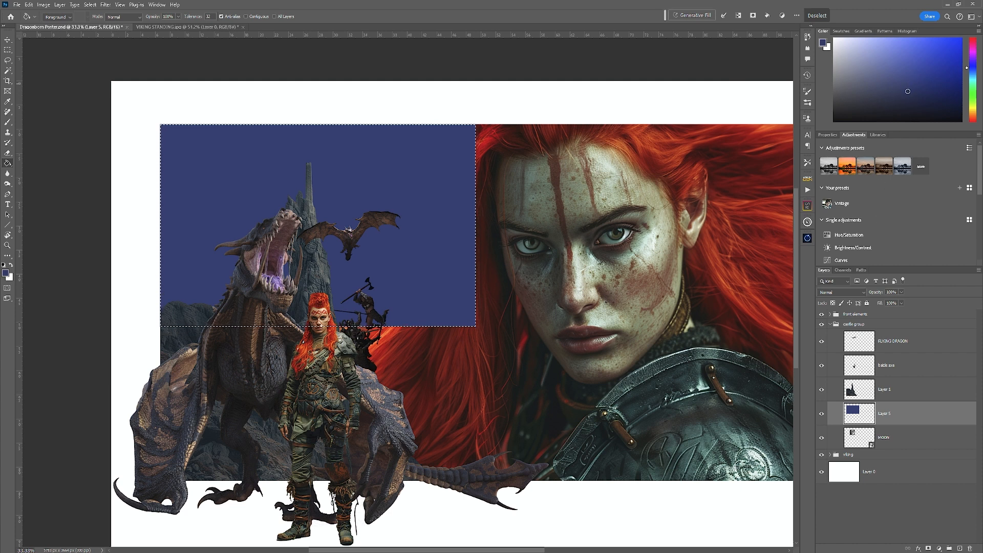
click(433, 200)
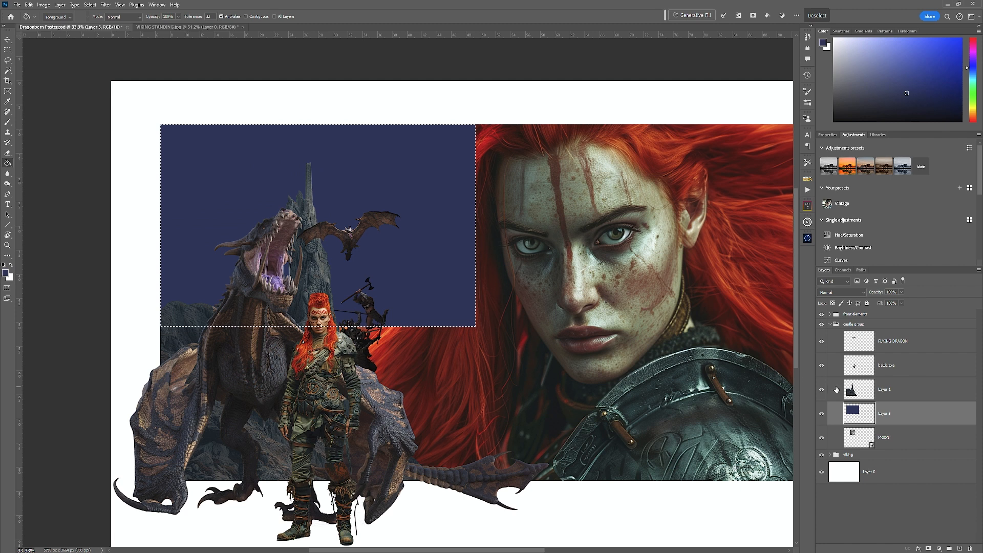
key(ctrl+d)
- Move the navy layer below the MOON layer and set its blend mode to Soft Light
drag(918, 426, 918, 448)
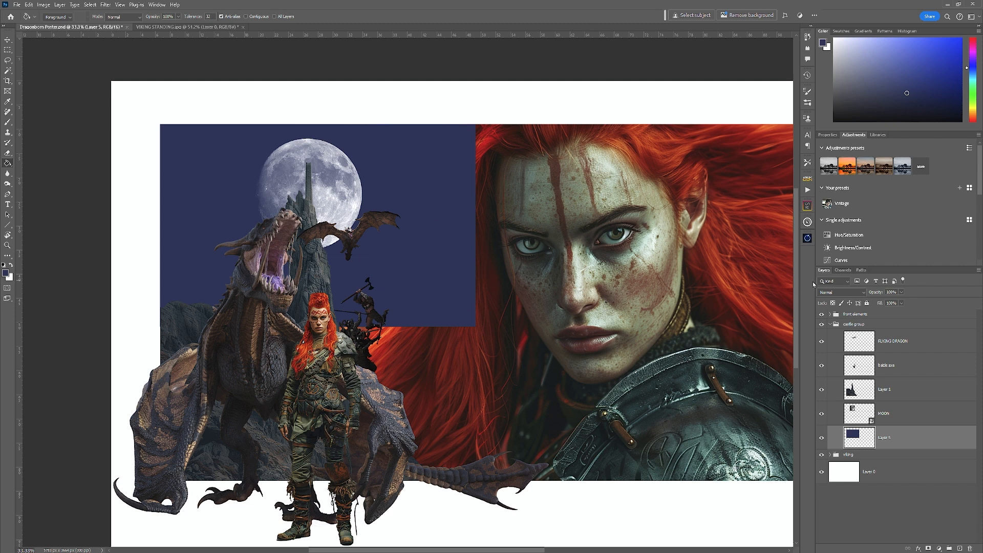
click(864, 292)
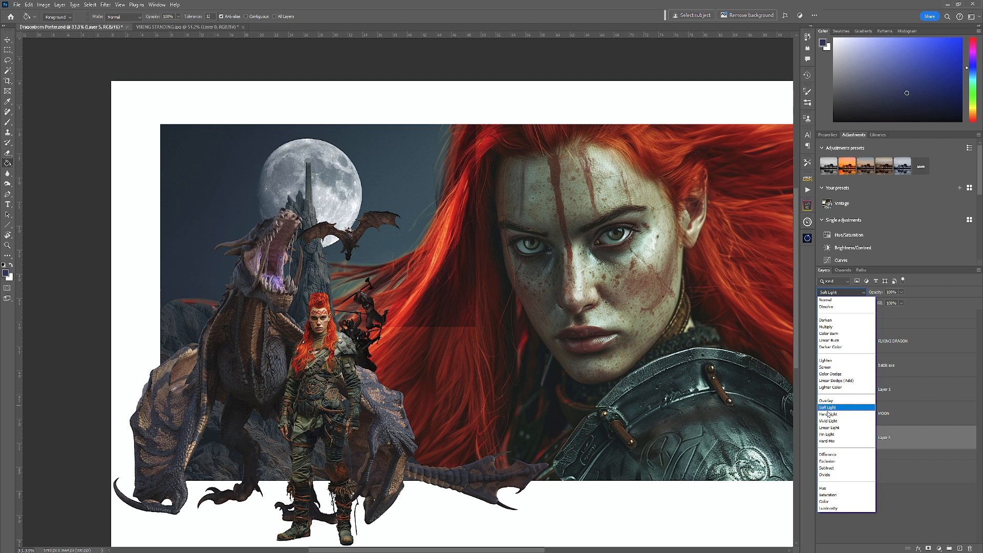
click(828, 412)
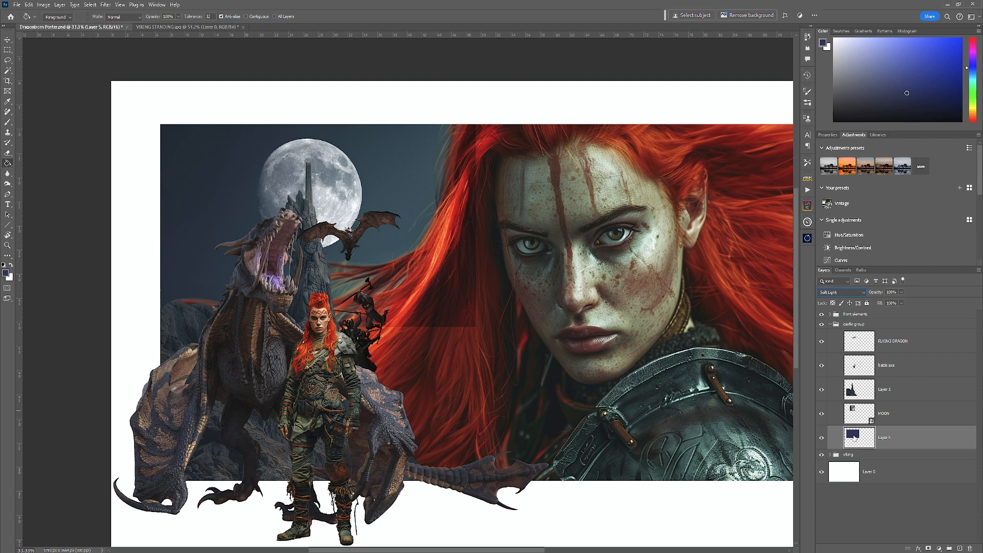
- Add a mask to the navy layer and paint black with a large soft brush to uncover the portrait's red hair
click(929, 549)
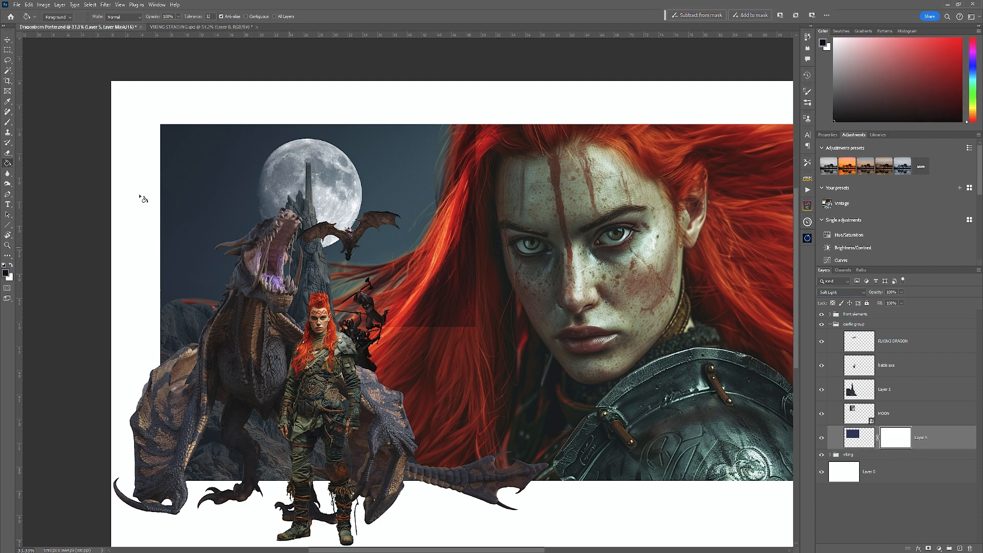
click(8, 122)
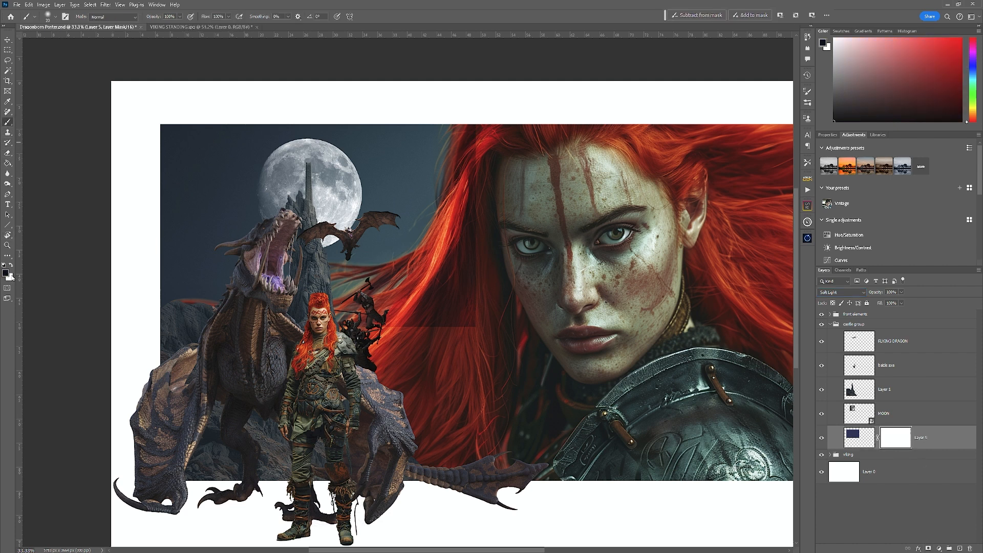
key(bracketright)
key(bracketright)
key(bracketright)
key(bracketright)
key(bracketright)
key(bracketright)
key(bracketright)
key(bracketright)
key(bracketright)
key(bracketright)
key(bracketright)
key(bracketright)
key(bracketright)
key(bracketright)
key(bracketright)
key(bracketright)
key(bracketright)
key(bracketright)
key(bracketright)
key(bracketright)
mouse_move(487, 242)
mouse_down()
mouse_move(508, 275)
mouse_move(479, 283)
mouse_move(437, 329)
mouse_move(463, 304)
mouse_move(364, 370)
mouse_move(435, 316)
mouse_move(393, 339)
mouse_move(498, 229)
mouse_move(498, 165)
mouse_move(525, 144)
mouse_move(505, 168)
mouse_move(505, 189)
mouse_up()
mouse_move(315, 340)
mouse_down()
mouse_move(208, 358)
mouse_move(461, 292)
mouse_move(507, 154)
mouse_up()
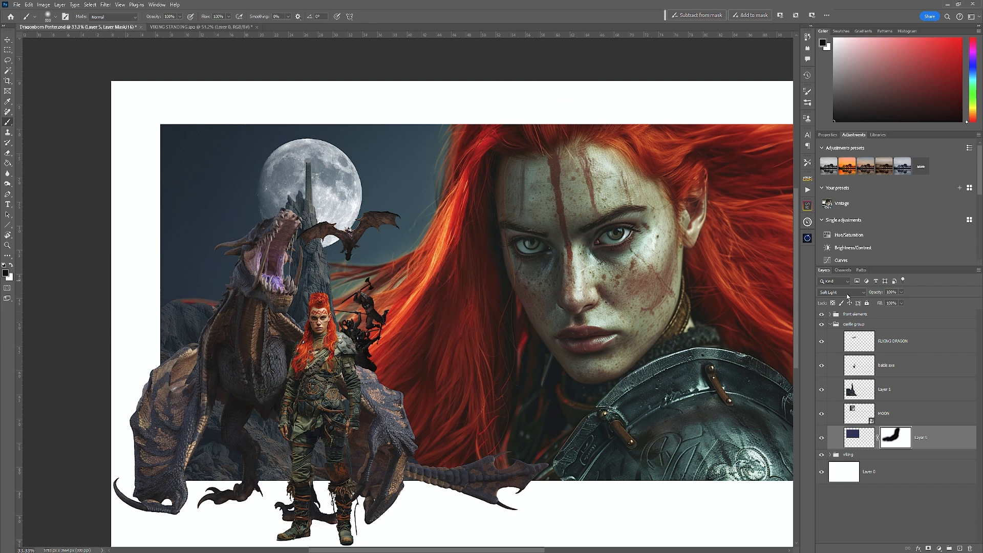
- Compare the sky and hair with the navy layer hidden and shown
click(823, 440)
click(822, 440)
click(822, 440)
click(823, 440)
click(823, 440)
click(824, 440)
- Refine the navy layer's mask with white around the fighting warriors and black over the hair just below them
key(x)
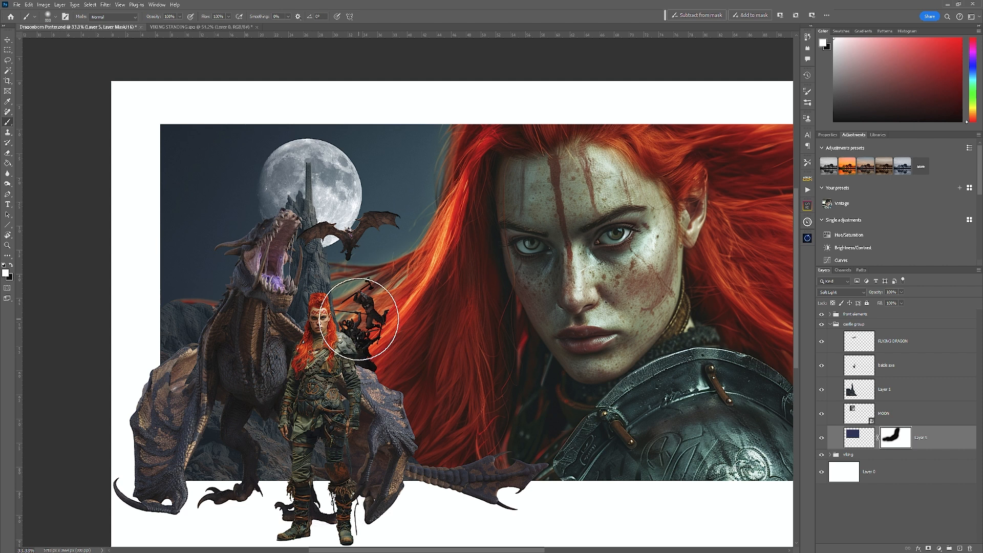
drag(403, 302, 355, 323)
key(x)
mouse_move(416, 372)
mouse_down()
mouse_move(419, 347)
mouse_move(376, 338)
mouse_move(347, 369)
mouse_up()
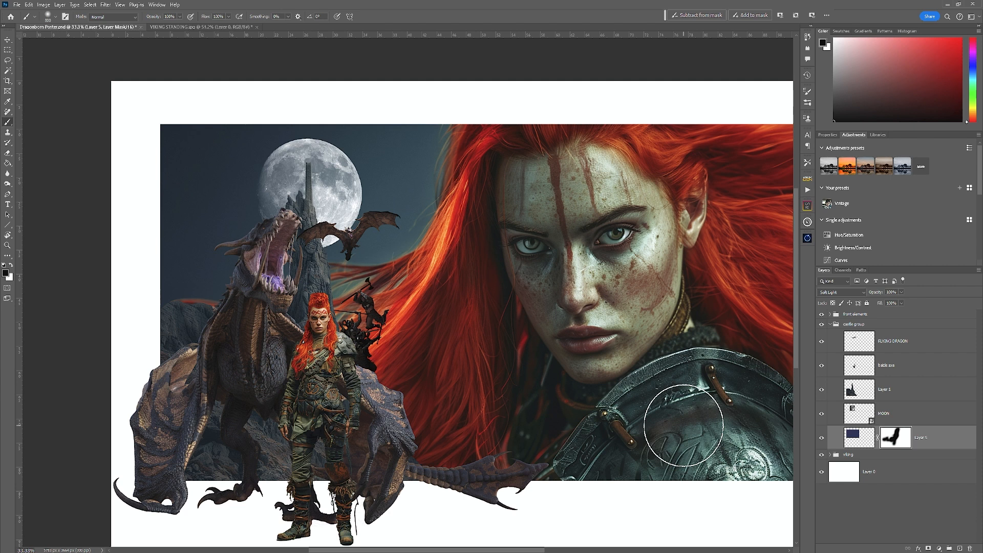
- Add a new layer above MOON and dab a large soft white glow centred on the moon
click(919, 416)
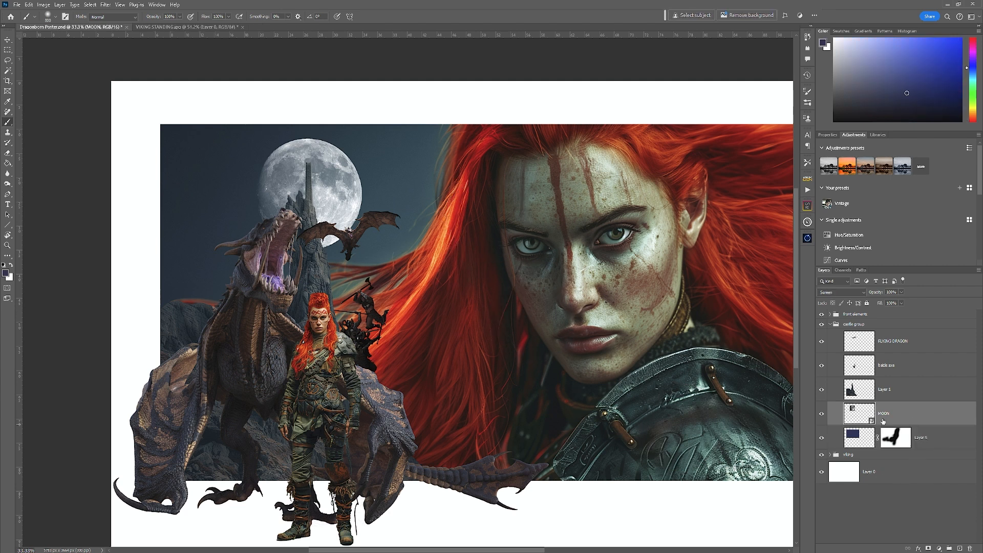
click(960, 548)
click(10, 265)
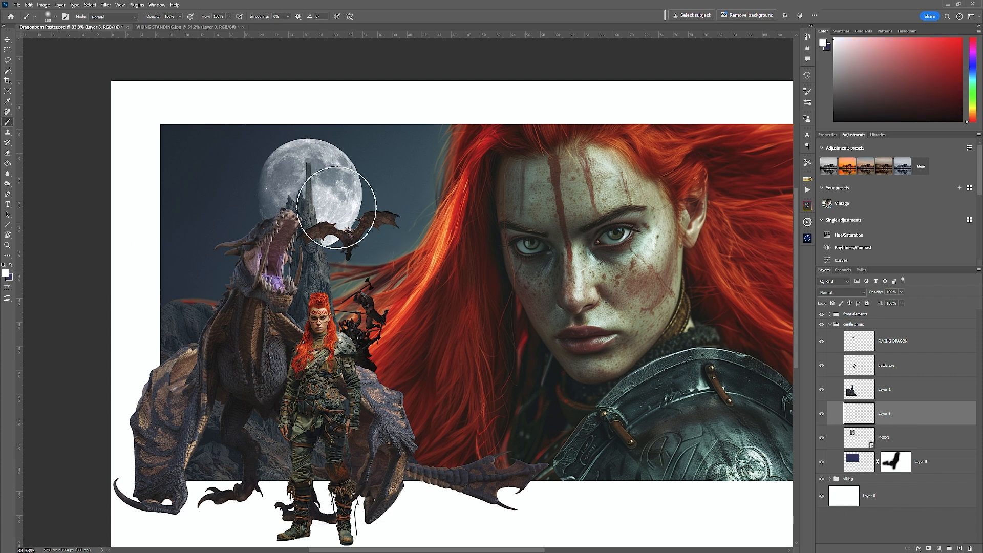
key(bracketright)
key(bracketright)
key(bracketright)
key(bracketright)
key(bracketright)
key(bracketright)
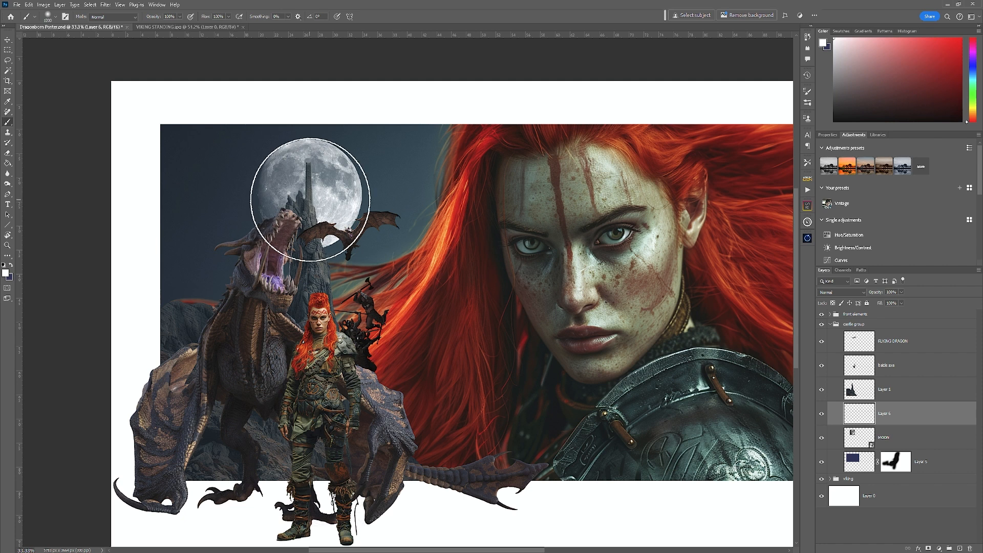
click(309, 196)
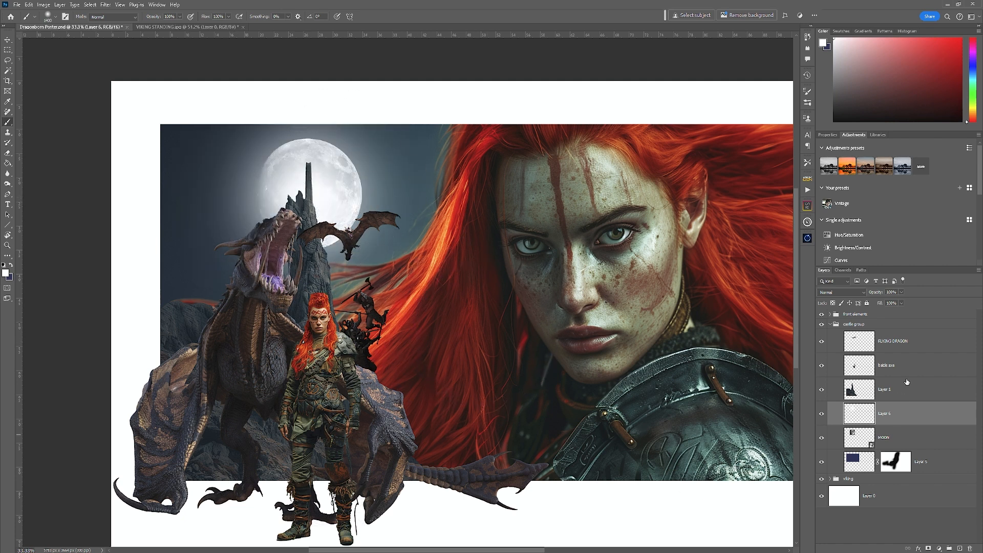
- Set the moon glow layer to Soft Light and compare the moon with the glow hidden and shown
click(862, 291)
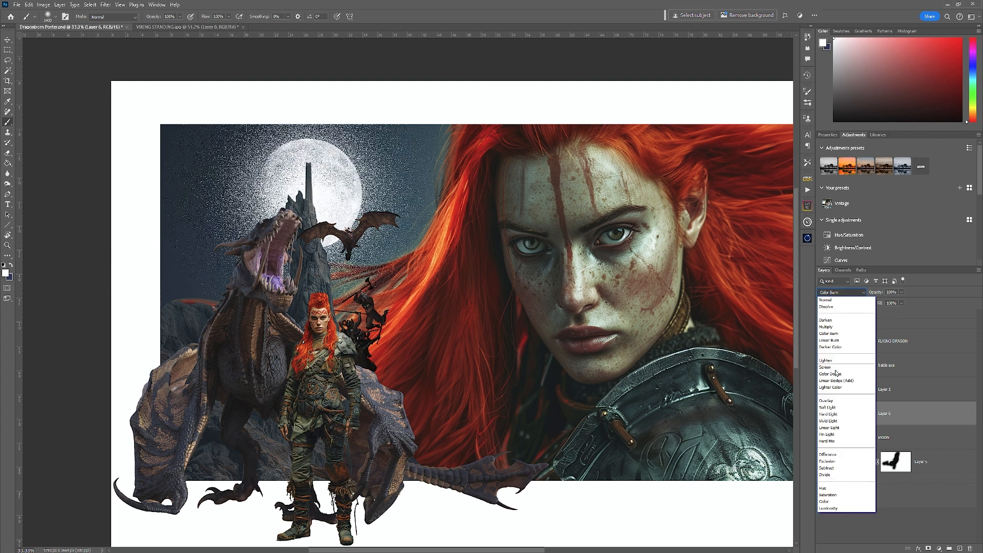
click(837, 409)
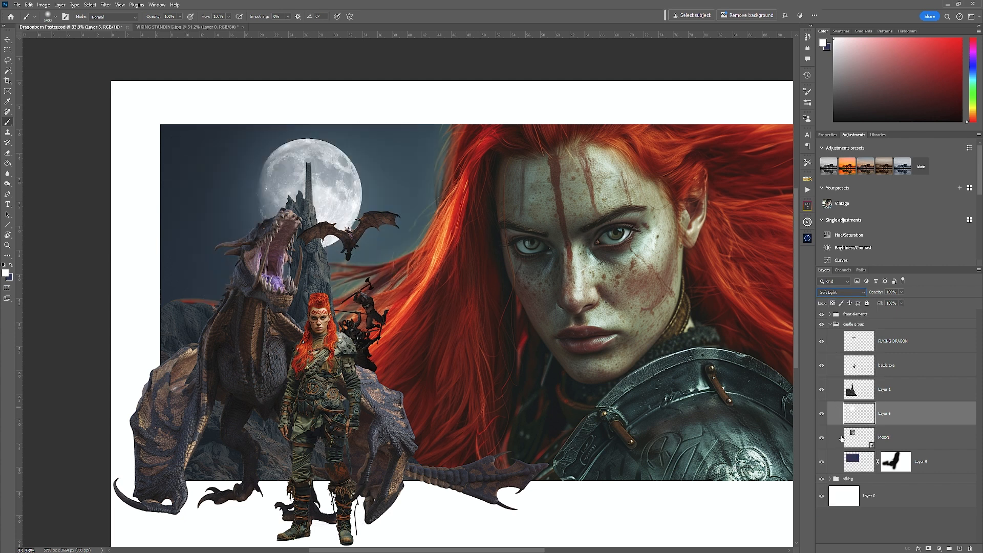
click(822, 414)
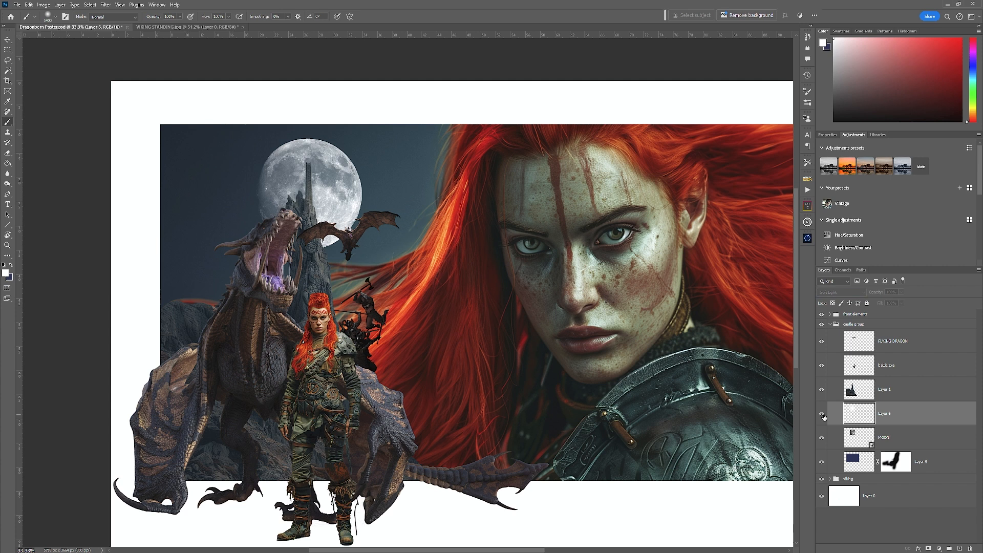
click(822, 415)
click(822, 415)
click(822, 414)
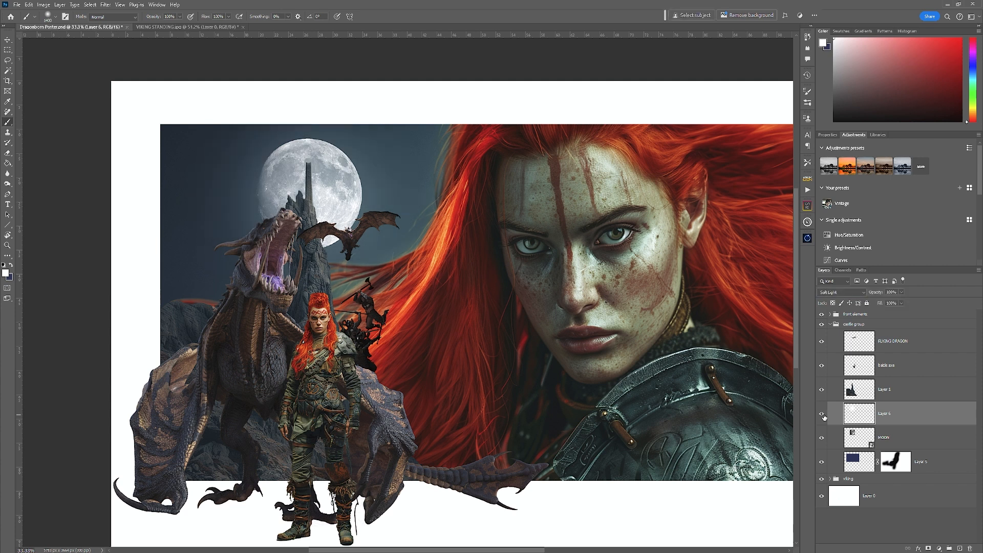
- Add a new layer directly above MOON and brush a white haze low across the sky behind the dragon and warriors
click(915, 441)
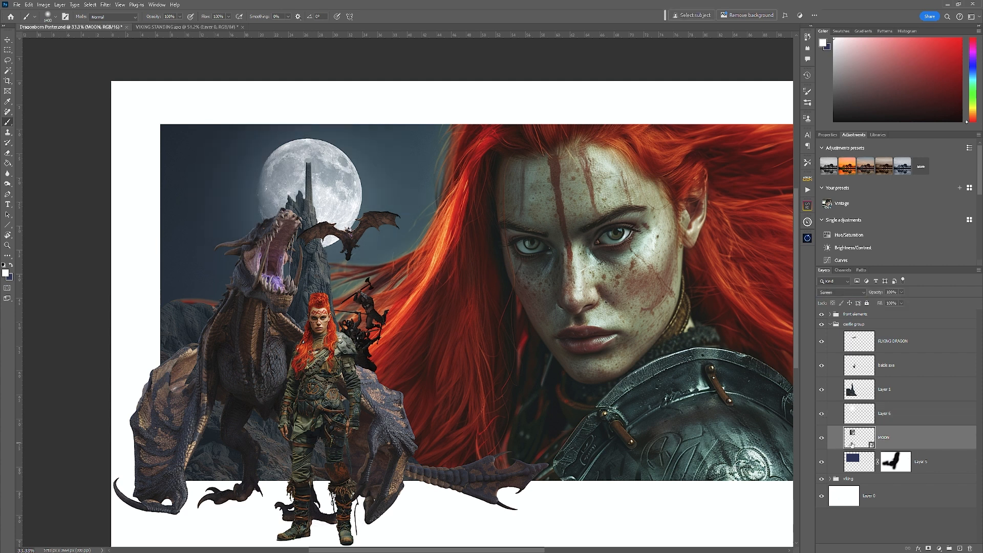
click(959, 549)
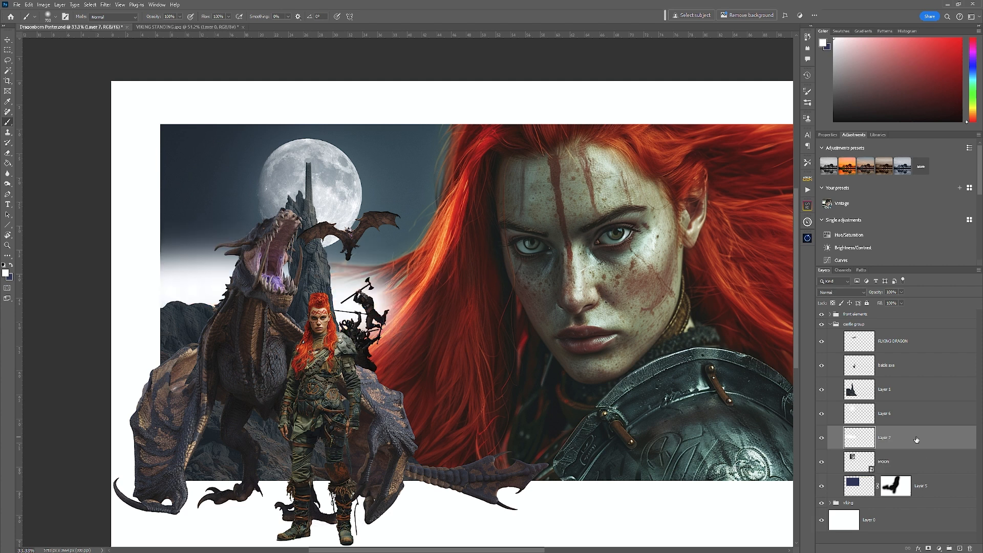
- Replace the haze layer above MOON with a new one, brush a softer white haze low across the sky, and slightly reduce its opacity
key(Delete)
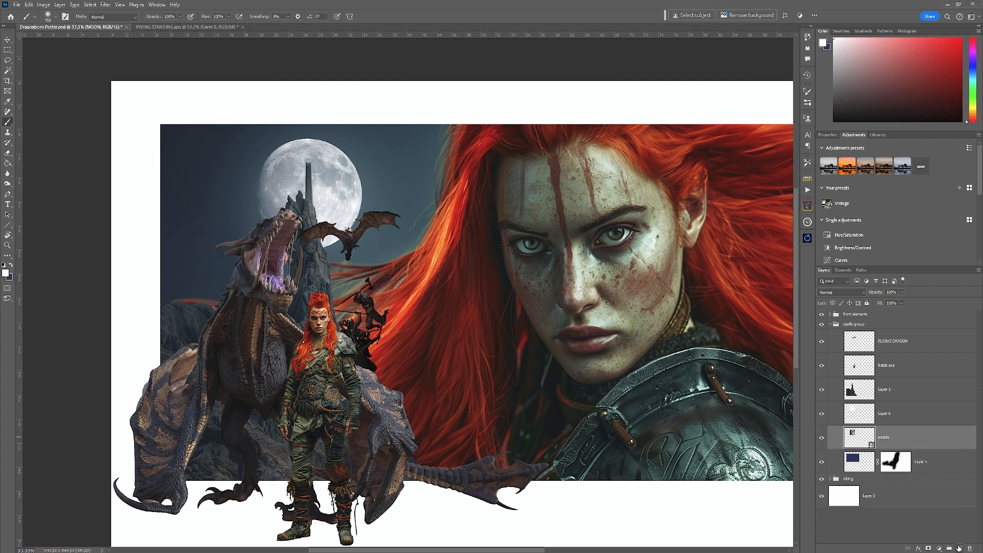
click(959, 548)
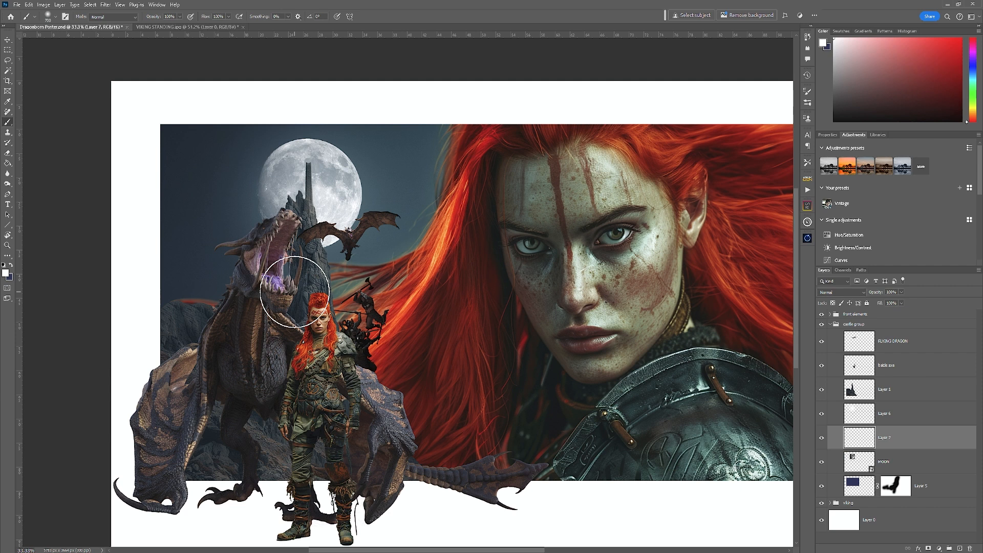
key(bracketleft)
key(bracketleft)
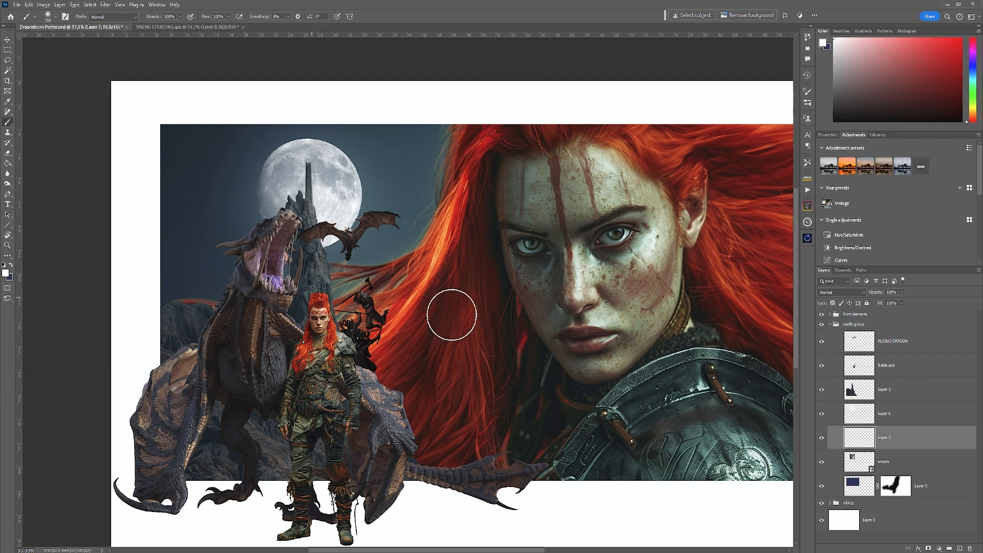
click(901, 292)
mouse_move(347, 333)
mouse_down()
mouse_move(243, 293)
mouse_move(142, 307)
mouse_move(353, 321)
mouse_move(203, 299)
mouse_move(154, 306)
mouse_move(315, 328)
mouse_move(174, 292)
mouse_move(99, 248)
mouse_up()
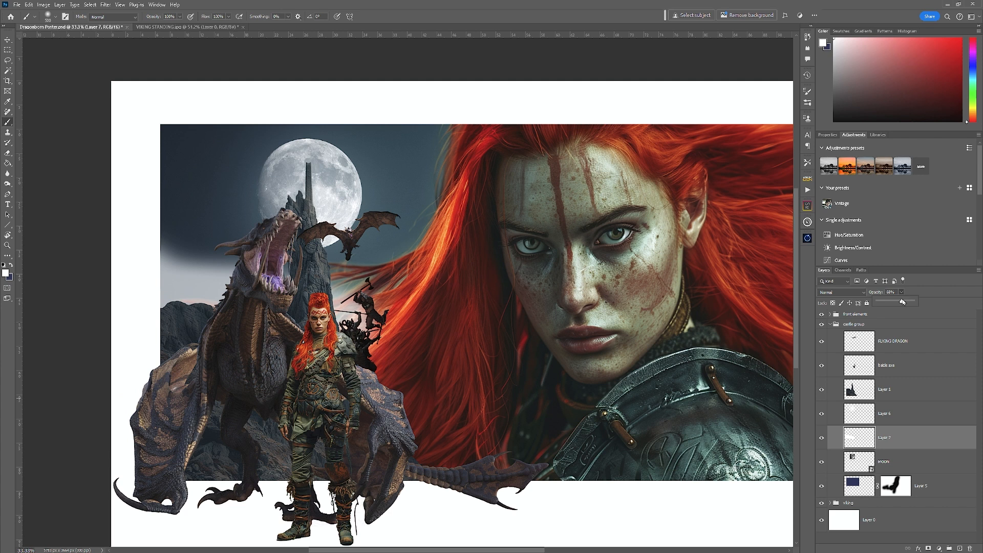
drag(908, 303, 909, 305)
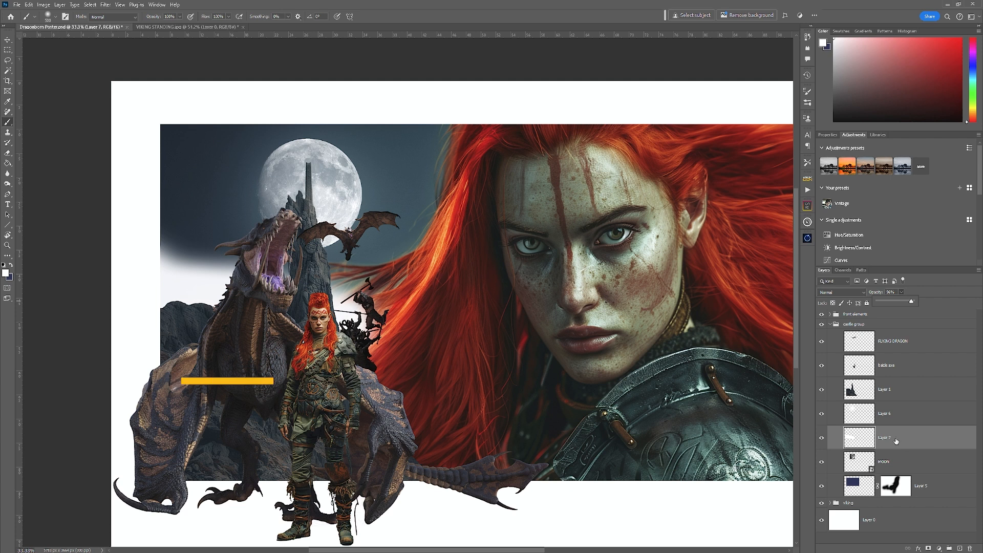
- Hide the front elements group and duplicate the castle rock layer
click(912, 392)
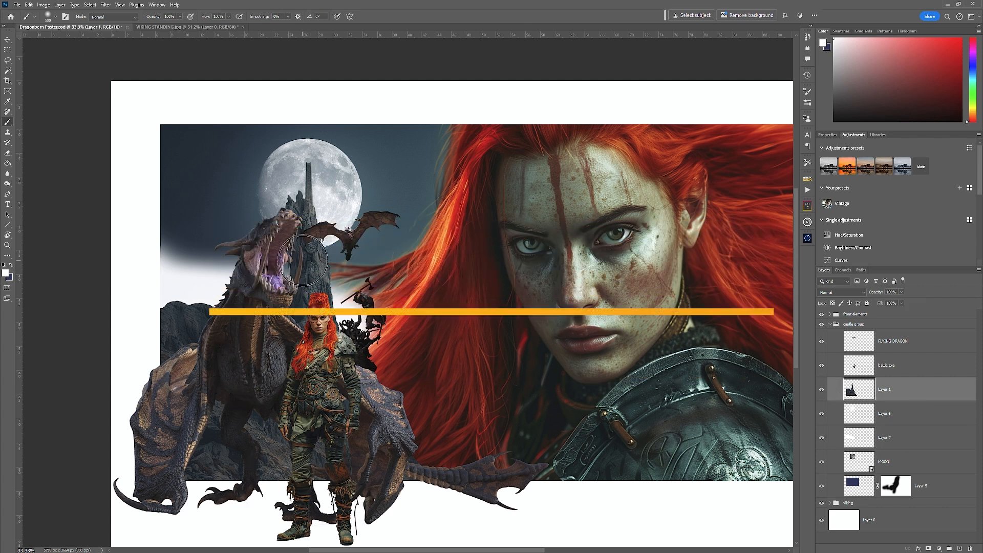
click(822, 315)
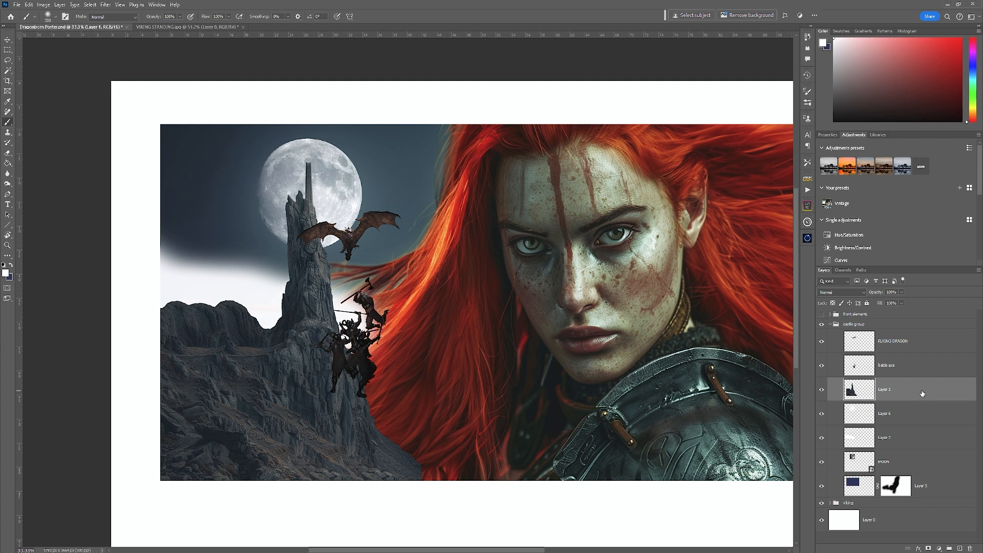
key(ctrl+j)
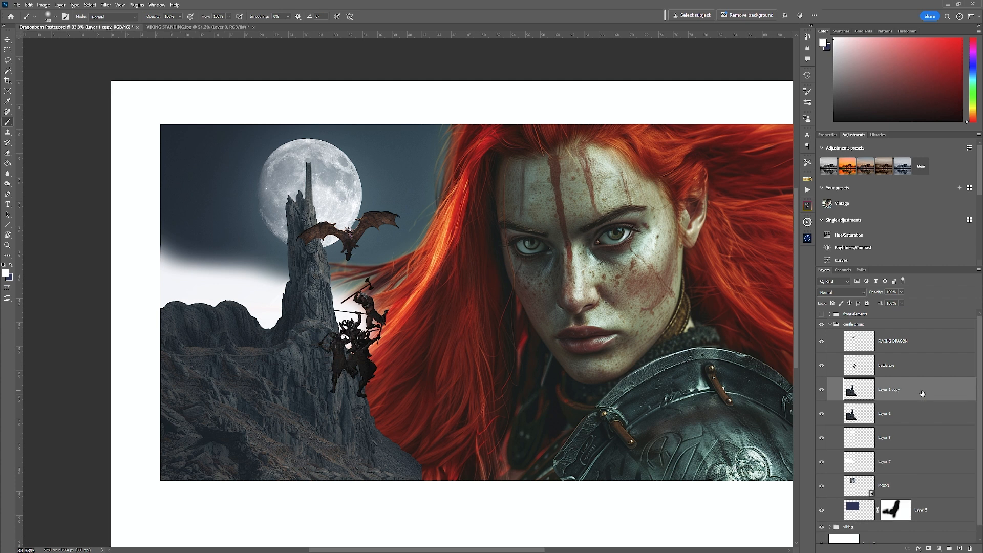
- Darken only the duplicated castle rock with a clipped Brightness/Contrast adjustment, brightness about -89 and contrast about -2
click(854, 248)
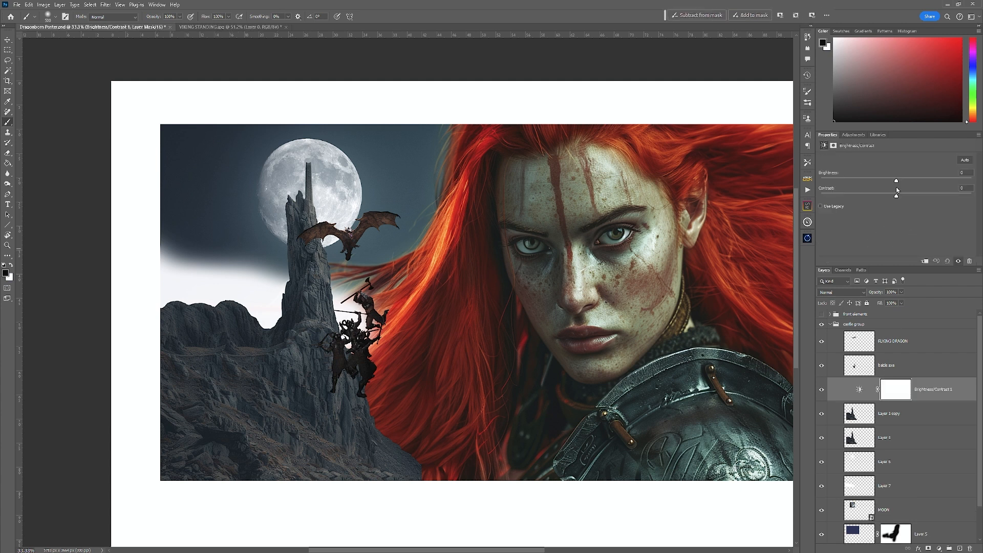
drag(896, 180, 871, 182)
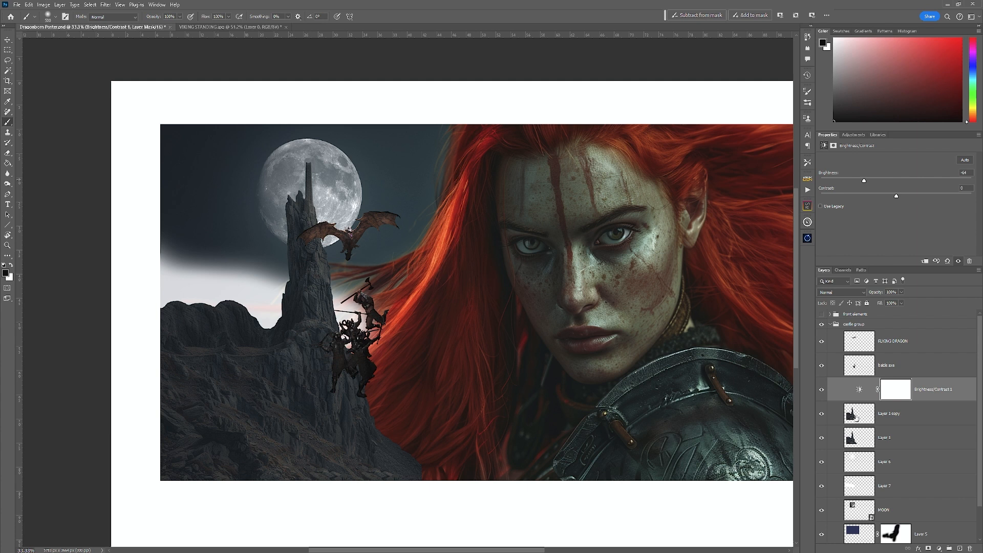
click(925, 262)
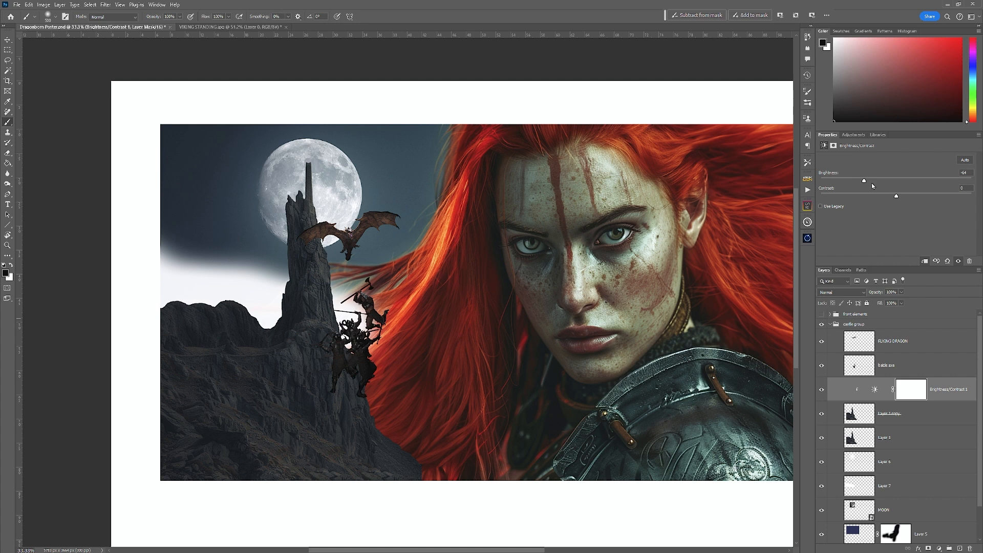
mouse_move(864, 183)
mouse_down()
mouse_move(879, 183)
mouse_move(852, 182)
mouse_up()
drag(911, 199, 894, 198)
- Merge the Brightness/Contrast adjustment into the castle rock copy and compare the rock with the copy hidden and shown
click(922, 392)
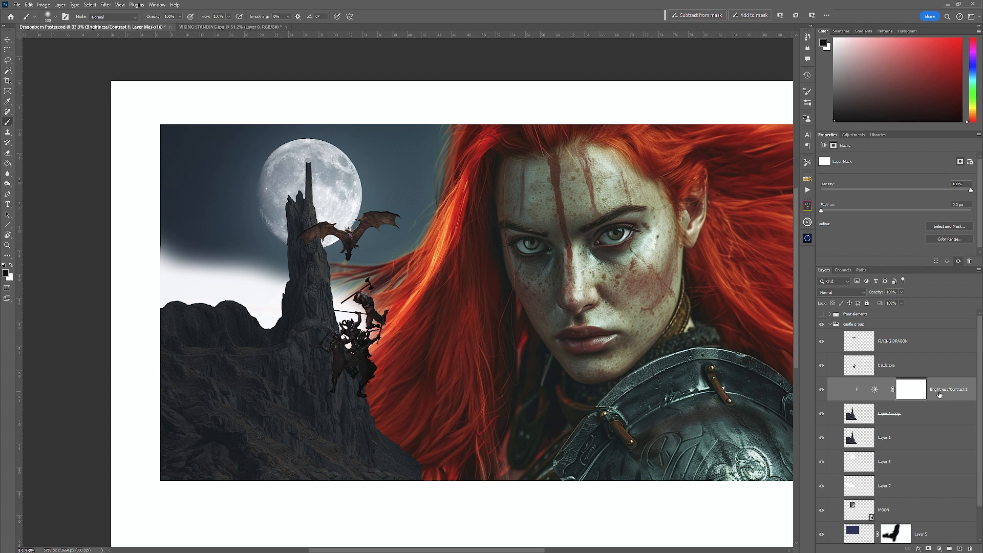
click(941, 395)
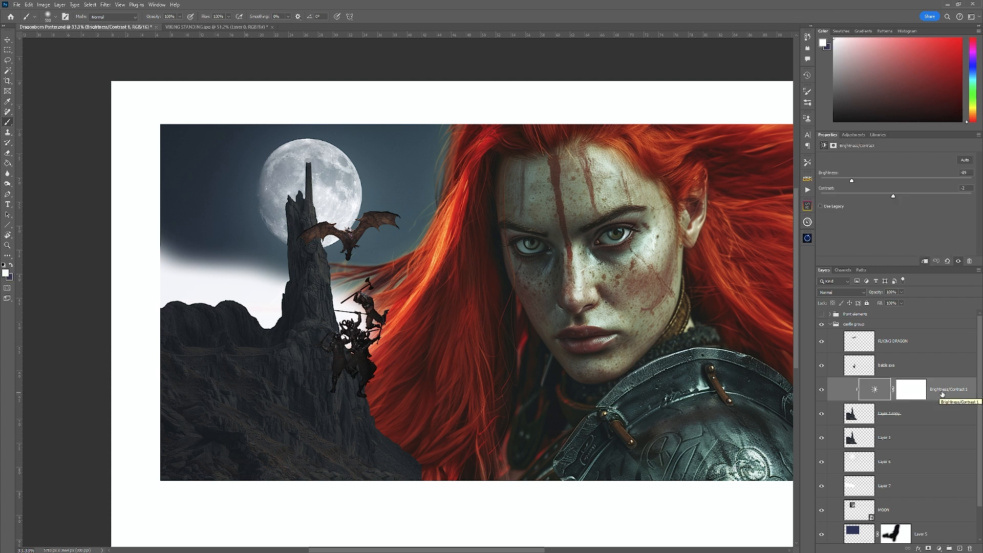
key(Delete)
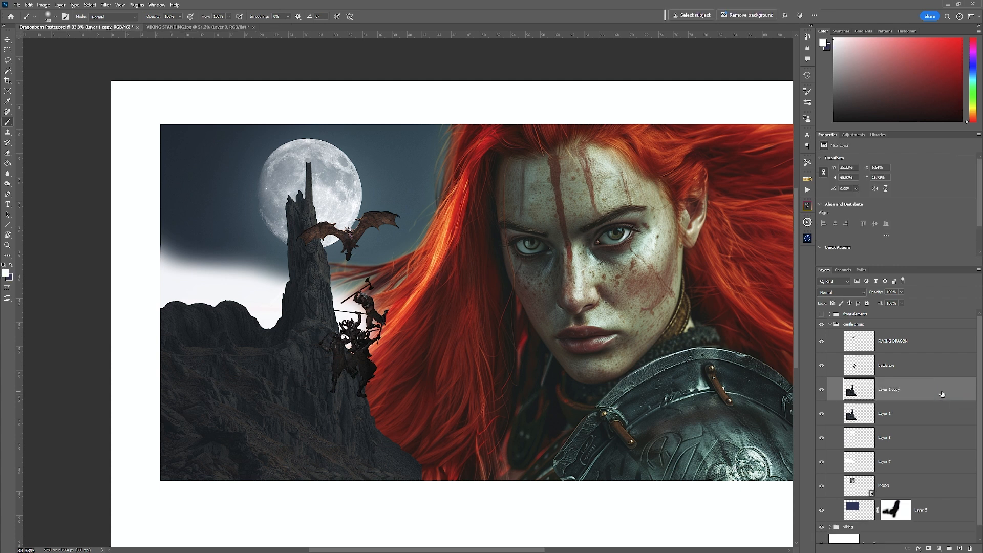
click(820, 391)
click(820, 391)
click(820, 391)
- Add a mask to the darkened castle copy and dab large, reduced-opacity black over the tower in front of the moon
click(928, 549)
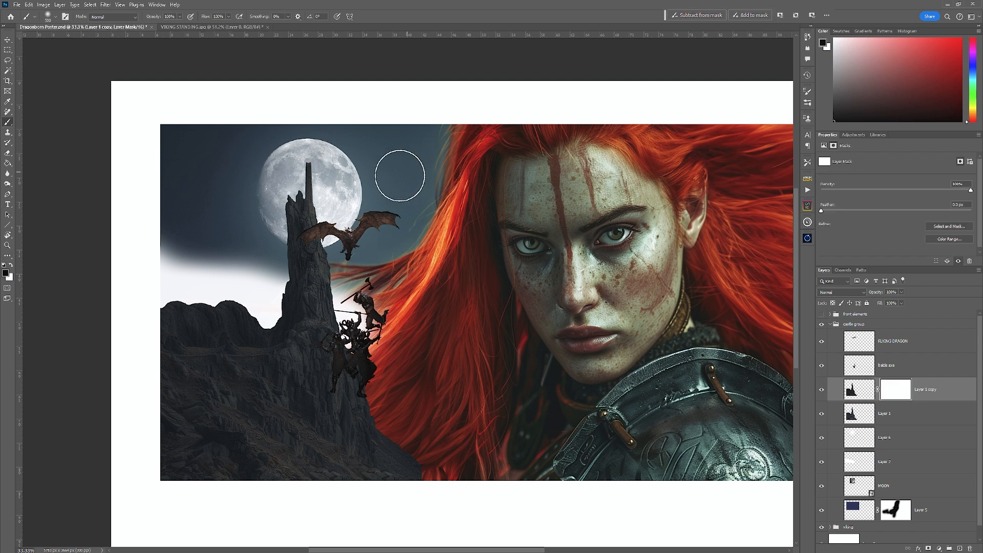
key(bracketright)
key(bracketright)
key(bracketright)
key(bracketright)
key(bracketright)
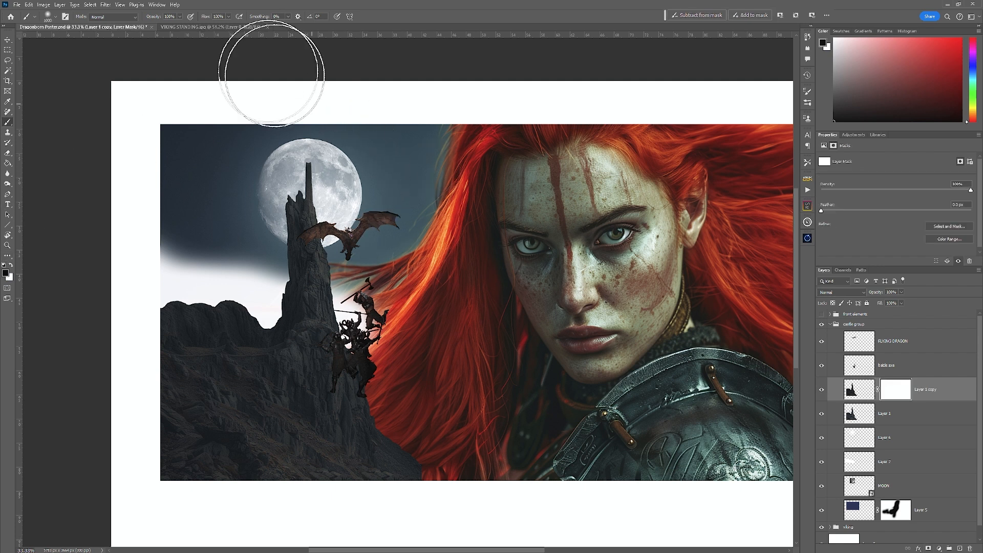
click(162, 26)
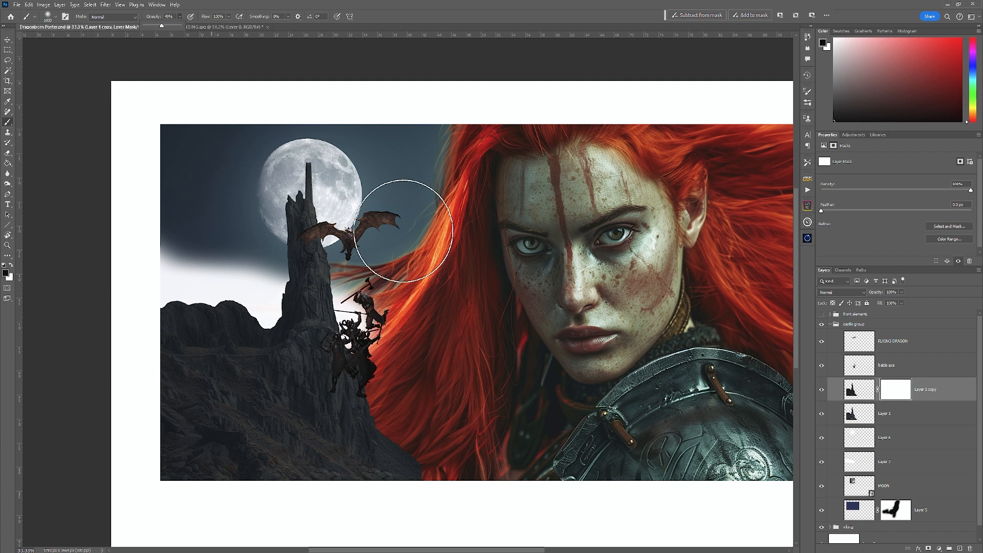
click(330, 192)
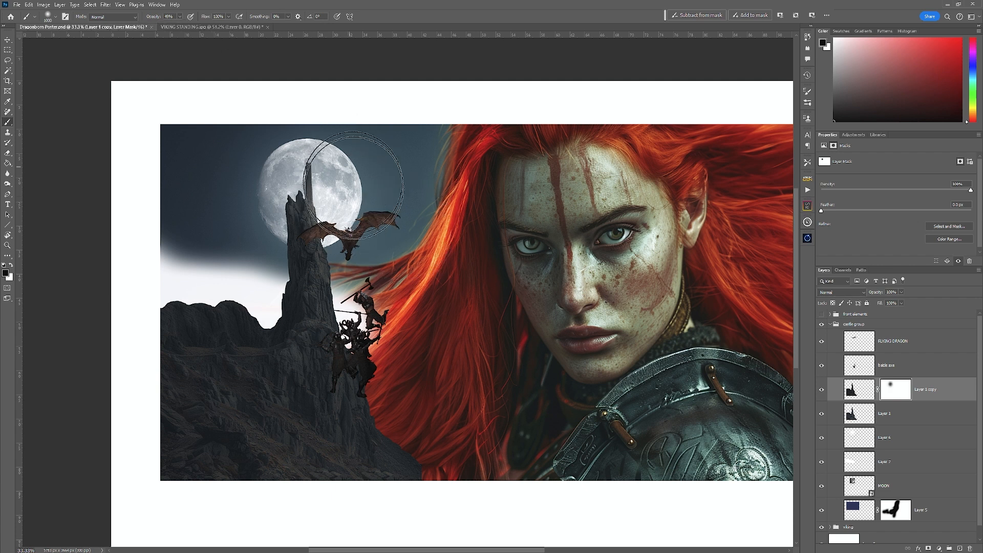
click(359, 252)
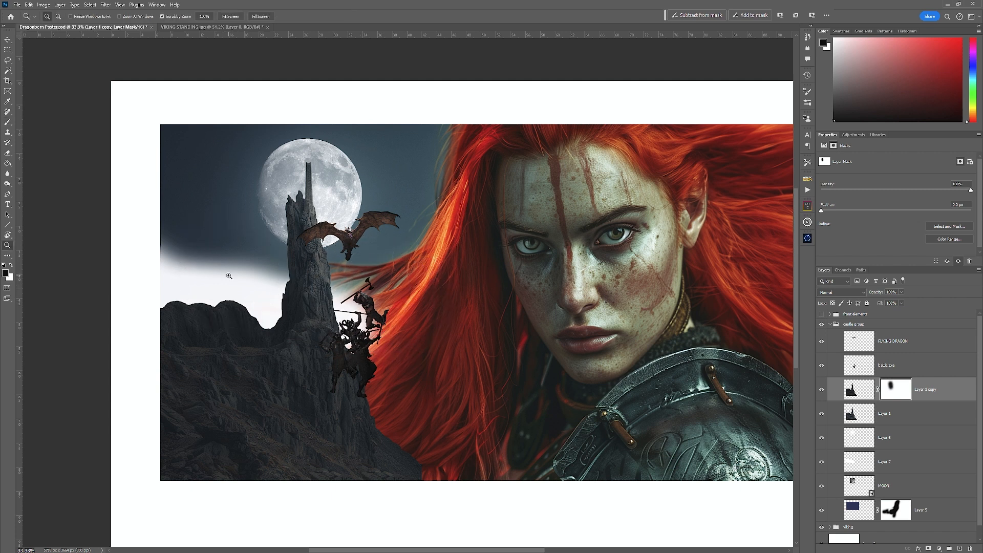
- Use a smaller black brush on the castle copy's mask to lighten the rounded hilltops beneath the haze
scroll(226, 266, up, 5)
key(bracketleft)
key(bracketleft)
key(bracketleft)
key(bracketleft)
key(bracketleft)
mouse_move(255, 316)
mouse_down()
mouse_move(195, 310)
mouse_move(160, 288)
mouse_move(87, 303)
mouse_move(145, 284)
mouse_move(187, 315)
mouse_up()
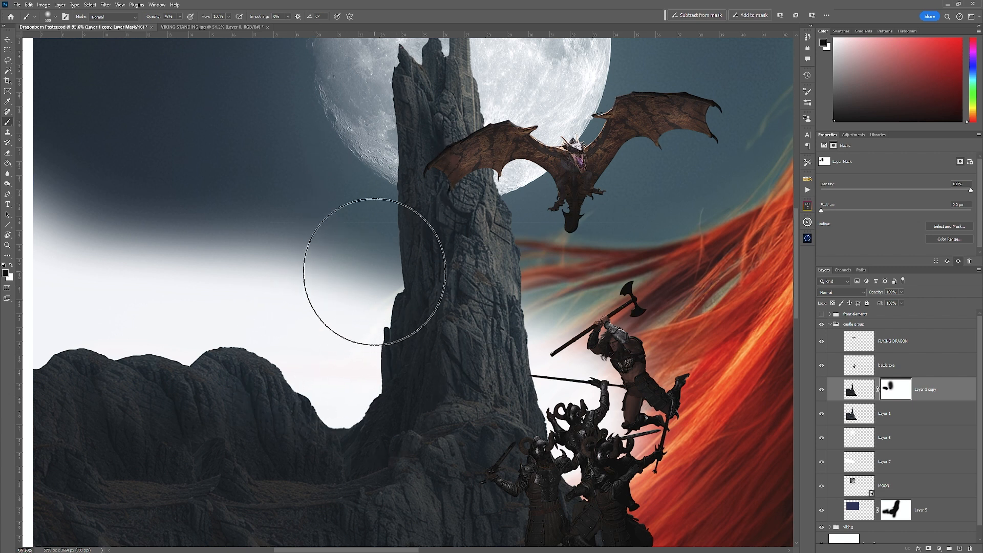
- Shrink the brush, lower its opacity, and lightly mask the darkened copy along the rock ledge below the tower
key(bracketleft)
key(bracketleft)
key(bracketleft)
key(bracketleft)
key(bracketleft)
key(bracketleft)
key(bracketleft)
key(bracketleft)
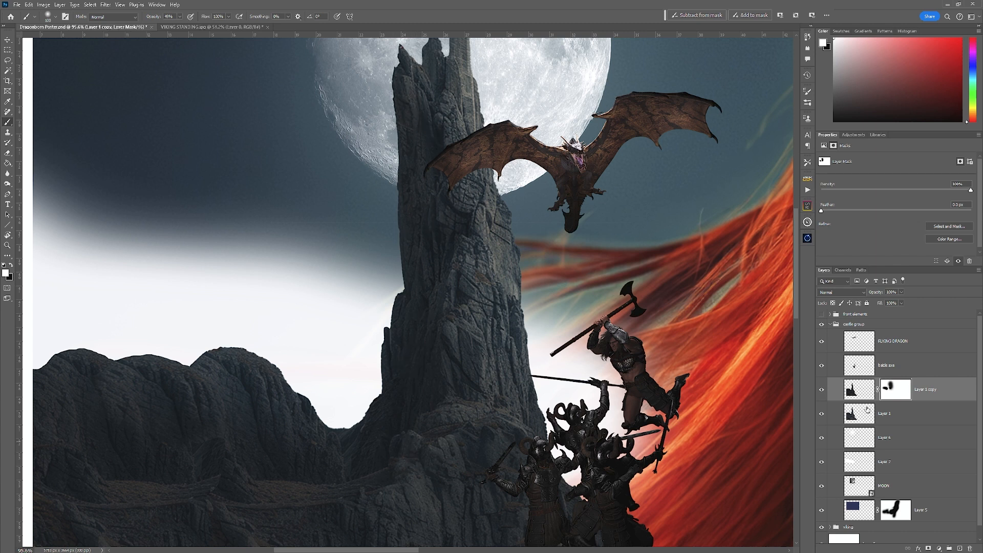
click(180, 18)
click(435, 191)
mouse_move(459, 433)
mouse_down()
mouse_move(439, 217)
mouse_move(570, 210)
mouse_up()
key(x)
click(180, 17)
click(469, 268)
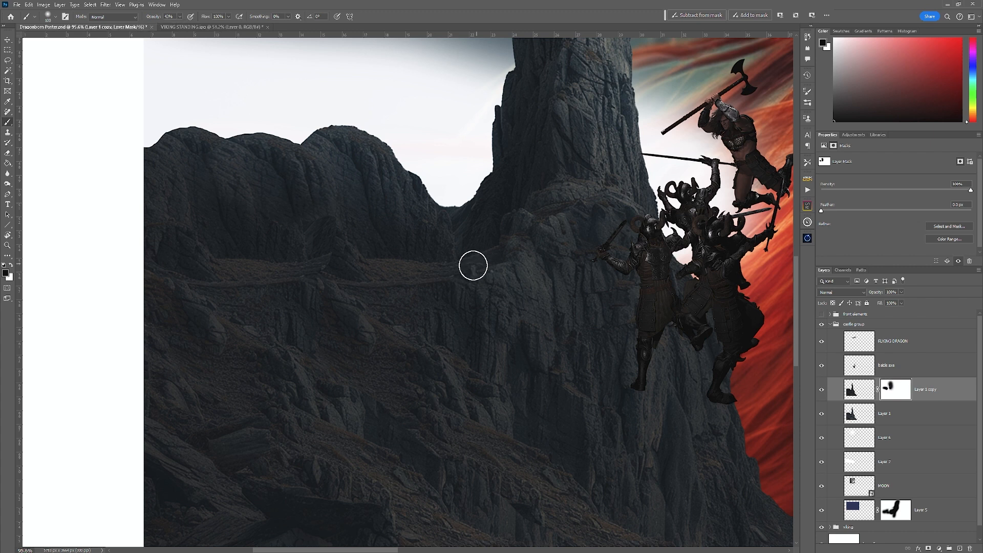
mouse_move(351, 266)
mouse_down()
mouse_move(315, 269)
mouse_move(350, 255)
mouse_move(361, 268)
mouse_move(353, 276)
mouse_move(269, 271)
mouse_up()
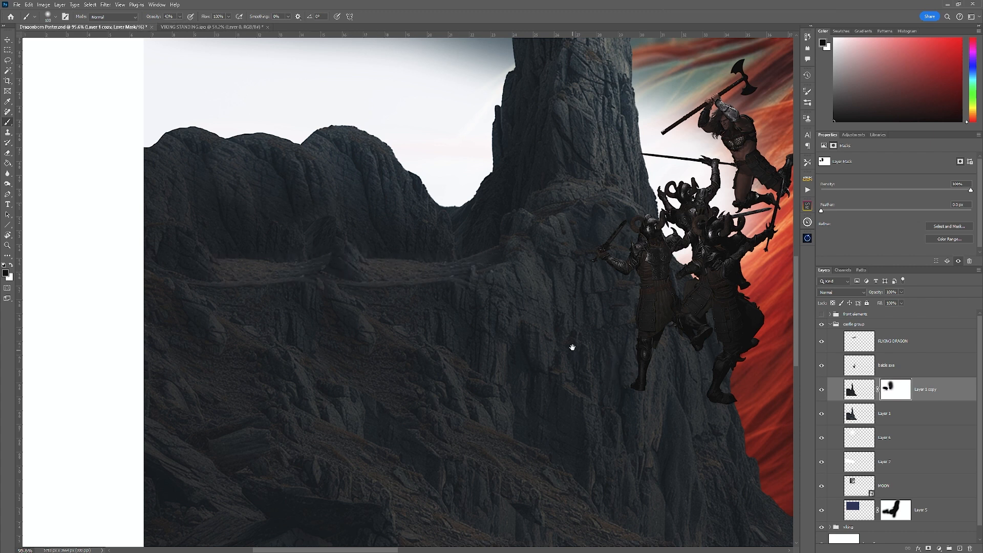
- Brush black on the darkened copy's mask over the lower rock slopes to bring back their highlights
drag(572, 345, 424, 87)
mouse_move(266, 268)
mouse_down()
mouse_move(247, 259)
mouse_move(251, 285)
mouse_move(235, 278)
mouse_move(372, 350)
mouse_move(149, 310)
mouse_move(150, 302)
mouse_move(171, 303)
mouse_move(188, 332)
mouse_move(224, 354)
mouse_move(157, 300)
mouse_move(88, 321)
mouse_move(225, 317)
mouse_move(449, 289)
mouse_move(328, 231)
mouse_move(435, 312)
mouse_up()
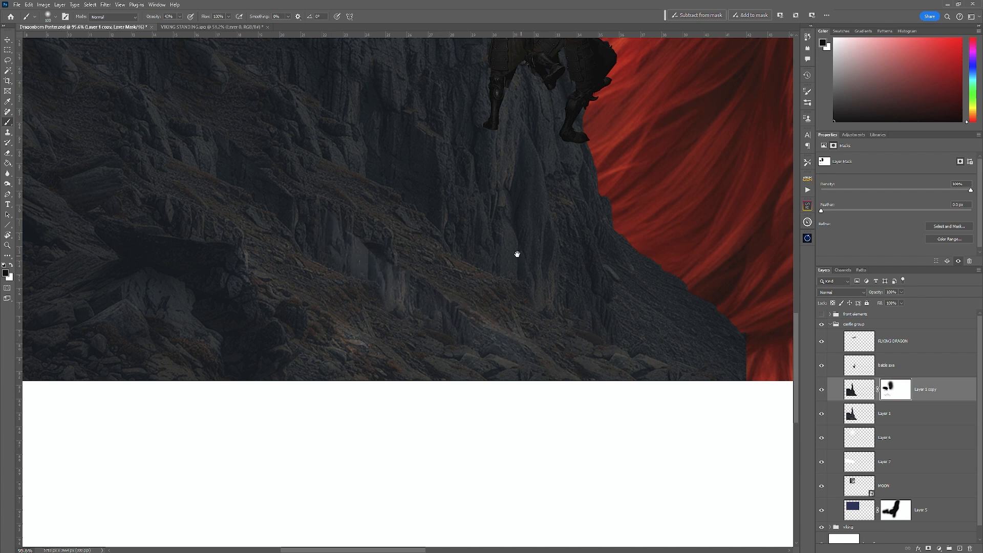
drag(515, 254, 606, 361)
mouse_move(616, 261)
mouse_down()
mouse_move(614, 377)
mouse_move(596, 280)
mouse_move(609, 234)
mouse_move(637, 293)
mouse_move(669, 297)
mouse_move(674, 320)
mouse_up()
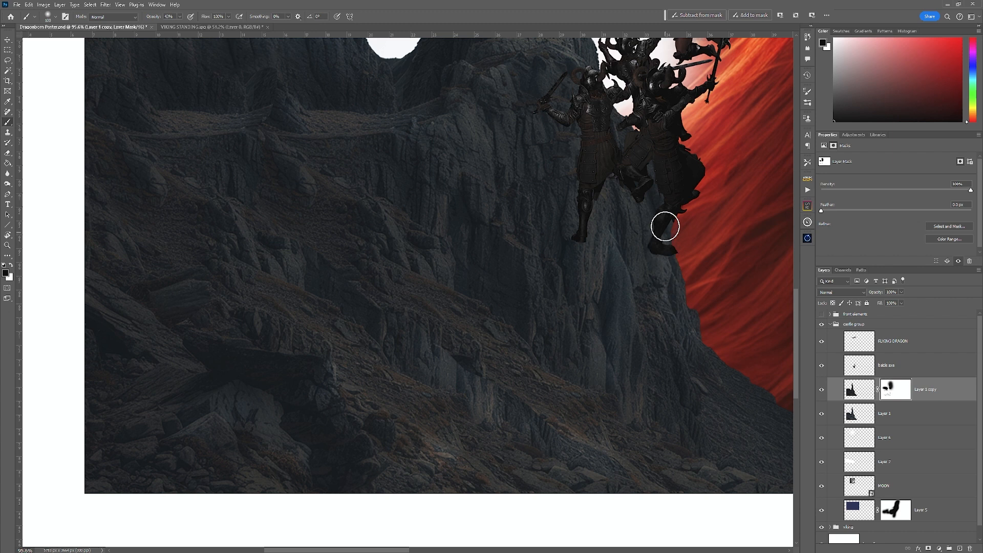
drag(485, 235, 522, 343)
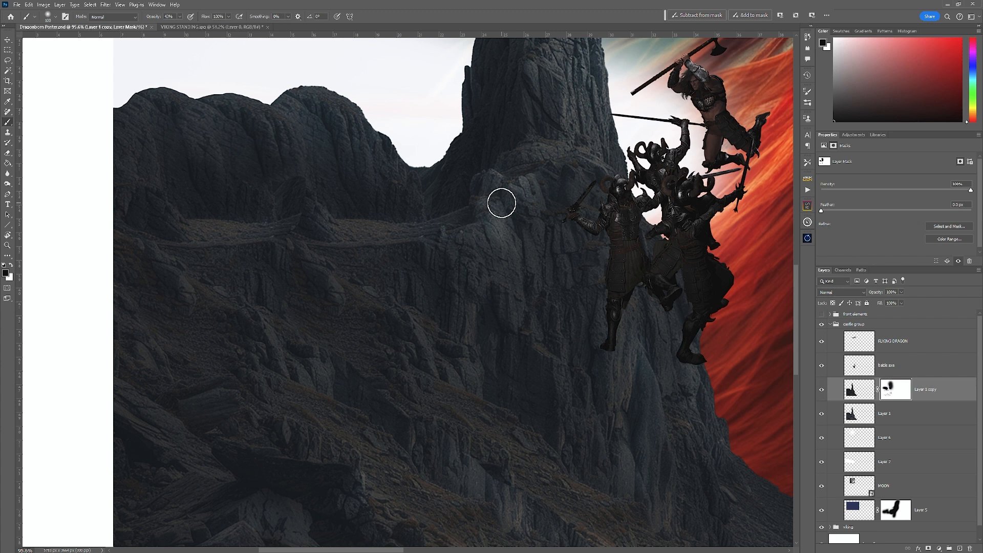
key(x)
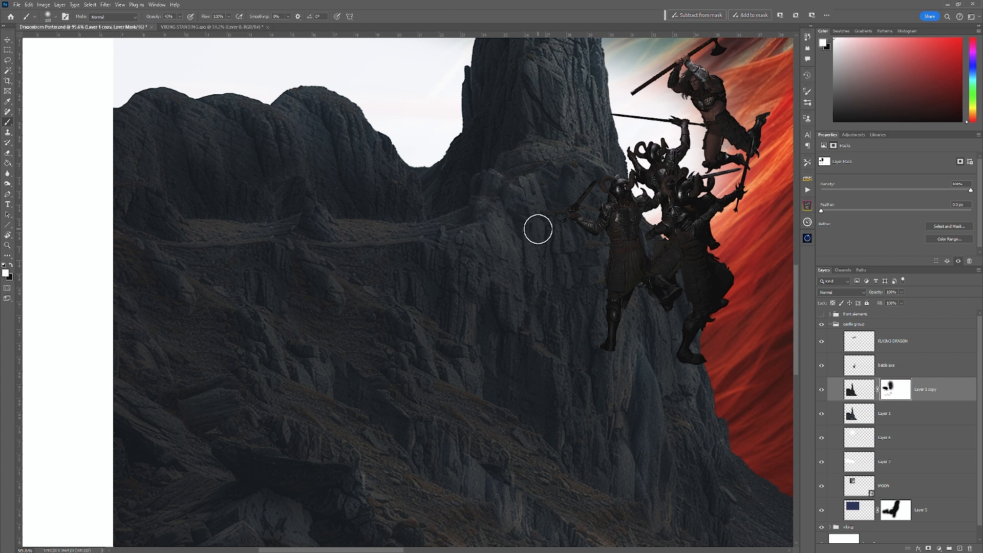
- Show the front elements group again and review the shaded castle rock behind the dragon and viking at 50% zoom
click(822, 314)
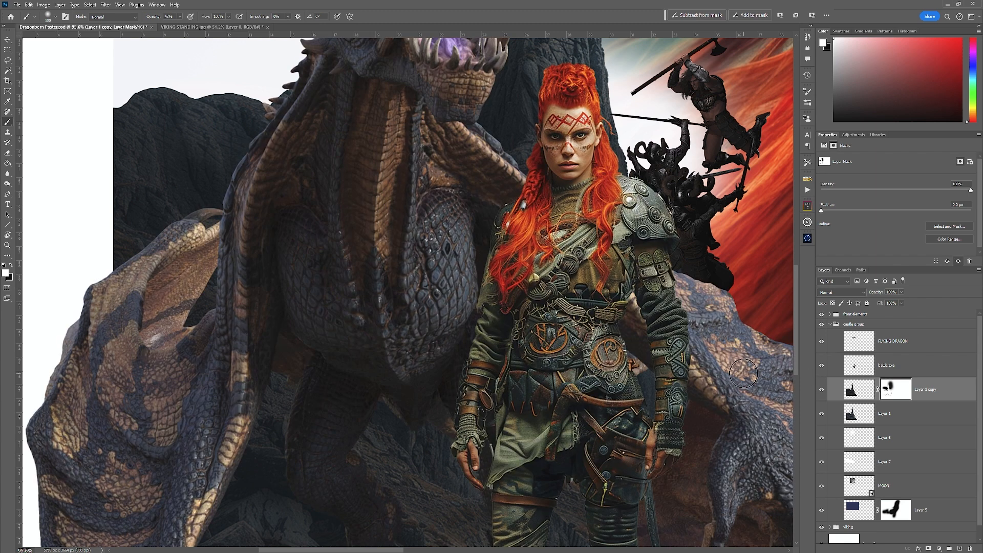
key(ctrl+minus)
key(ctrl+minus)
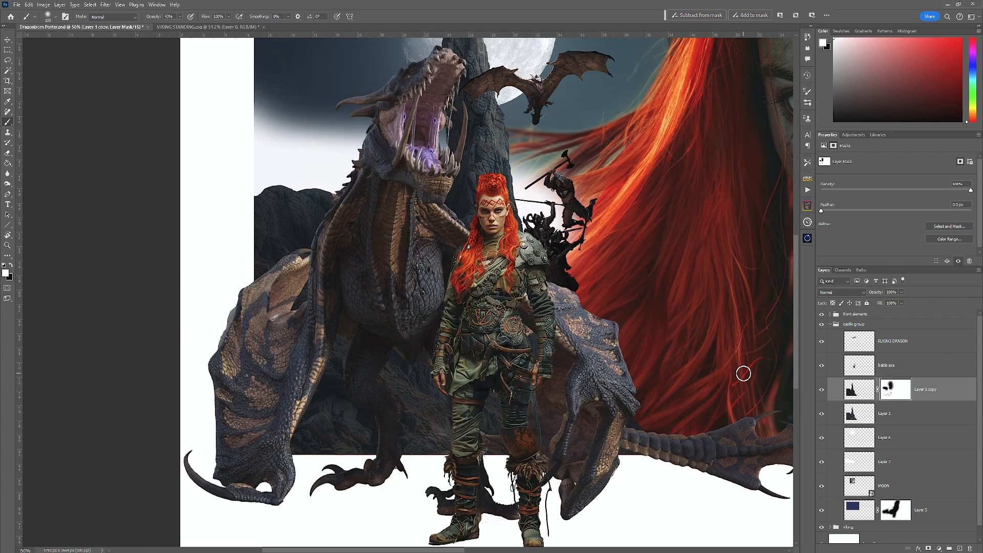
drag(527, 282, 468, 384)
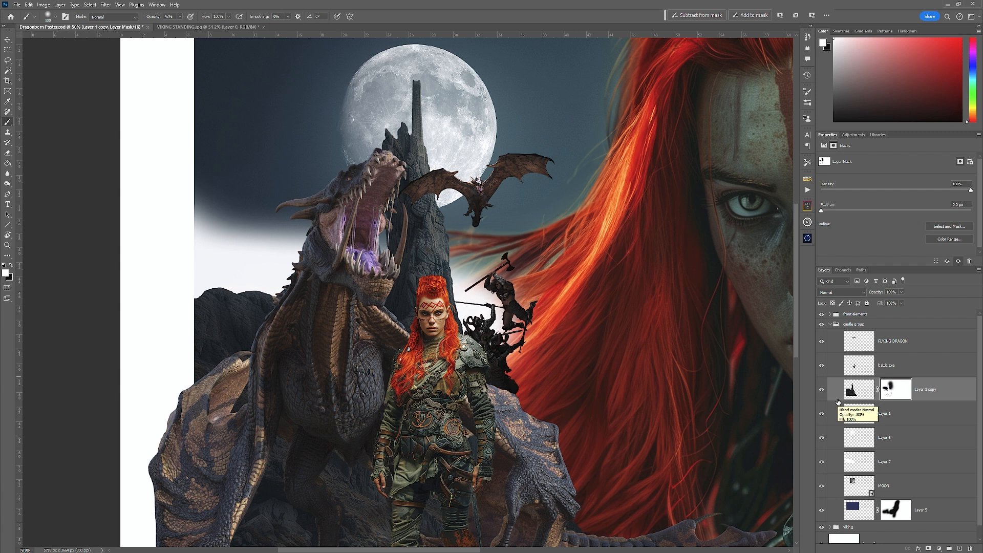
- Duplicate the original castle rock layer and place the duplicate above the darkened, masked castle copy
click(912, 419)
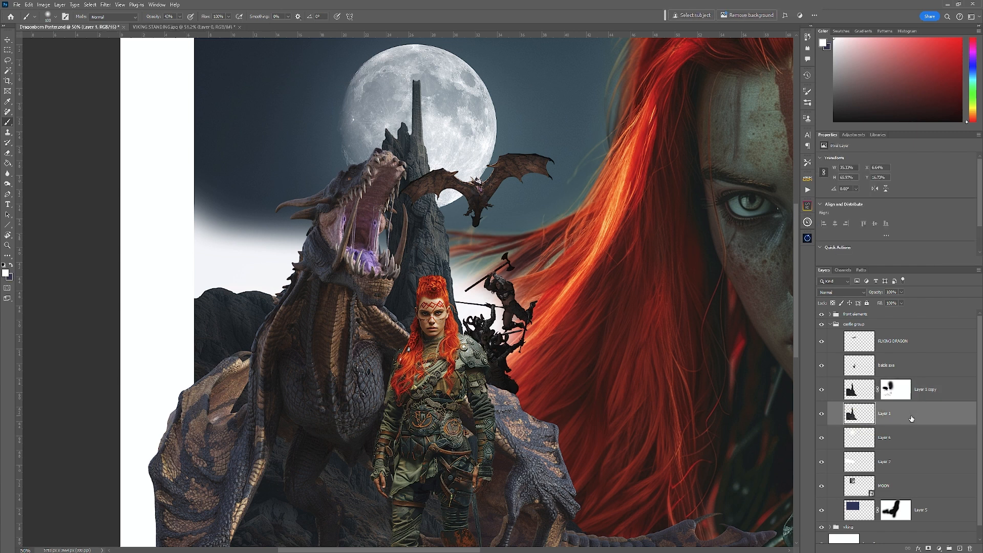
key(ctrl+j)
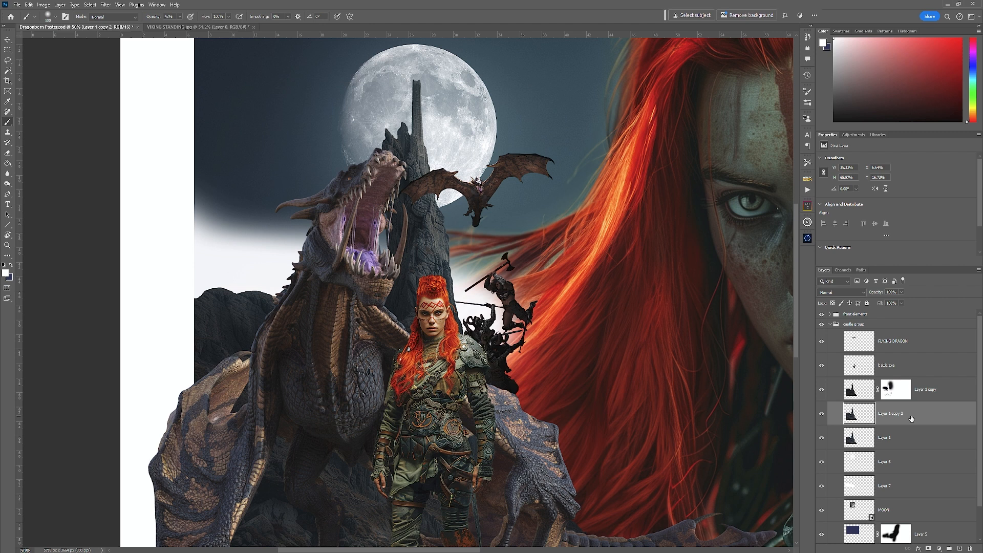
drag(911, 419, 918, 389)
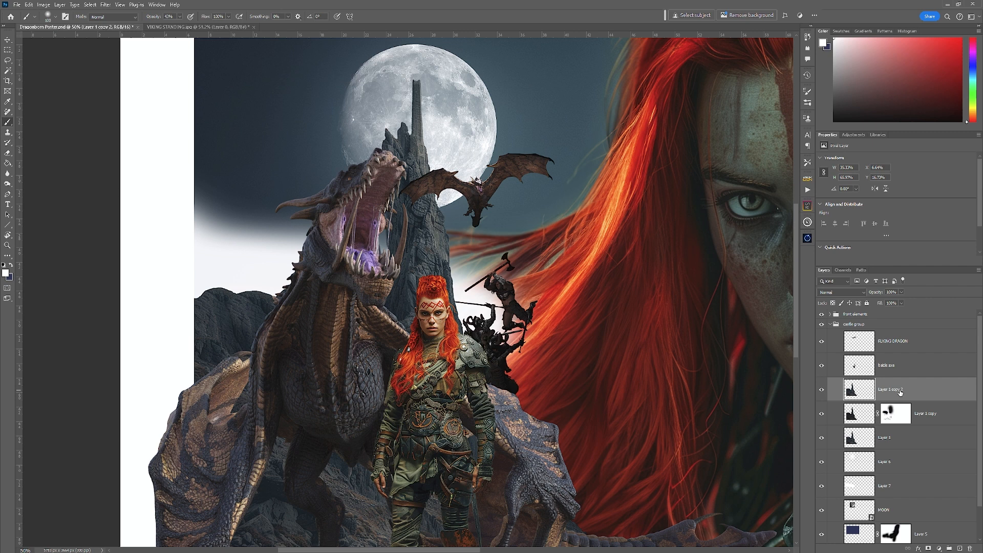
- Brighten the new castle copy with a clipped Curves adjustment that pulls in the white point, and merge the adjustment into it
click(854, 135)
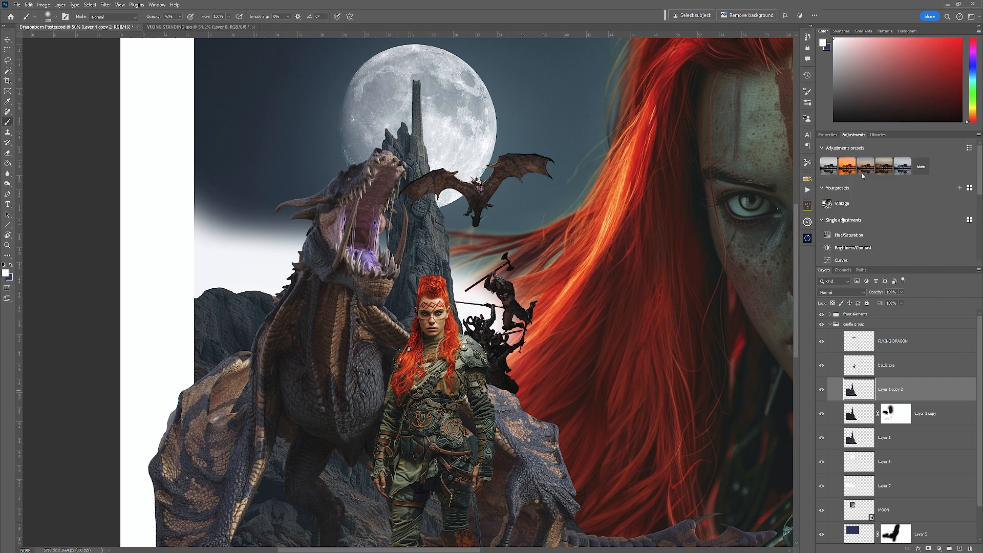
click(864, 260)
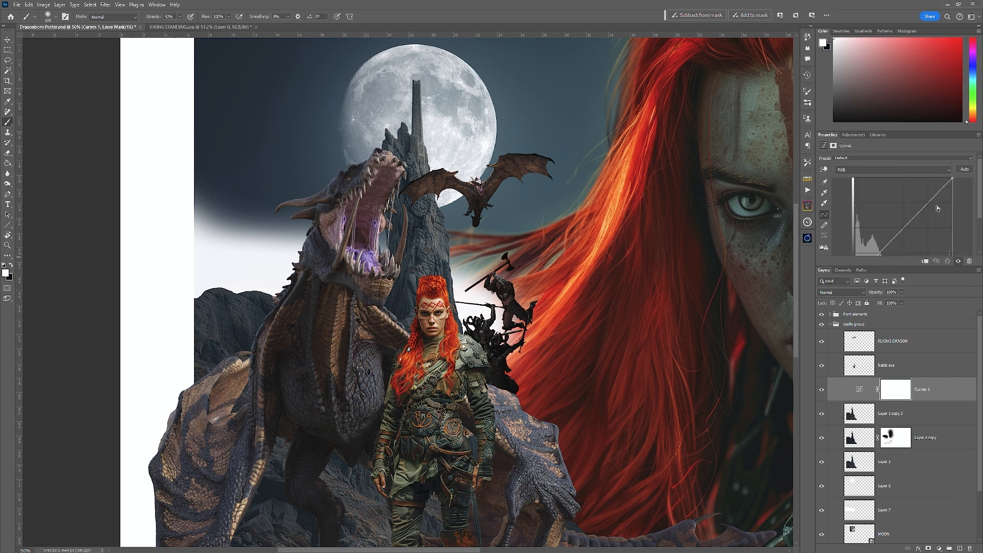
drag(952, 179, 932, 175)
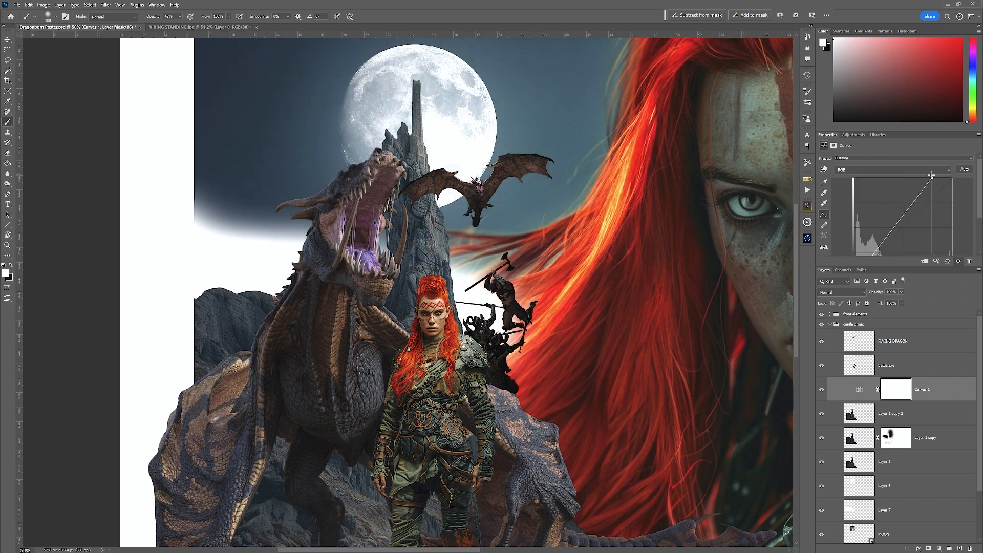
click(925, 262)
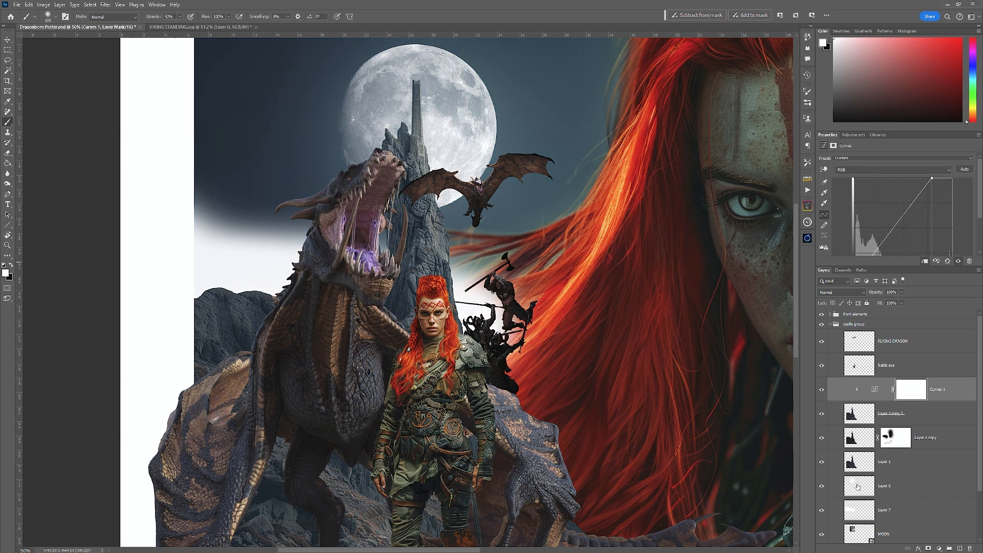
click(946, 396)
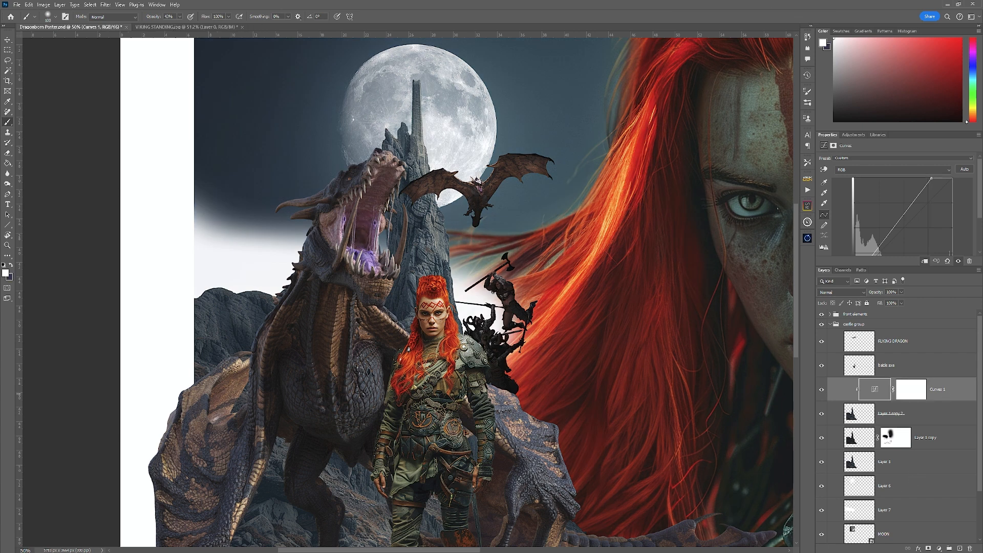
key(Delete)
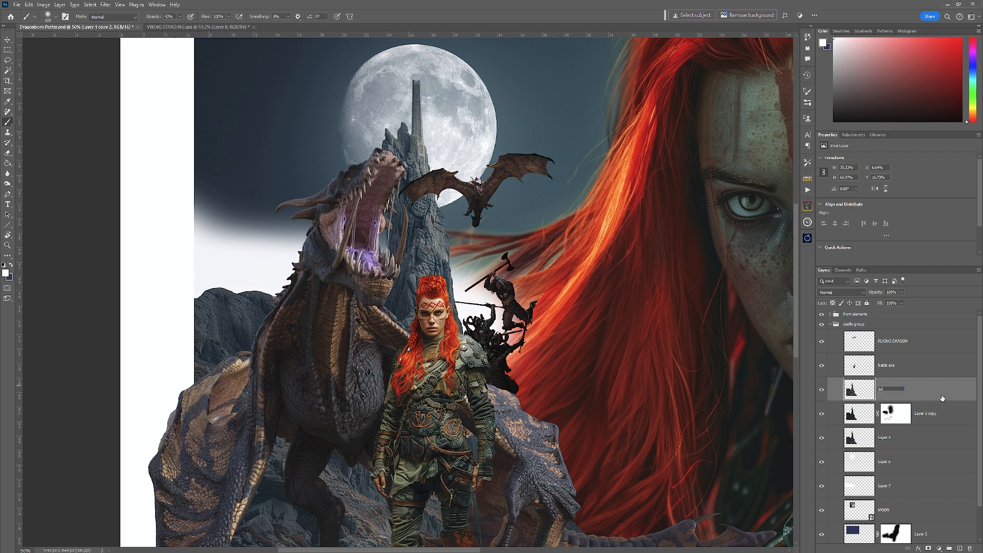
- Name the brightened castle copy "light" and hide it with a black layer mask
key(Return)
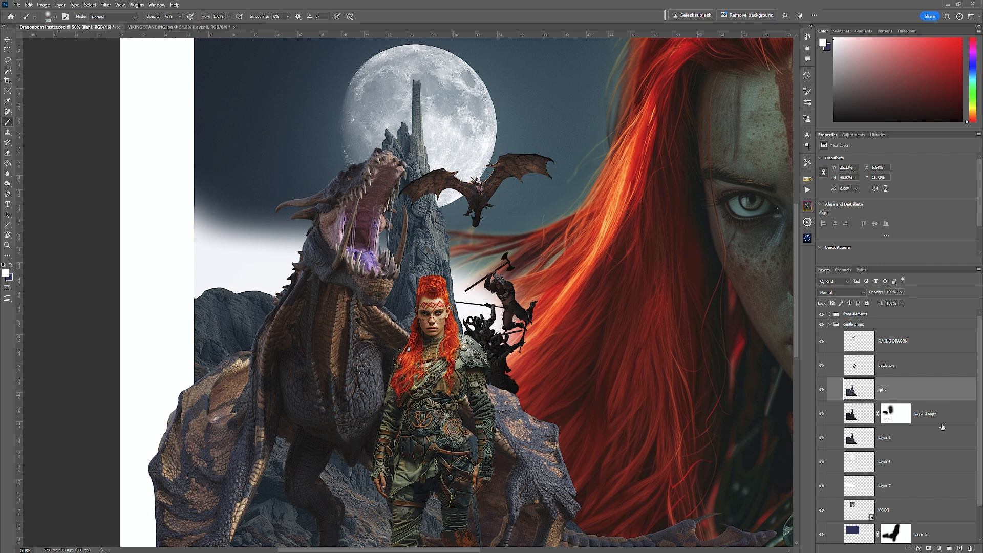
alt+click(928, 549)
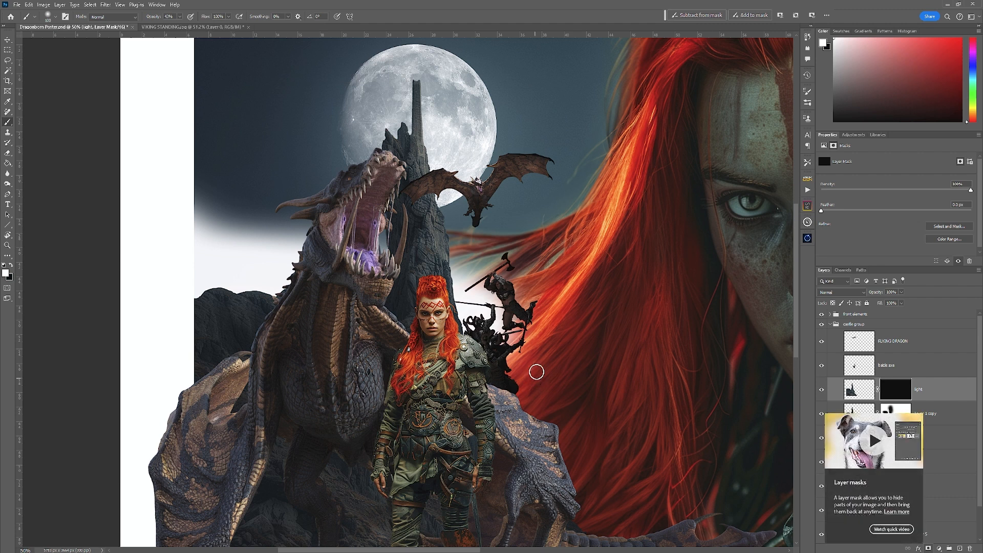
- Use a small white brush on the light layer's mask to reveal moonlit highlights along the tower and its upper rock edge
key(z)
drag(430, 131, 476, 133)
key(b)
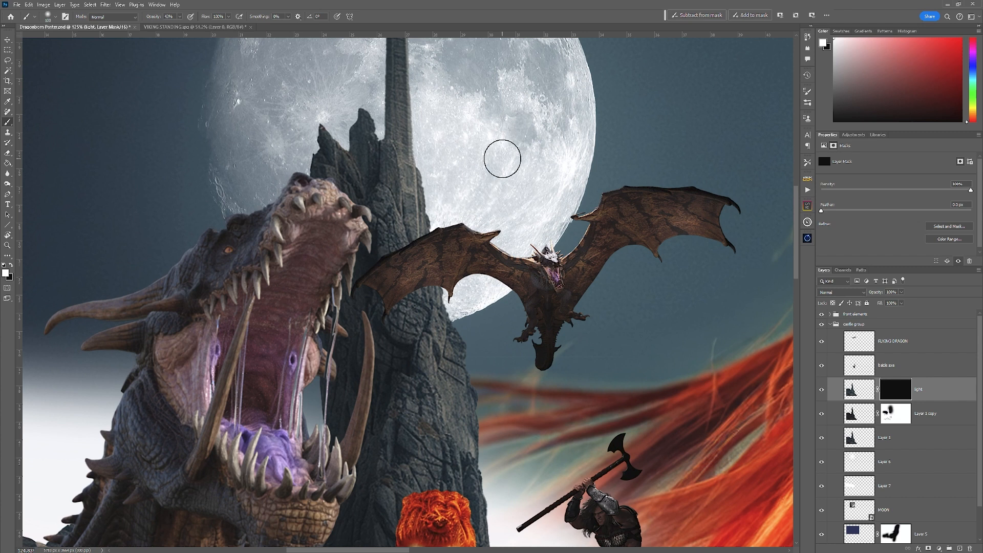
key(bracketleft)
key(bracketleft)
key(bracketleft)
key(bracketleft)
key(bracketleft)
key(bracketleft)
drag(458, 132, 467, 236)
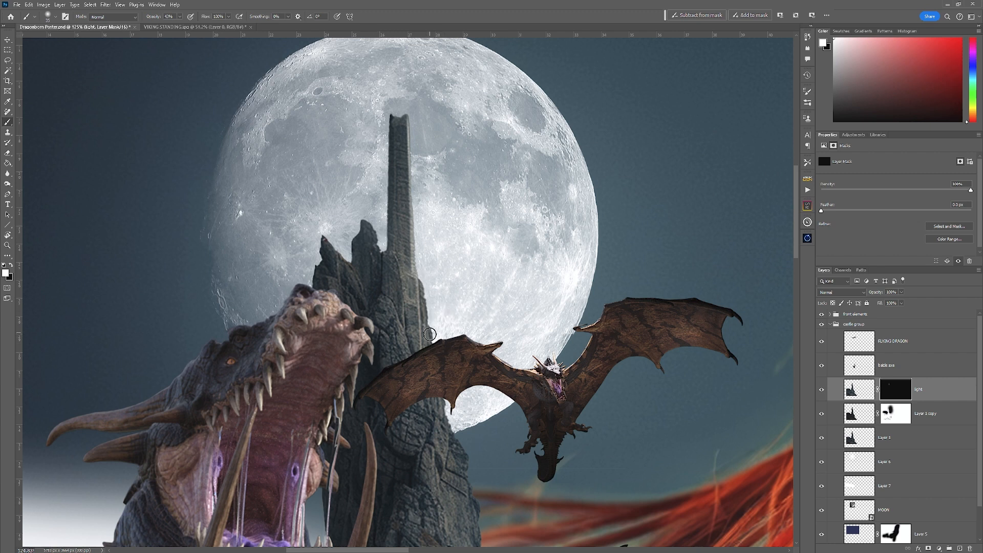
drag(423, 308, 421, 291)
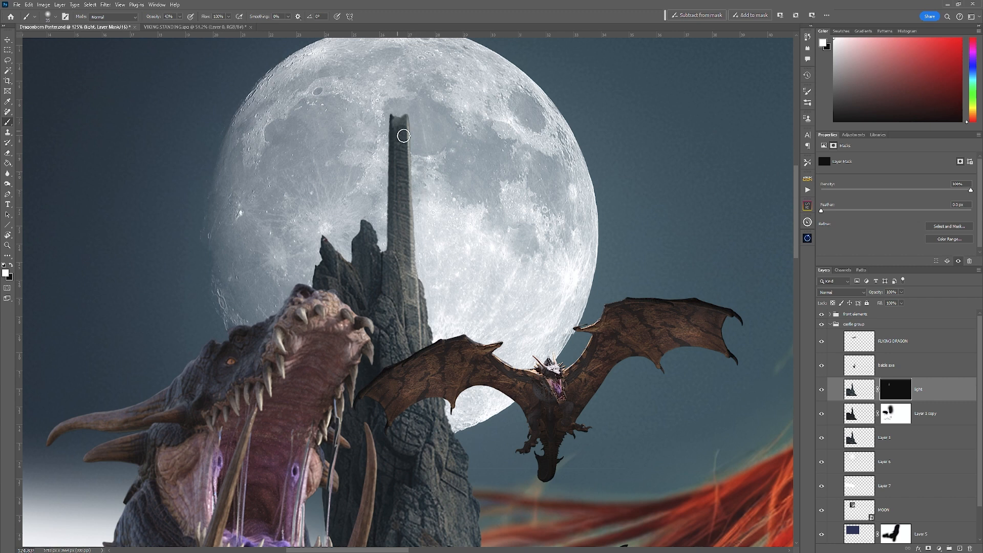
- Continue painting white on the light layer's mask down the rock face behind the dragon and viking
scroll(495, 326, down, 5)
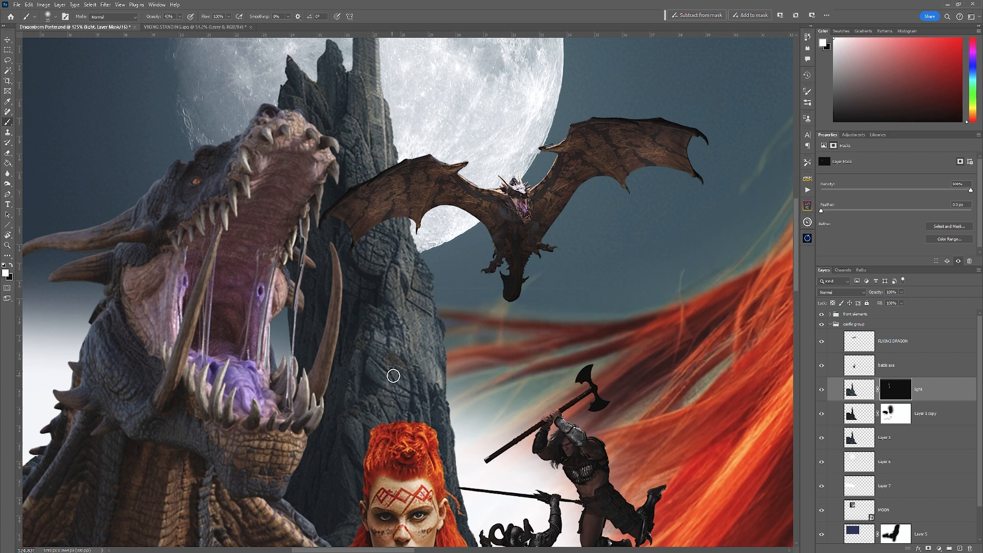
scroll(446, 305, down, 3)
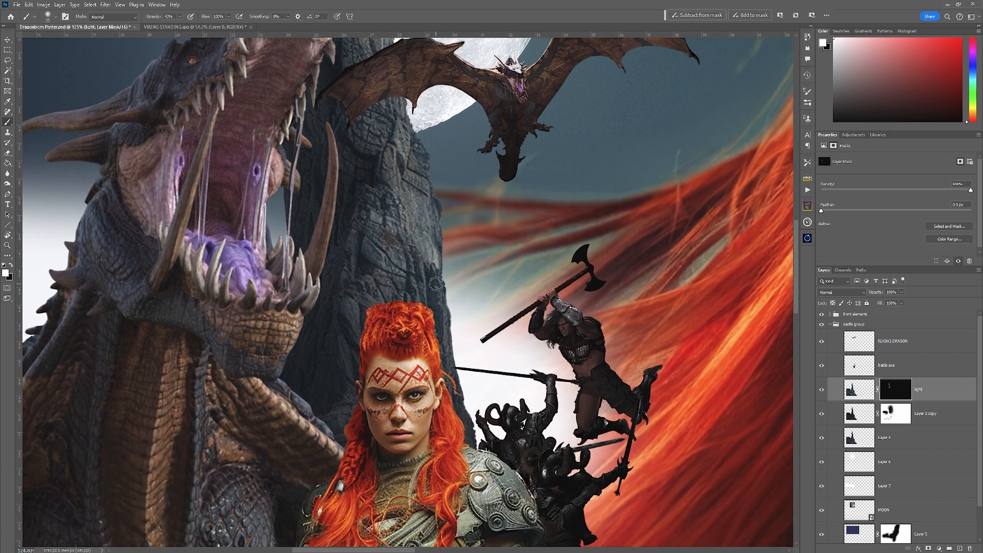
drag(450, 351, 458, 387)
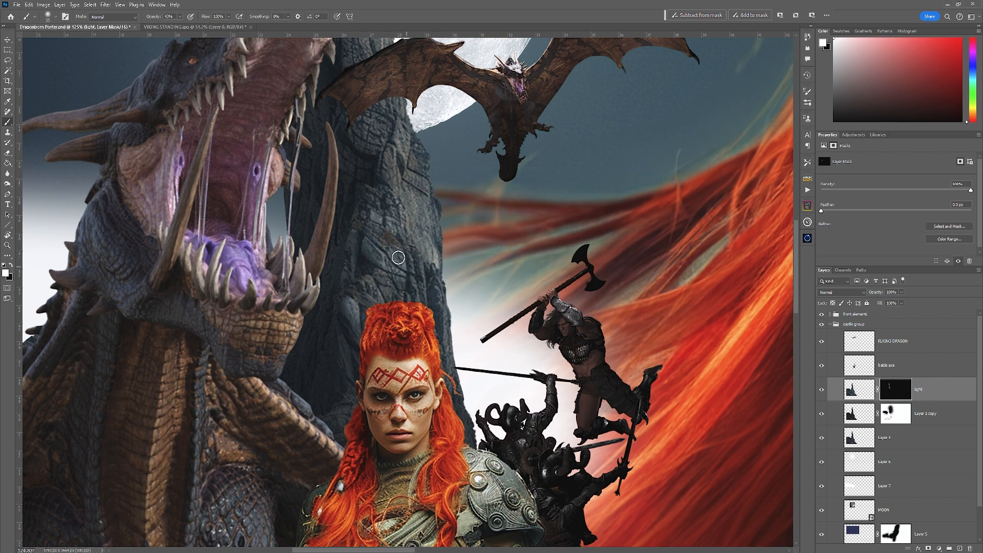
scroll(446, 367, down, 4)
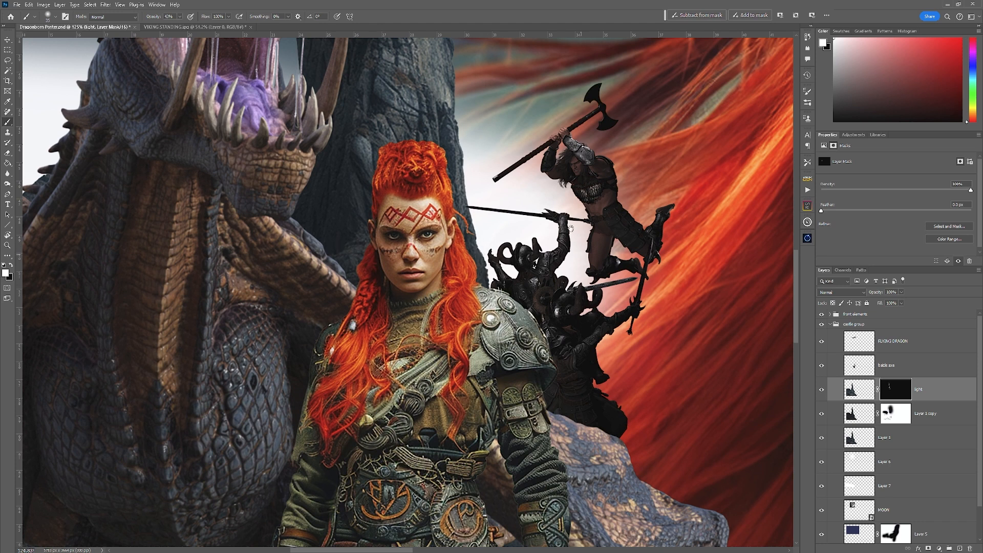
scroll(569, 225, up, 5)
scroll(385, 162, up, 7)
scroll(385, 161, left, 6)
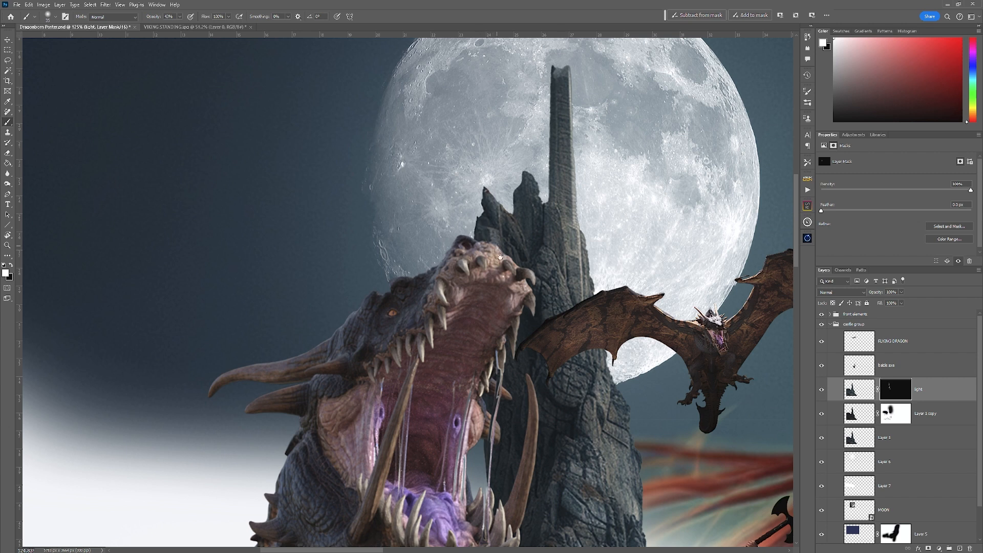
scroll(520, 322, down, 5)
scroll(520, 323, left, 1)
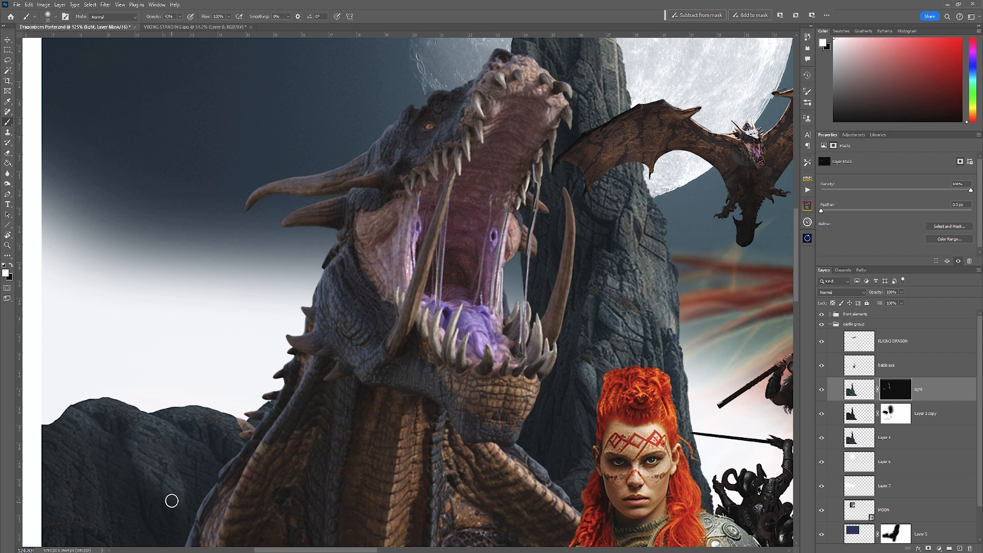
- Fit the whole poster in view and toggle the light layer's visibility to compare the rock with and without highlights
key(x)
key(ctrl+0)
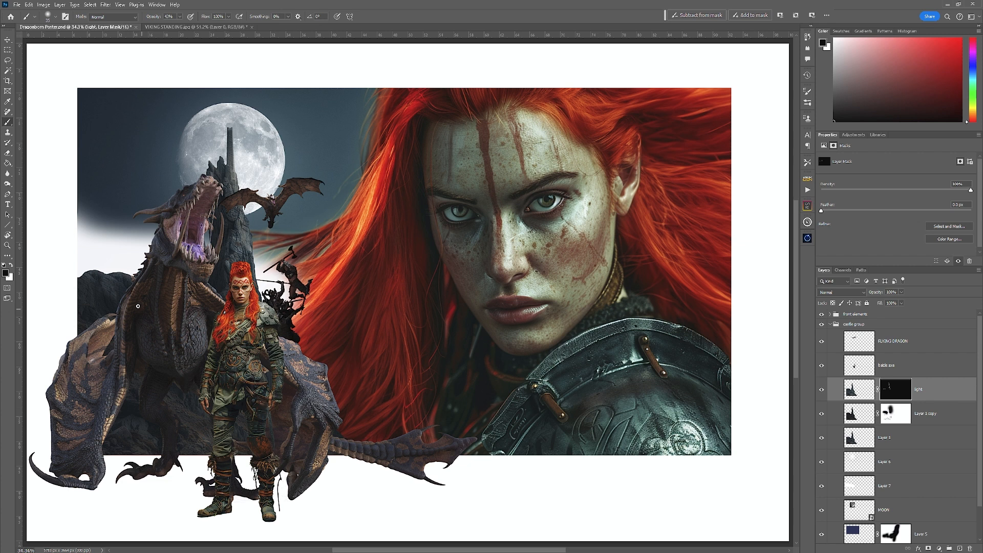
click(822, 392)
click(822, 391)
click(822, 392)
click(822, 391)
click(822, 392)
click(822, 391)
- Collapse the castle group, expand the front elements group, and duplicate the standing viking layer
click(830, 324)
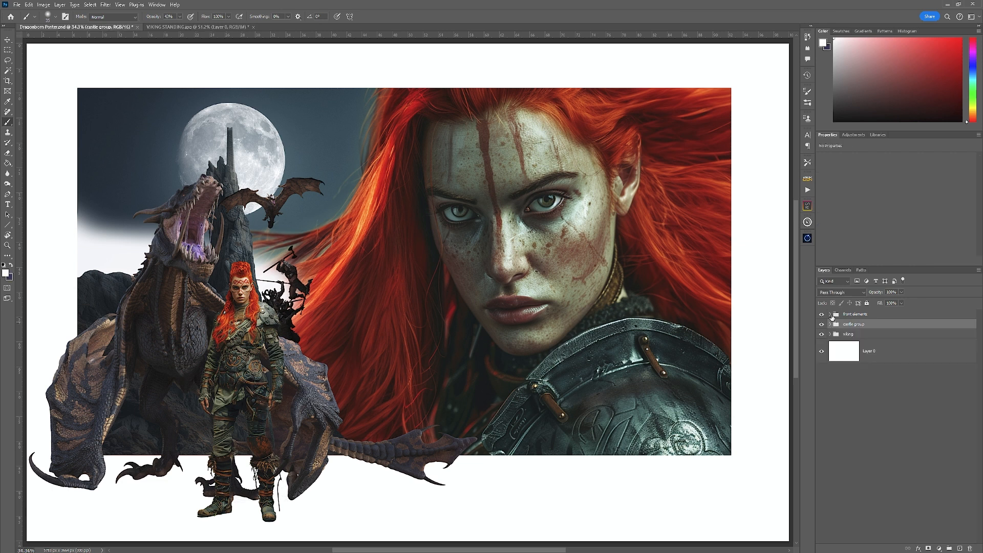
click(830, 315)
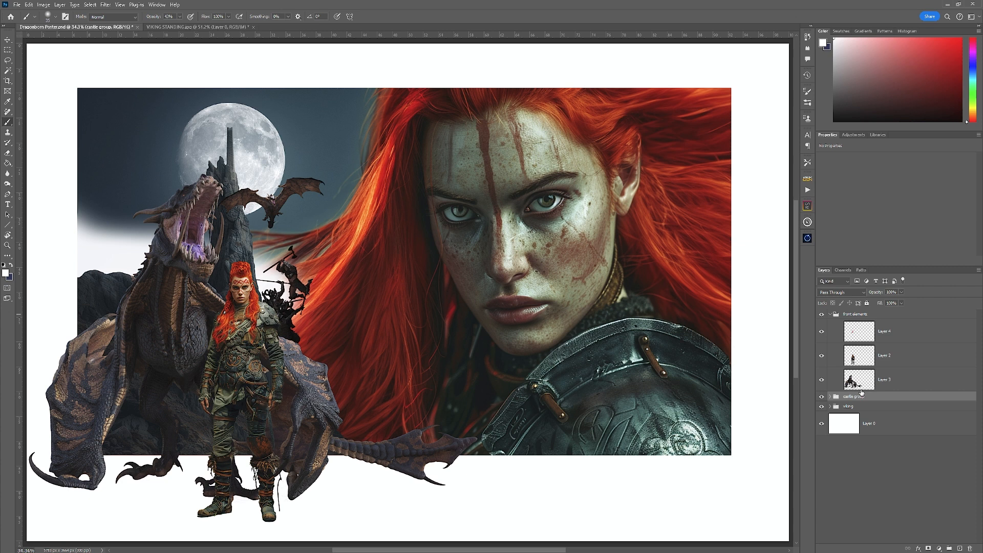
click(912, 364)
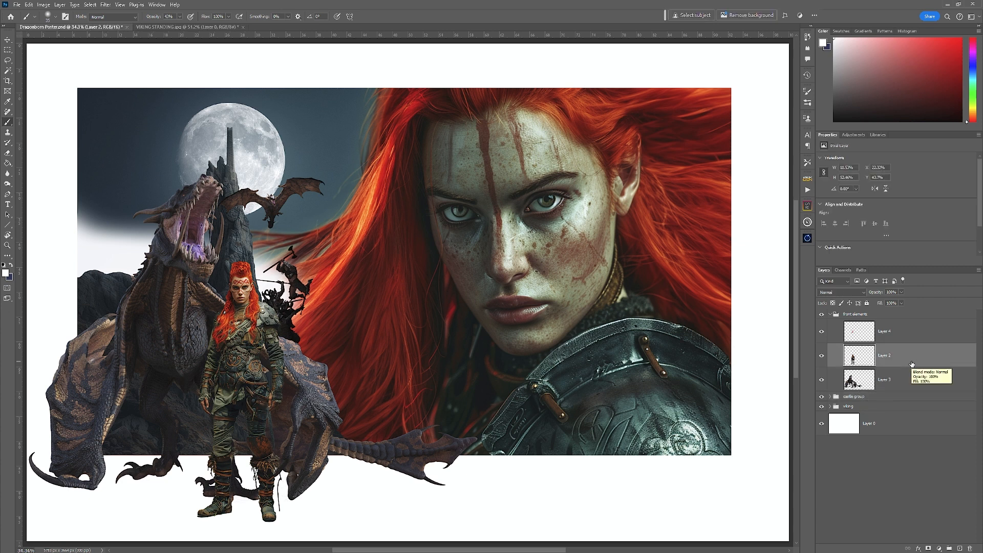
key(ctrl+j)
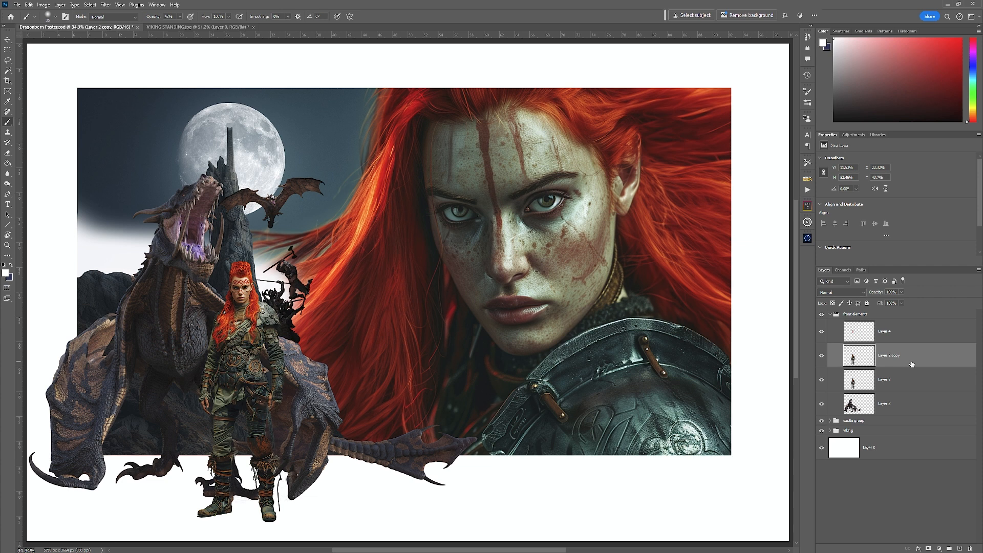
- Darken the viking copy with a clipped Curves adjustment bent down in the shadows, and merge the adjustment into it
click(854, 135)
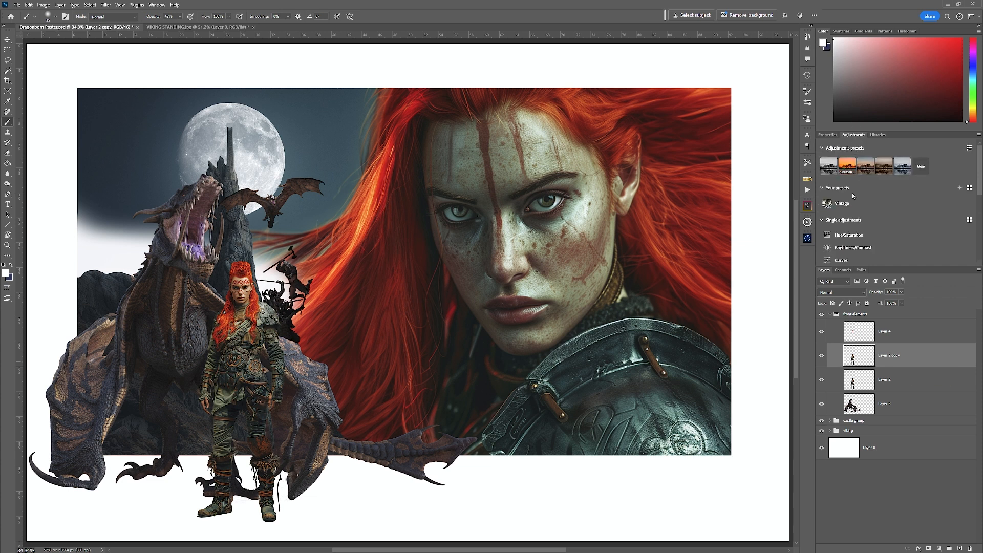
click(848, 261)
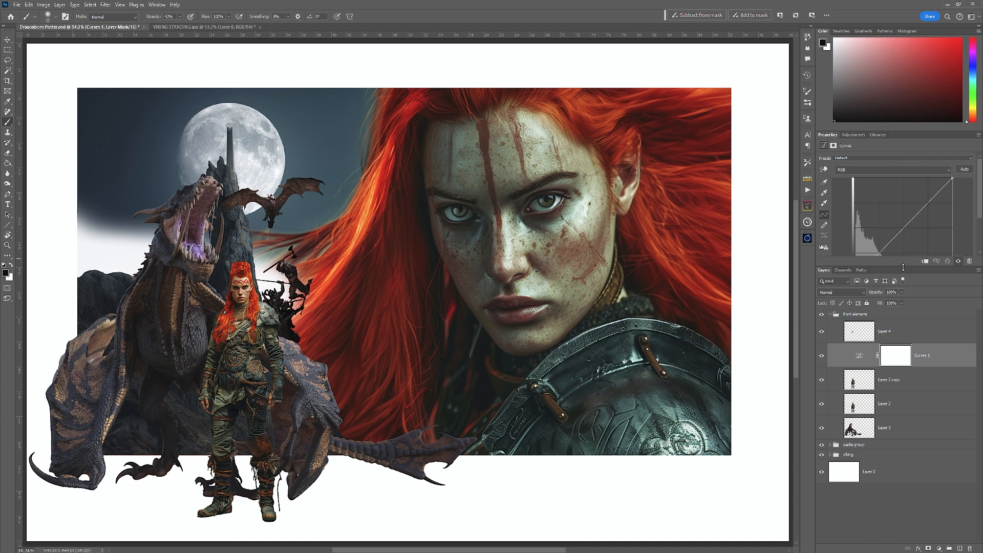
drag(903, 266, 899, 310)
drag(879, 254, 881, 264)
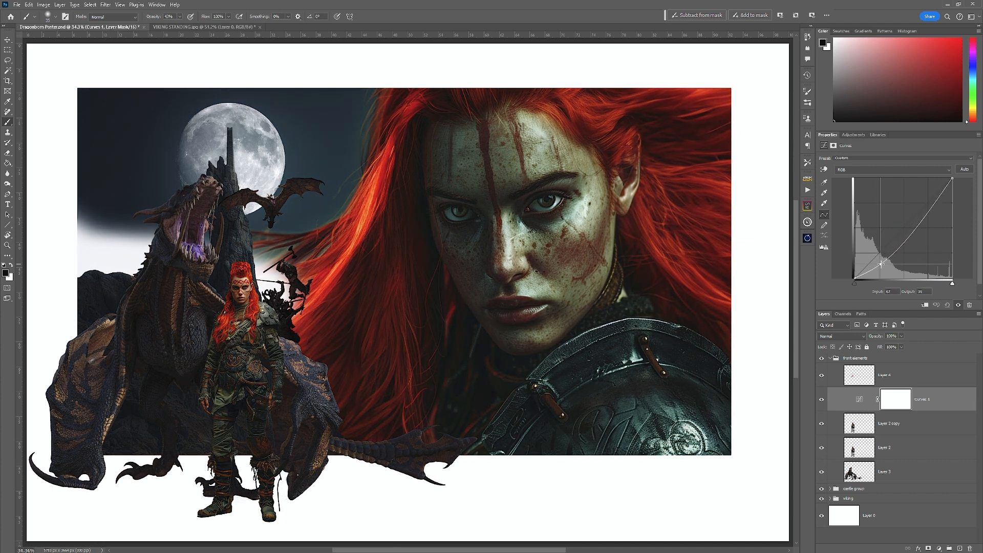
click(925, 304)
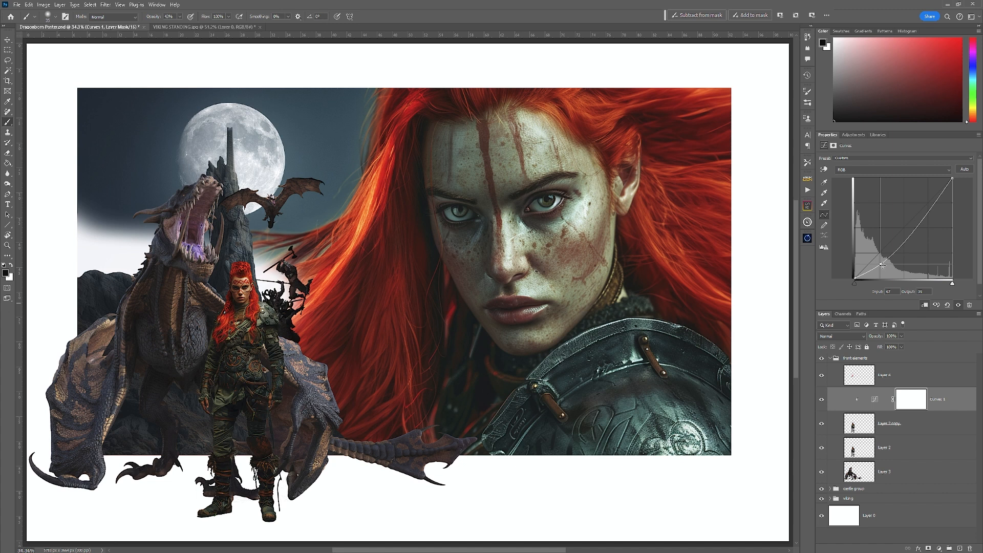
drag(881, 265, 881, 262)
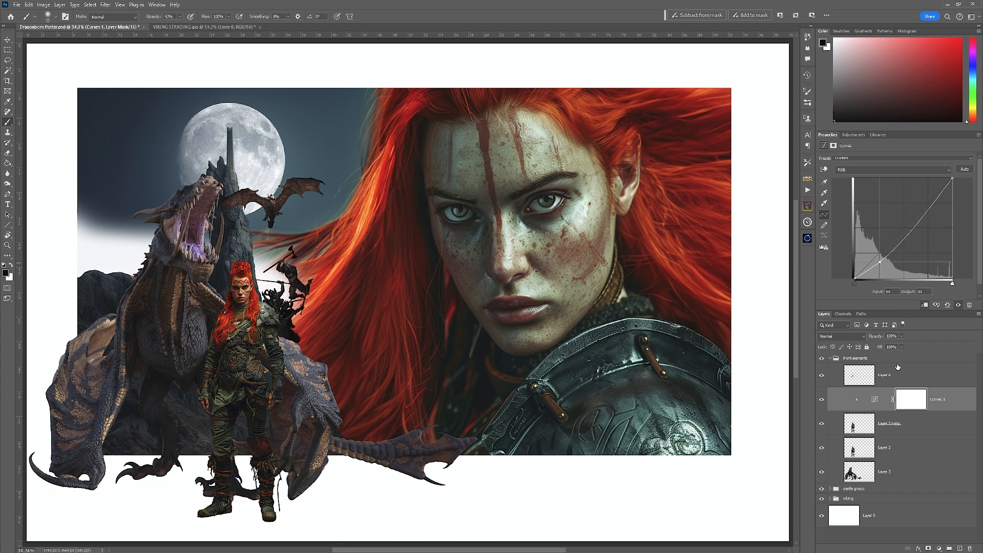
click(920, 407)
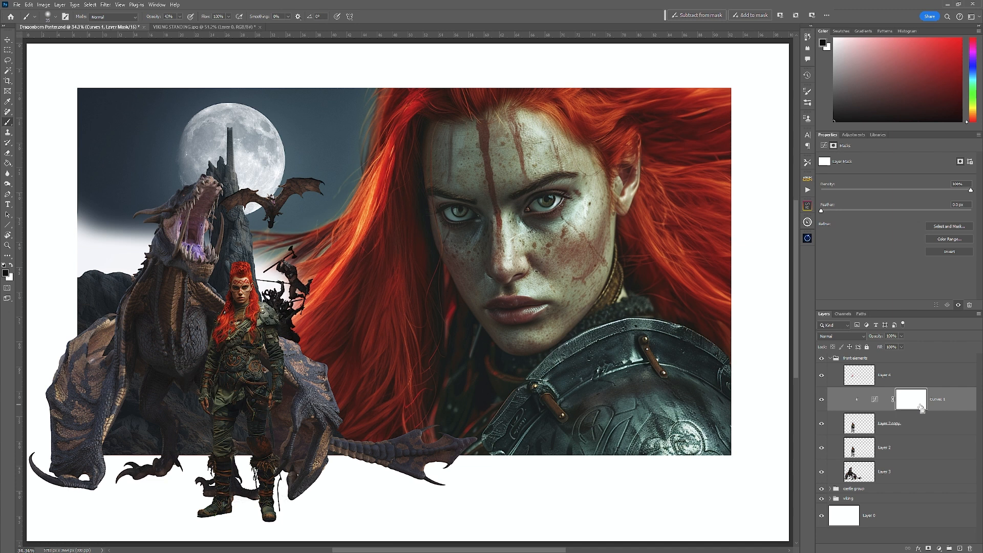
key(Delete)
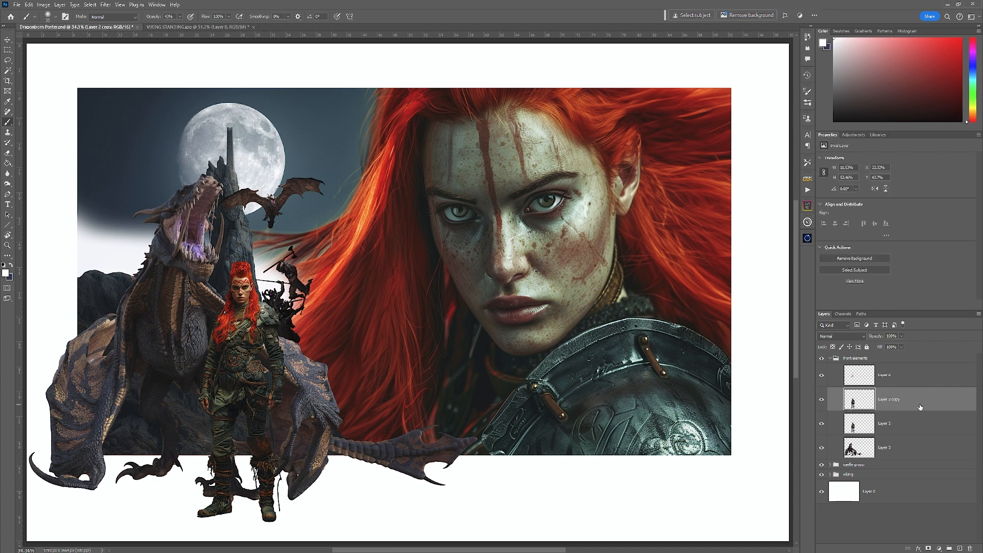
- Add a mask to the darkened viking copy and brush black over the face, shoulder and arm with a larger brush
click(928, 548)
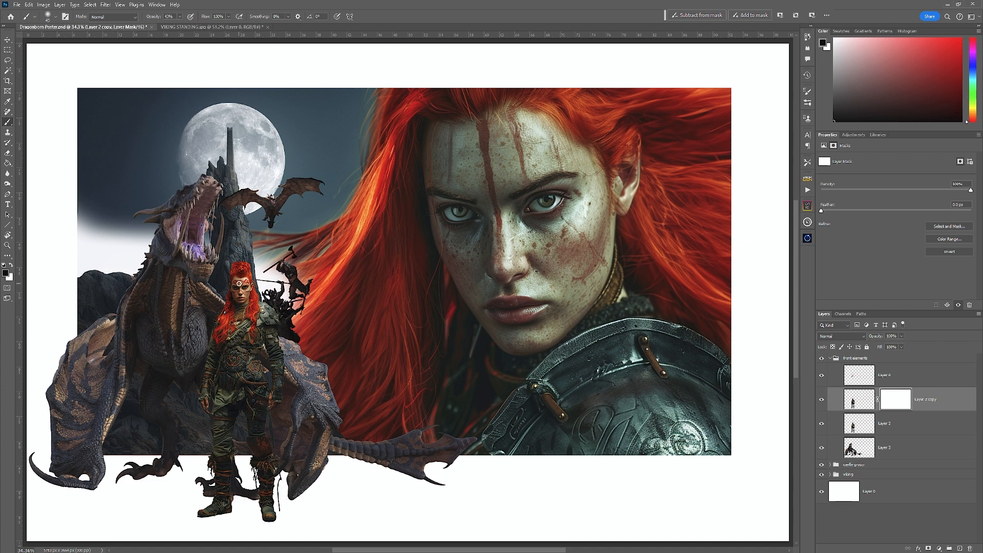
key(bracketright)
key(bracketright)
key(bracketright)
key(bracketright)
key(bracketright)
key(bracketright)
key(bracketright)
key(bracketright)
mouse_move(244, 296)
mouse_down()
mouse_move(267, 311)
mouse_move(255, 339)
mouse_move(247, 328)
mouse_move(236, 343)
mouse_move(231, 327)
mouse_move(219, 346)
mouse_move(239, 348)
mouse_move(237, 361)
mouse_move(256, 354)
mouse_move(243, 370)
mouse_move(258, 358)
mouse_move(251, 371)
mouse_move(256, 344)
mouse_move(278, 349)
mouse_up()
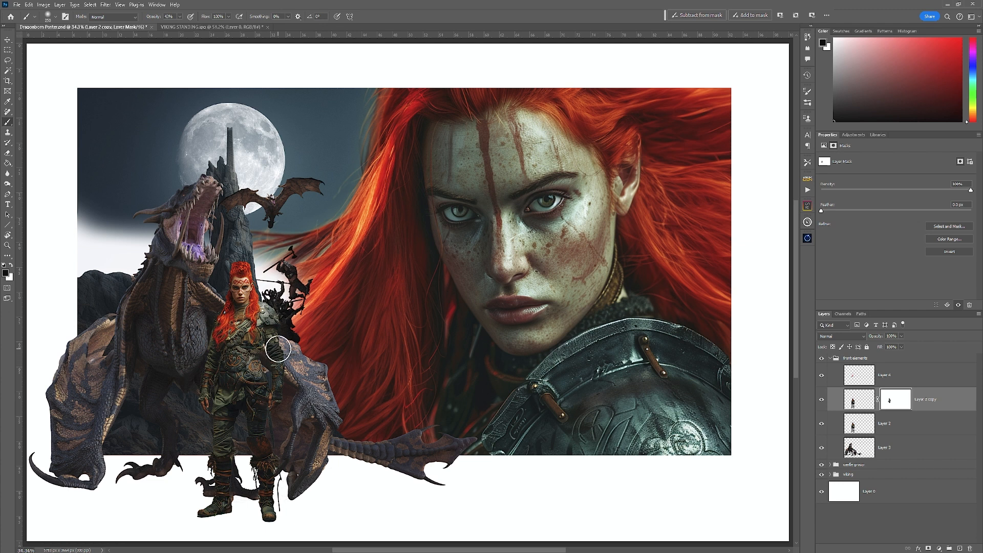
- Shrink the brush and paint white on the viking copy's mask to restore shading beside the face and hair
key(bracketleft)
key(bracketleft)
key(bracketleft)
key(bracketleft)
key(bracketleft)
key(x)
mouse_move(253, 295)
mouse_down()
mouse_move(241, 281)
mouse_move(249, 292)
mouse_up()
- Duplicate the large dragon layer and add a Curves adjustment above the copy, bent down in the shadows
click(912, 448)
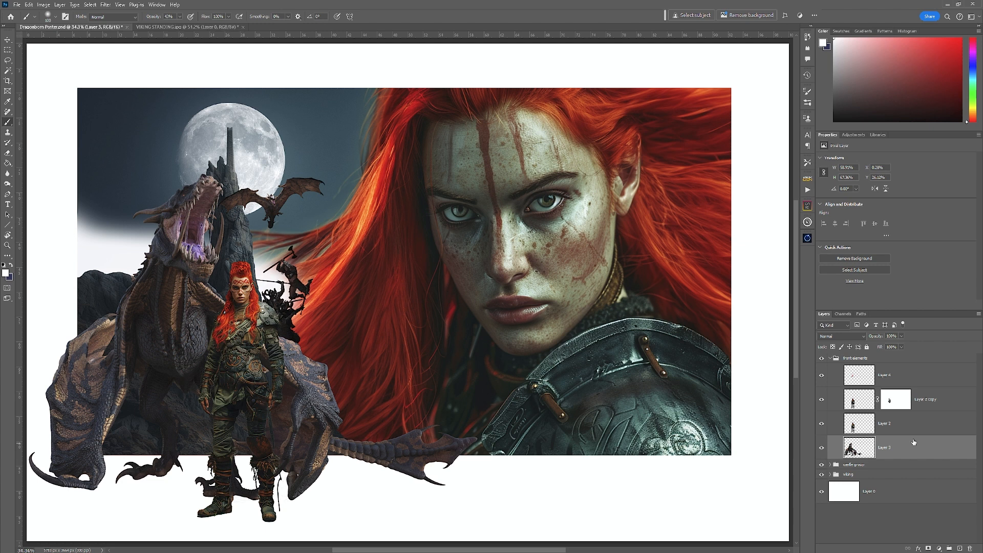
key(ctrl+j)
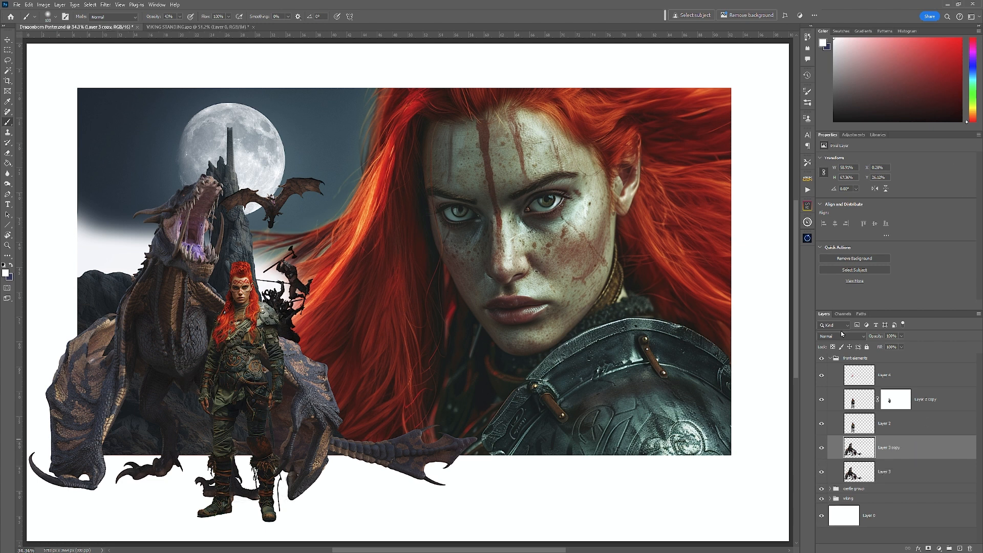
click(854, 134)
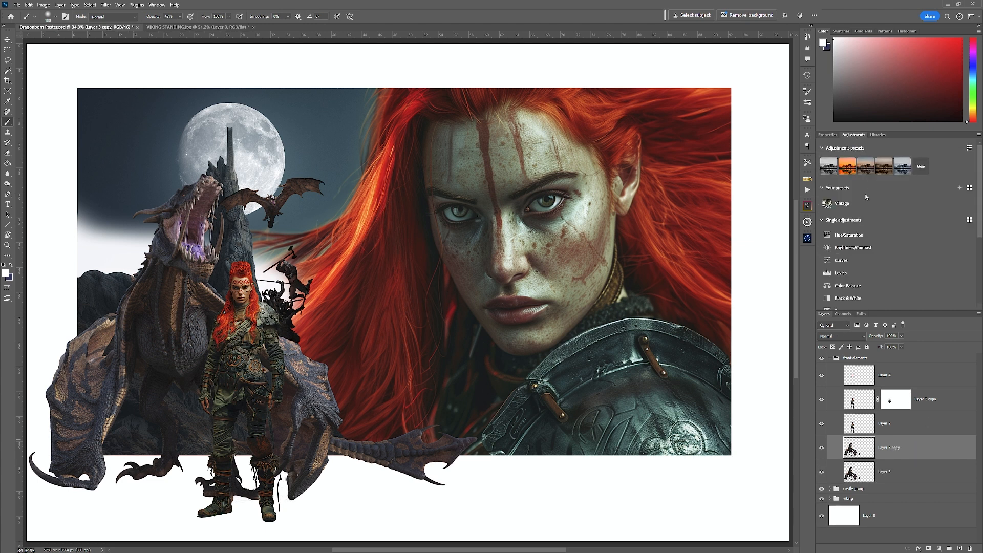
click(843, 261)
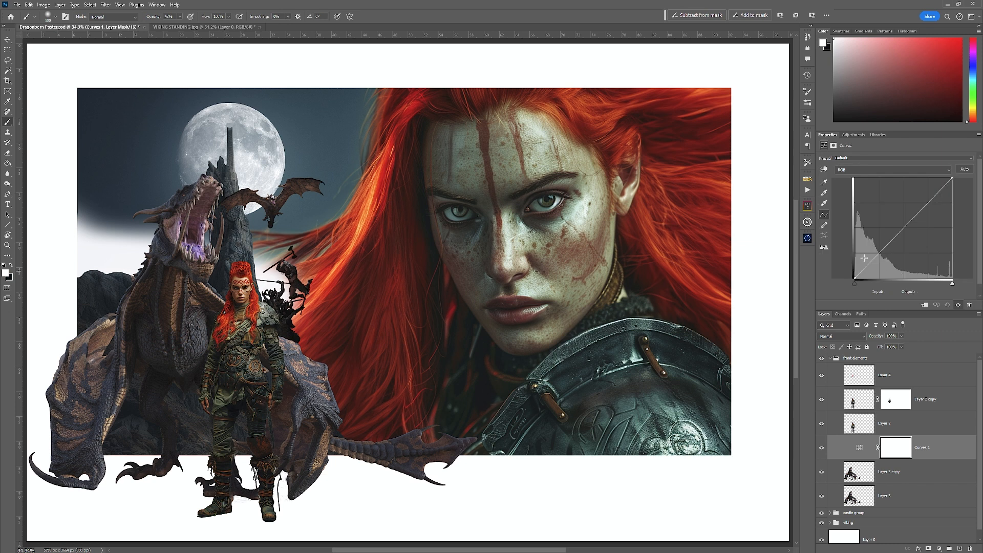
click(879, 253)
drag(878, 253, 879, 265)
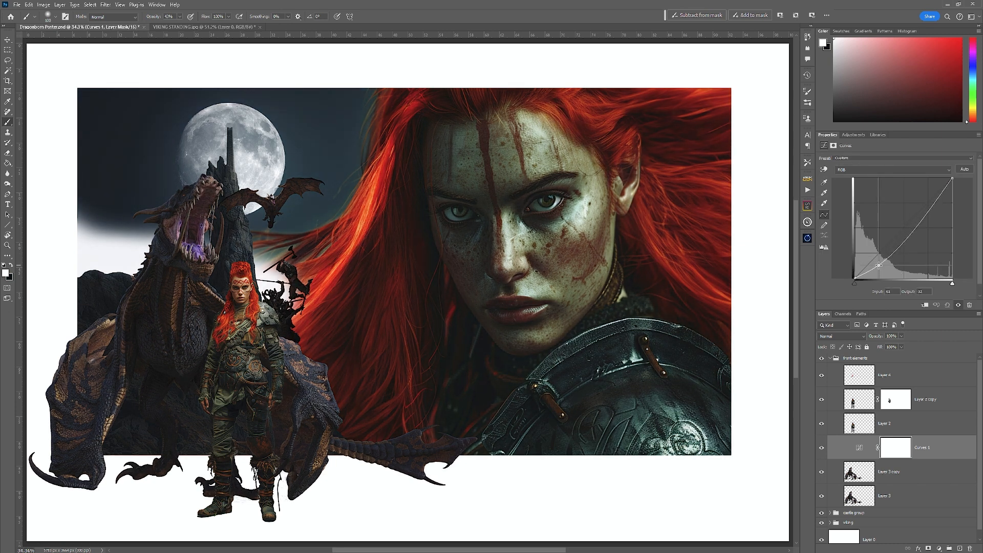
- Clip the Curves adjustment to the dragon copy, fine-tune the shadow point, and merge the adjustment into the copy
click(925, 305)
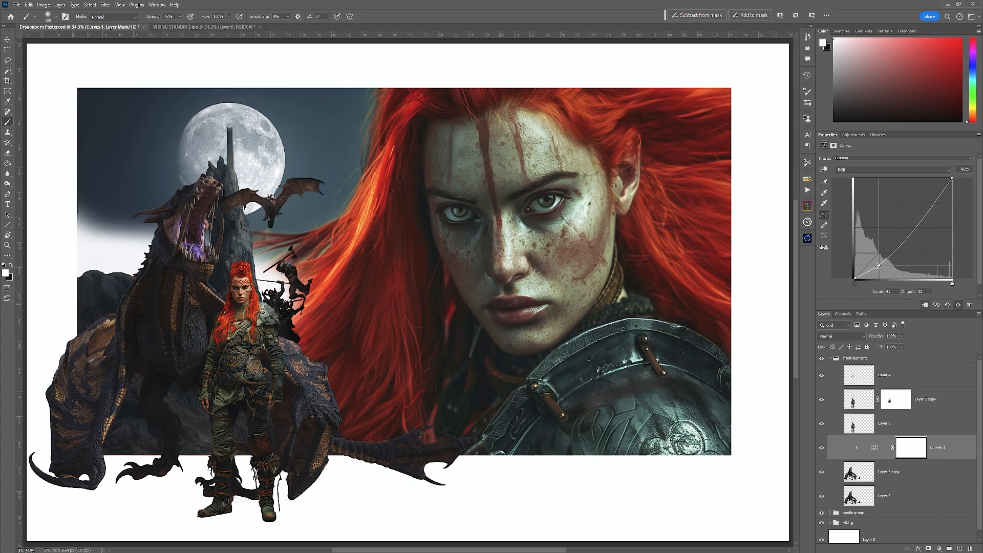
drag(879, 266, 874, 265)
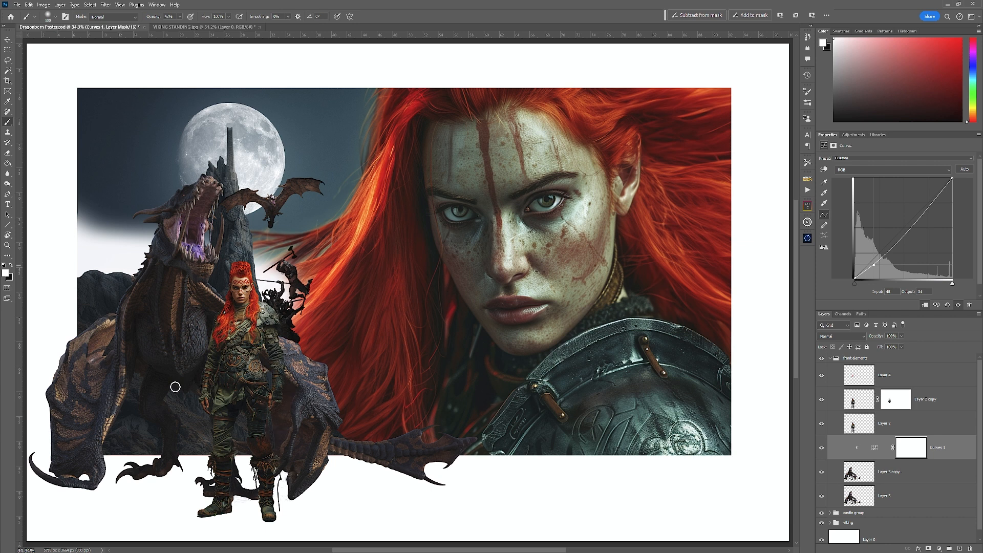
click(908, 456)
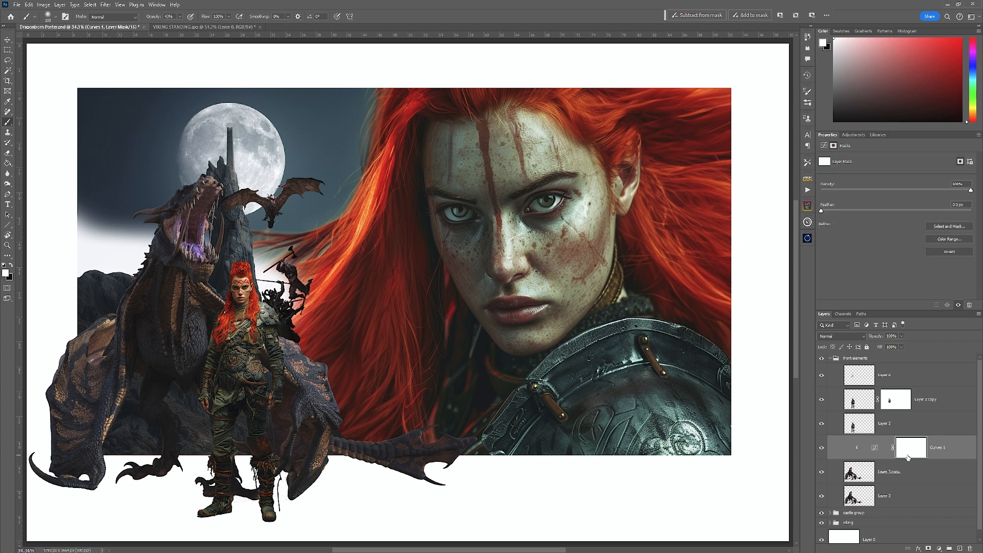
key(Delete)
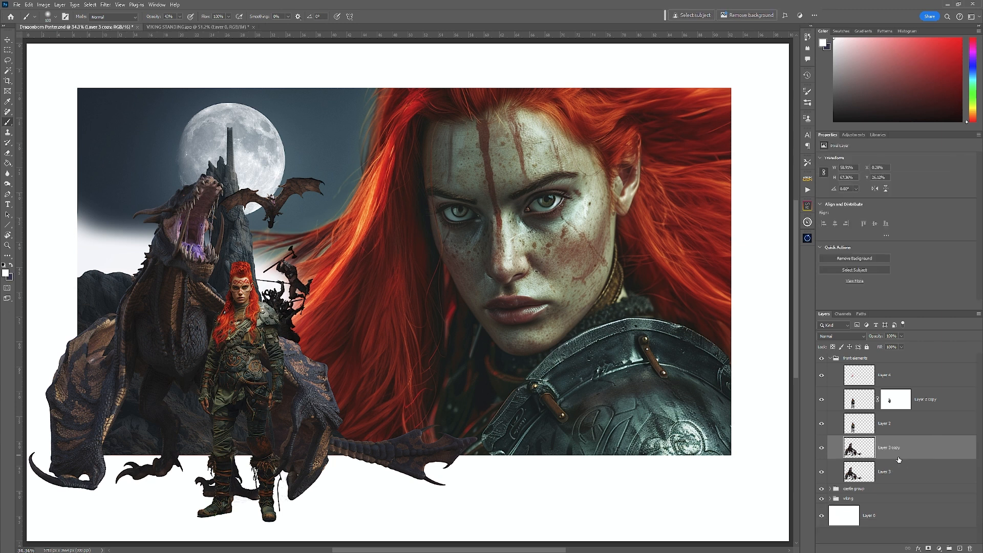
- Add a mask to the darkened dragon copy and brush black over the head, neck and wing with a larger brush
click(928, 549)
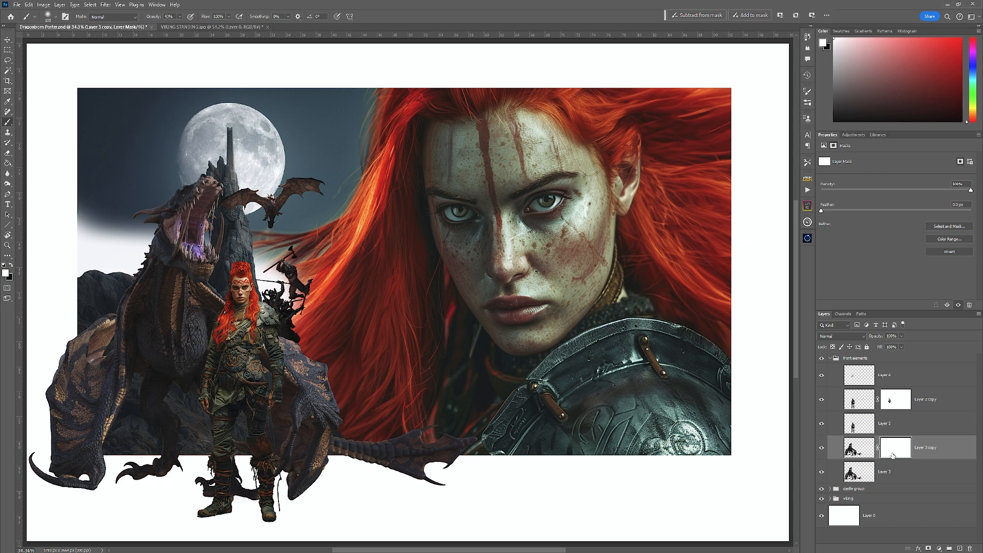
click(11, 266)
key(bracketright)
key(bracketright)
key(bracketright)
key(bracketright)
key(bracketright)
key(bracketright)
key(bracketright)
key(bracketright)
key(bracketright)
key(bracketright)
key(bracketright)
key(bracketright)
mouse_move(215, 188)
mouse_down()
mouse_move(187, 221)
mouse_move(201, 203)
mouse_move(189, 254)
mouse_move(211, 278)
mouse_move(218, 265)
mouse_move(195, 268)
mouse_move(182, 188)
mouse_move(127, 235)
mouse_move(73, 332)
mouse_move(192, 292)
mouse_move(192, 325)
mouse_up()
key(bracketleft)
key(bracketleft)
mouse_move(196, 306)
mouse_down()
mouse_move(196, 334)
mouse_move(184, 285)
mouse_move(180, 335)
mouse_move(192, 290)
mouse_move(206, 288)
mouse_move(276, 346)
mouse_move(326, 370)
mouse_move(288, 343)
mouse_move(359, 423)
mouse_move(337, 432)
mouse_move(369, 441)
mouse_move(434, 430)
mouse_move(397, 430)
mouse_move(485, 430)
mouse_move(345, 434)
mouse_move(427, 446)
mouse_move(467, 433)
mouse_move(327, 434)
mouse_move(320, 459)
mouse_move(329, 386)
mouse_up()
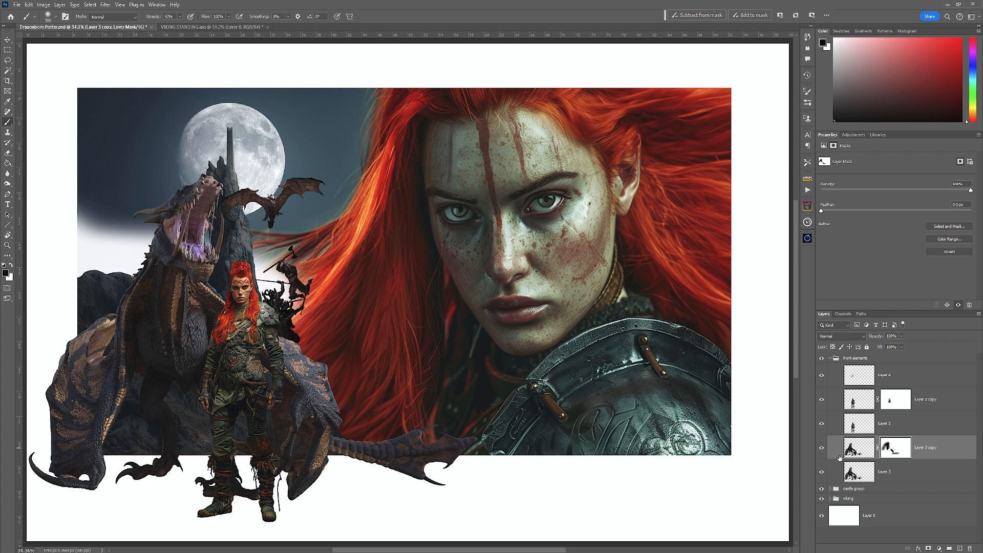
- Set the brush opacity to 100% and paint black on the dragon copy's mask over the open mouth and throat
click(179, 18)
drag(182, 27, 203, 27)
mouse_move(202, 183)
mouse_down()
mouse_move(156, 219)
mouse_move(215, 183)
mouse_move(200, 263)
mouse_up()
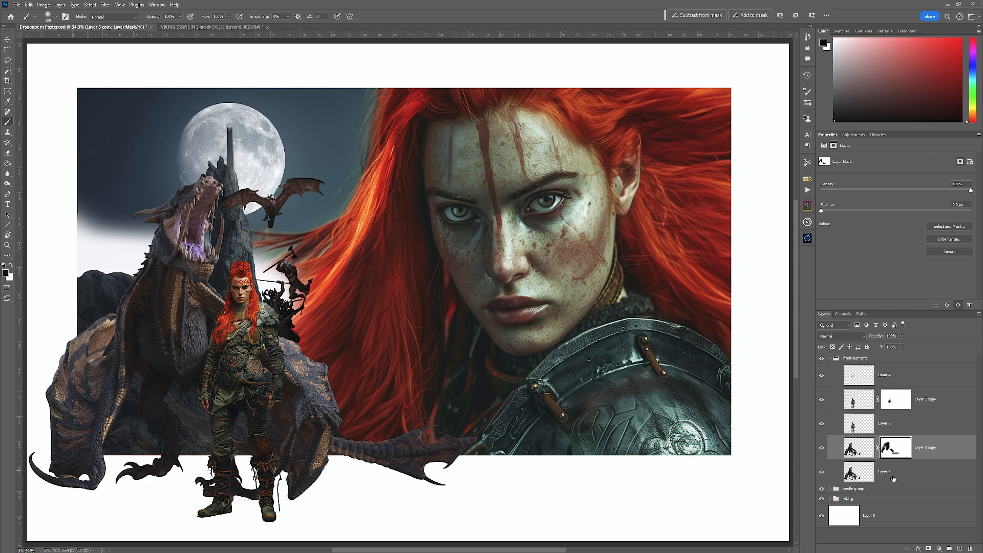
- Add an Outer Glow to the original large dragon layer with a size of 10 px
click(894, 478)
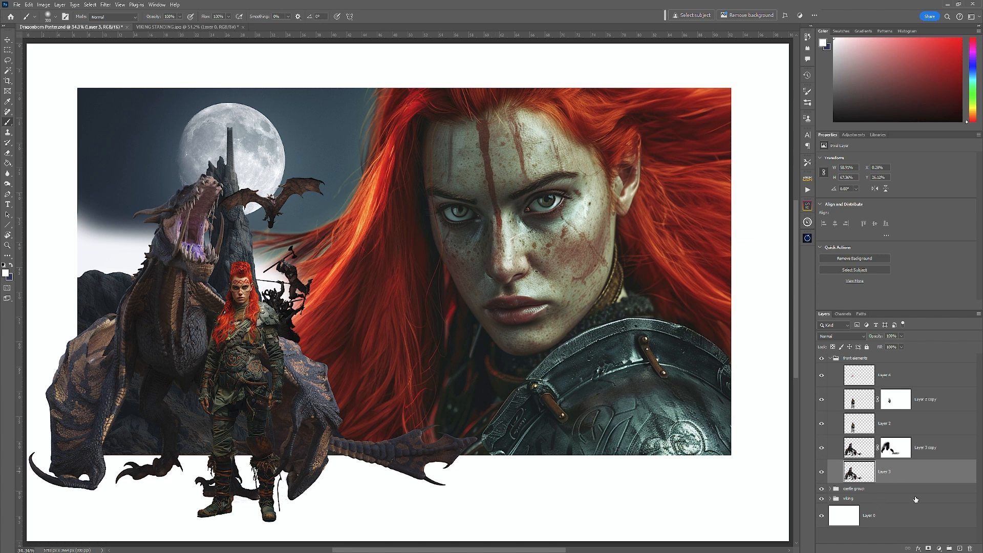
double_click(917, 473)
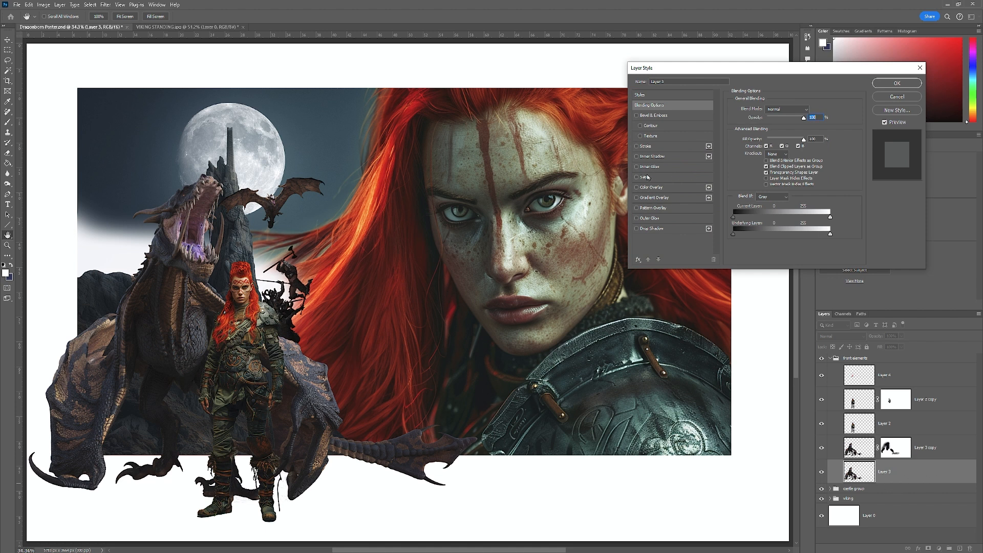
click(636, 218)
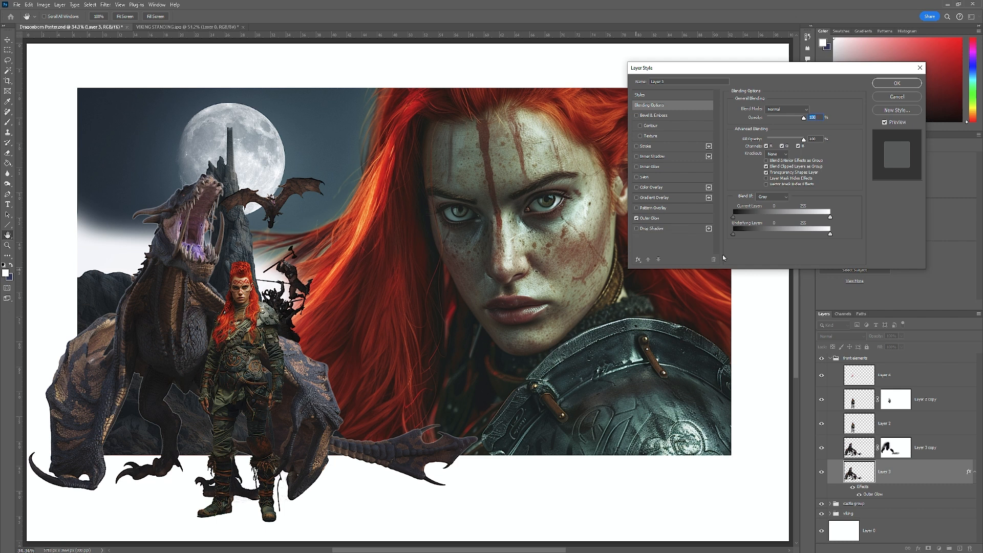
click(658, 222)
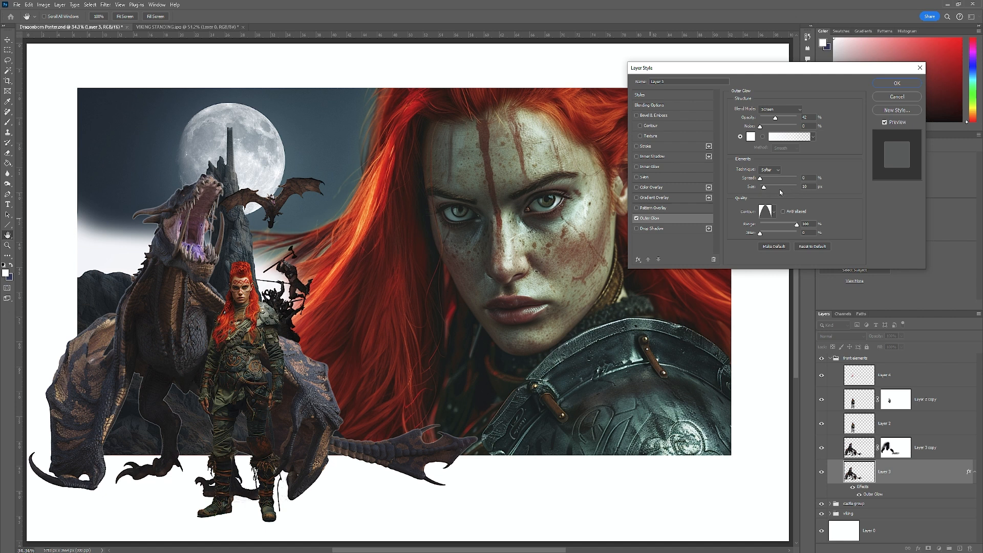
drag(767, 186, 764, 189)
click(808, 187)
text(10)
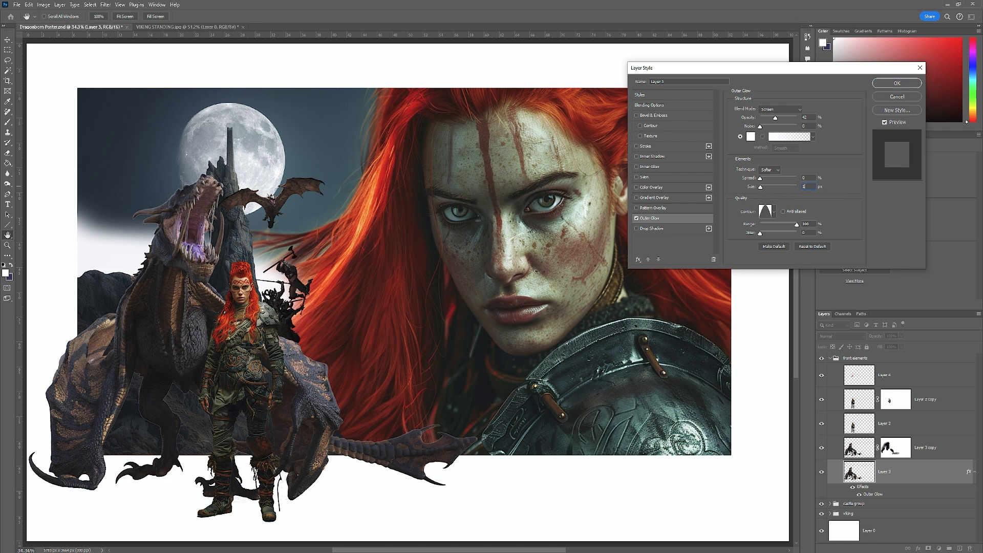
- Try several contour presets on the dragon's Outer Glow, settle on the single-peak contour, and apply the layer style
click(774, 214)
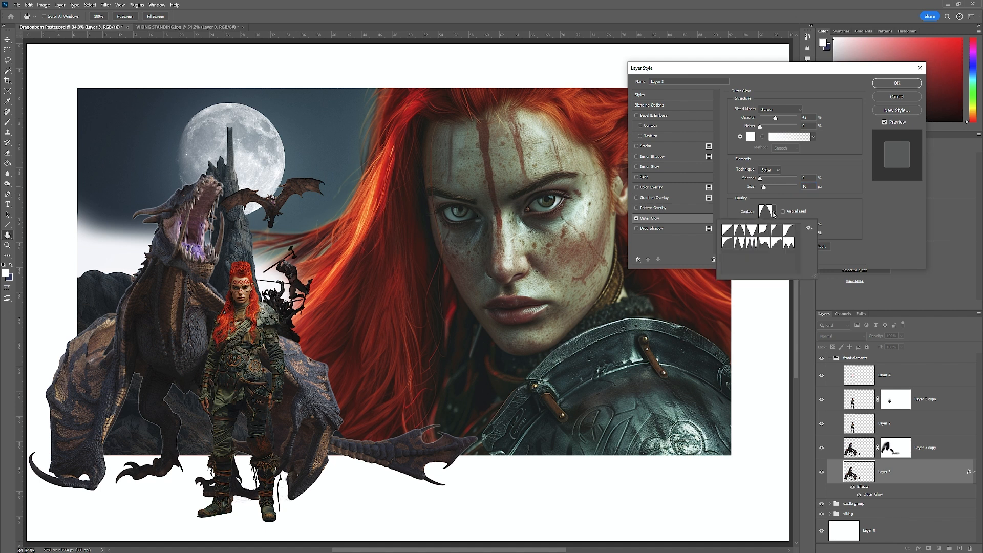
click(751, 231)
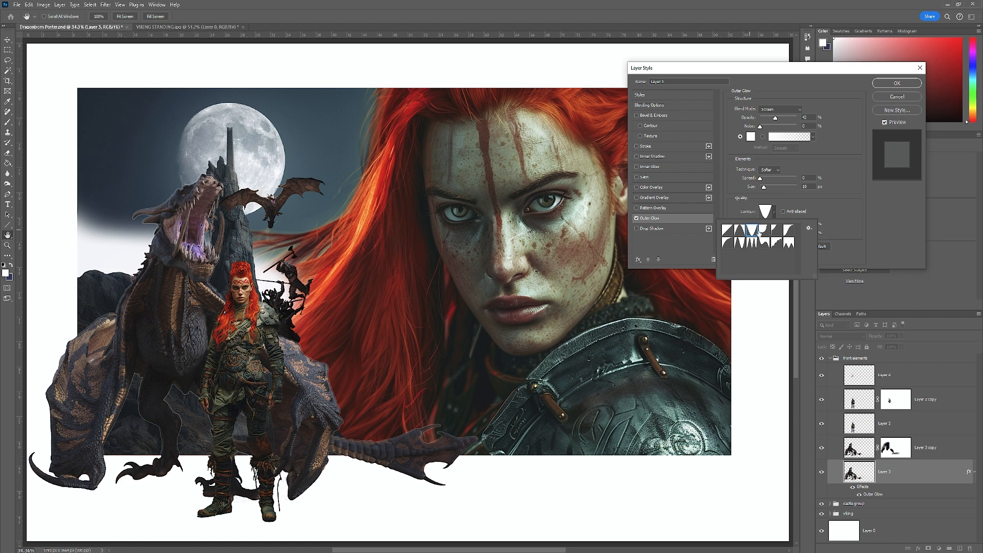
click(763, 233)
click(776, 232)
click(789, 231)
click(774, 233)
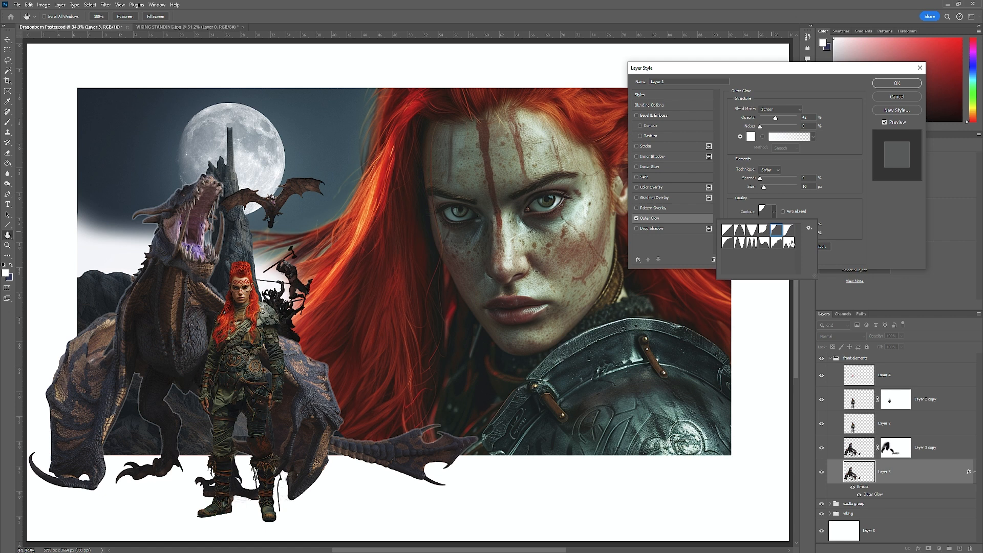
click(777, 244)
click(739, 243)
click(727, 243)
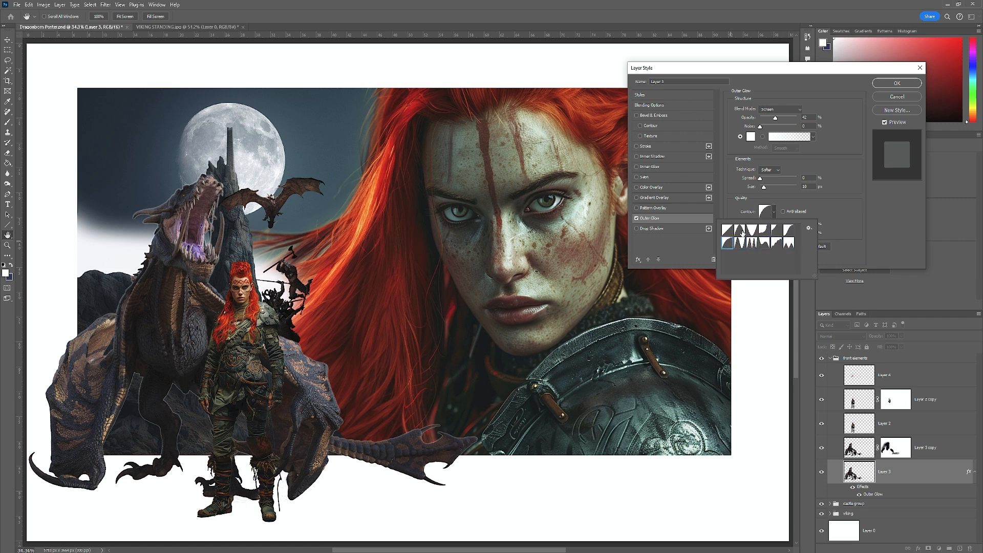
click(741, 230)
click(866, 212)
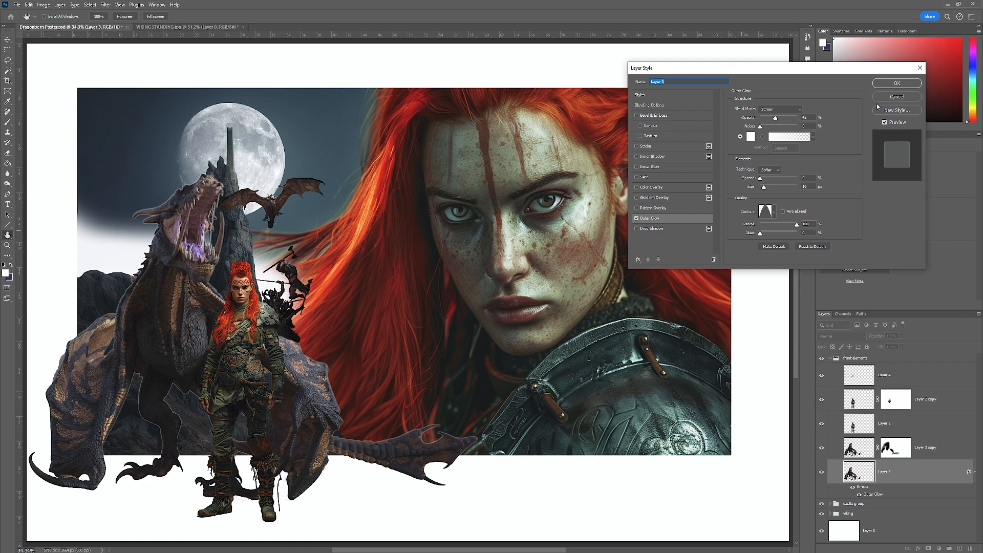
click(893, 84)
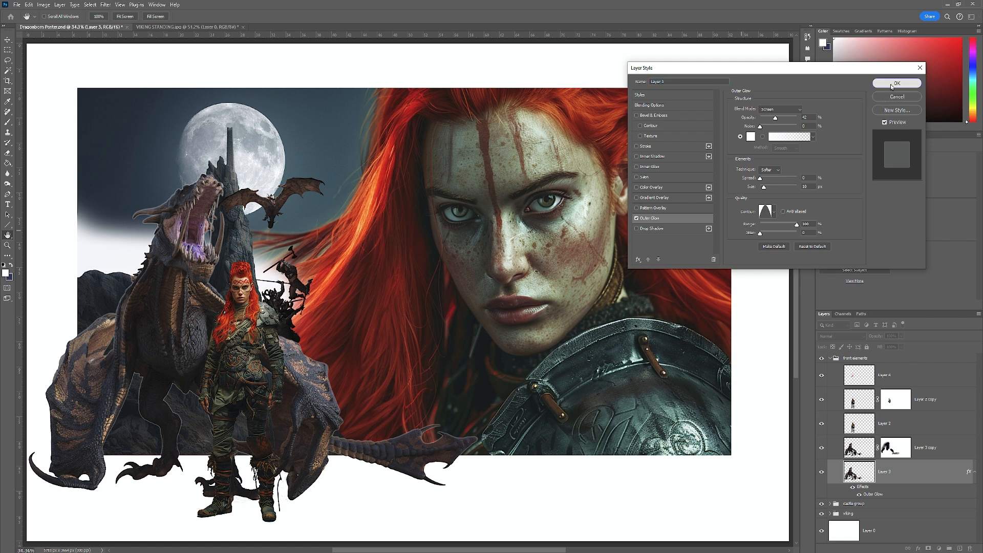
key(b)
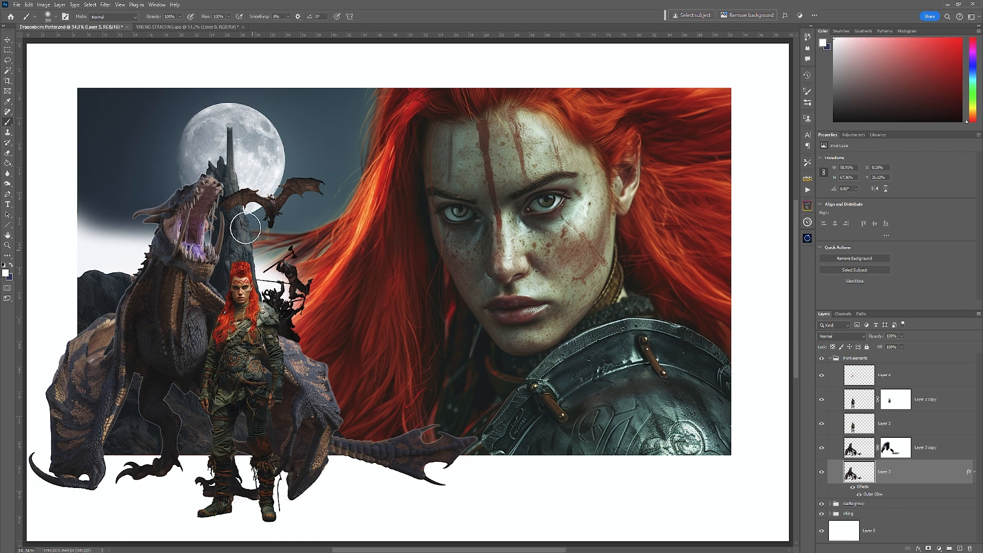
- Add an Outer Glow with the same settings to the original standing viking layer
click(917, 425)
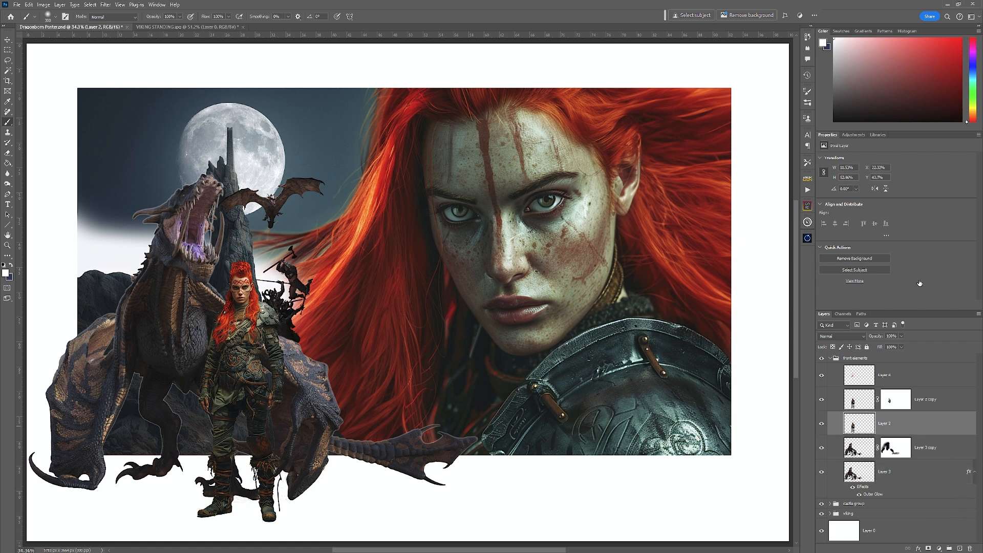
double_click(945, 428)
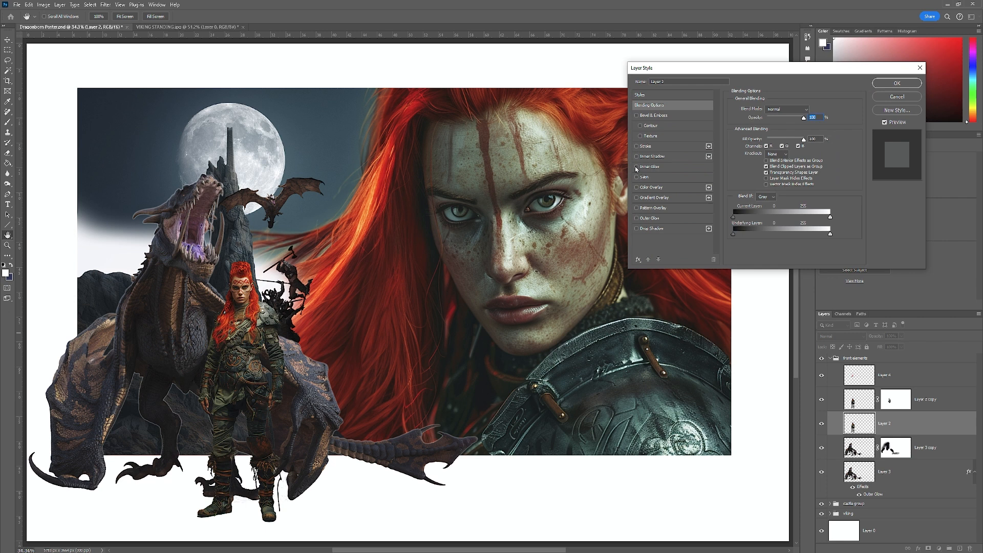
click(637, 219)
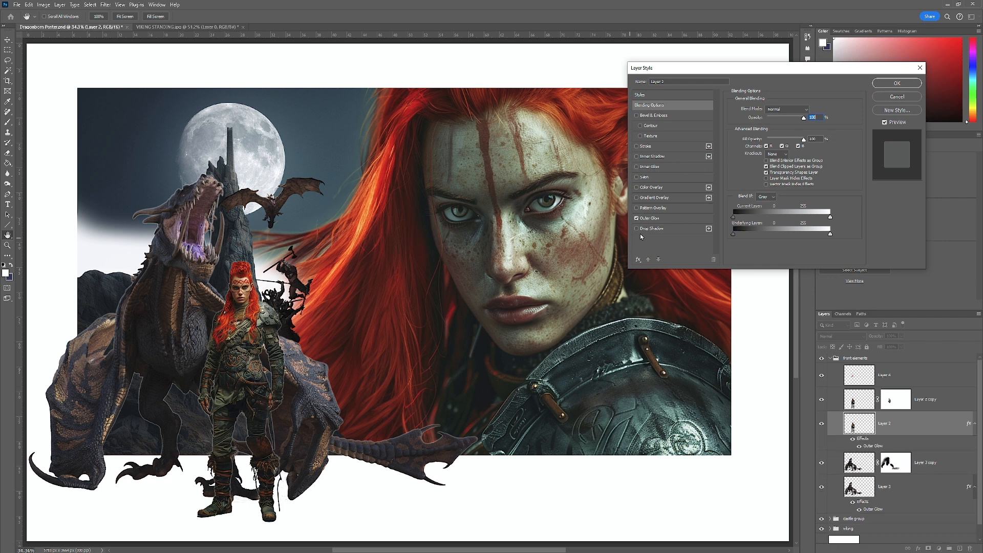
click(654, 219)
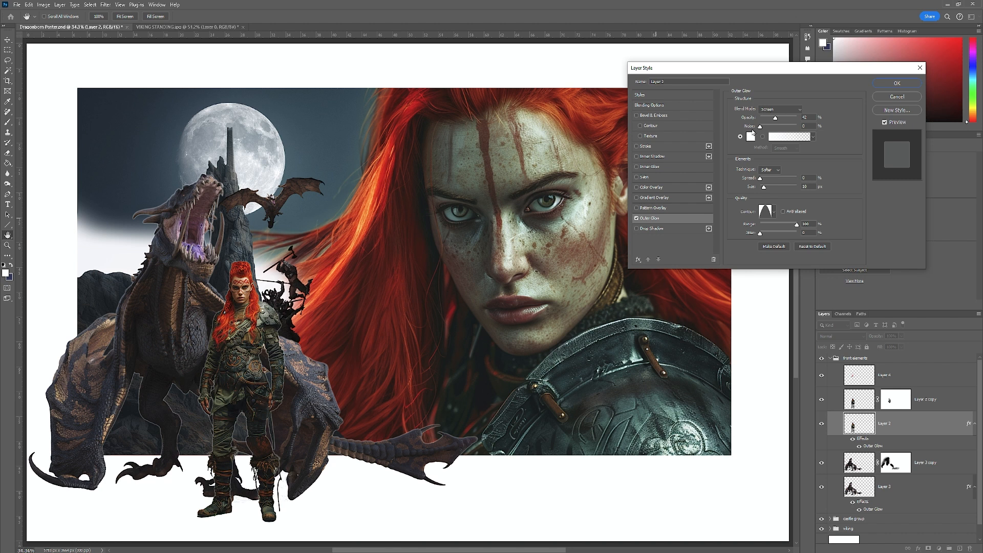
click(897, 84)
- Collapse the front elements group, expand the castle group, and add the same Outer Glow to the original castle layer
click(830, 358)
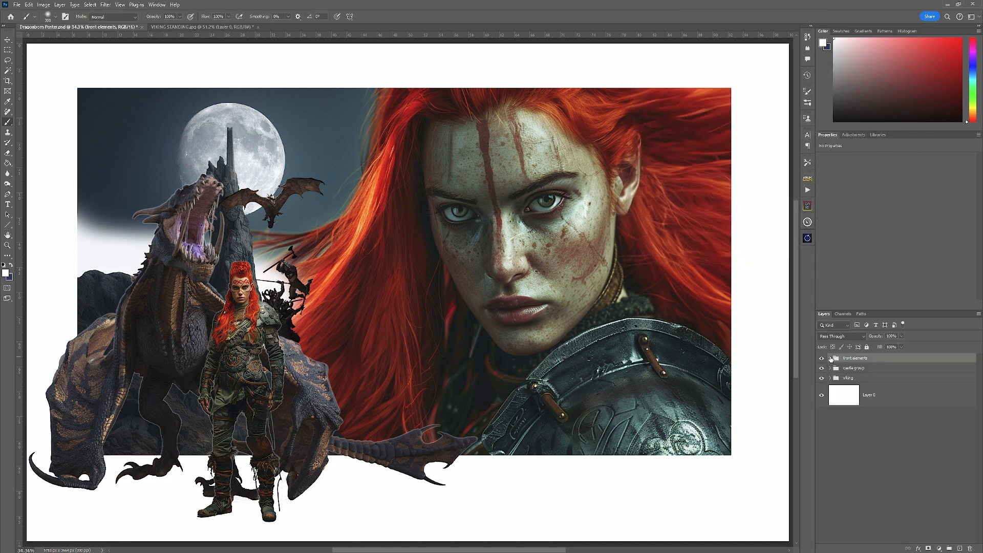
click(830, 368)
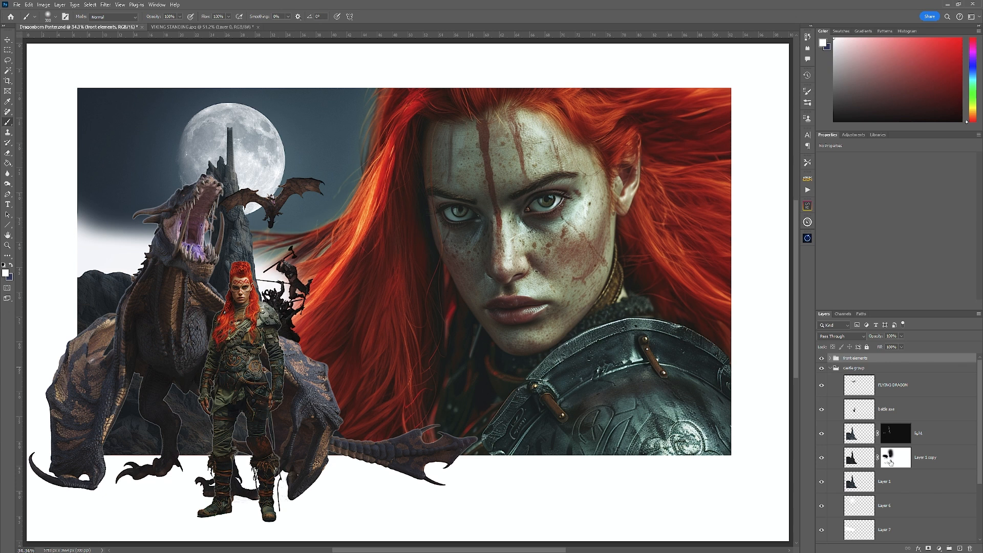
click(902, 484)
double_click(933, 484)
click(651, 219)
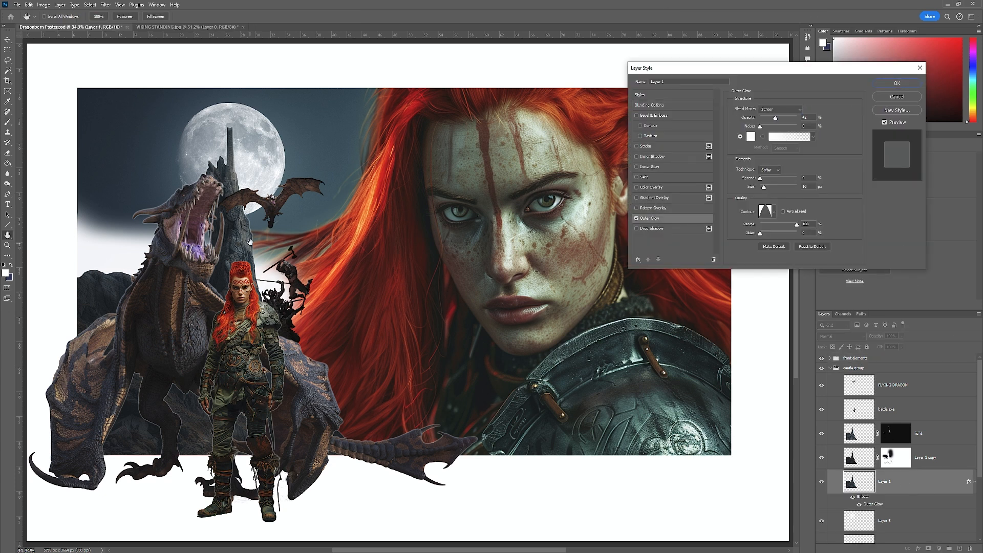
click(897, 83)
- Add the same Outer Glow to the battle axe layer in the castle group and apply it
double_click(924, 413)
click(637, 218)
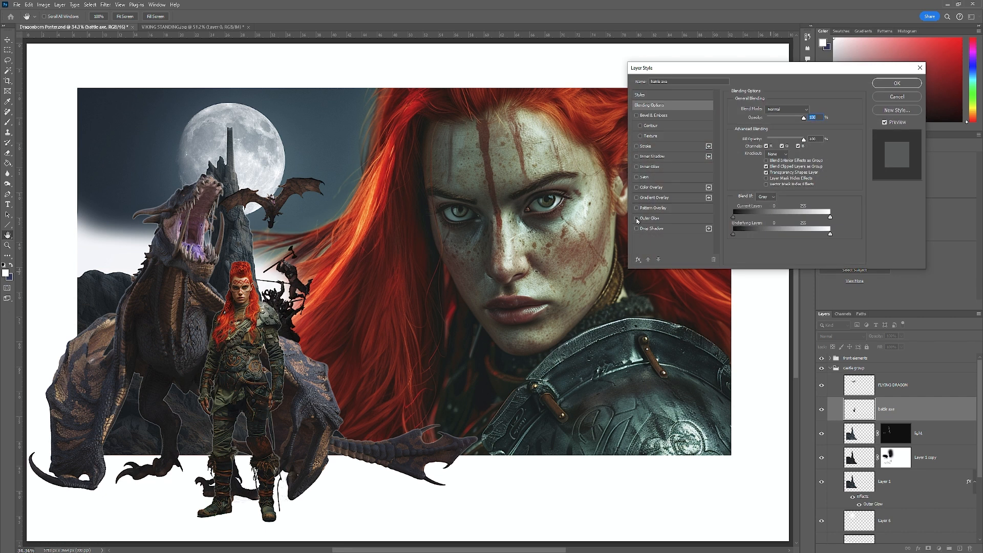
click(898, 83)
key(b)
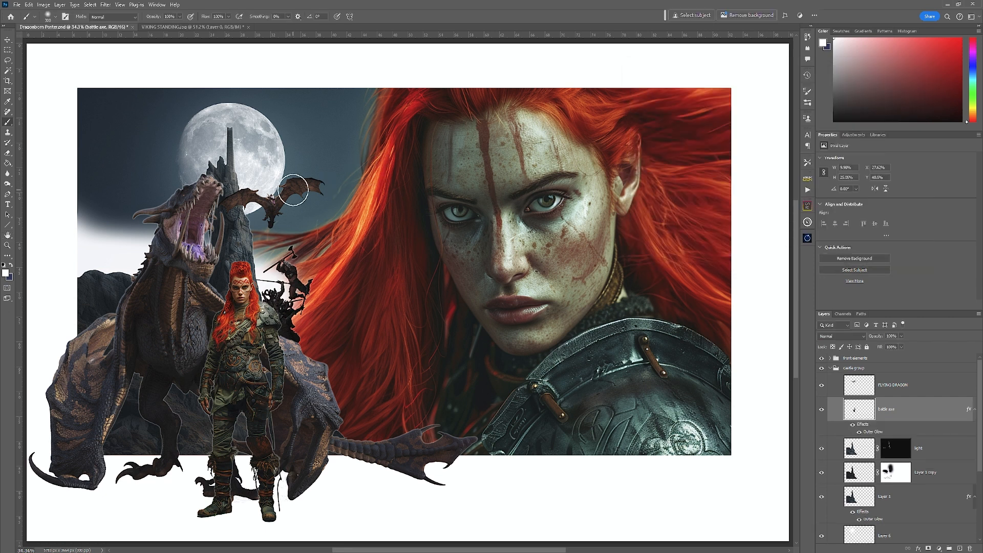
double_click(934, 391)
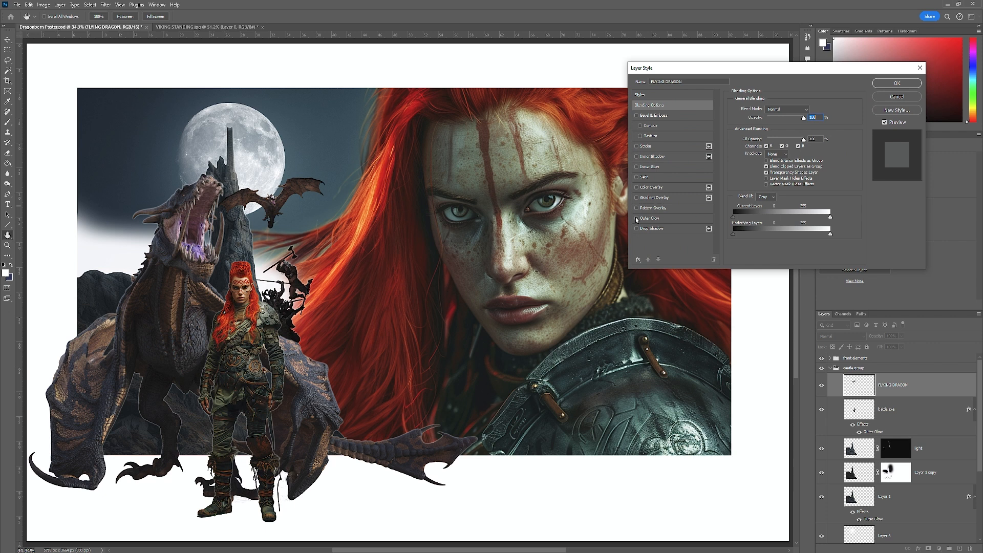
click(636, 218)
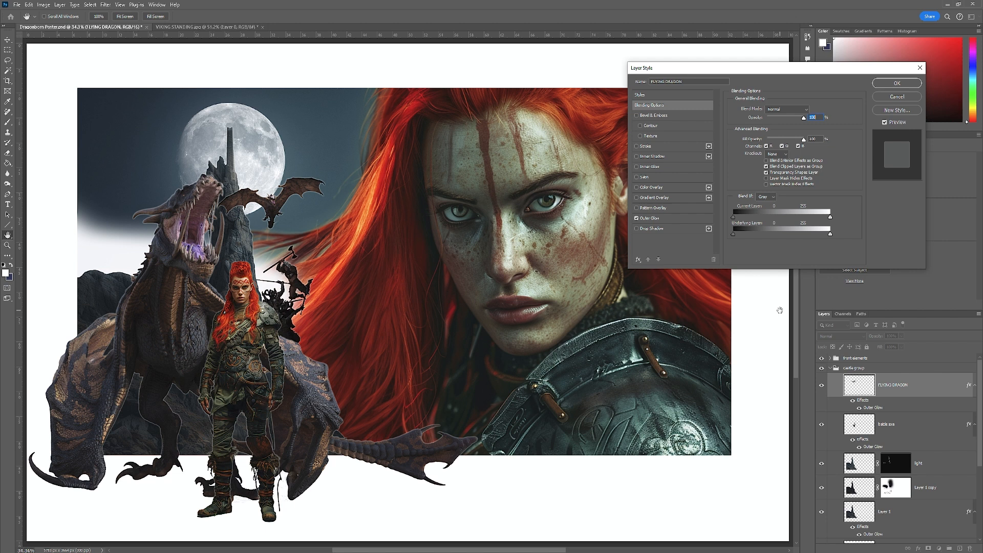
click(897, 97)
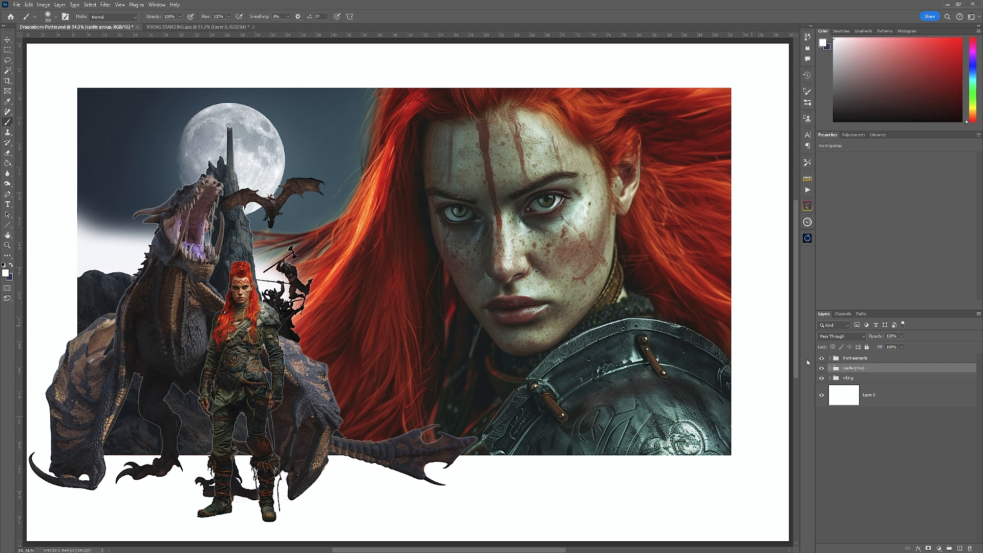
- Hide the front elements and castle groups, expand the viking group, and select its hair layer
click(822, 359)
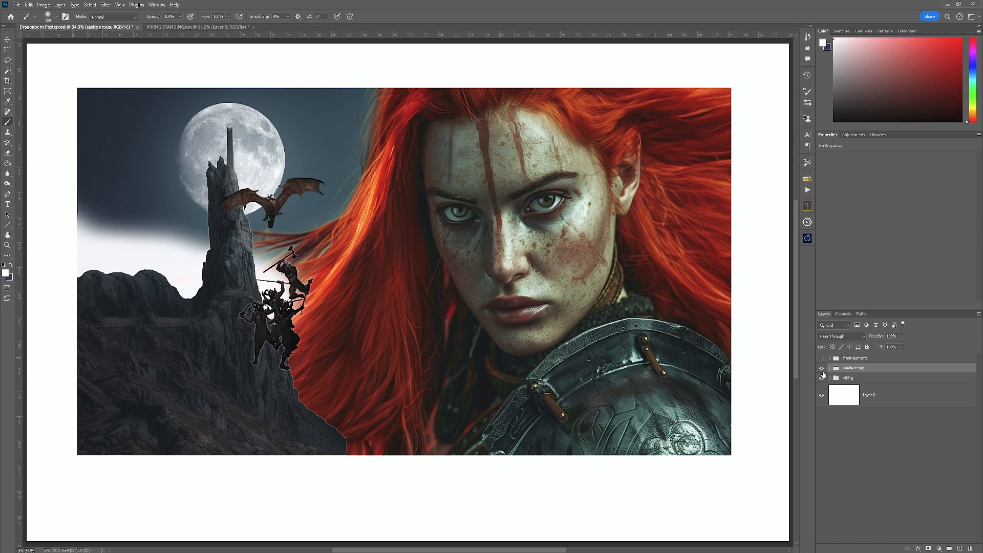
click(822, 369)
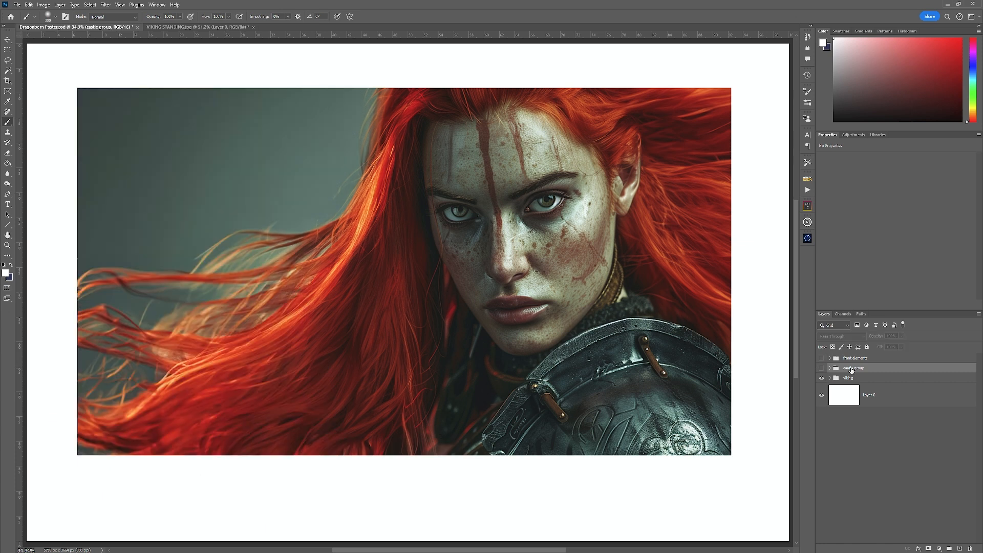
click(853, 379)
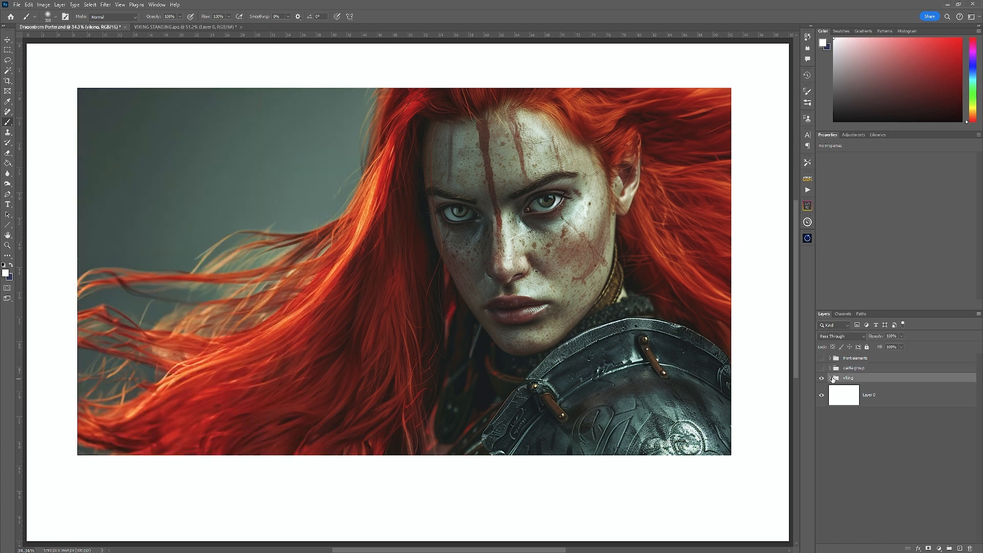
click(830, 378)
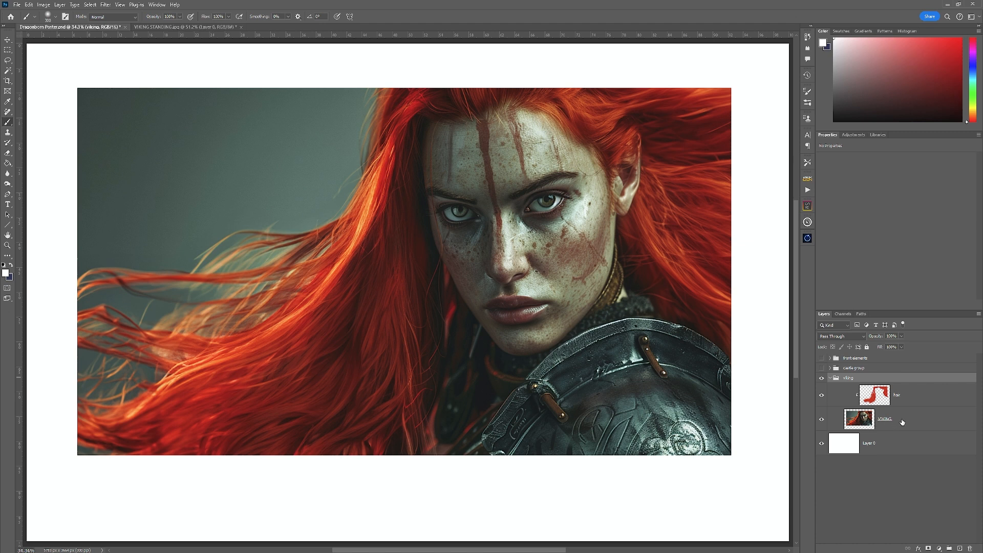
click(908, 400)
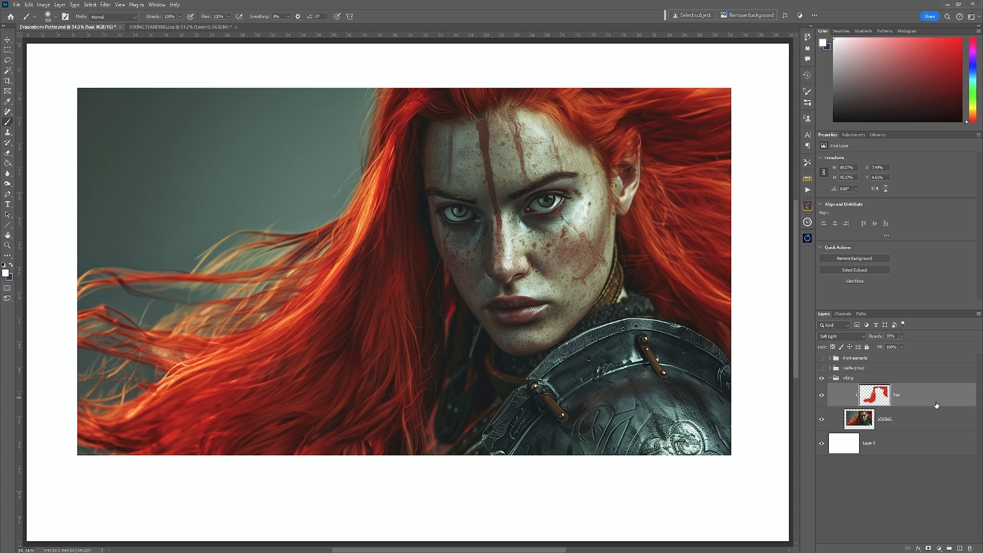
- Stamp the visible layers into a new layer, hide the layers beneath it, and name it "ctrl shift alt e"
key(ctrl+shift+alt+e)
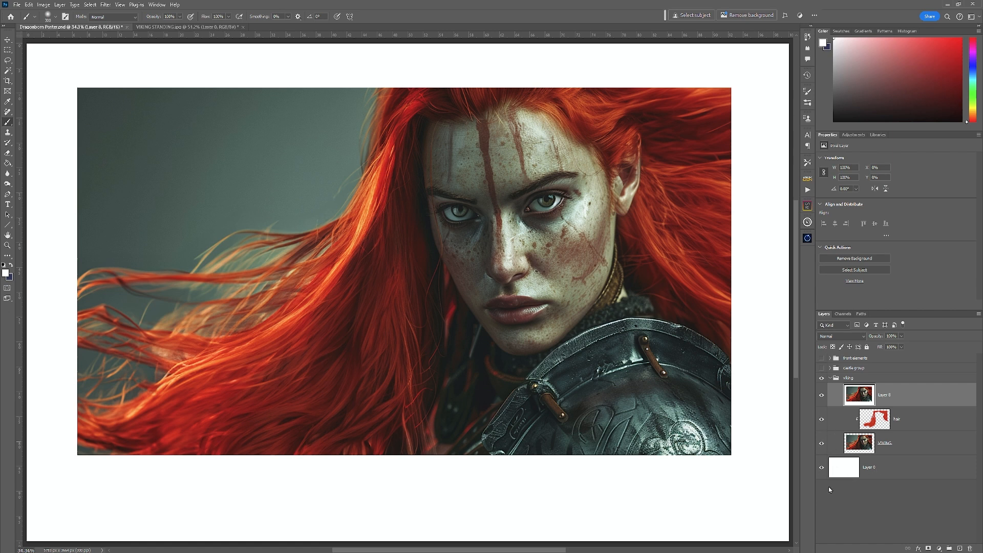
click(823, 444)
click(822, 419)
click(822, 467)
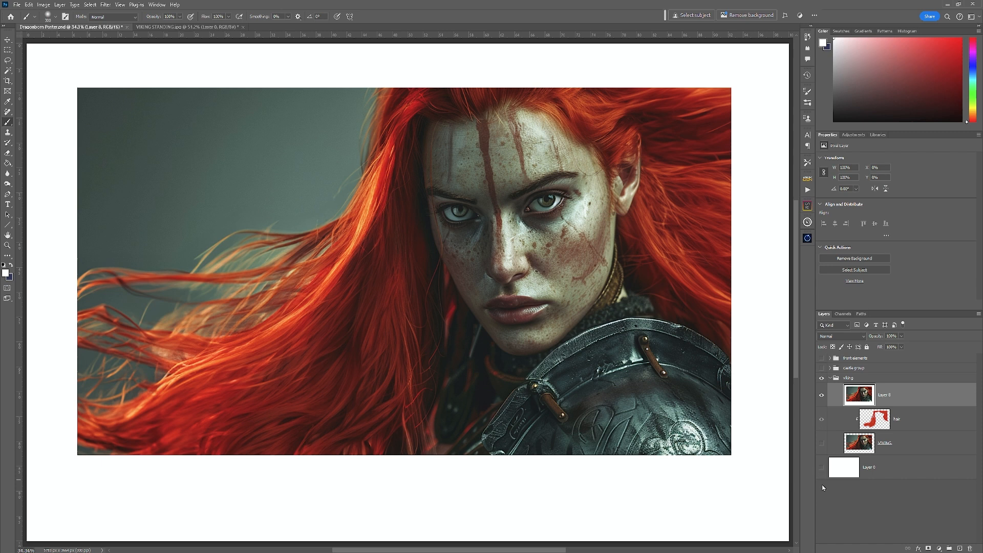
double_click(886, 397)
text(ctrl shift alt e)
key(Return)
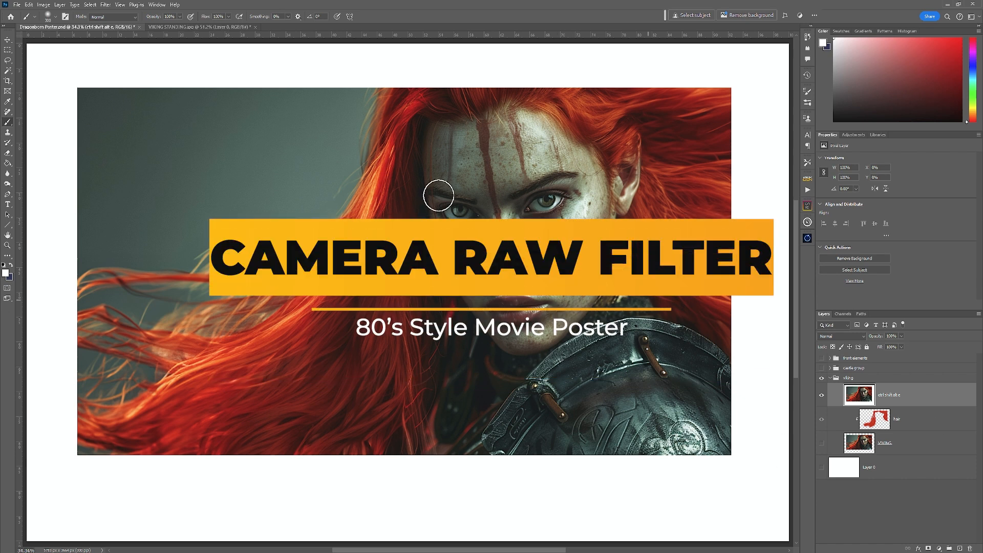
- Open the stamped layer in the Camera Raw Filter and create separate person masks for Iris and Pupil and Eye Sclera
click(106, 5)
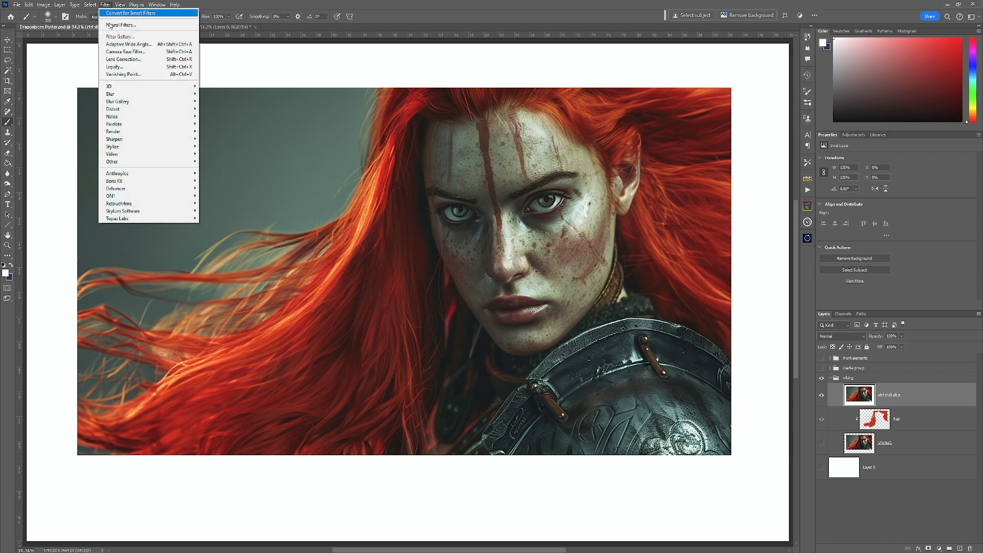
click(119, 53)
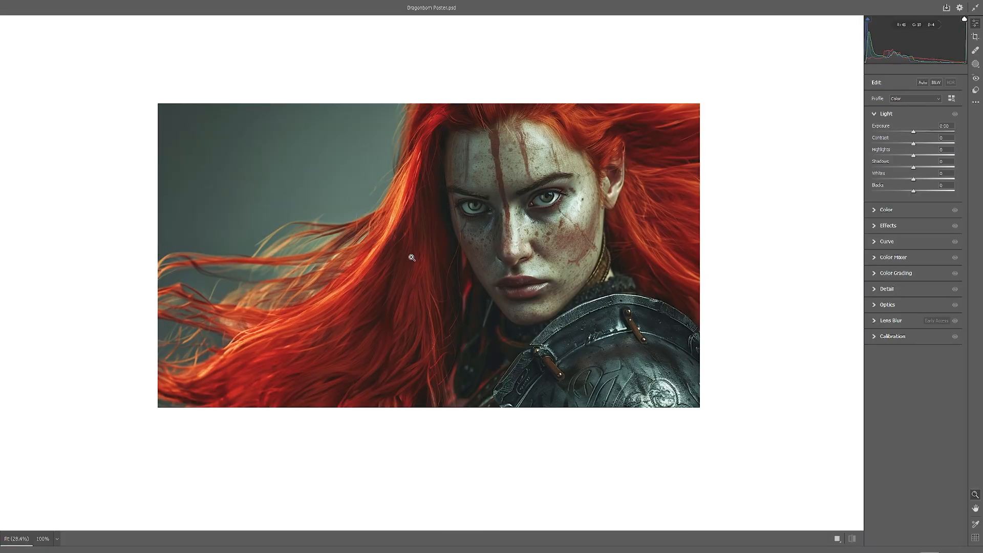
click(976, 64)
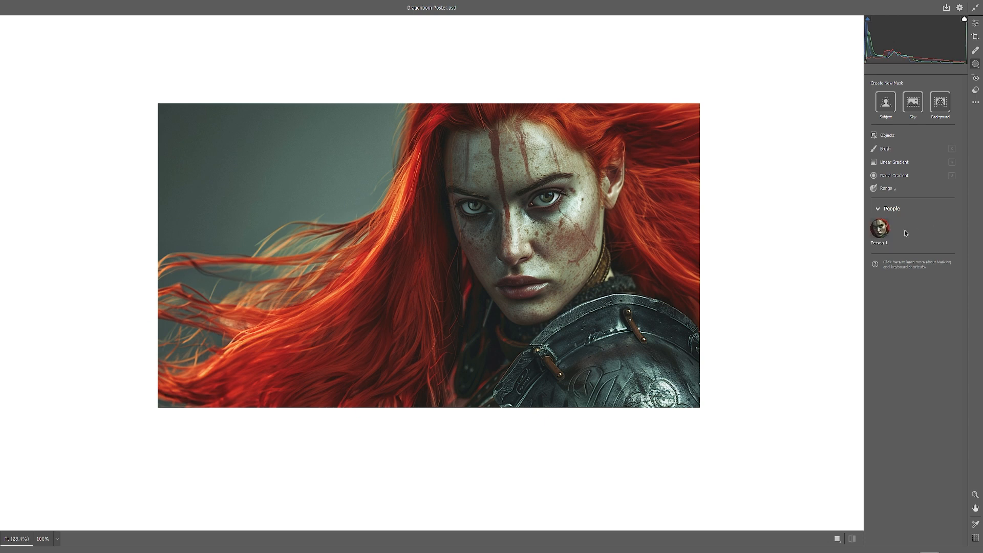
click(881, 229)
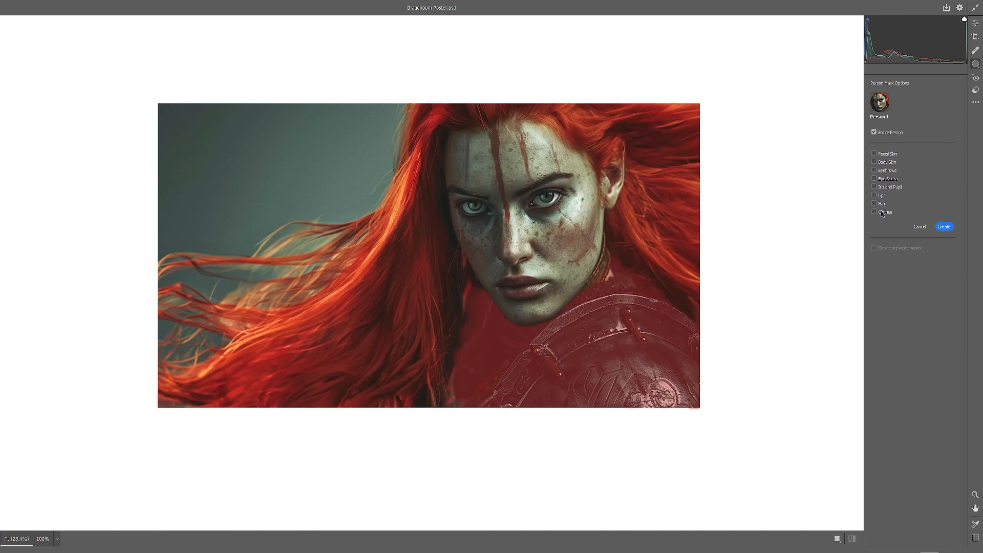
click(875, 187)
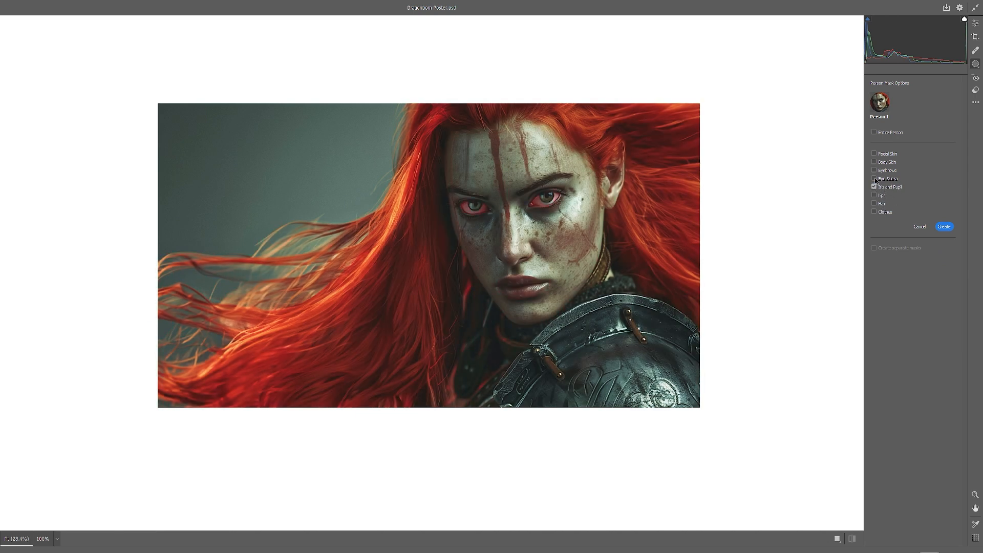
click(874, 179)
click(945, 228)
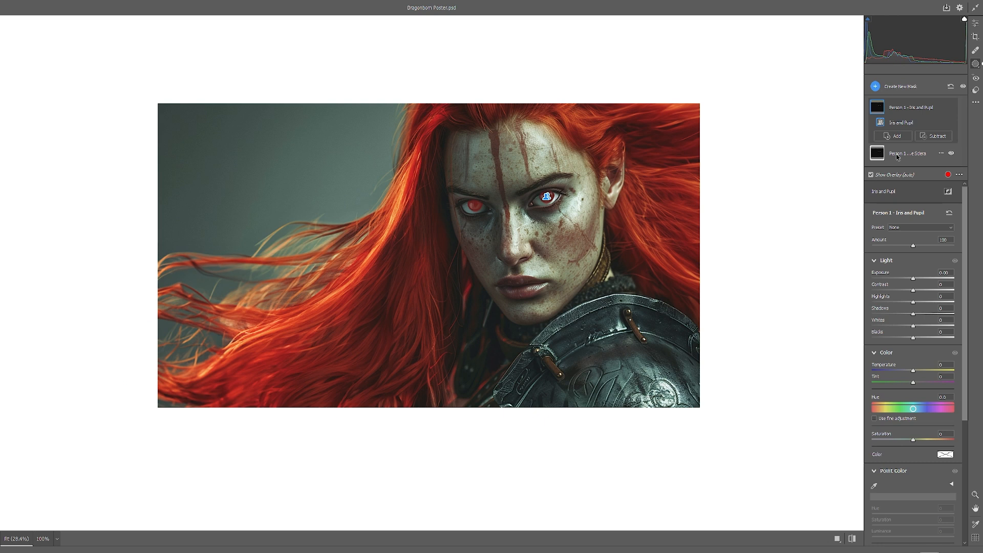
- Set the Eye Sclera mask's Exposure to +0.25 and toggle the mask to compare the result
click(898, 154)
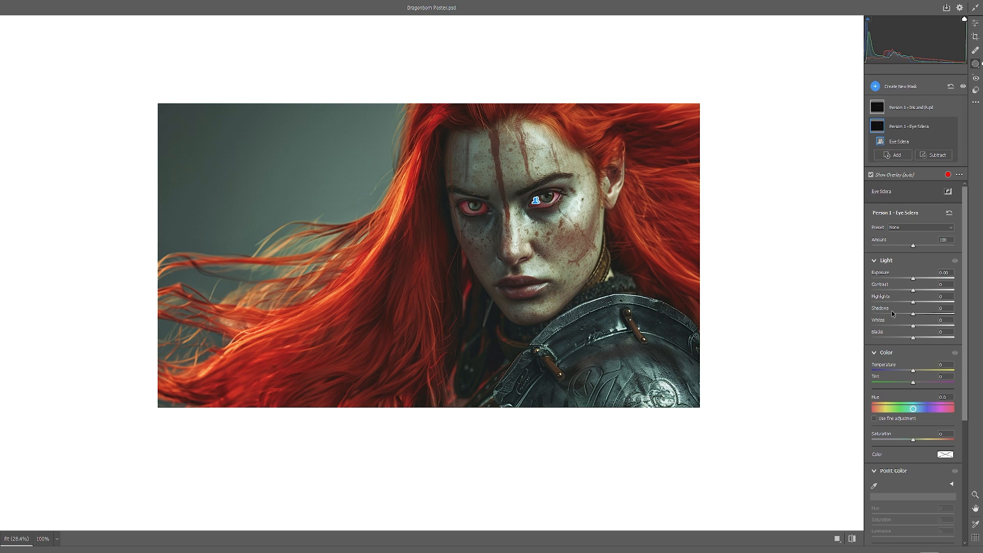
click(913, 279)
drag(914, 280, 917, 281)
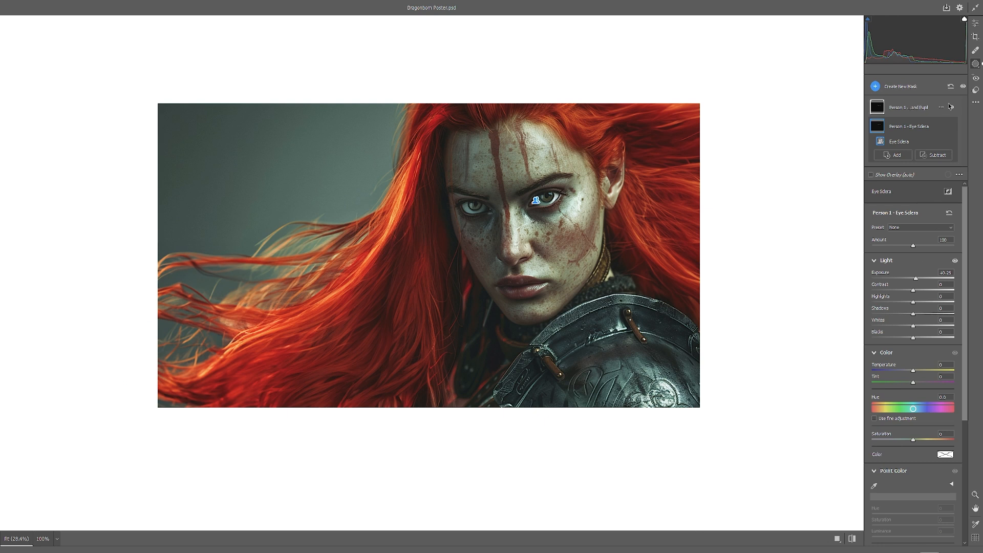
click(952, 126)
click(952, 128)
click(951, 128)
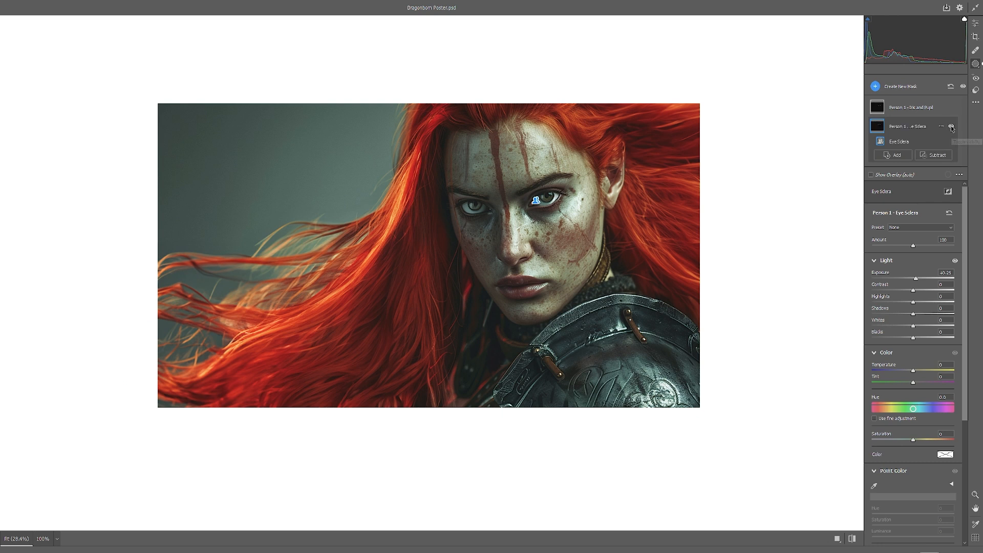
- On the Iris and Pupil mask, set Tint to -100, Exposure to +0.05 and Contrast to +30
click(901, 107)
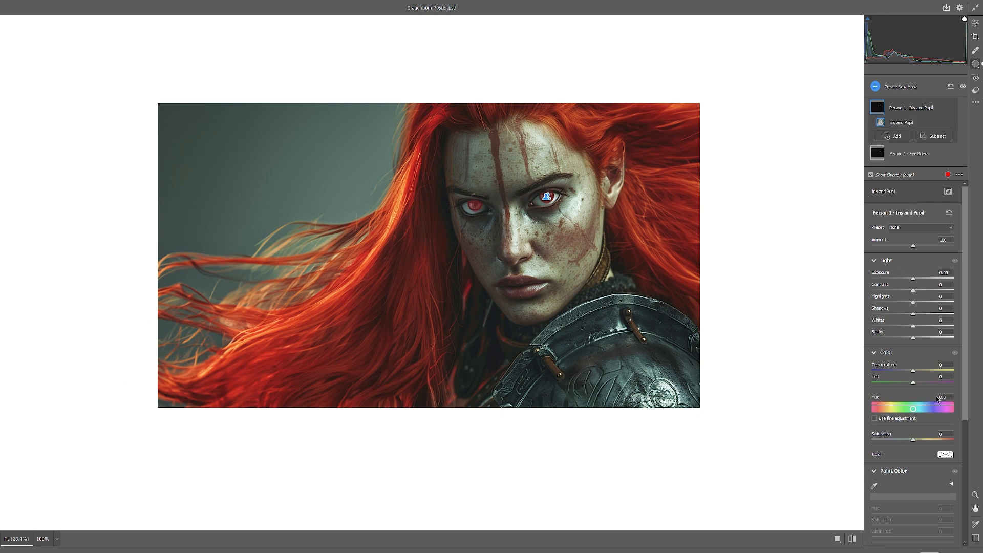
drag(913, 383, 871, 383)
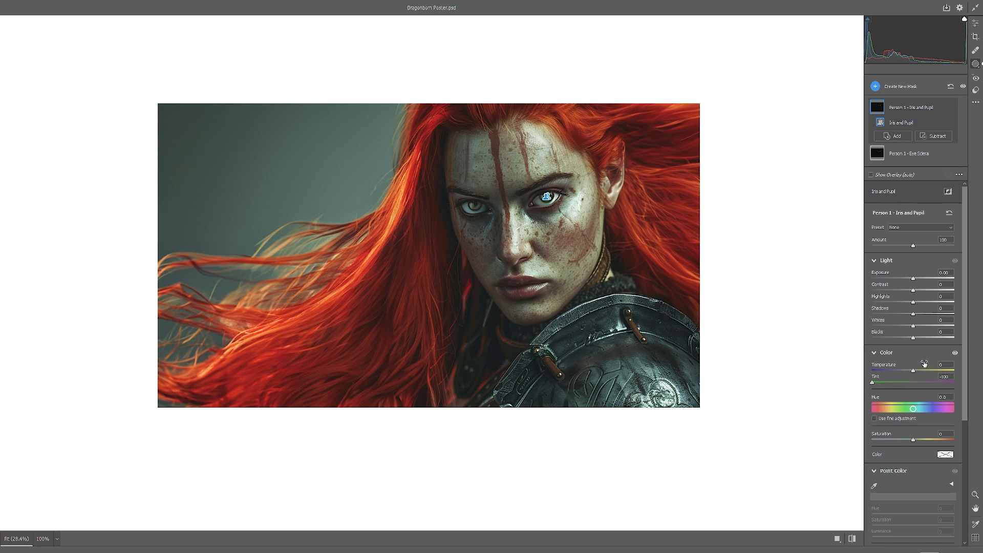
drag(914, 280, 926, 296)
mouse_move(914, 371)
mouse_down()
mouse_move(941, 376)
mouse_move(879, 369)
mouse_move(914, 373)
mouse_up()
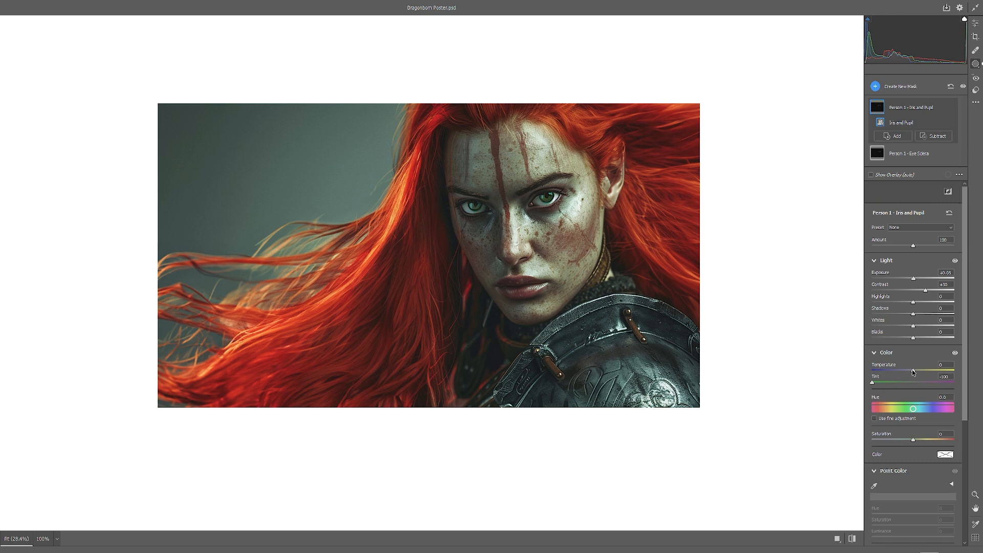
- Colour the Iris and Pupil mask with a moderately saturated green overlay, keeping the eyes in view while adjusting the saturation
click(946, 456)
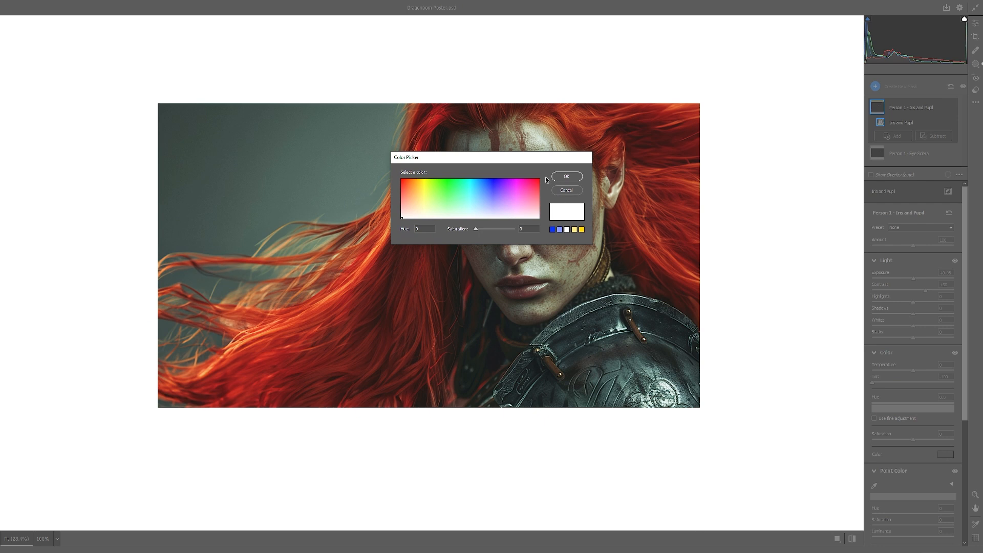
drag(553, 163, 716, 35)
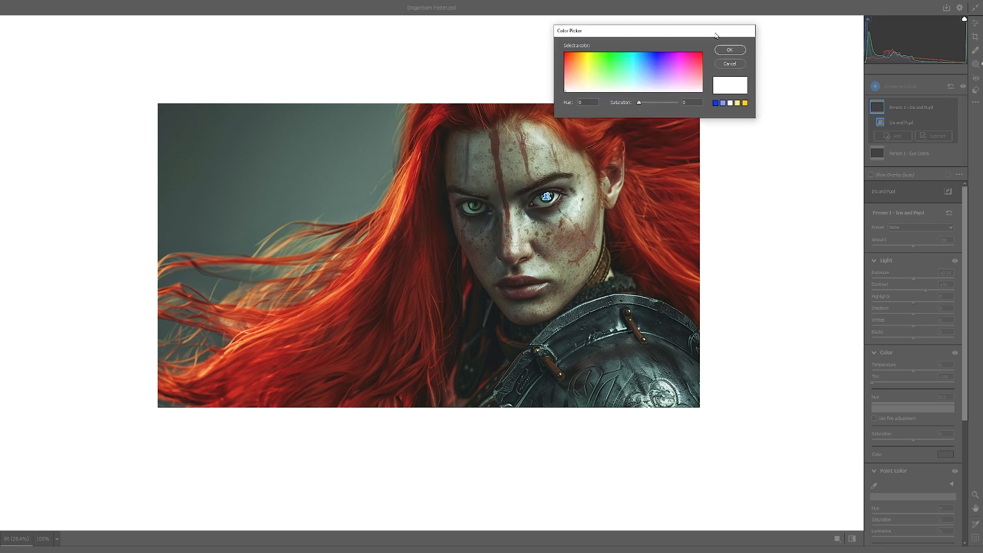
click(613, 60)
mouse_move(668, 103)
mouse_down()
mouse_move(644, 103)
mouse_move(674, 104)
mouse_move(654, 107)
mouse_up()
drag(653, 108, 660, 103)
click(730, 51)
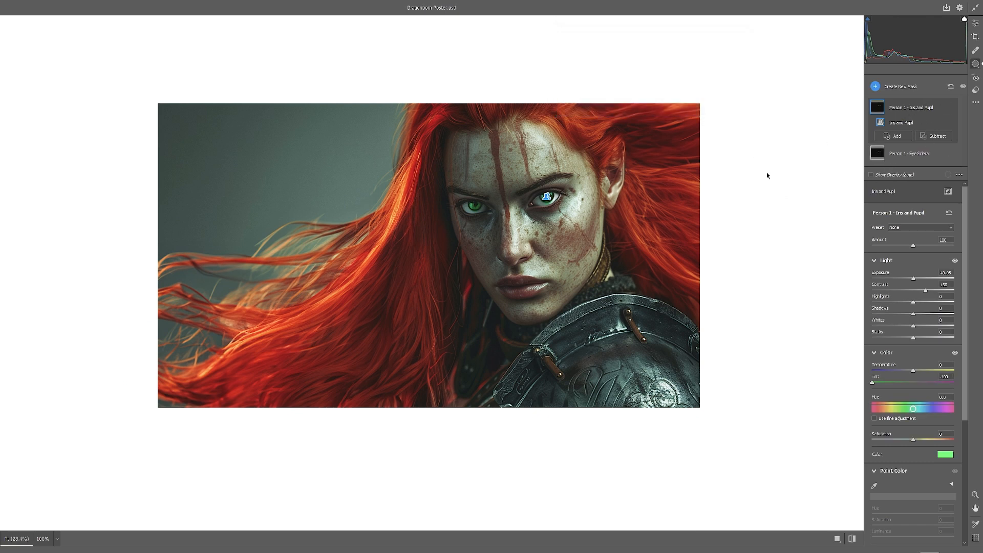
- Subtract the green spill below both irises from the Iris and Pupil mask with a small brush, and apply the filter
key(z)
drag(537, 195, 646, 200)
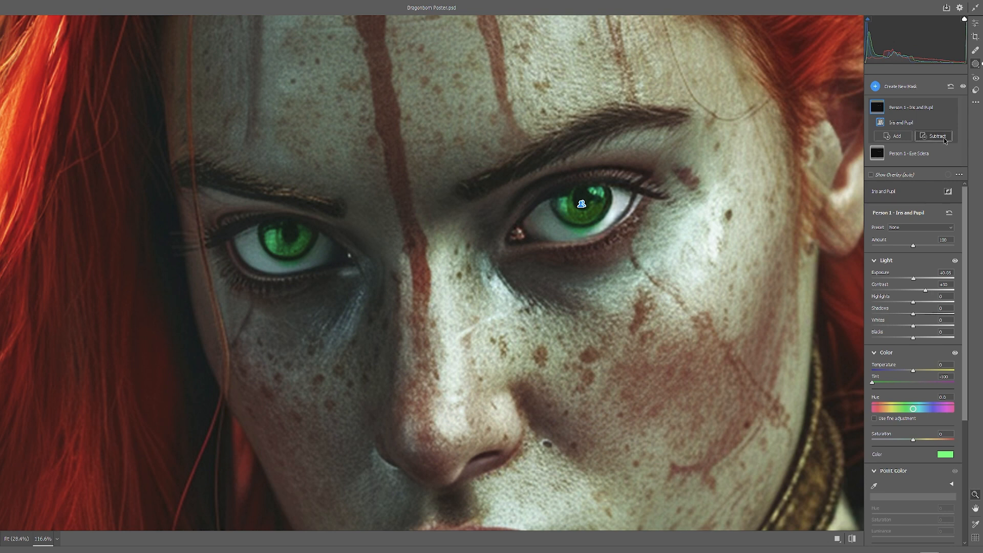
click(936, 136)
click(929, 190)
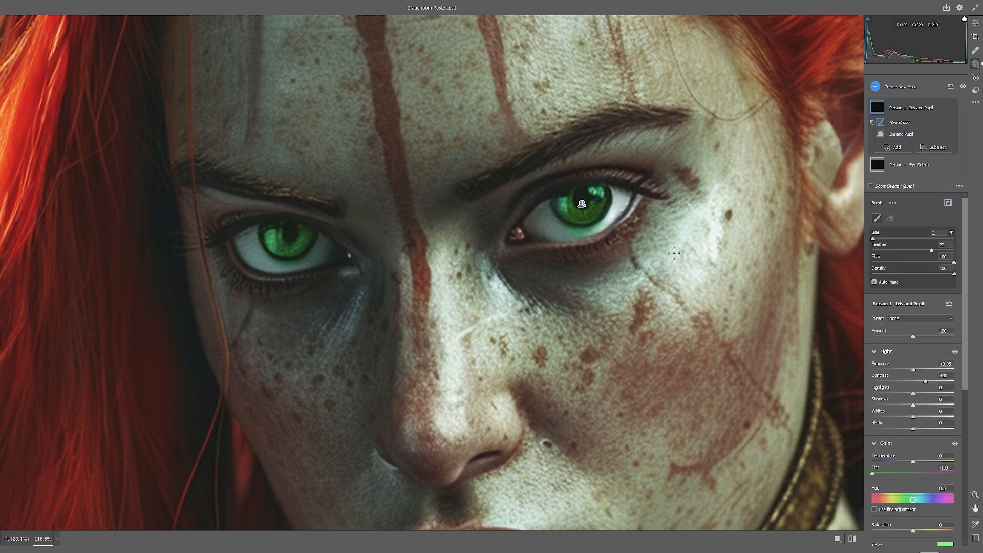
mouse_move(615, 234)
mouse_down()
mouse_move(567, 241)
mouse_move(602, 234)
mouse_move(559, 231)
mouse_move(595, 232)
mouse_move(609, 218)
mouse_move(587, 238)
mouse_move(560, 232)
mouse_move(590, 231)
mouse_up()
mouse_move(313, 263)
mouse_down()
mouse_move(265, 261)
mouse_move(317, 267)
mouse_move(346, 248)
mouse_up()
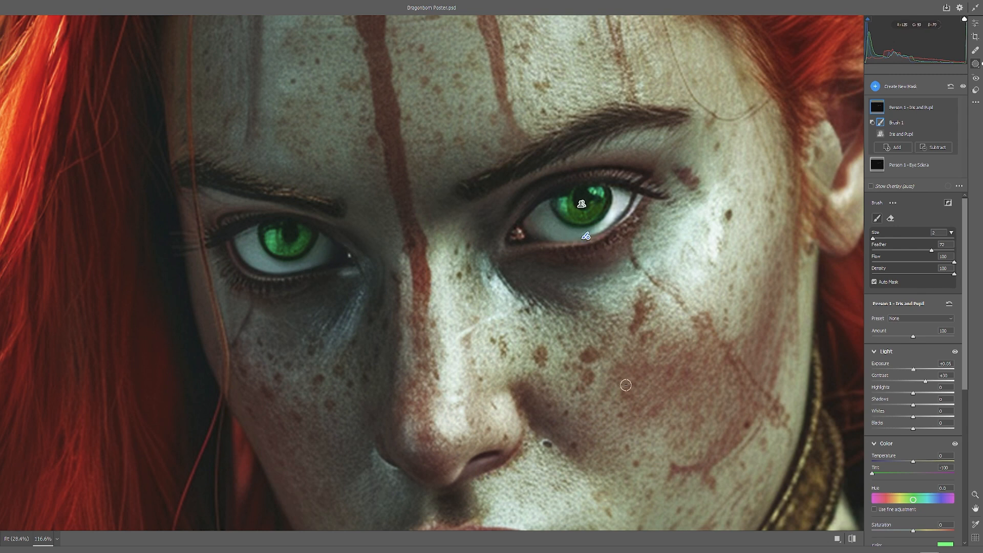
click(958, 551)
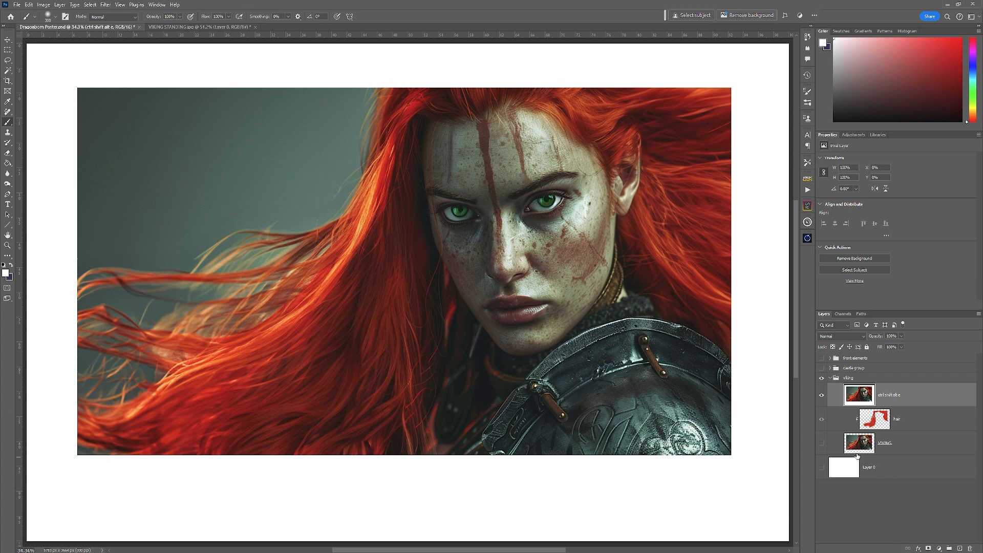
- Show the original viking layers and compare them with the retouched layer by toggling its visibility
click(821, 395)
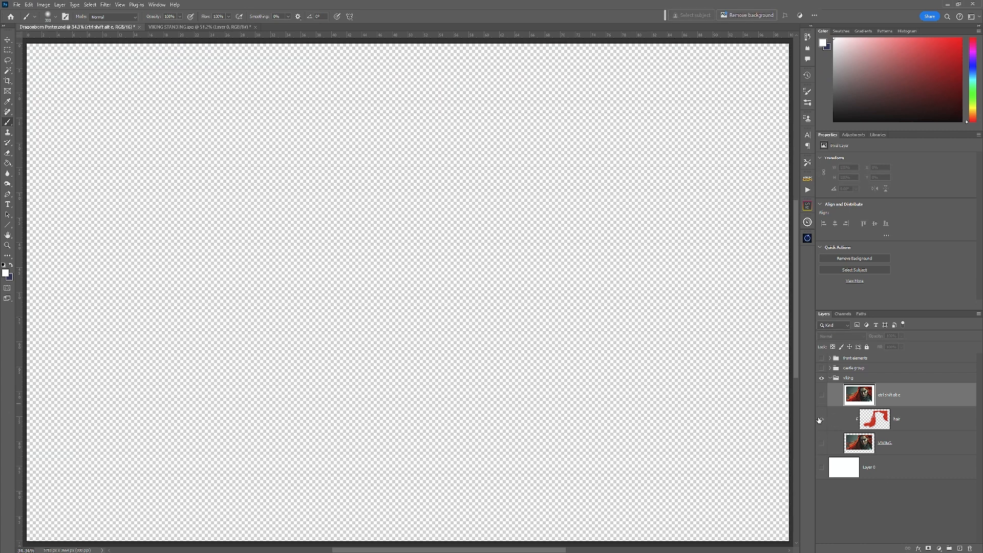
click(821, 443)
click(822, 396)
click(822, 395)
click(822, 396)
click(822, 396)
click(822, 396)
click(822, 396)
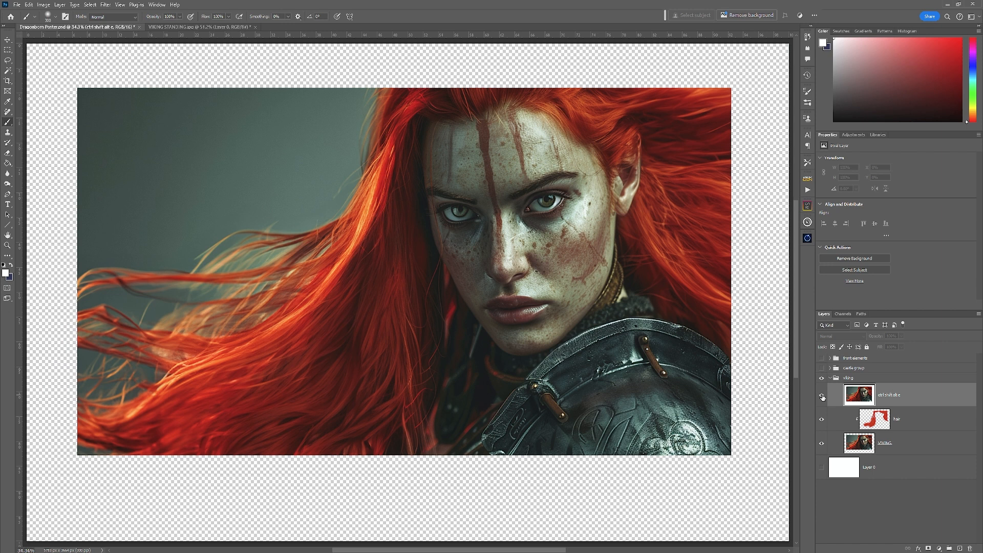
click(822, 396)
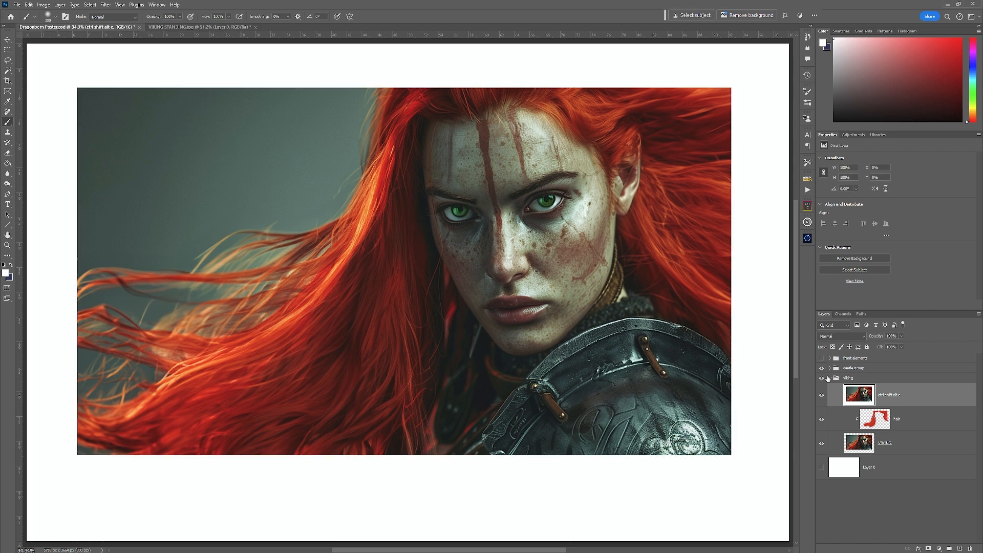
- Show the castle group and front elements again, and check the white haze on Layer 7 by toggling its visibility
click(822, 368)
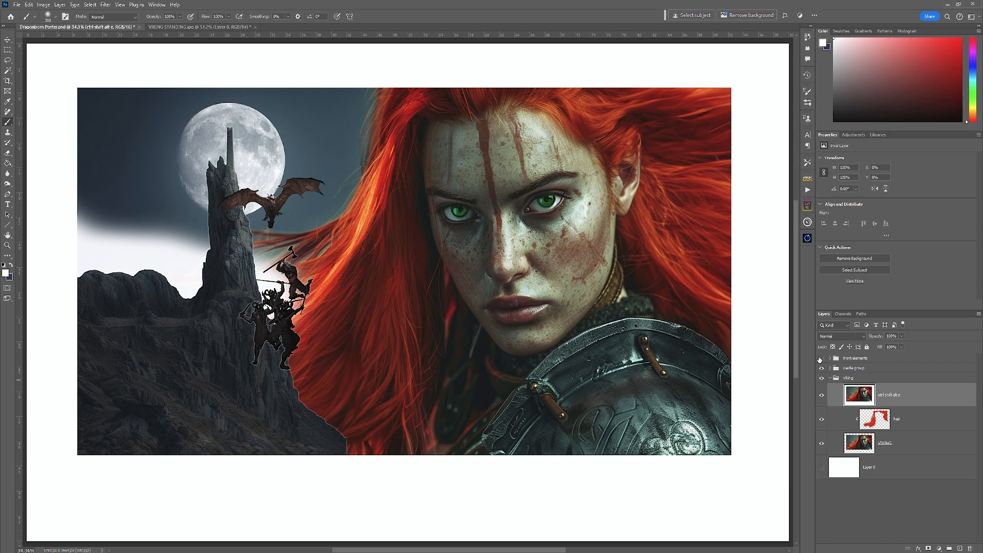
click(821, 358)
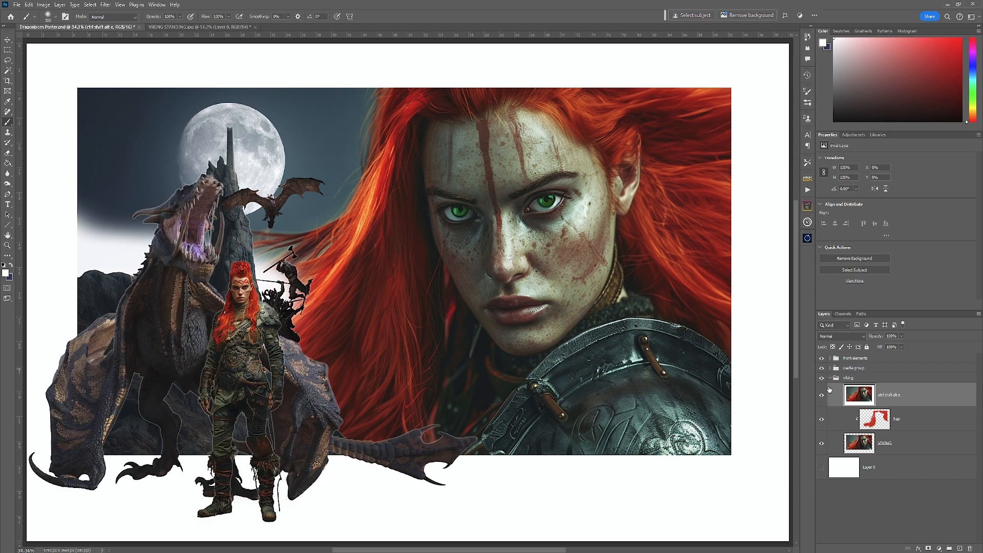
click(830, 368)
scroll(900, 488, down, 5)
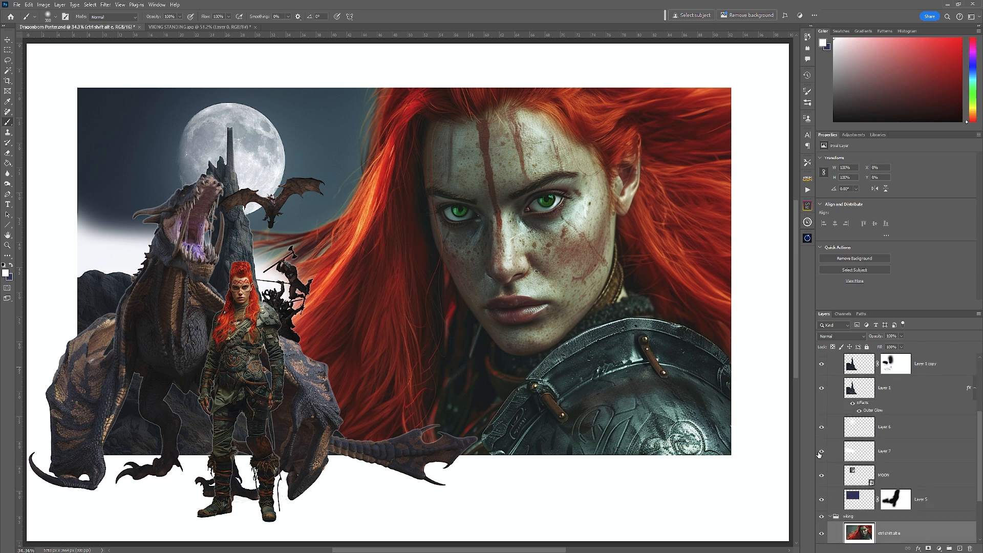
click(821, 452)
click(822, 452)
click(821, 452)
click(821, 453)
- Stretch the Layer 7 haze with a free transform to about 104% width and 155% height, and apply it
click(905, 453)
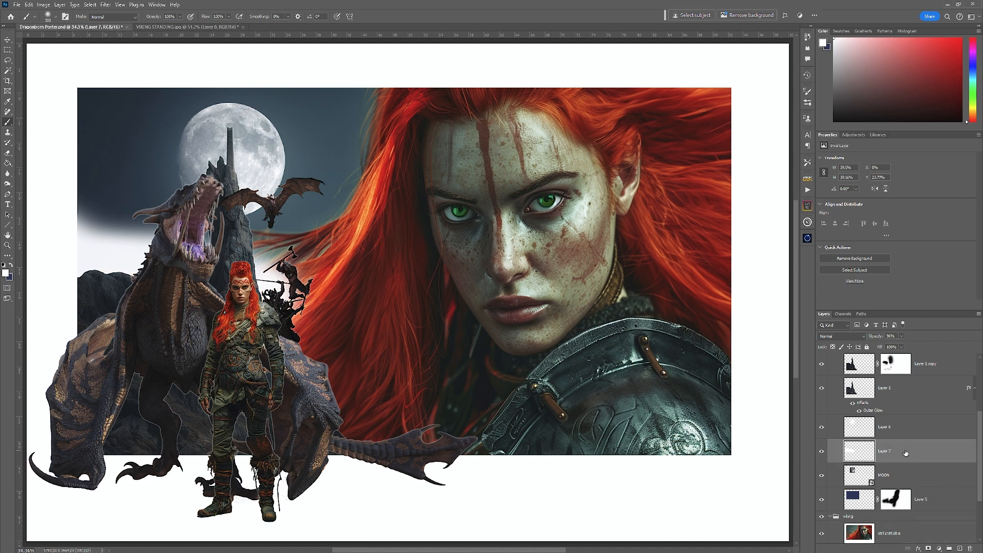
key(ctrl+t)
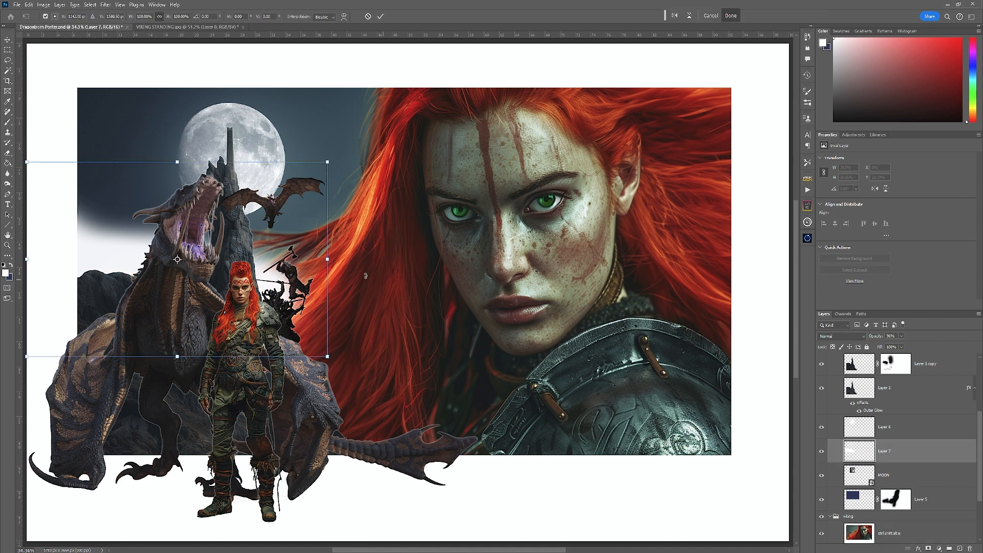
drag(328, 260, 391, 262)
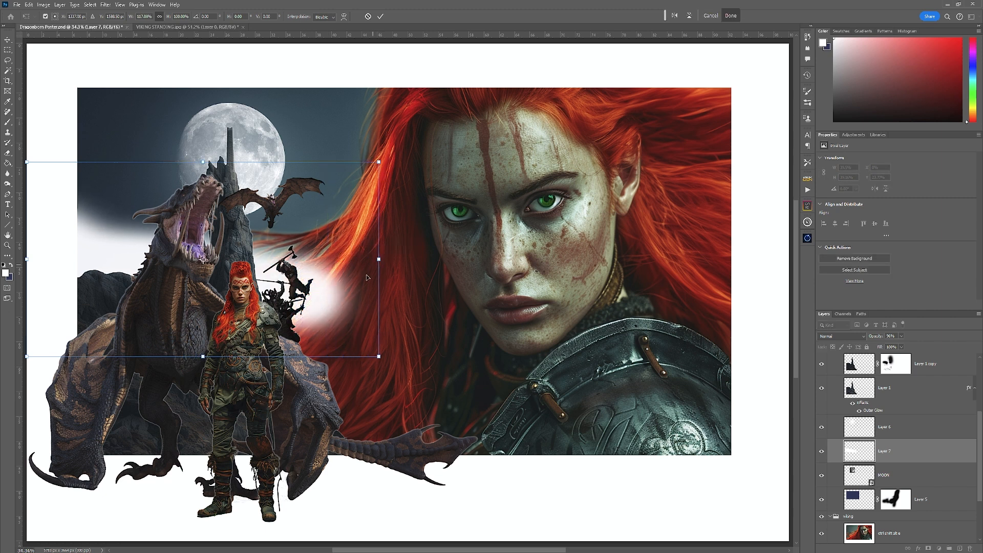
drag(203, 357, 205, 430)
drag(203, 162, 208, 120)
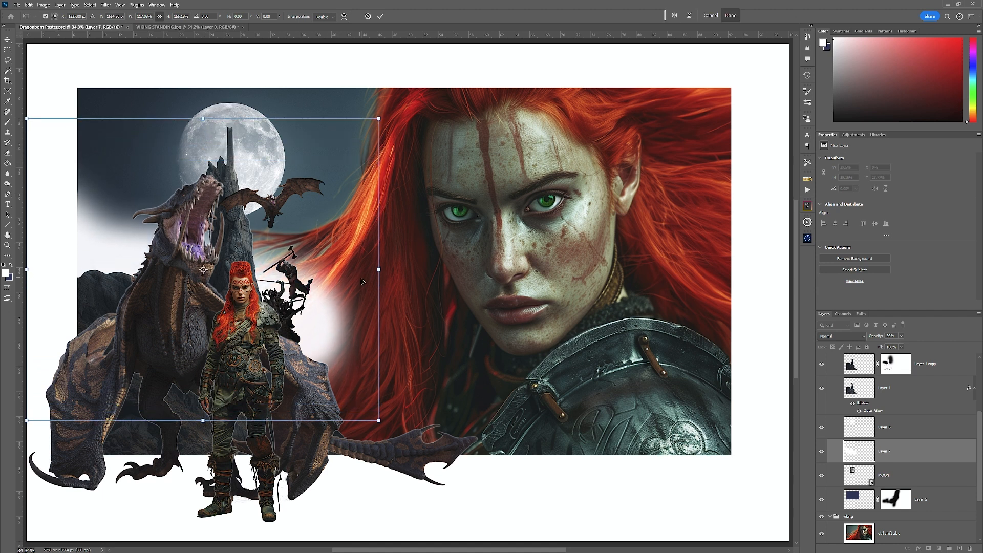
drag(379, 272, 341, 270)
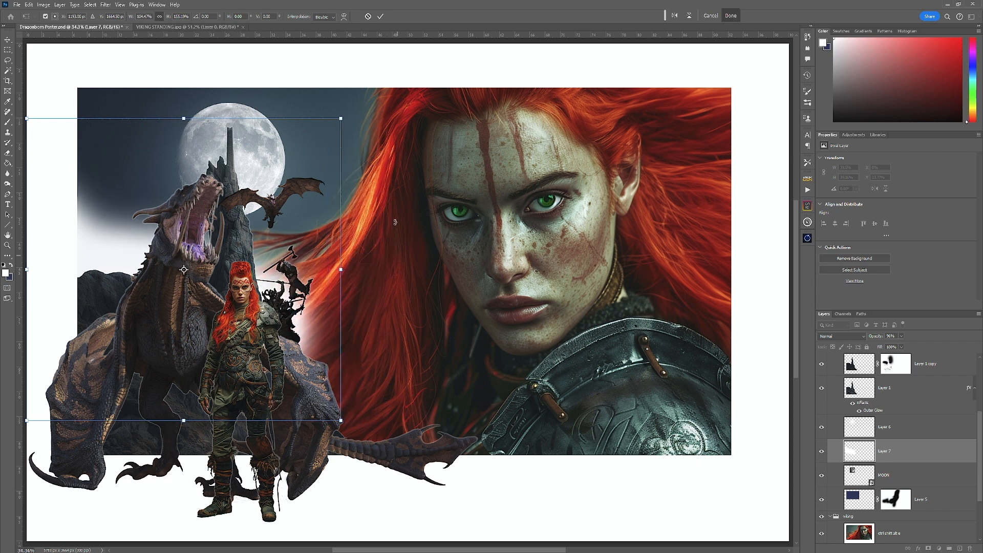
click(380, 17)
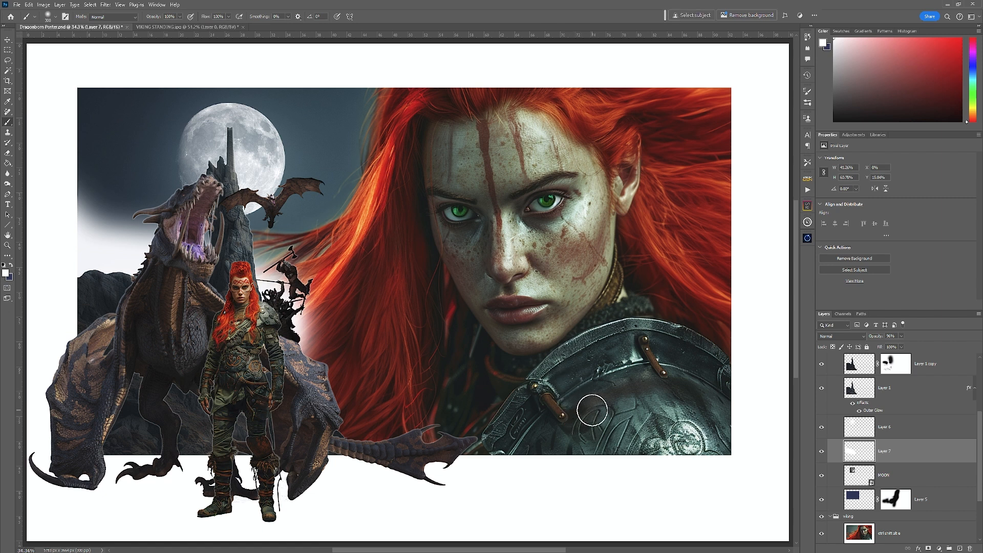
- Preview the whole poster in full-screen mode and return to the standard view
key(f)
key(f)
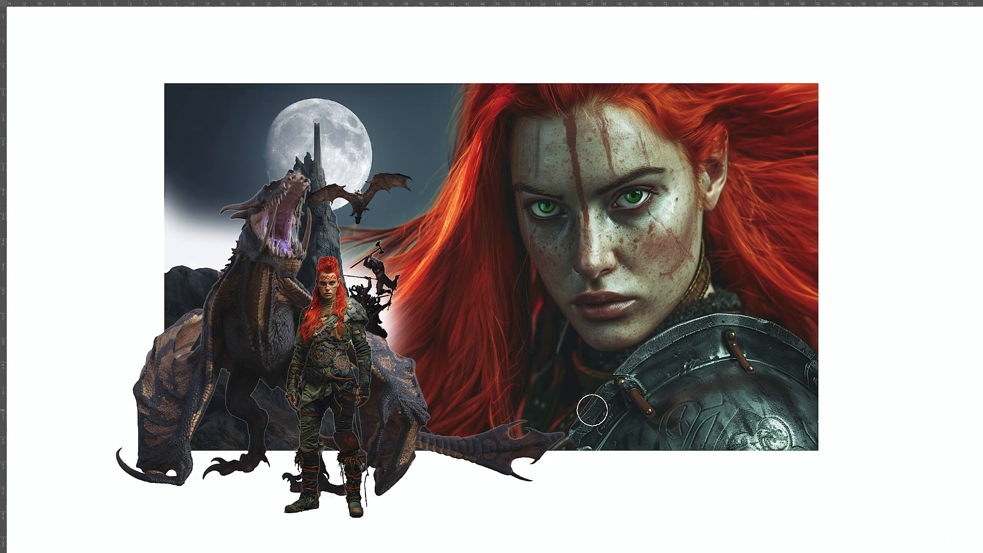
key(f)
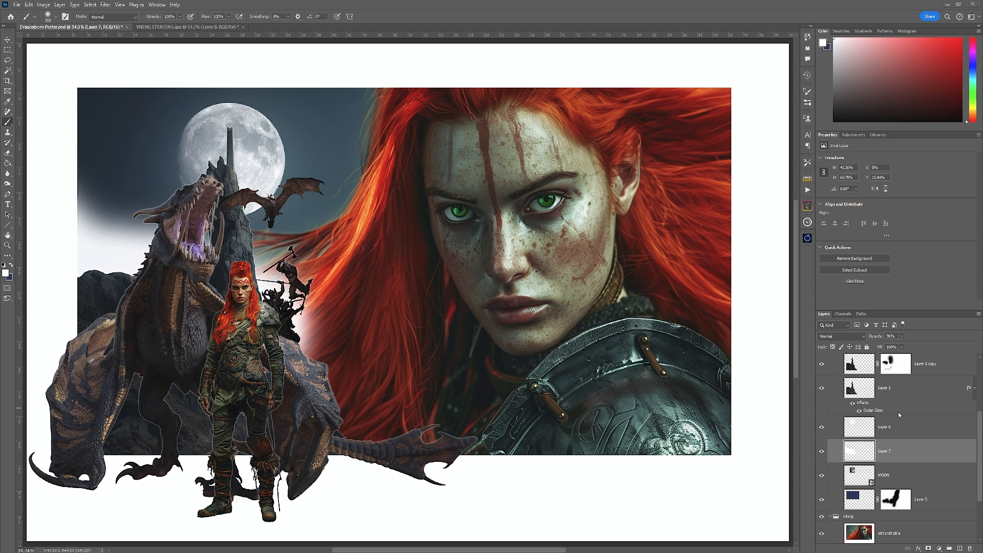
- Collapse the castle group and move the front elements group slightly to the left
scroll(898, 412, up, 5)
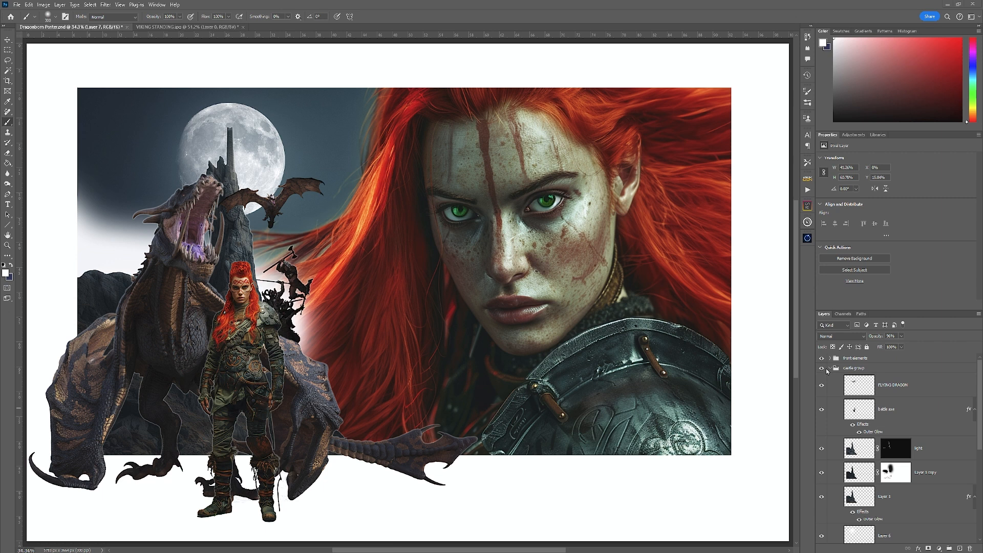
click(830, 369)
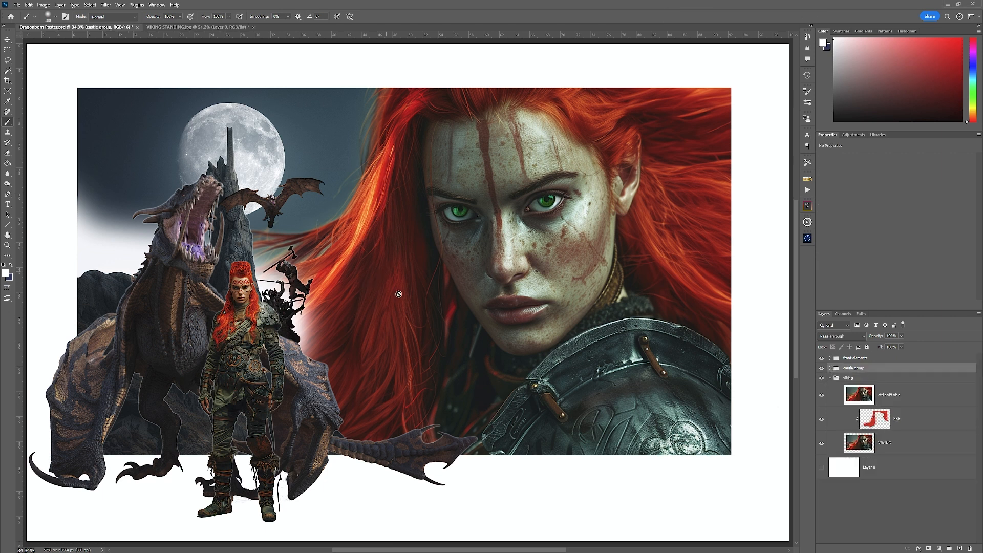
click(8, 41)
click(167, 342)
drag(167, 342, 159, 342)
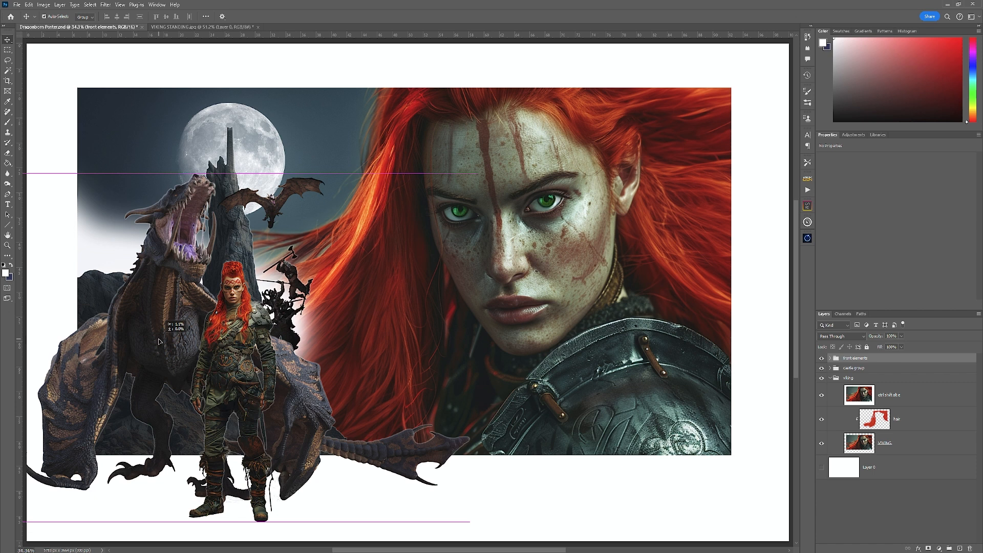
drag(159, 342, 159, 342)
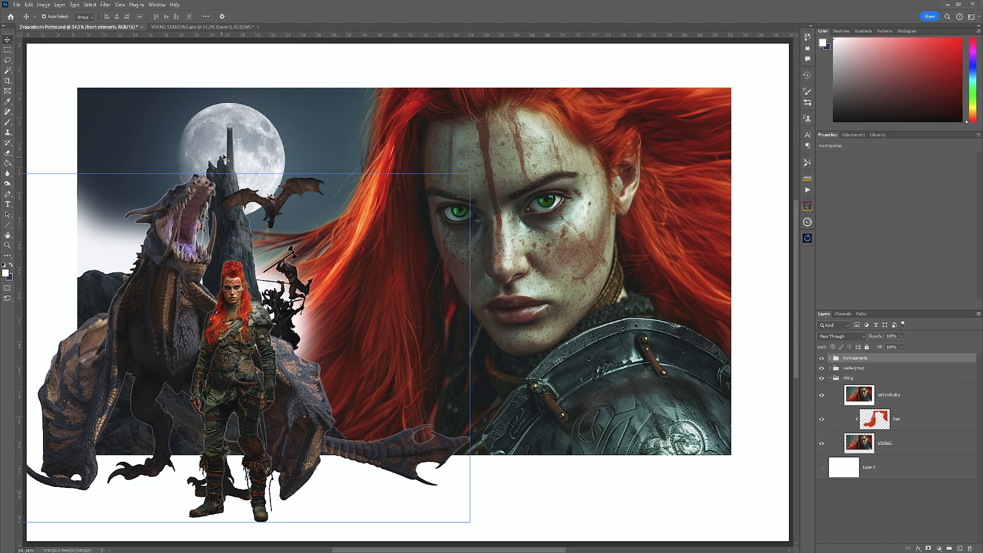
- Undo the castle group's move, set Auto-Select to Layer, and move only the flying dragon slightly down and to the right
drag(275, 208, 278, 203)
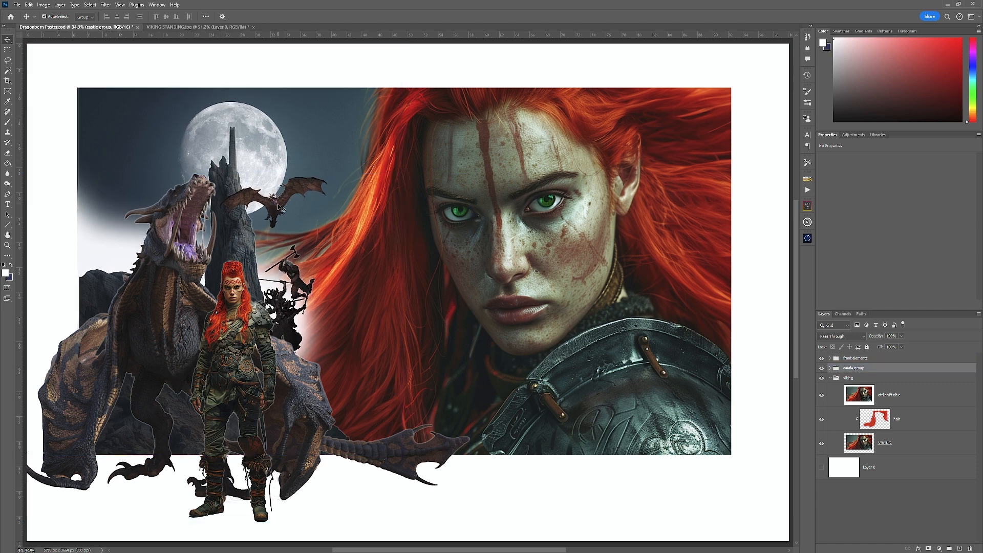
key(ctrl+z)
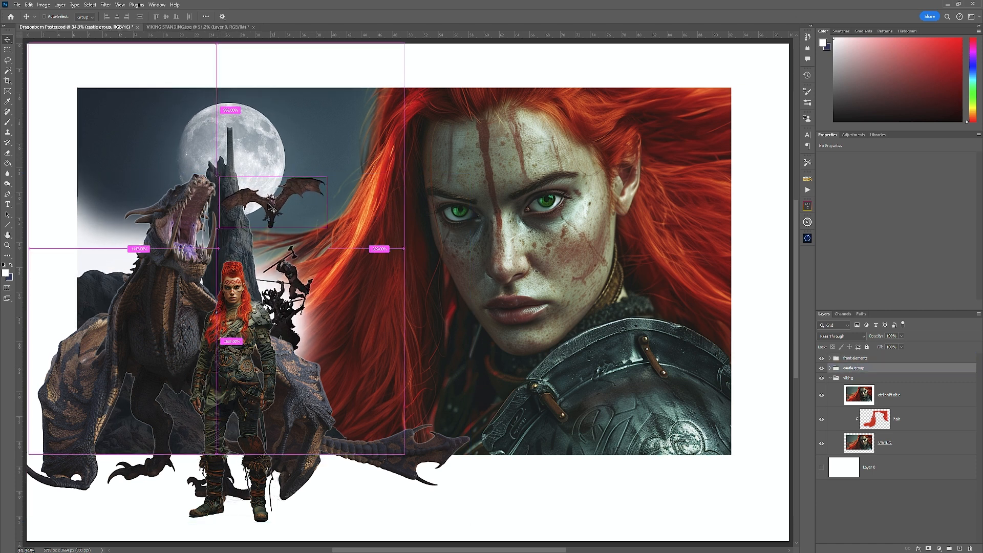
click(90, 20)
click(91, 28)
mouse_move(277, 210)
mouse_down()
mouse_move(282, 224)
mouse_move(270, 224)
mouse_move(284, 228)
mouse_up()
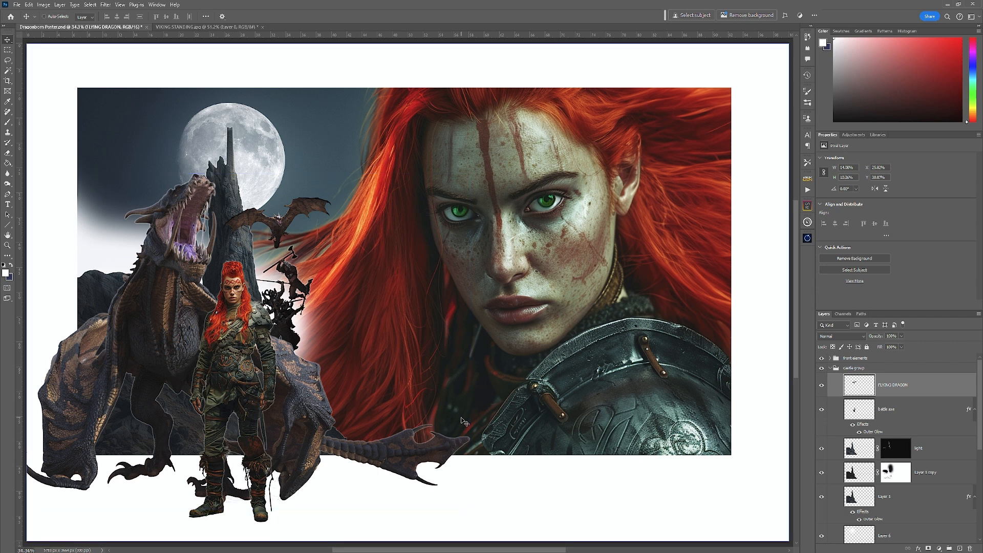
- Extend the canvas slightly on both the left and right sides with the Crop tool
key(ctrl+minus)
key(ctrl+minus)
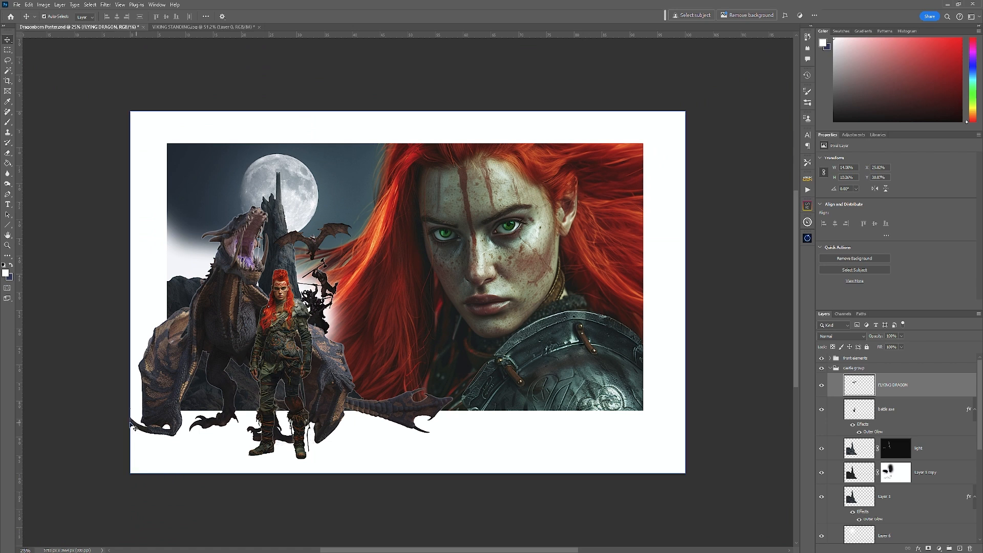
click(7, 81)
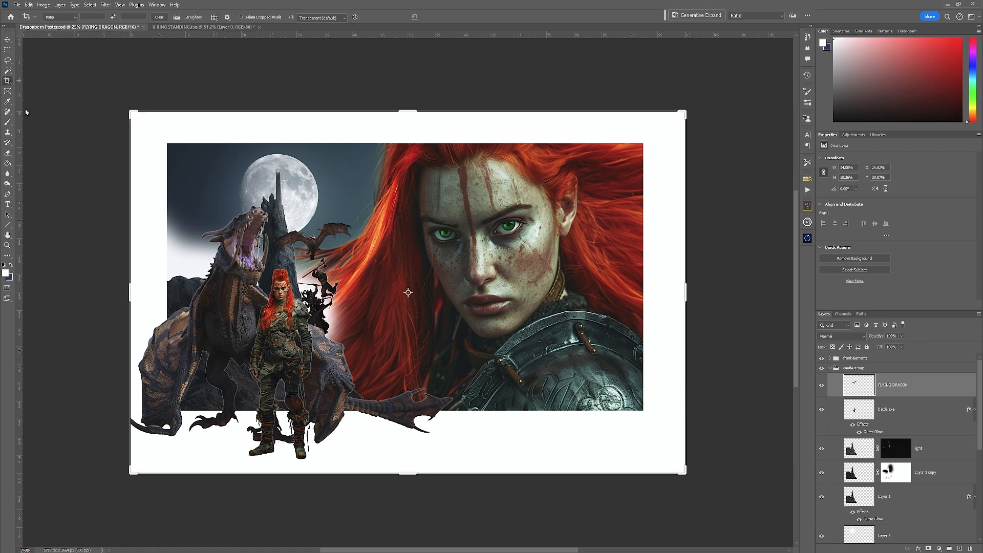
drag(130, 292, 123, 292)
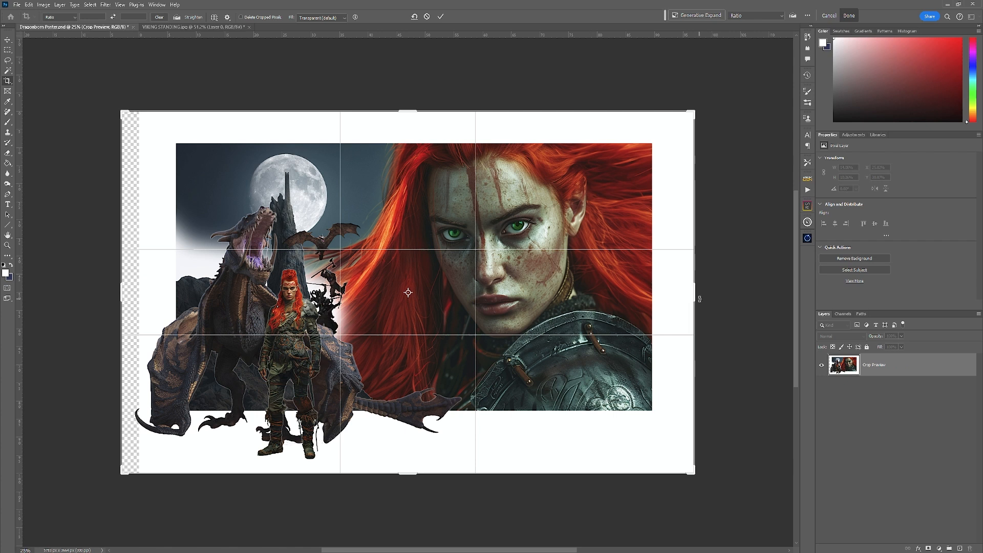
drag(696, 297, 702, 297)
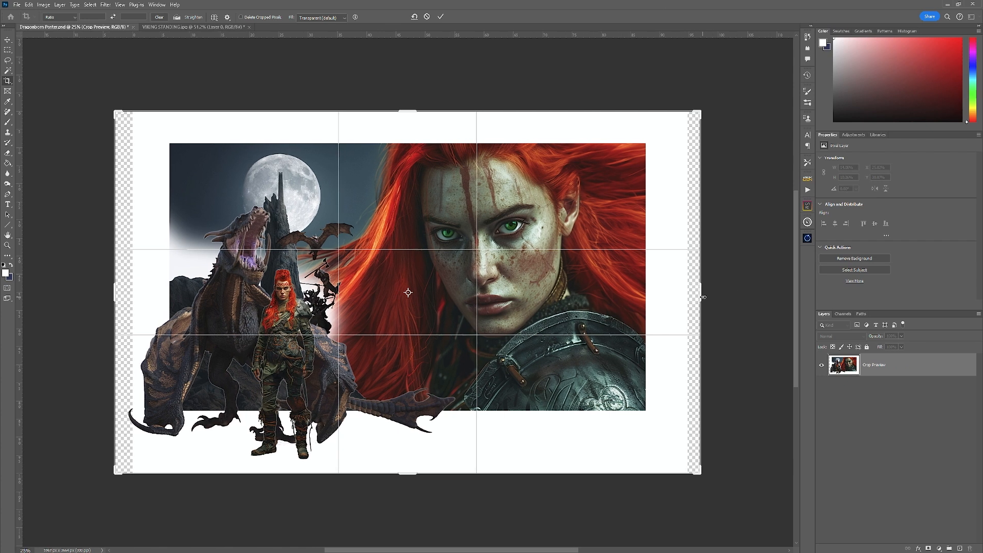
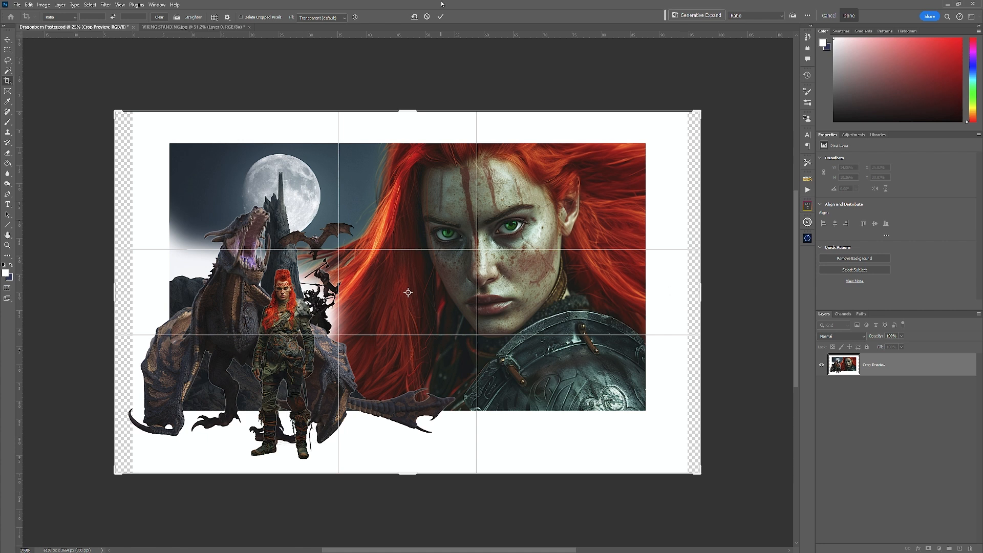
click(440, 18)
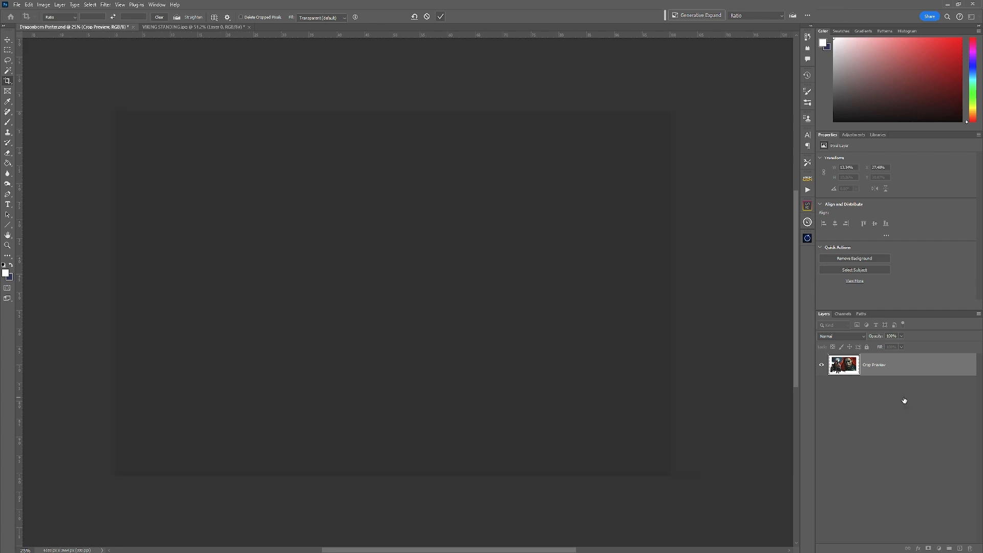
- Fill the transparent side strips with white on the merged viking layer "ctrl shift alt e" using the Paint Bucket
scroll(906, 464, down, 5)
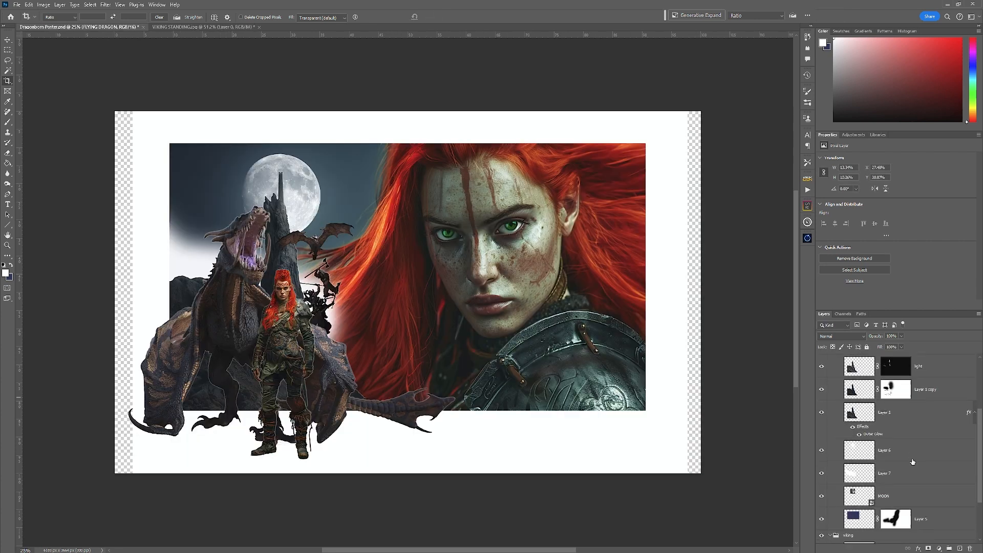
click(890, 467)
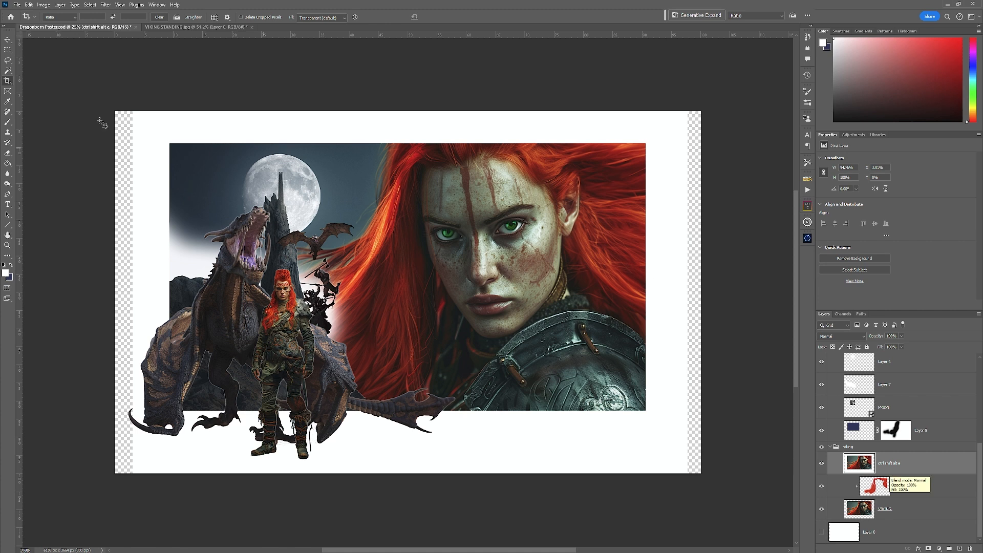
click(8, 164)
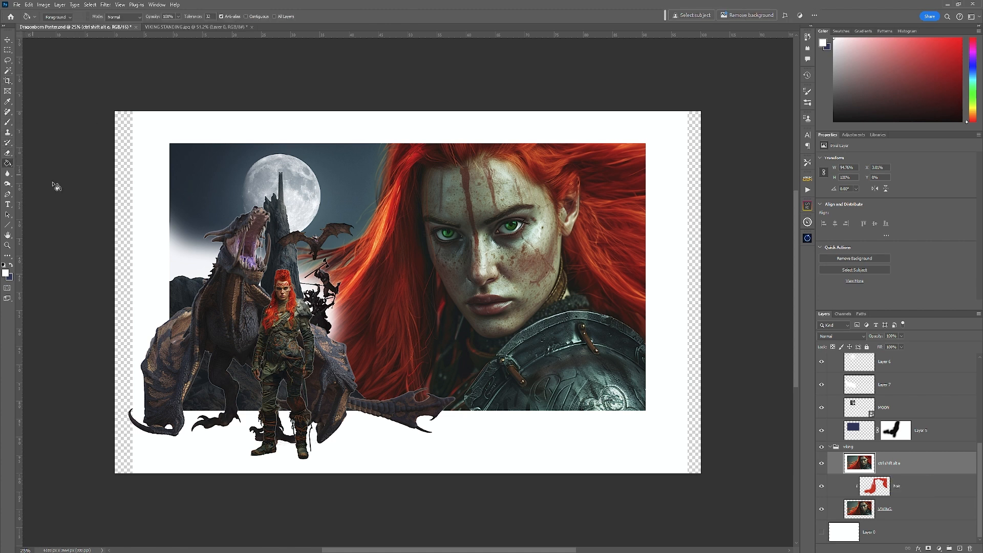
click(129, 211)
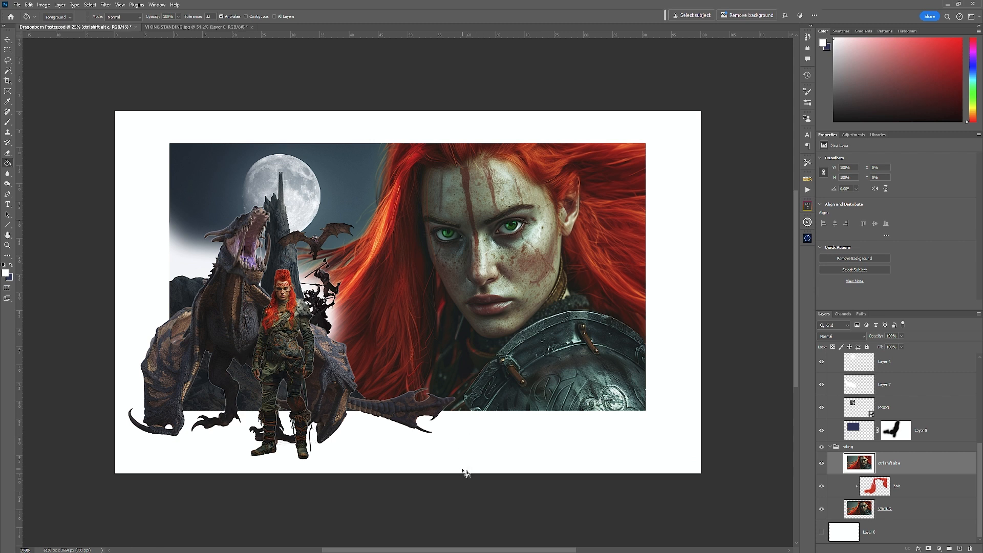
- Extend the canvas slightly at the bottom with the Crop tool and fill the added strip with white
click(7, 80)
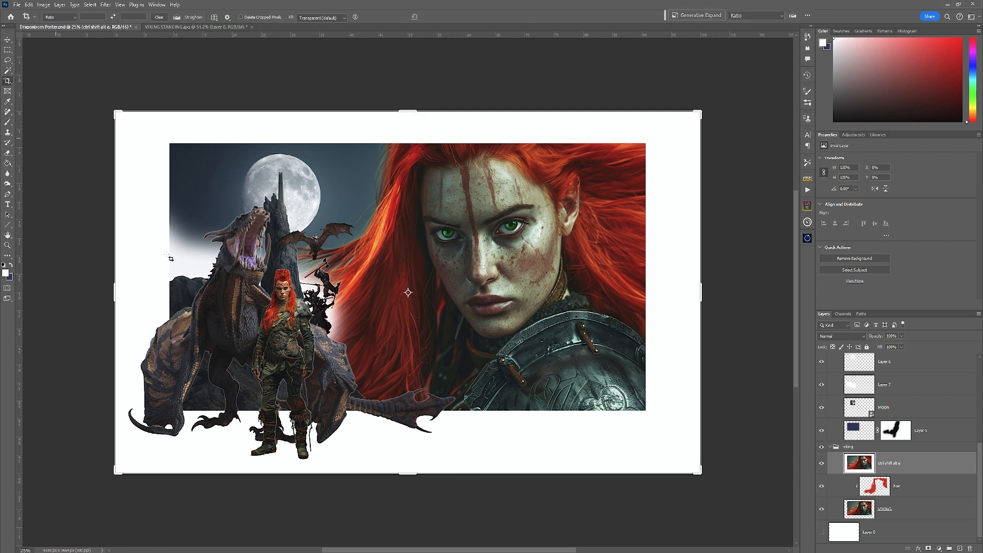
drag(409, 474, 424, 476)
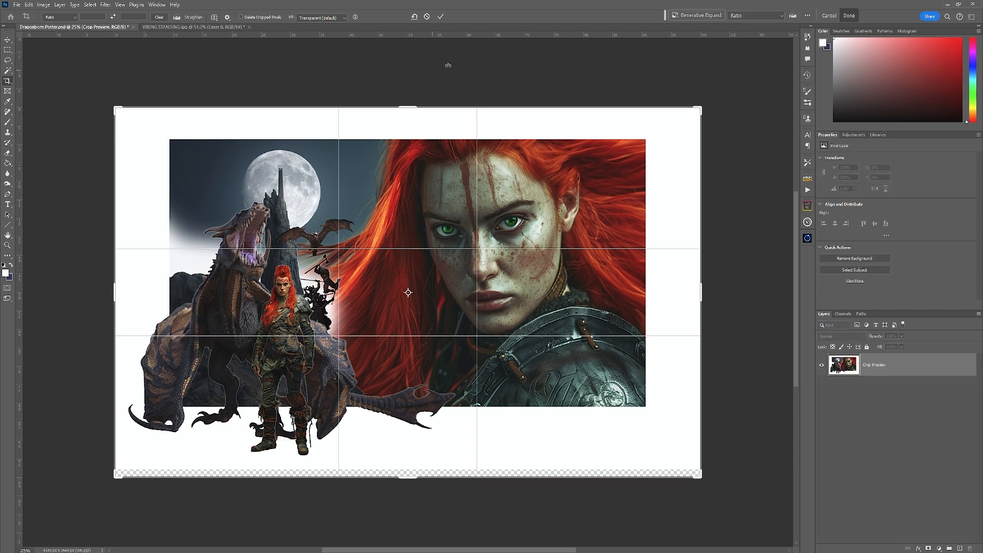
click(440, 16)
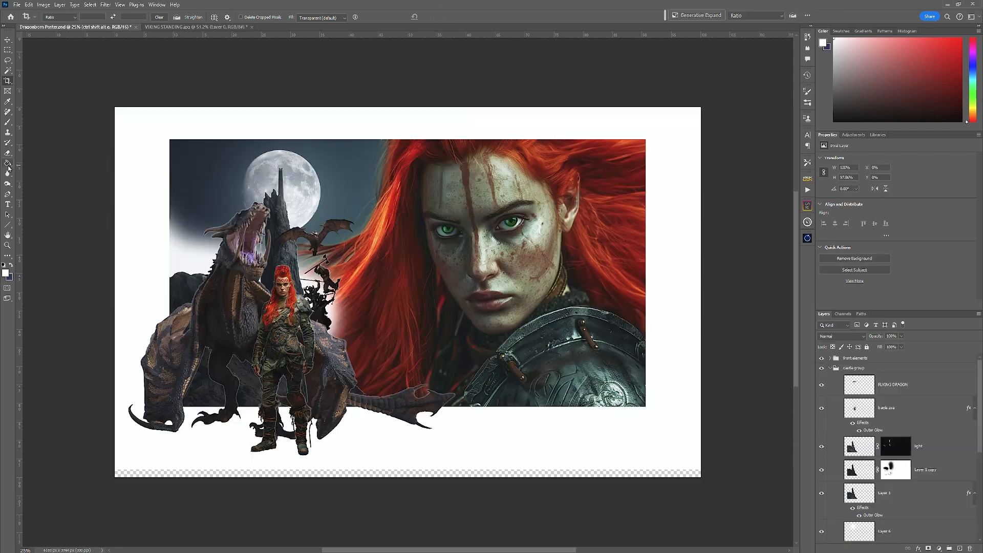
click(8, 163)
click(450, 474)
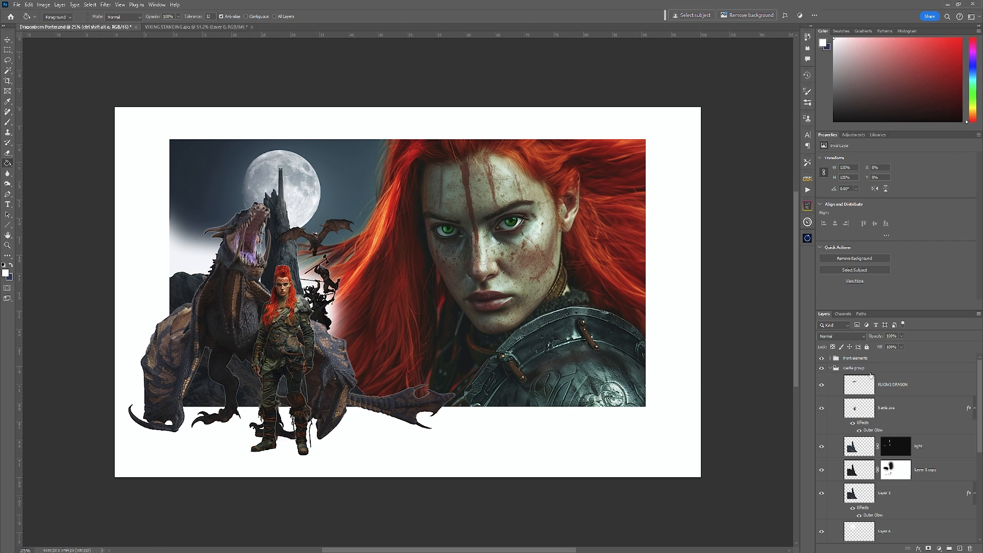
- Collapse the castle and viking groups, add the PAPER TEXTURE image to the poster, and place its layer above all the others
click(831, 368)
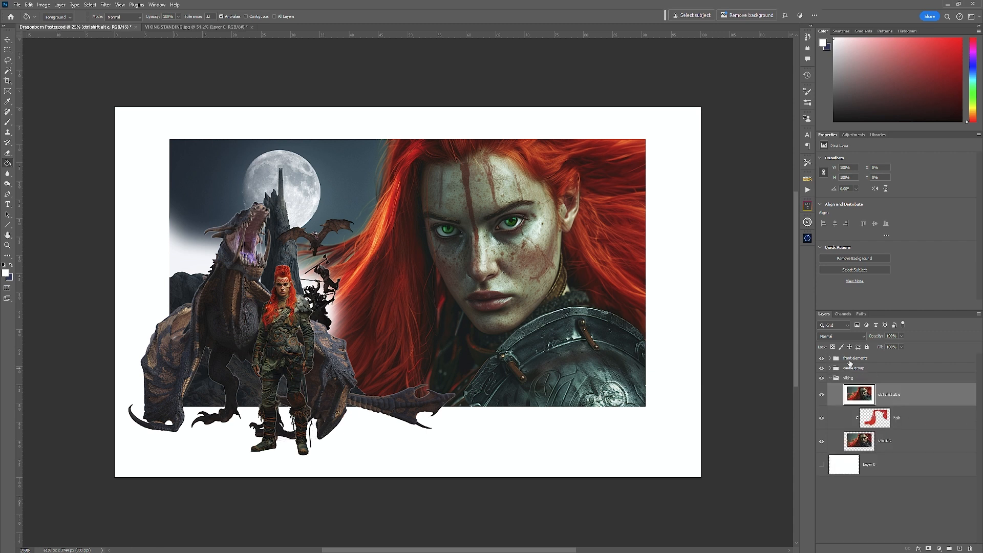
click(830, 379)
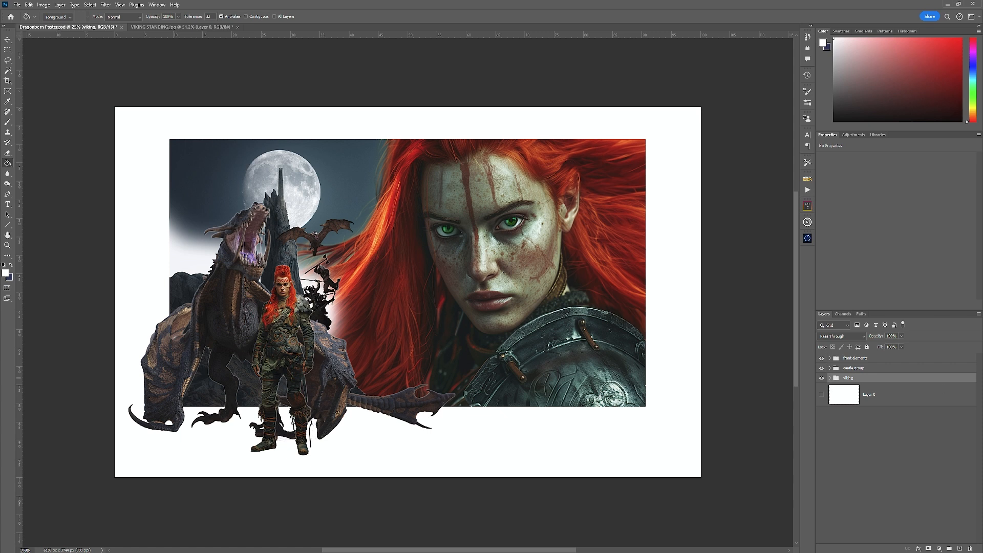
drag(718, 275, 357, 252)
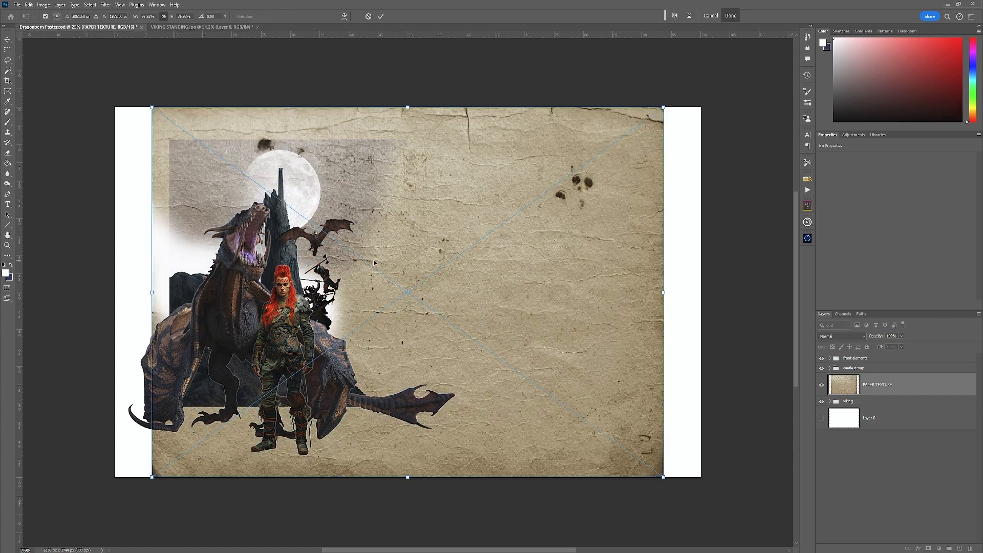
drag(898, 385, 902, 354)
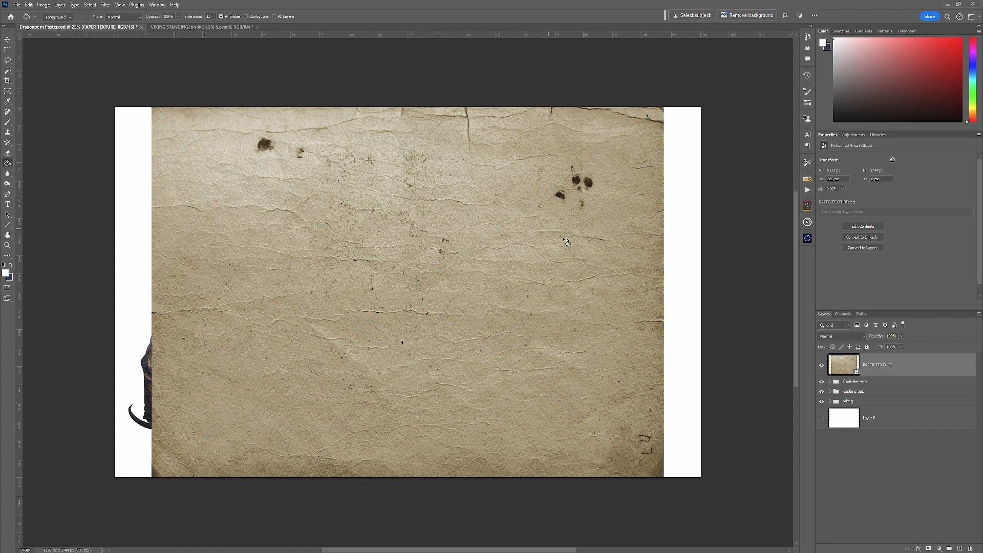
- Stretch the paper texture horizontally on both sides to cover the full canvas width
click(8, 40)
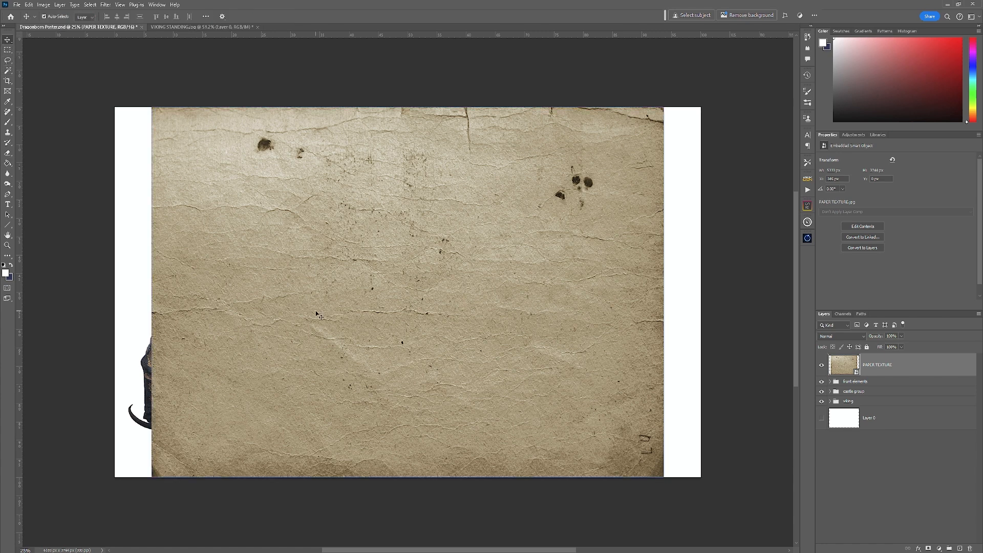
key(ctrl+t)
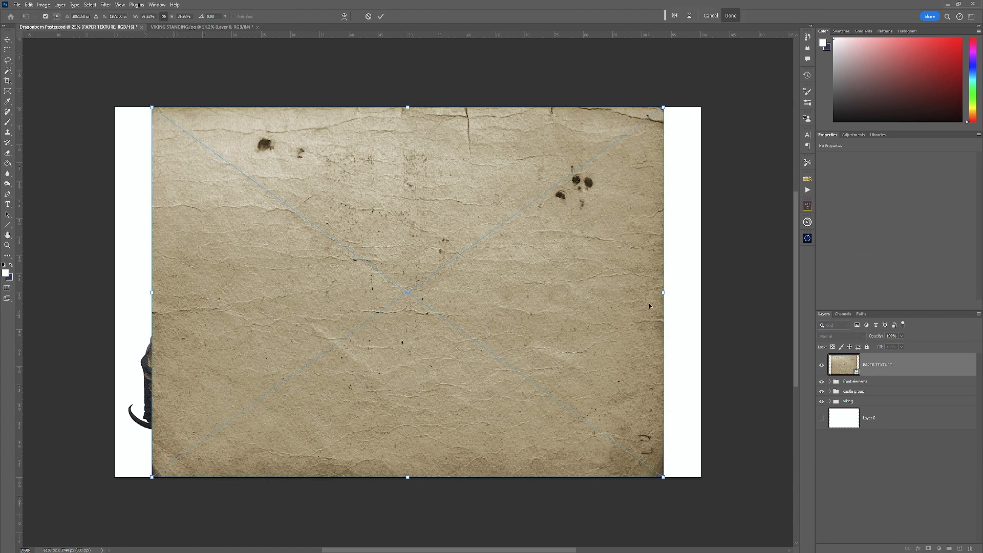
drag(663, 292, 702, 296)
drag(153, 292, 114, 293)
click(381, 17)
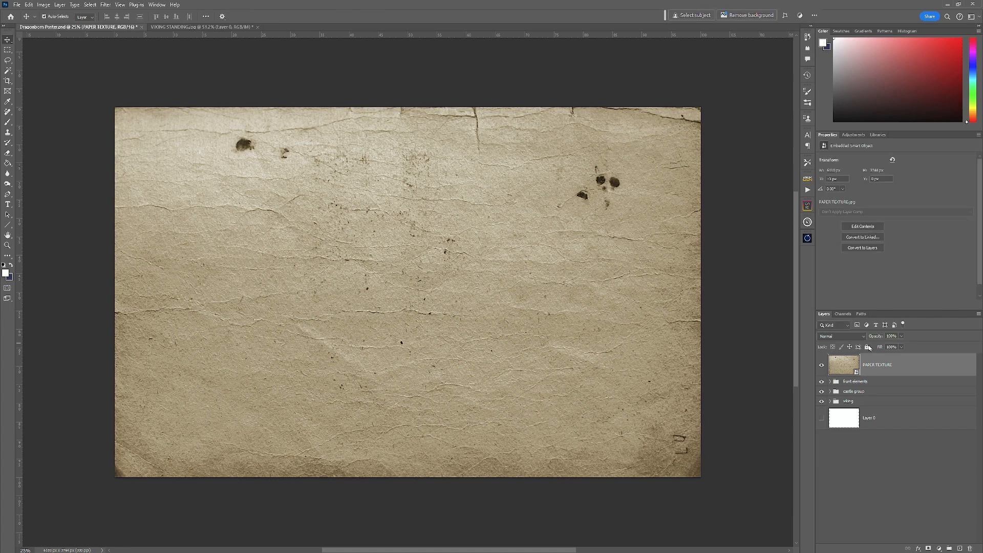
- Try the Screen blend mode with strongly reduced opacity on the paper texture layer
click(843, 336)
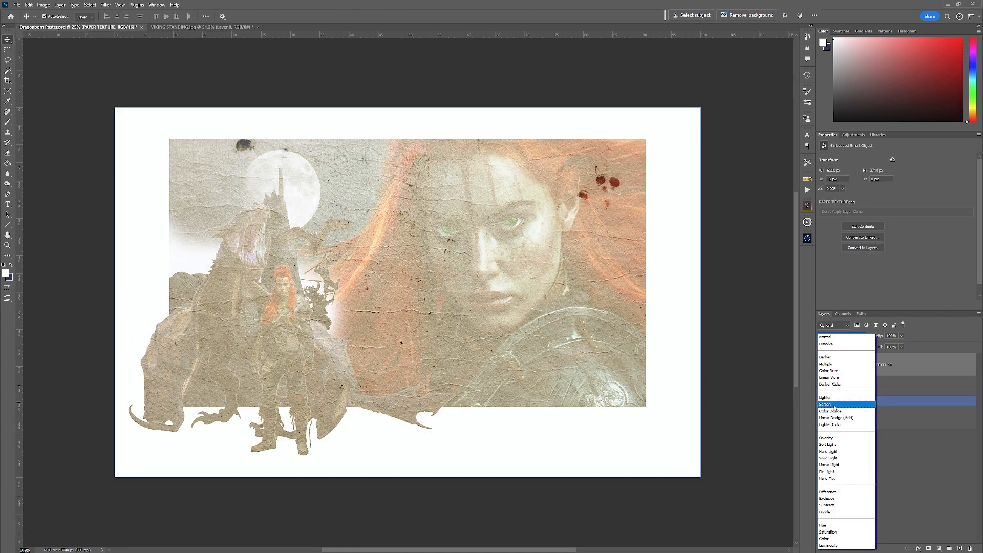
click(834, 407)
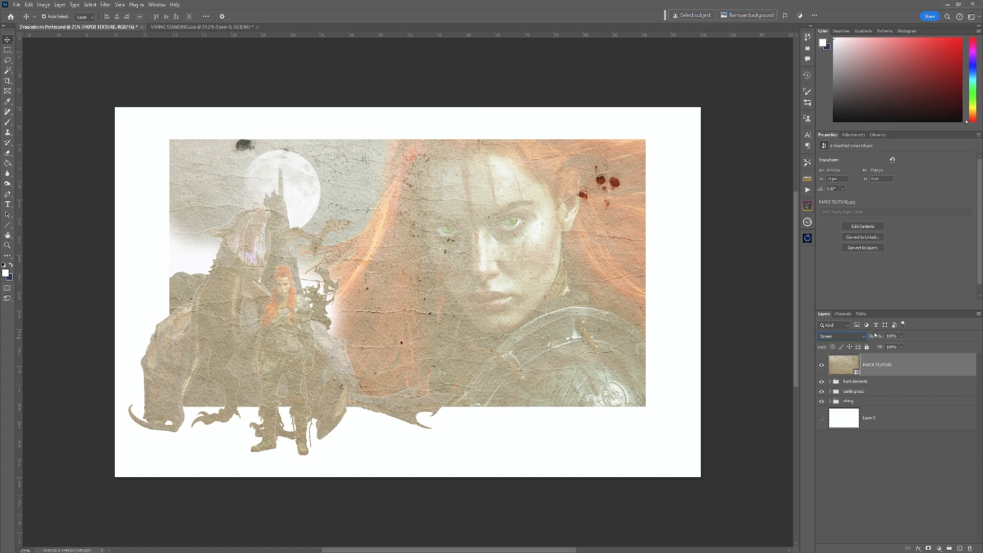
click(902, 337)
drag(871, 347, 869, 348)
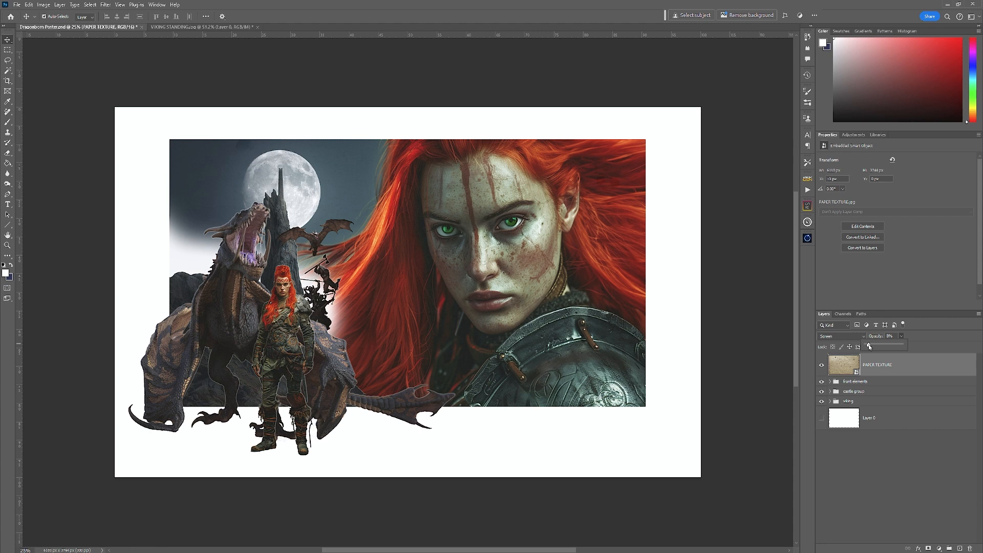
- Set the paper texture layer to the Overlay blend mode at about 22% opacity and check the grain up close on the portrait
click(842, 336)
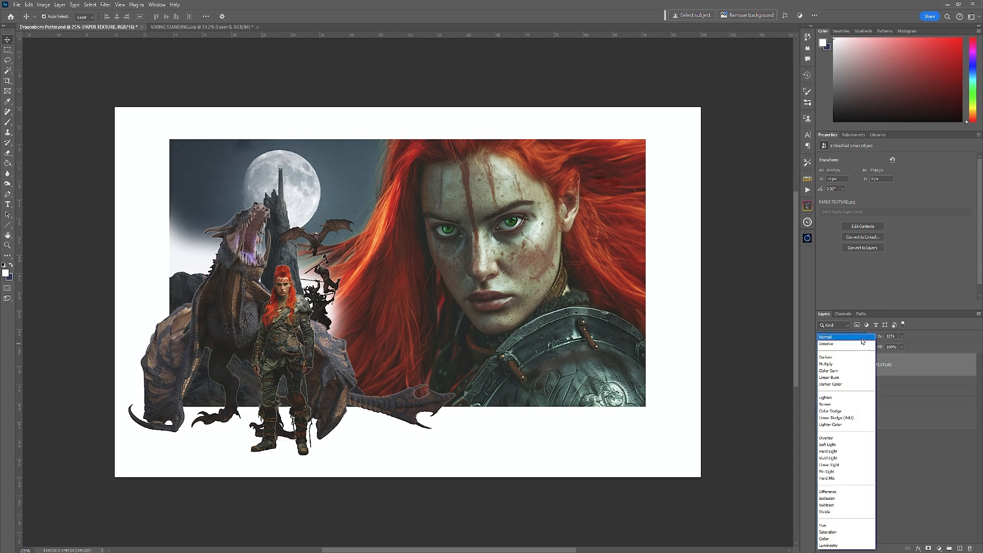
click(834, 440)
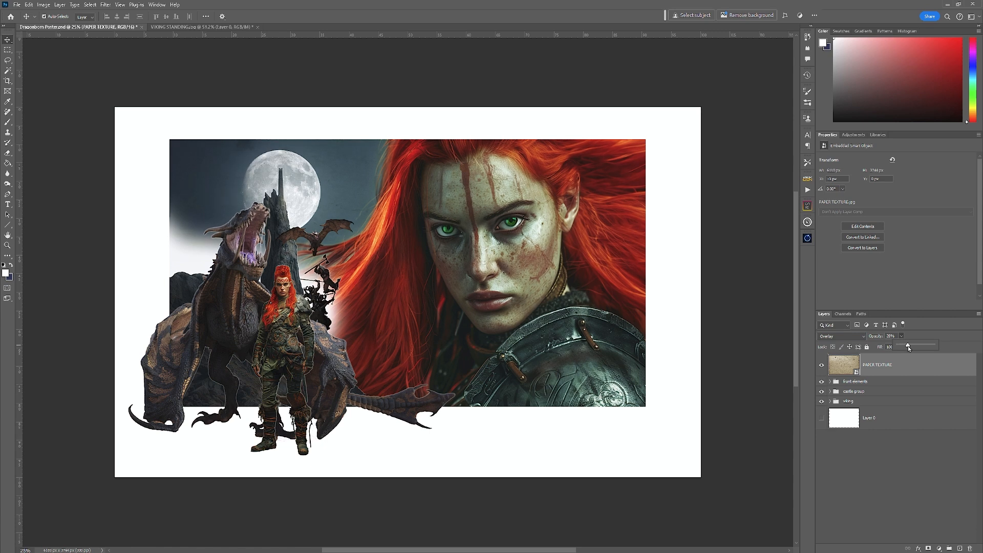
drag(908, 347, 905, 347)
key(z)
drag(423, 225, 458, 228)
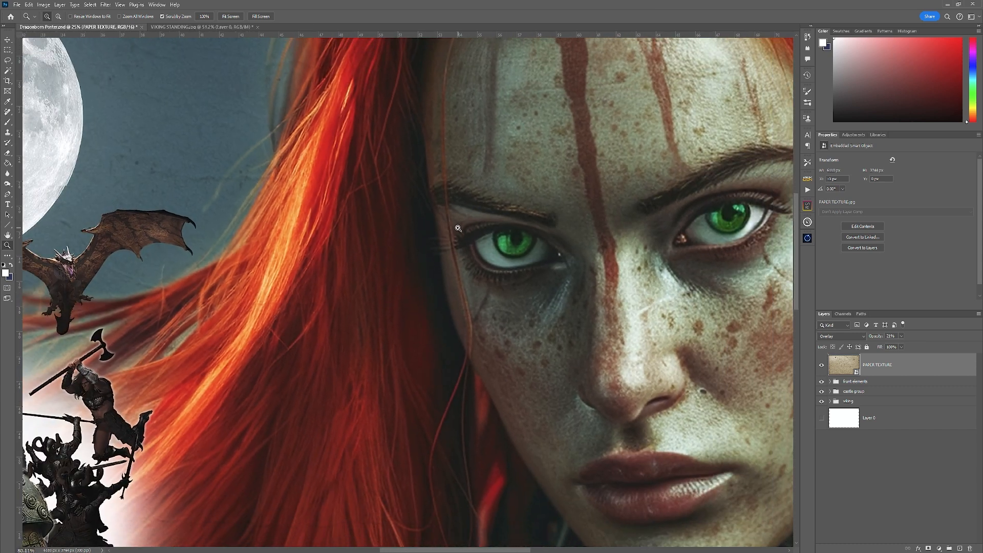
key(v)
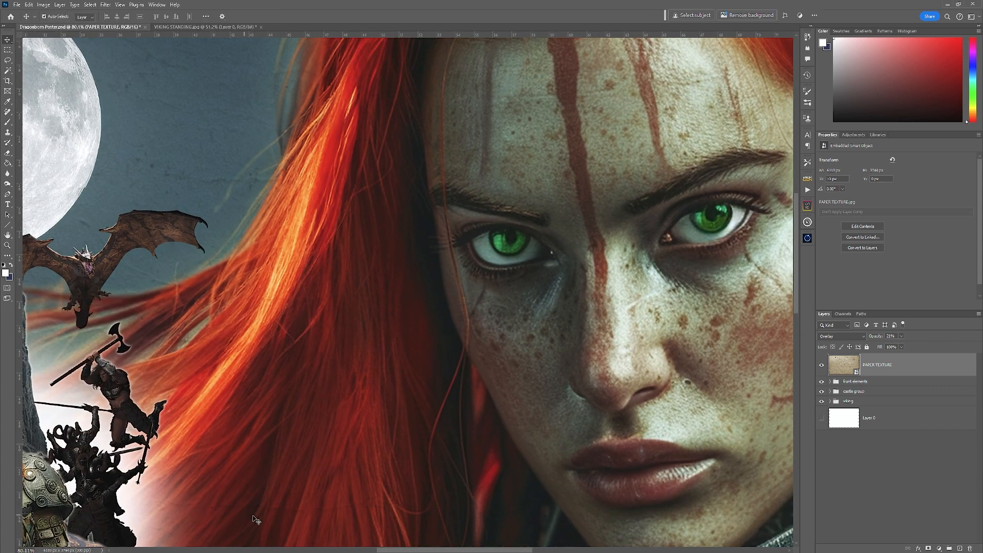
key(z)
mouse_move(433, 316)
mouse_down()
mouse_move(451, 303)
mouse_move(416, 309)
mouse_up()
key(ctrl+0)
key(v)
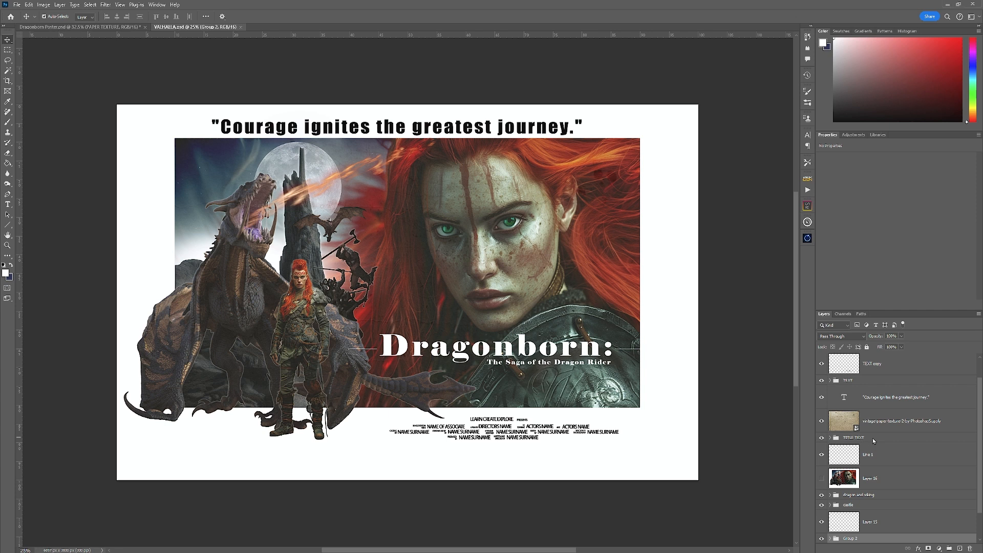
- Copy the TITLE TEXT group from VALHALLA.psd into the poster, set Auto-Select to Group, and move the title slightly down and to the left
drag(873, 437, 417, 262)
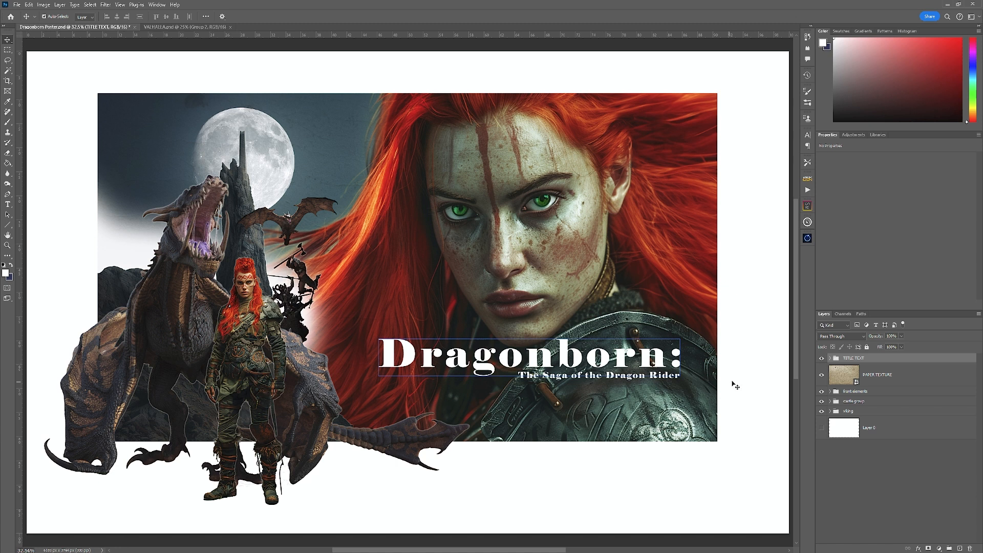
click(95, 19)
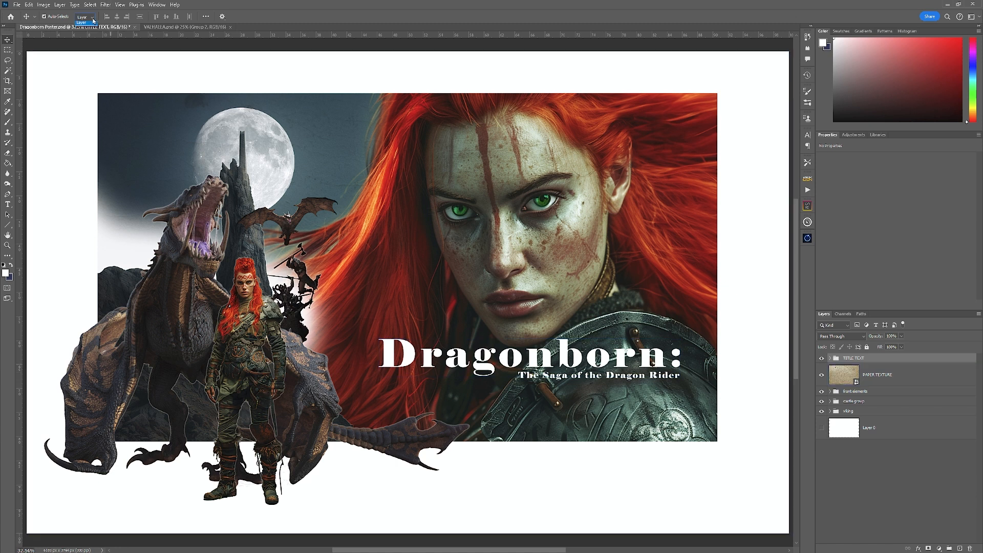
click(84, 25)
drag(543, 368, 527, 396)
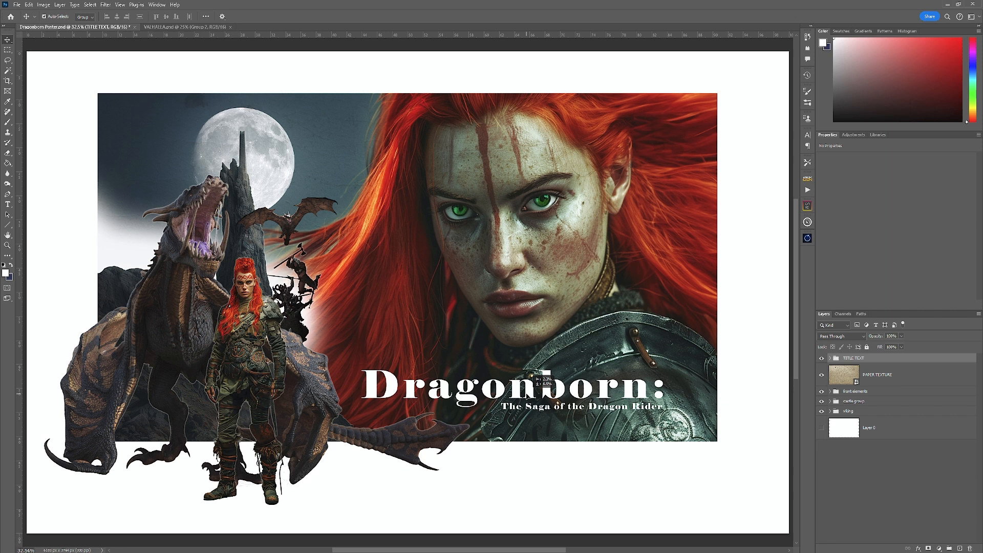
- Copy the tagline "Courage ignites the greatest journey." from VALHALLA.psd into the poster and position it in the white border above the image
click(160, 28)
click(890, 398)
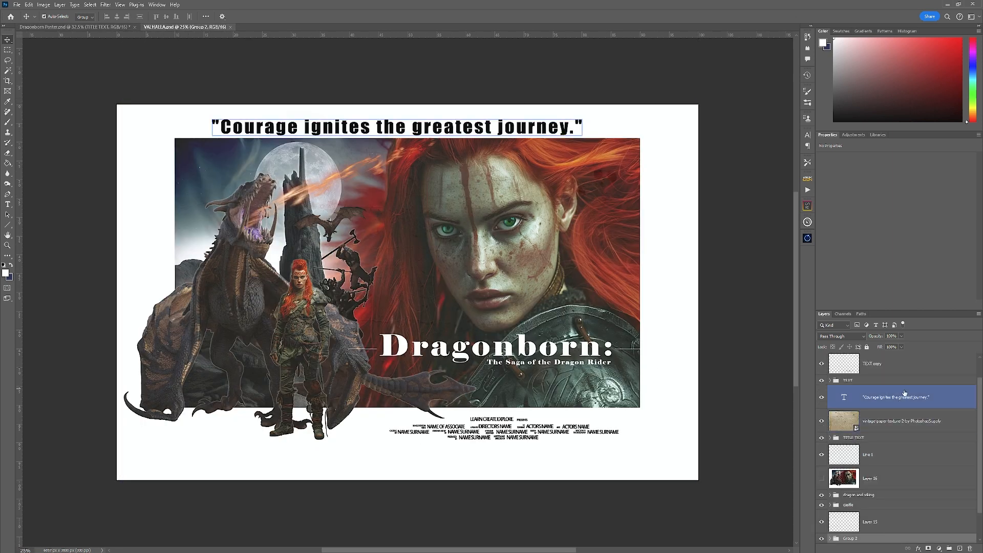
drag(893, 399, 358, 91)
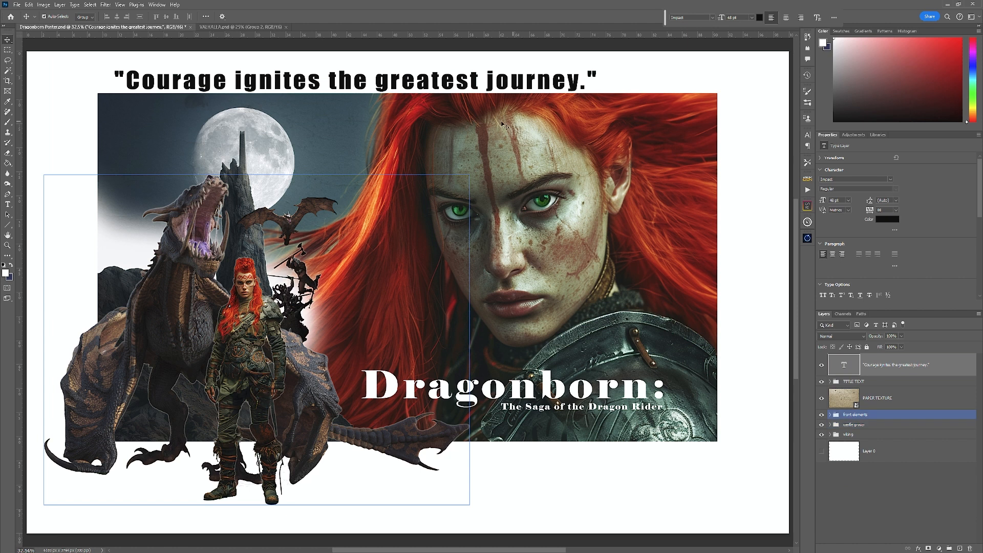
drag(430, 86, 468, 81)
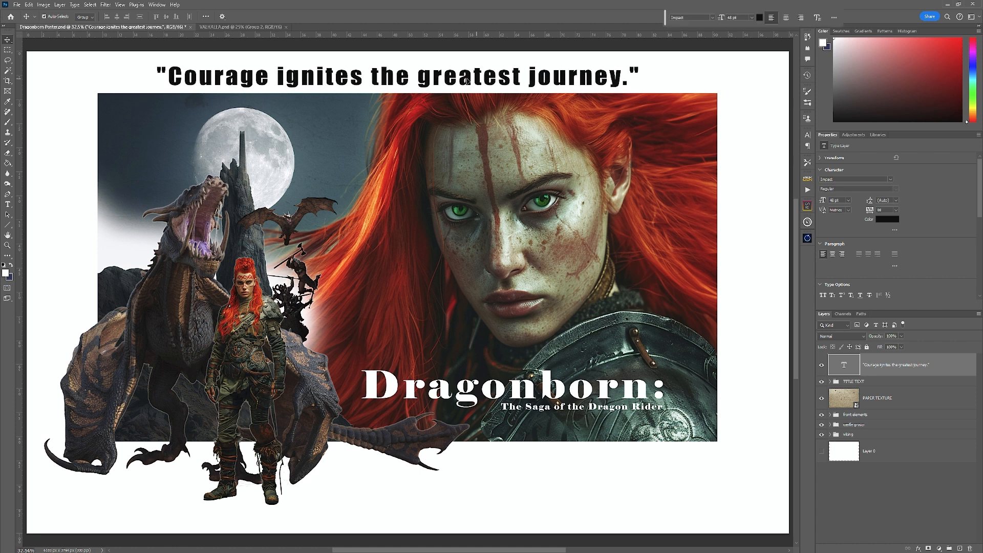
click(106, 5)
mouse_move(120, 5)
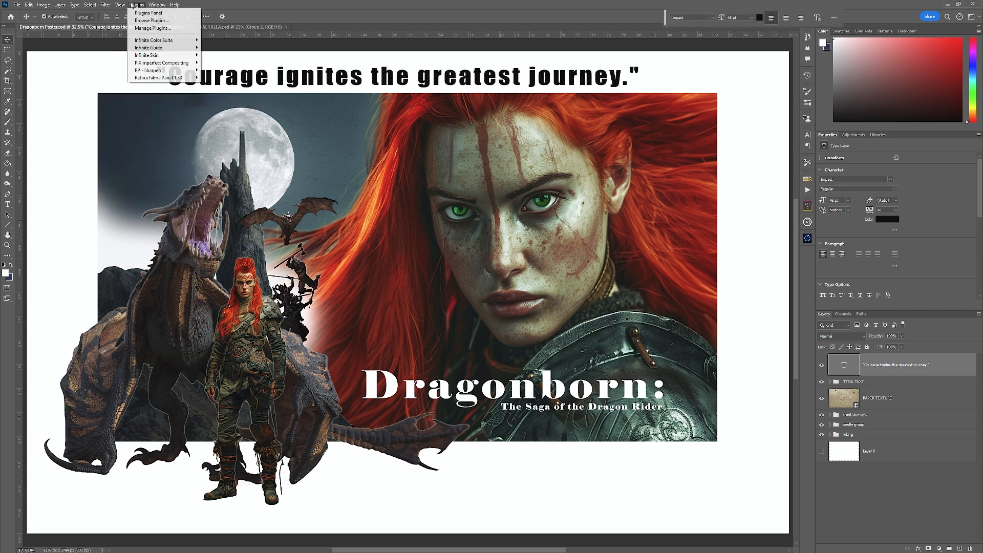
click(135, 193)
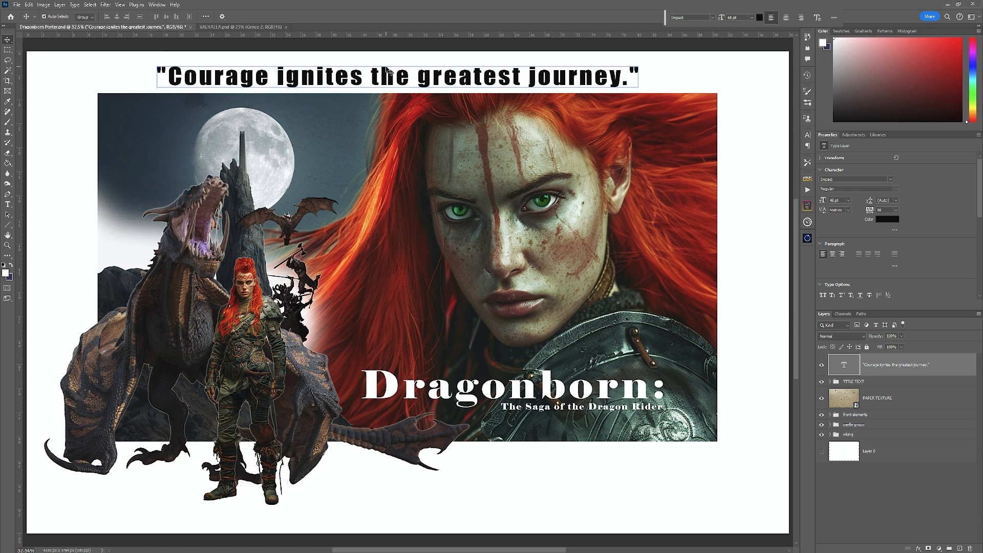
drag(395, 79, 383, 79)
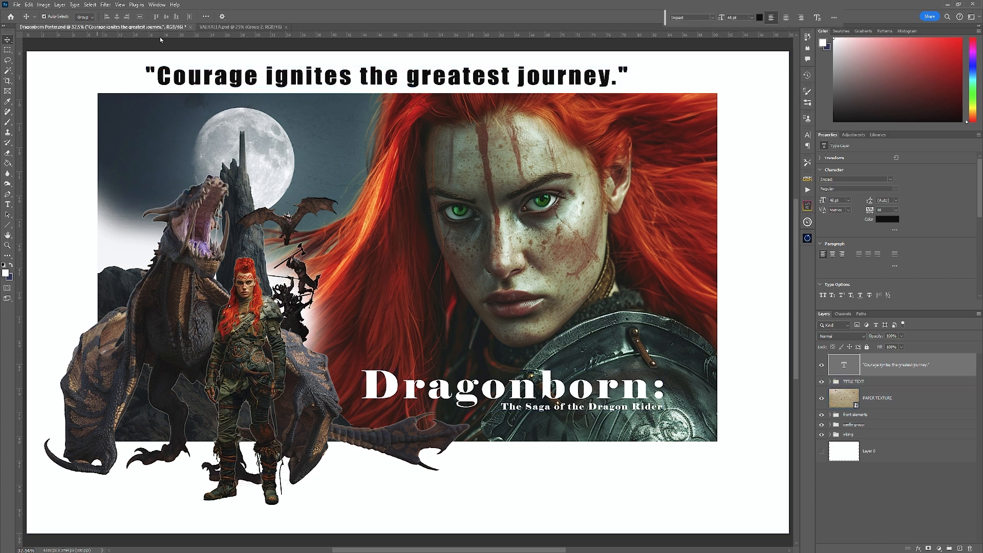
- Copy the TEXT copy credits layer from VALHALLA.psd into the poster's white border below the image
click(240, 26)
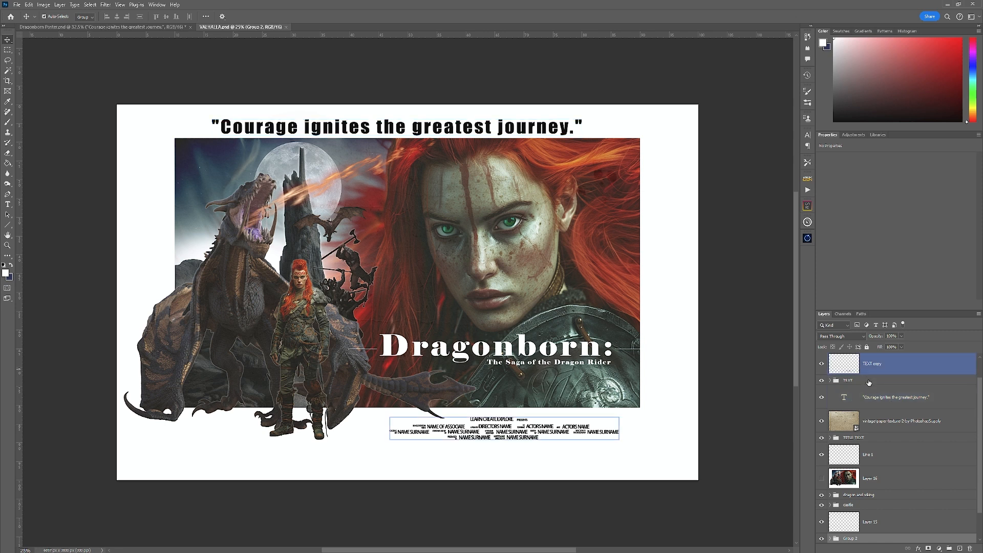
click(865, 380)
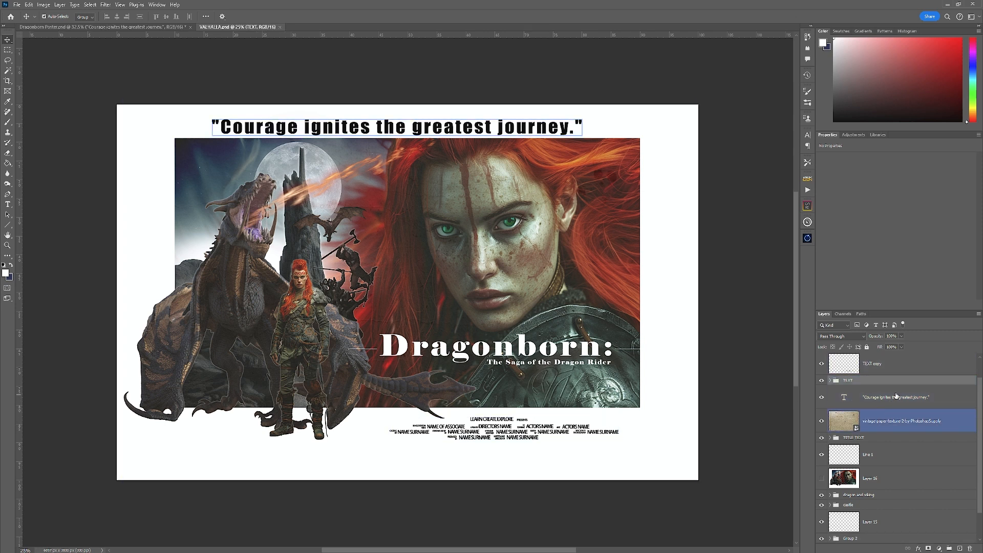
click(888, 369)
drag(898, 366, 539, 485)
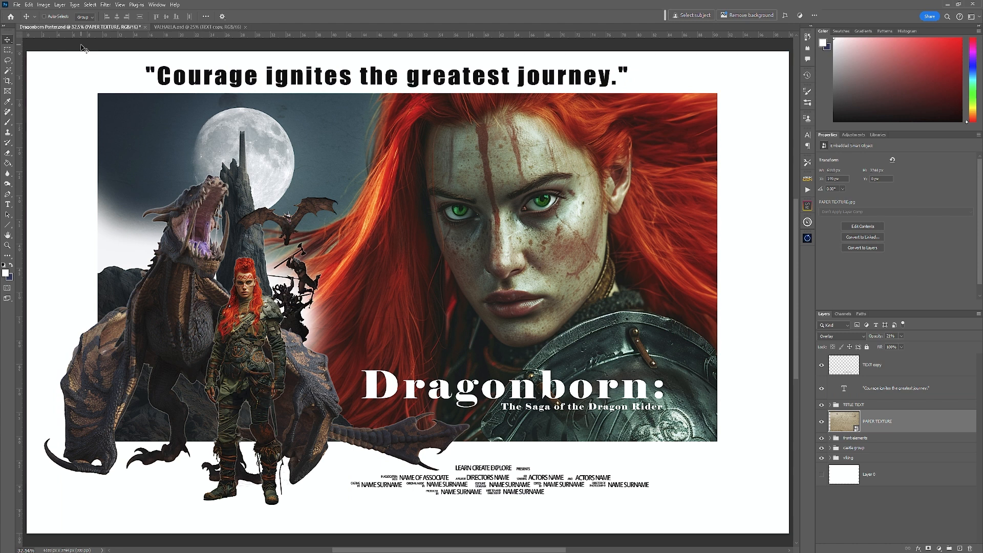
click(574, 402)
click(555, 466)
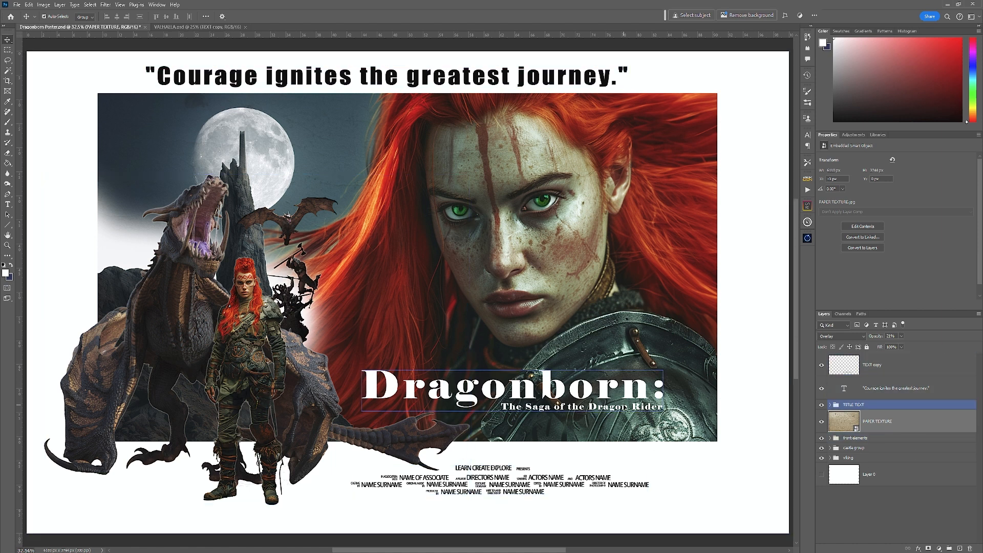
- Draw a white horizontal line, 4 px thick and about 3060 px long, across the Dragonborn title and put its layer on top
click(7, 226)
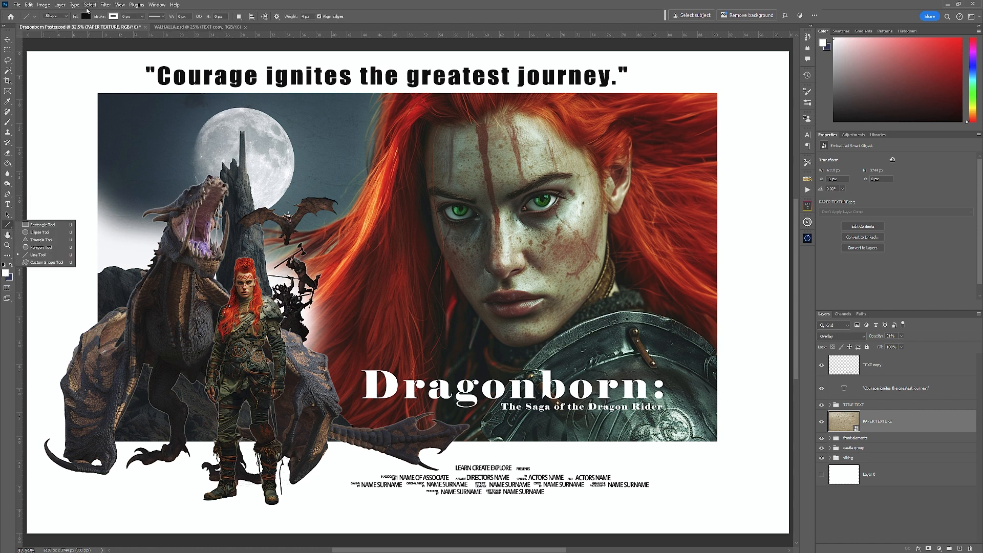
click(85, 16)
click(45, 58)
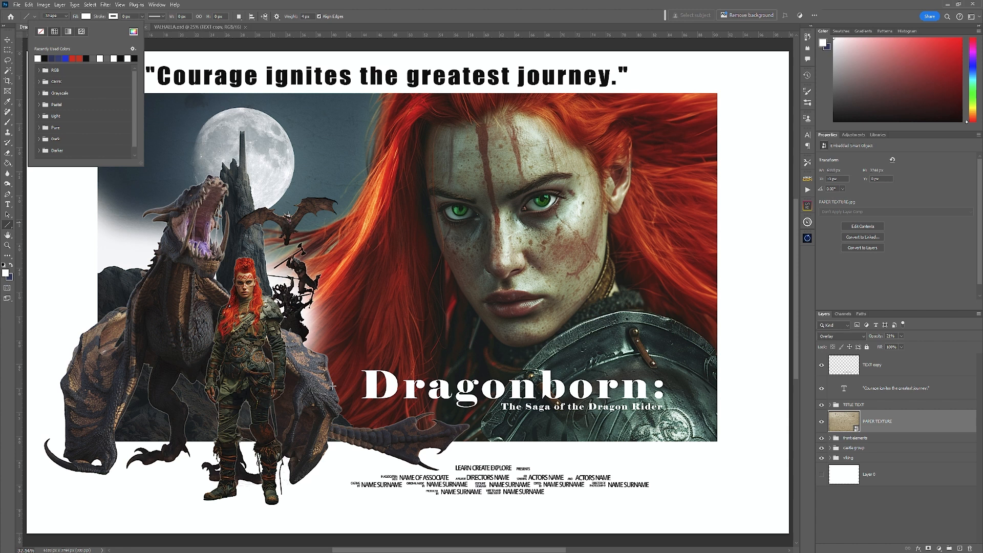
drag(320, 386, 704, 402)
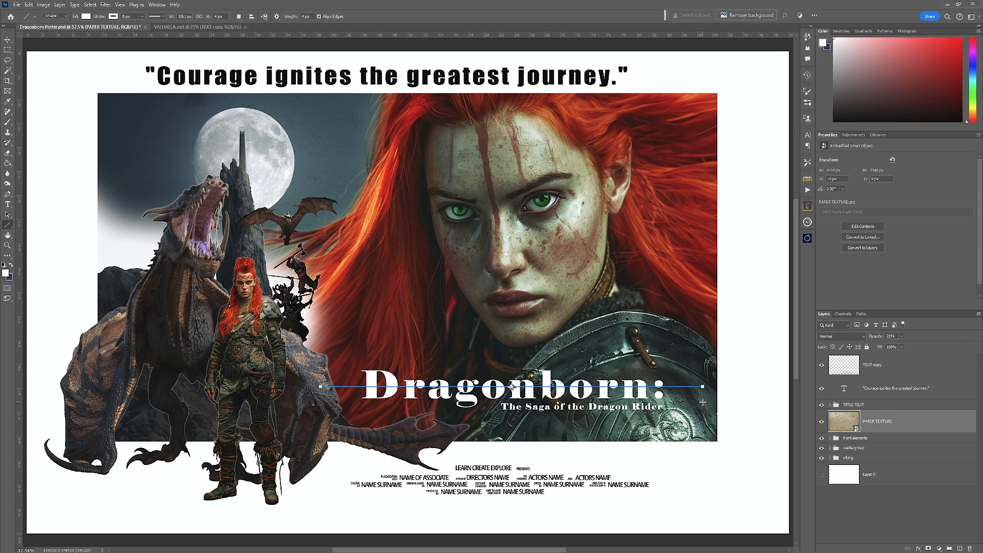
drag(895, 425, 896, 360)
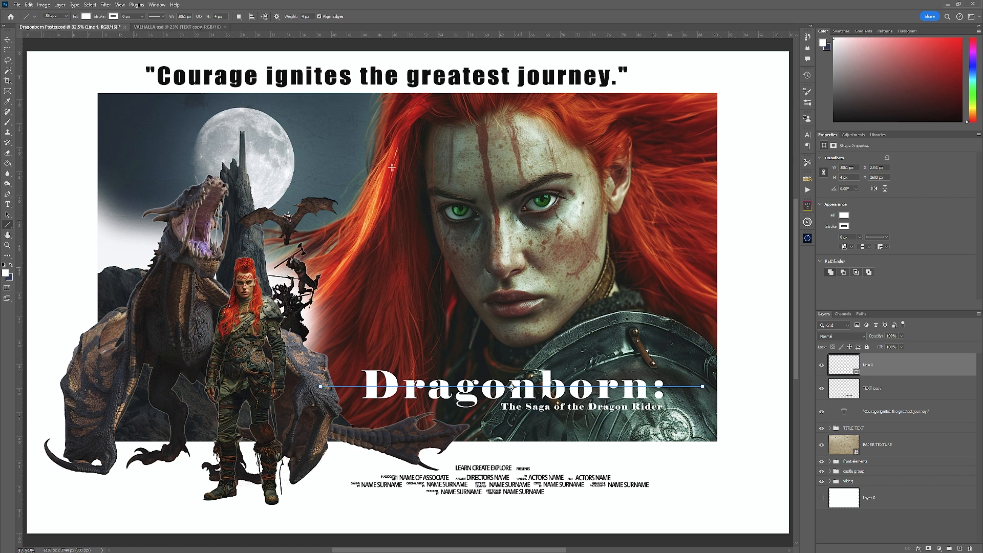
- Select the white line's layer and nudge the line slightly down across the Dragonborn title
click(8, 41)
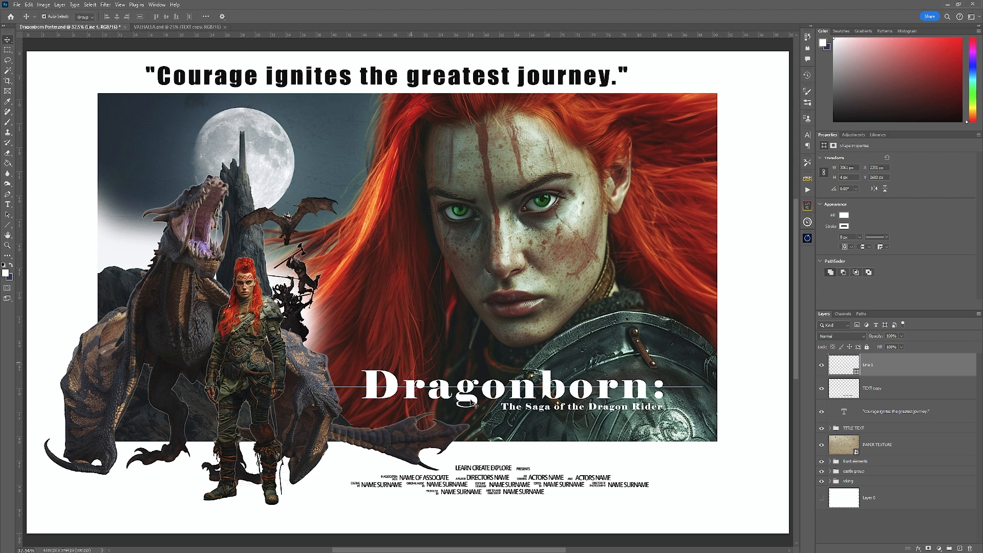
click(330, 392)
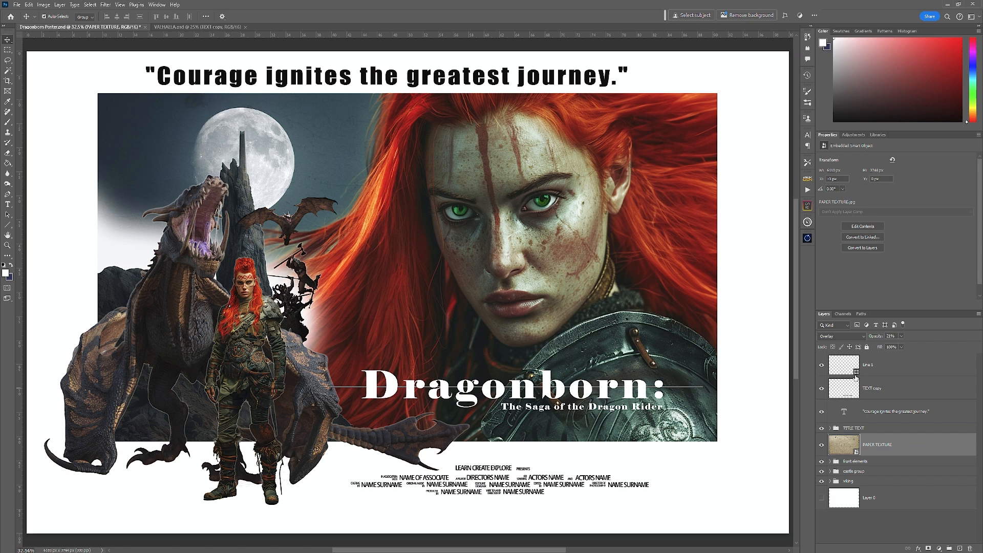
click(893, 369)
key(Down)
key(Down)
key(Down)
key(Down)
key(Down)
key(Down)
key(Down)
key(Down)
key(Up)
key(Up)
key(Up)
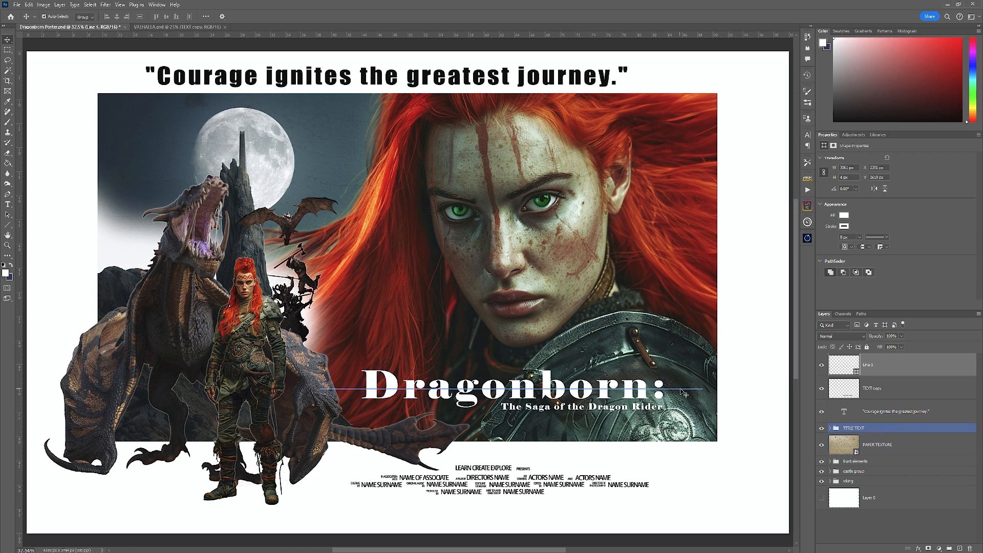
- Nudge the white line slightly lower across the Dragonborn title and rasterize its layer
drag(681, 389, 682, 395)
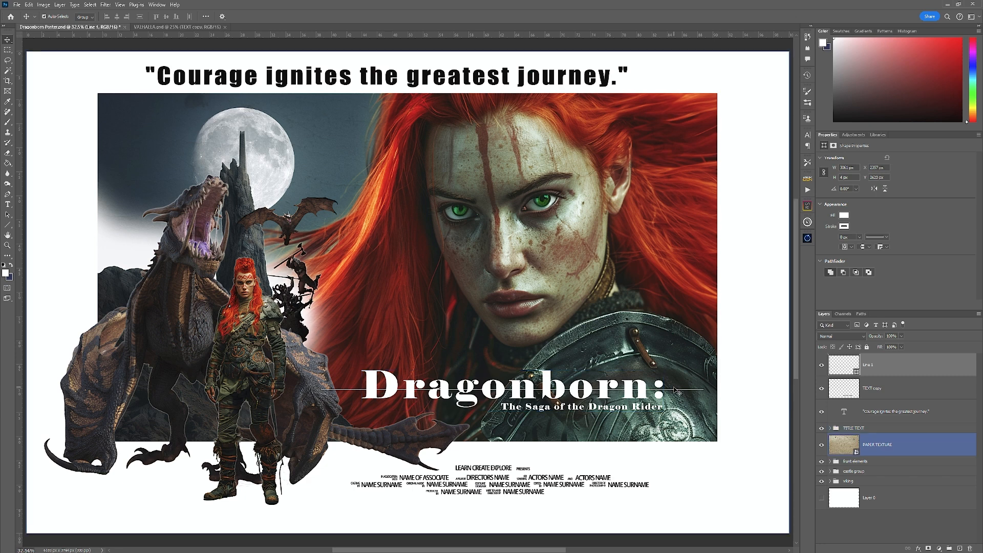
key(ctrl+plus)
key(ctrl+plus)
key(ctrl+plus)
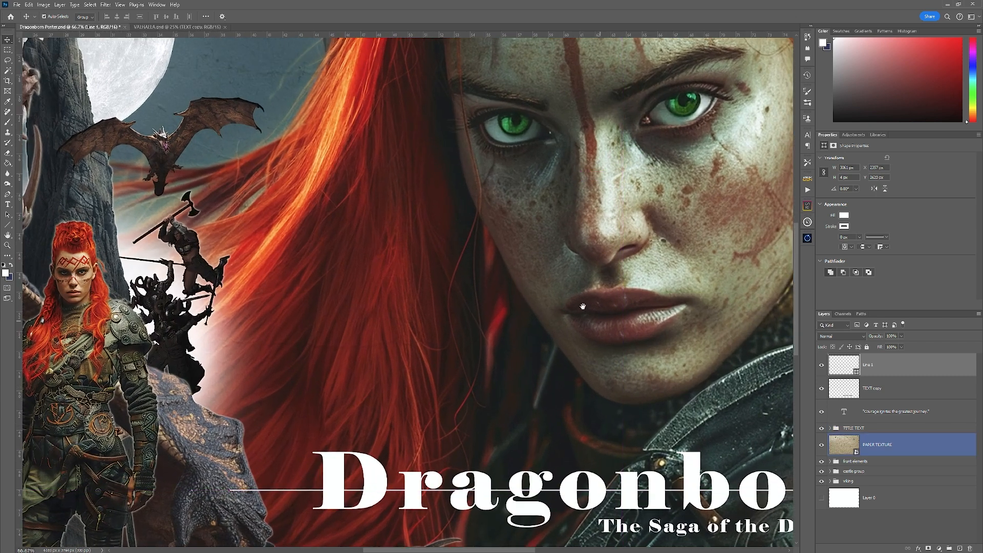
drag(560, 365, 432, 129)
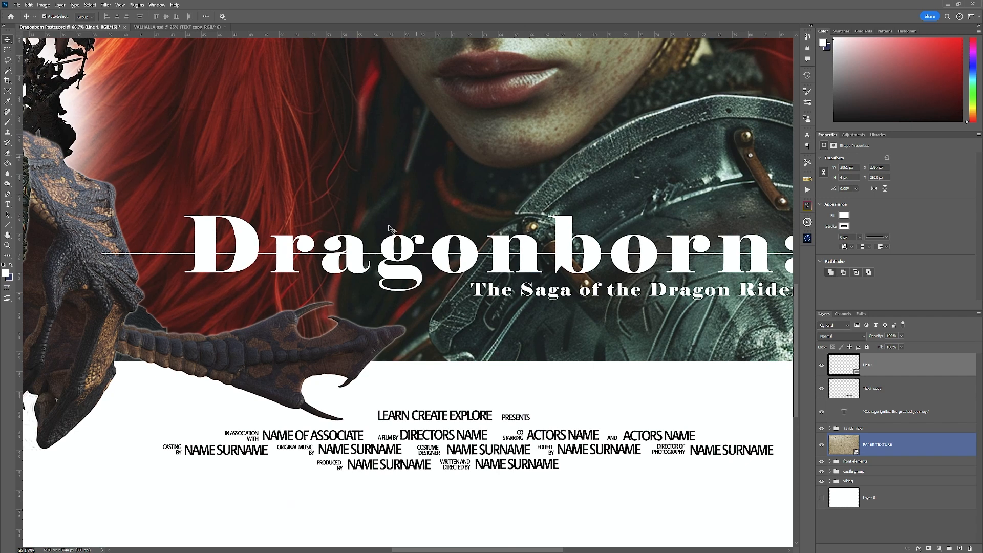
right_click(884, 367)
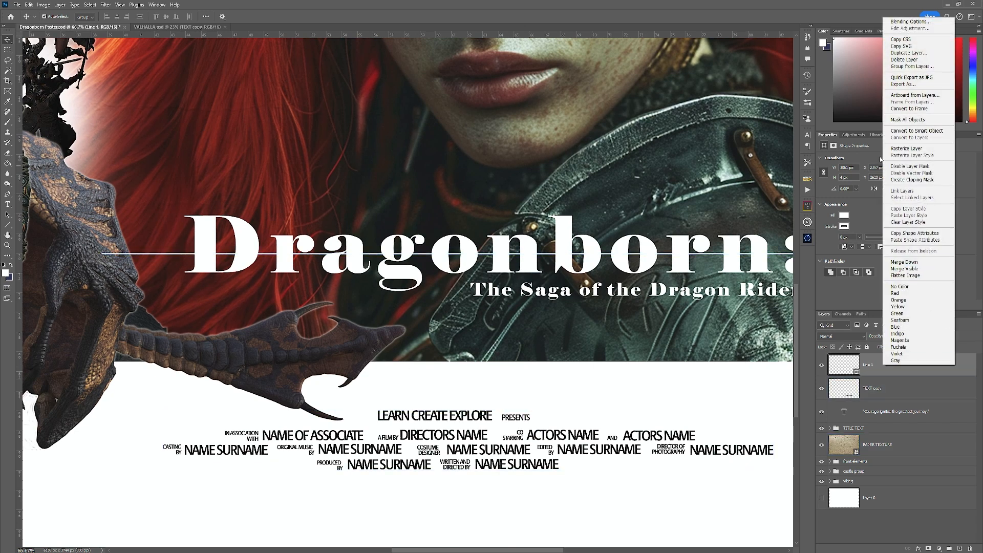
click(899, 149)
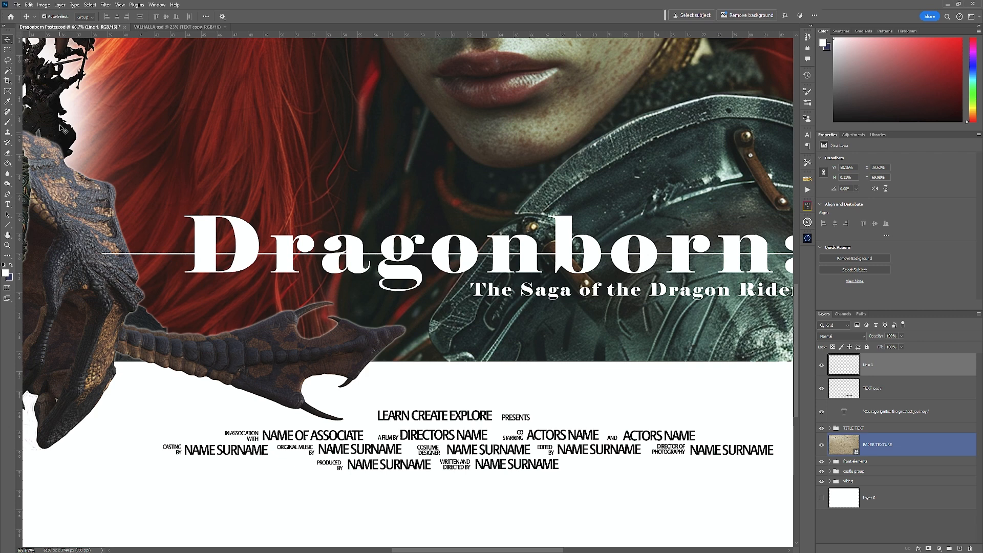
- Delete the part of the white line that runs through the title letters, keeping only the ends on either side of Dragonborn
click(8, 51)
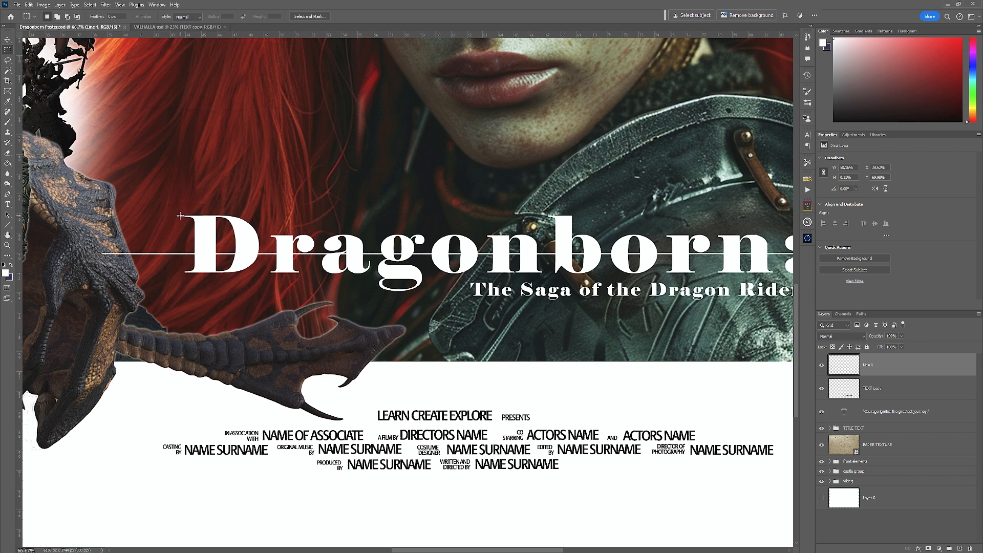
drag(180, 216, 592, 266)
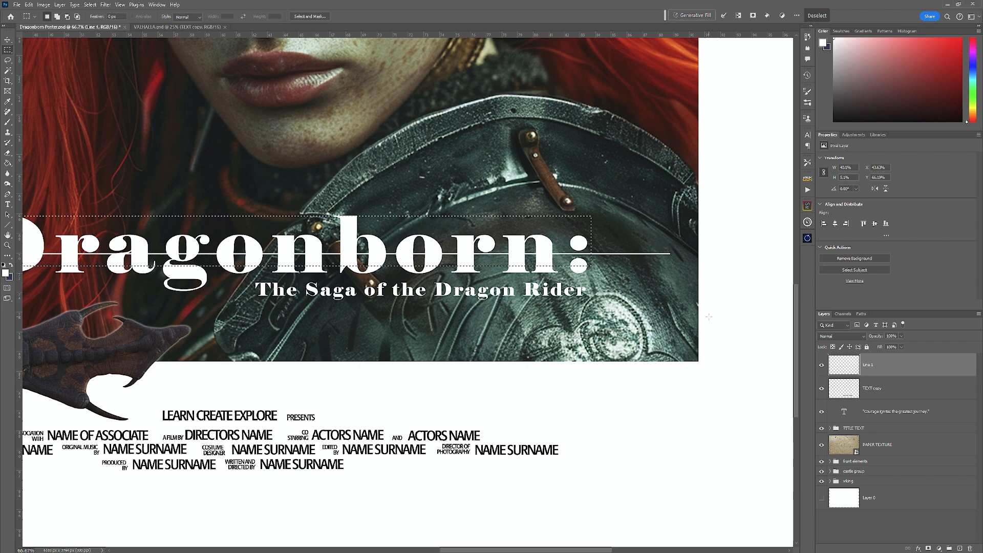
key(Delete)
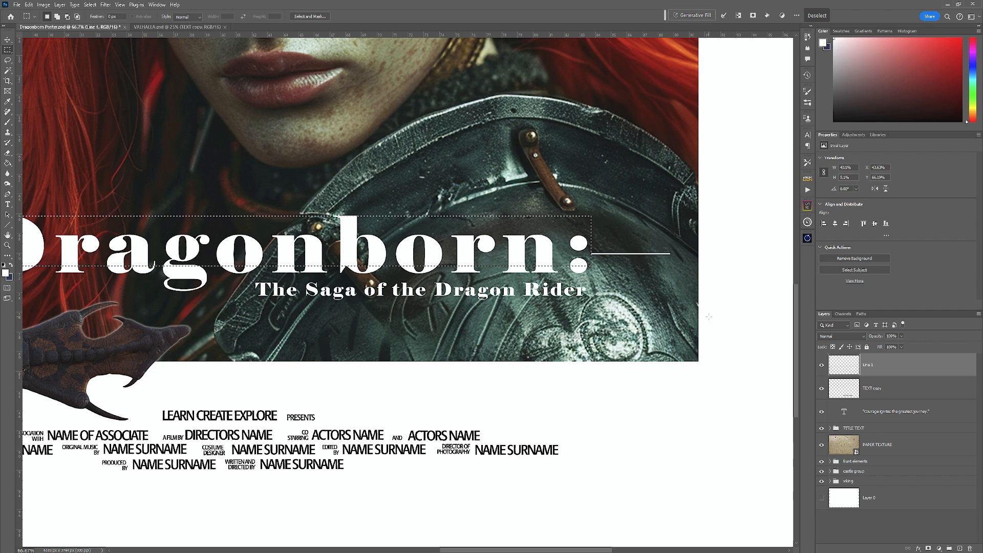
key(ctrl+d)
key(ctrl+0)
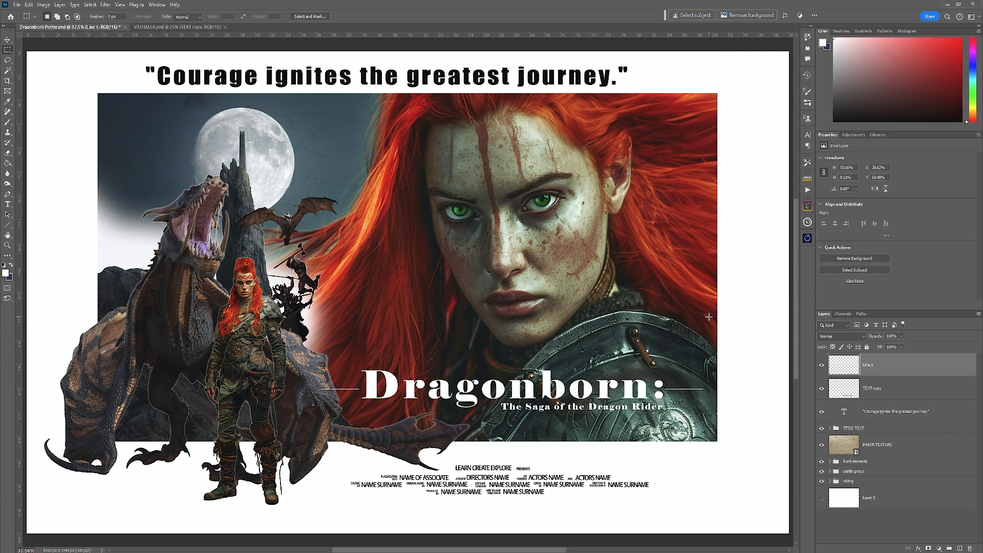
key(f)
key(f)
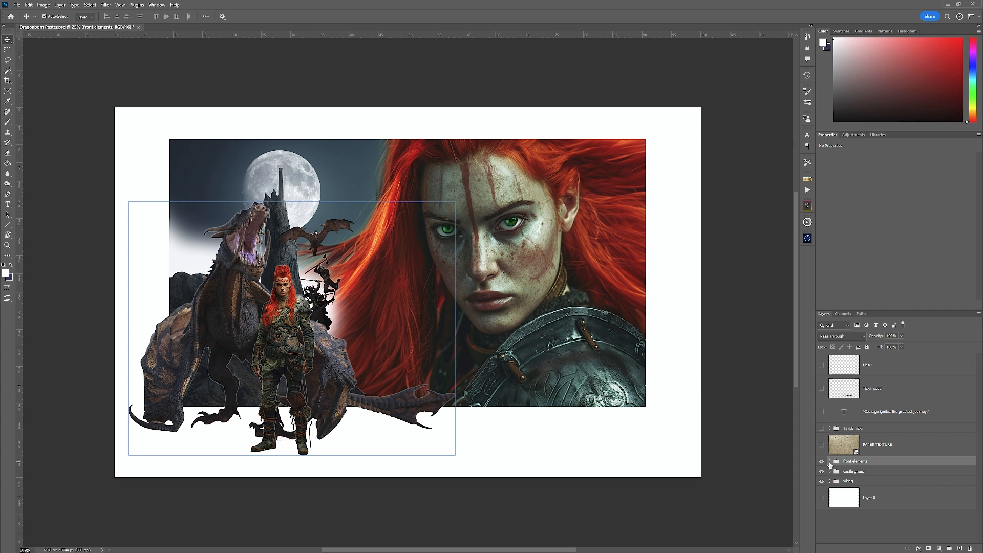
- Place the fire image above Layer 4 in the front elements group, rotated about 67 degrees and streaming from the dragon's mouth
click(830, 461)
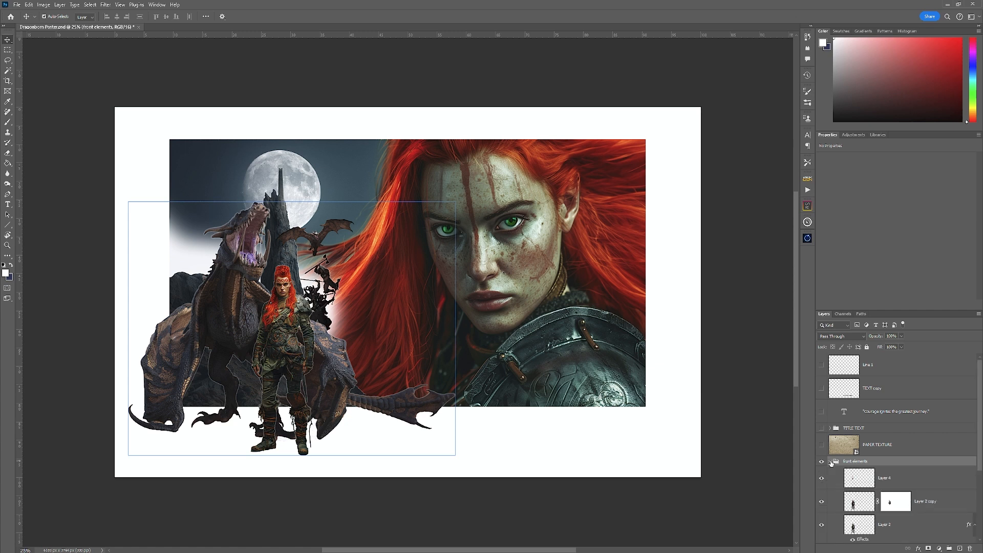
click(832, 482)
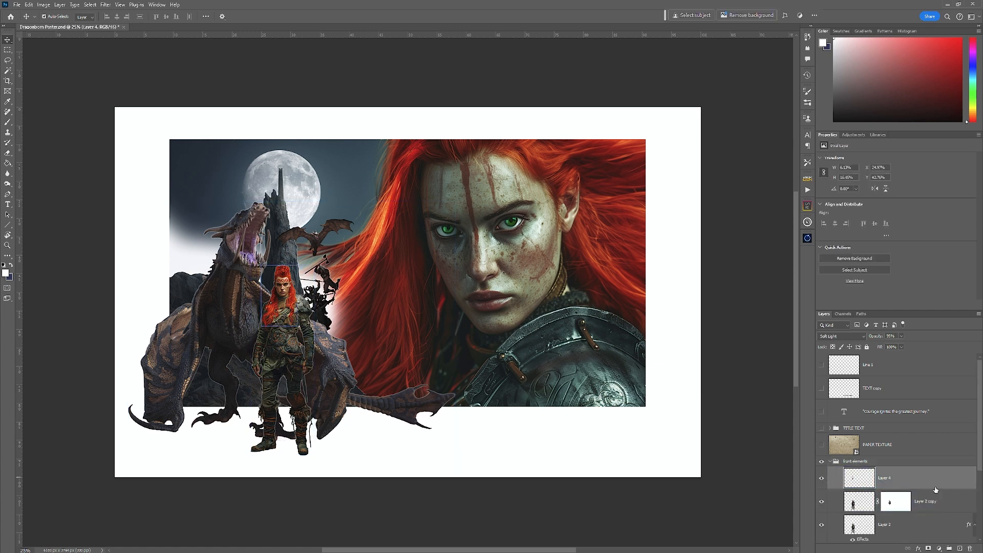
drag(550, 248, 480, 265)
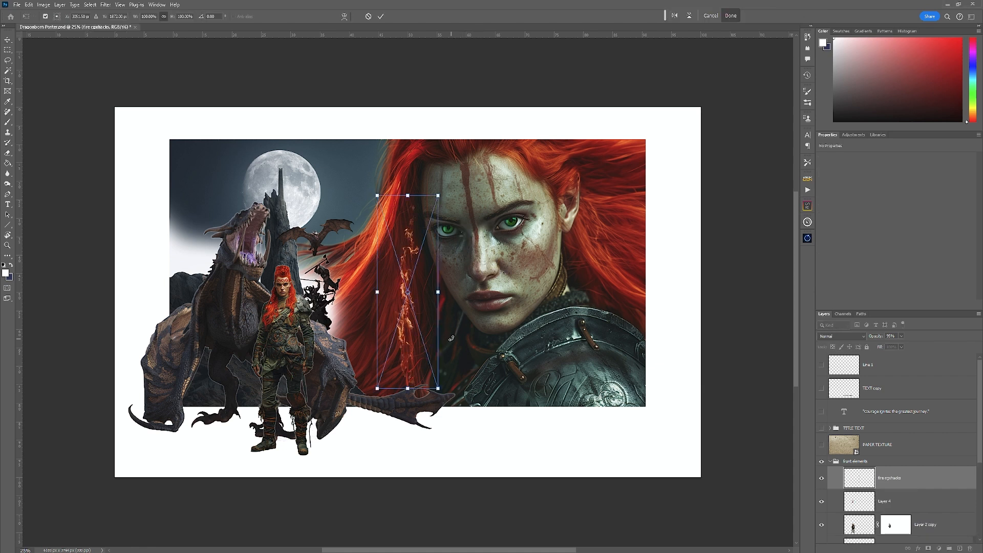
drag(455, 298, 425, 342)
drag(414, 293, 337, 209)
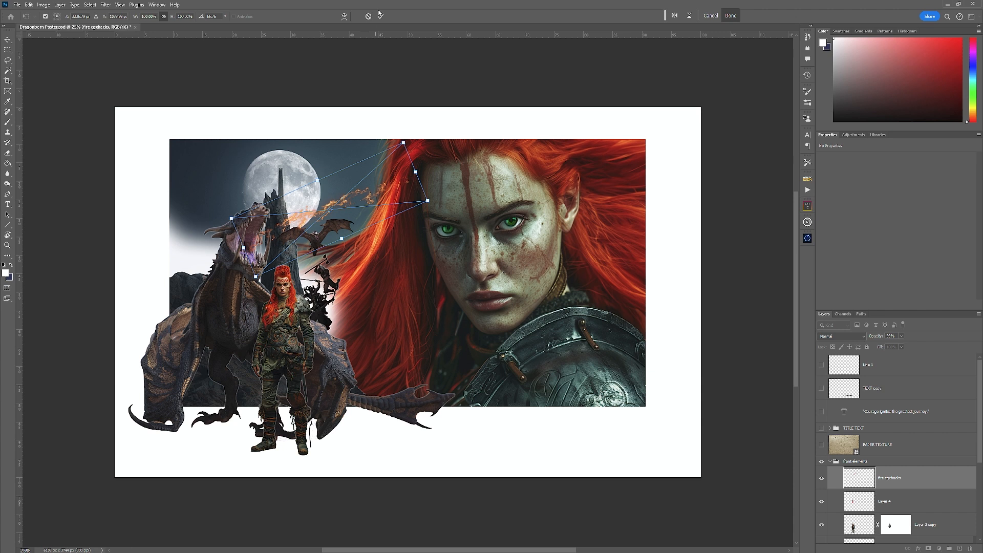
key(Return)
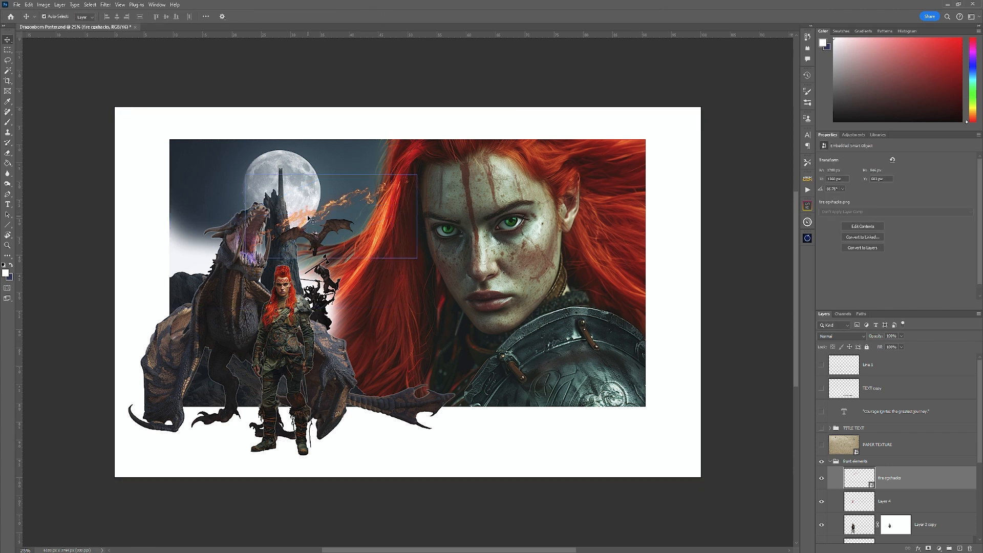
- Apply a Path Blur to the fire, following its direction from the dragon's mouth, with a higher taper and end point speed
click(103, 6)
mouse_move(154, 104)
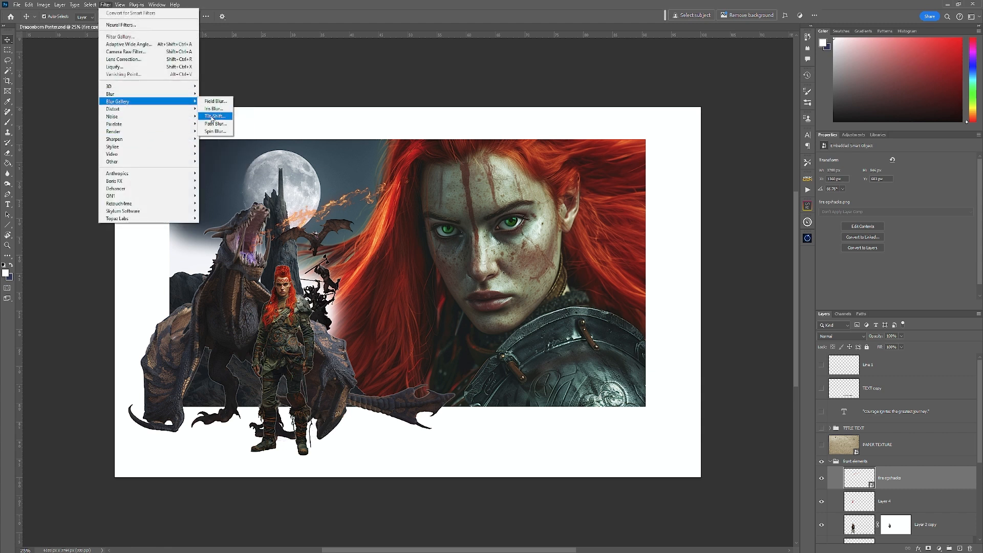
click(211, 125)
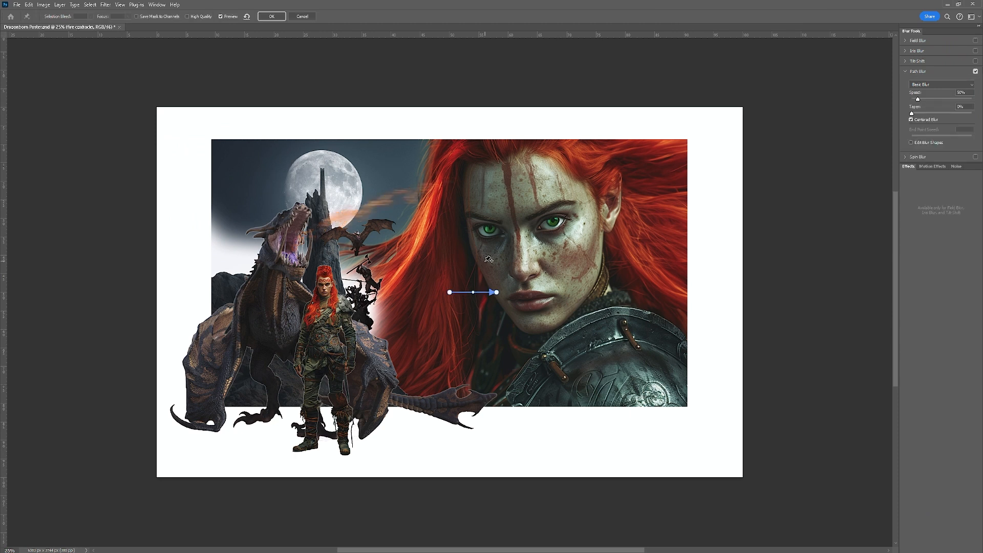
drag(450, 292, 291, 248)
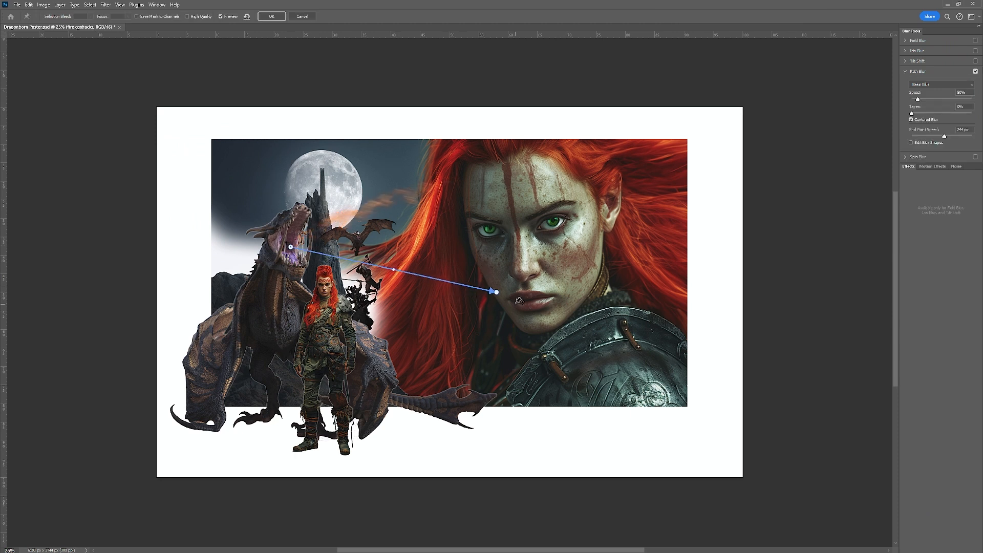
drag(496, 292, 472, 162)
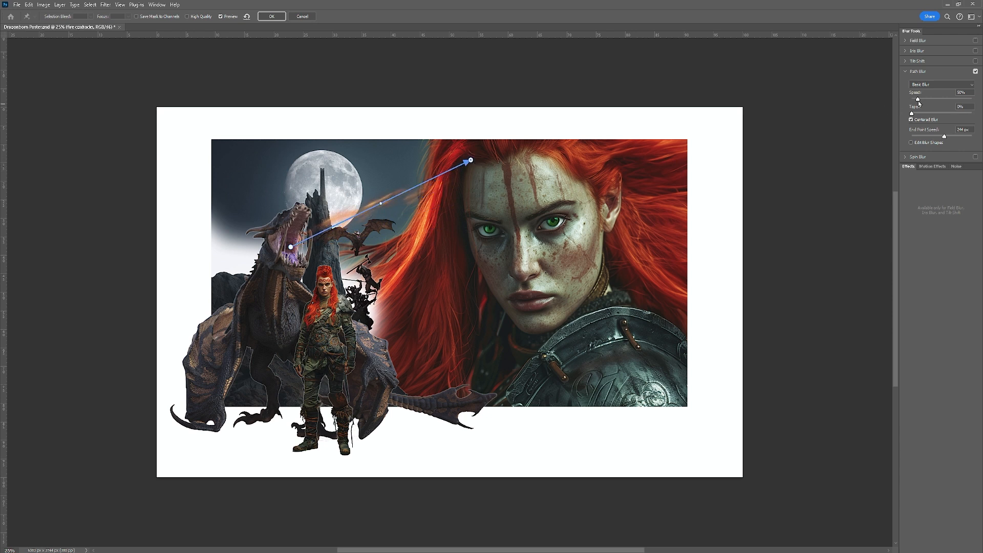
drag(913, 115, 957, 116)
drag(945, 137, 962, 114)
key(Return)
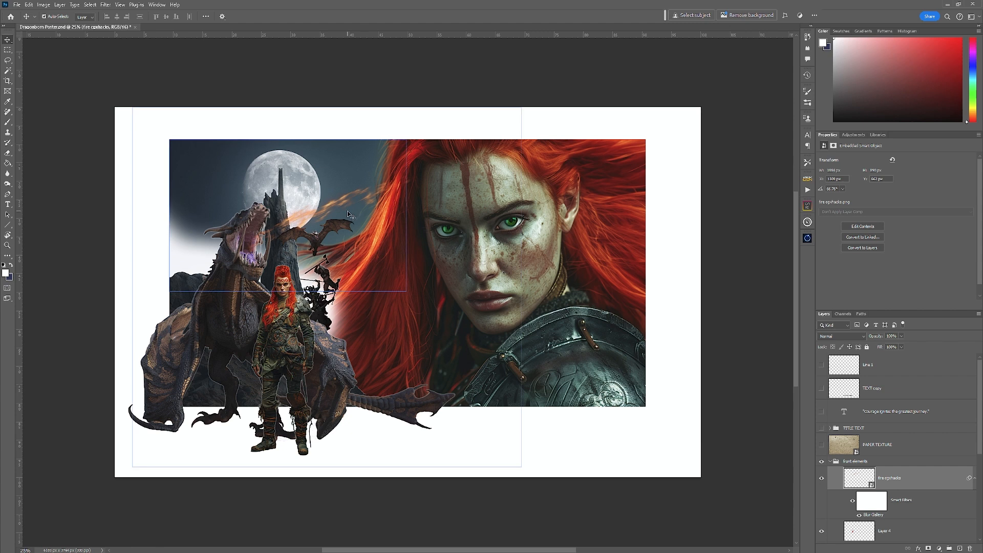
- Enlarge the fire slightly and tilt it steeper so the flames stream upward from the dragon's mouth
key(ctrl+t)
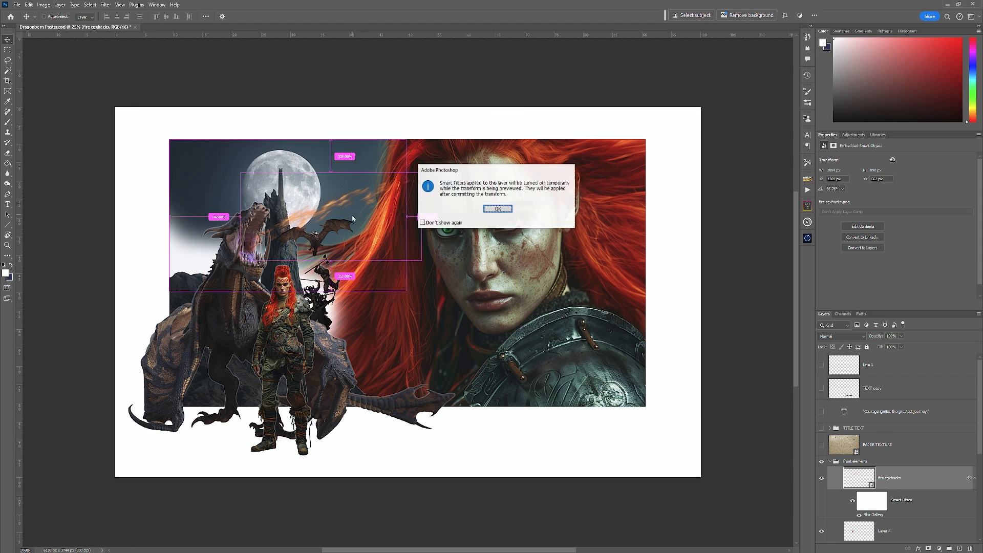
click(508, 211)
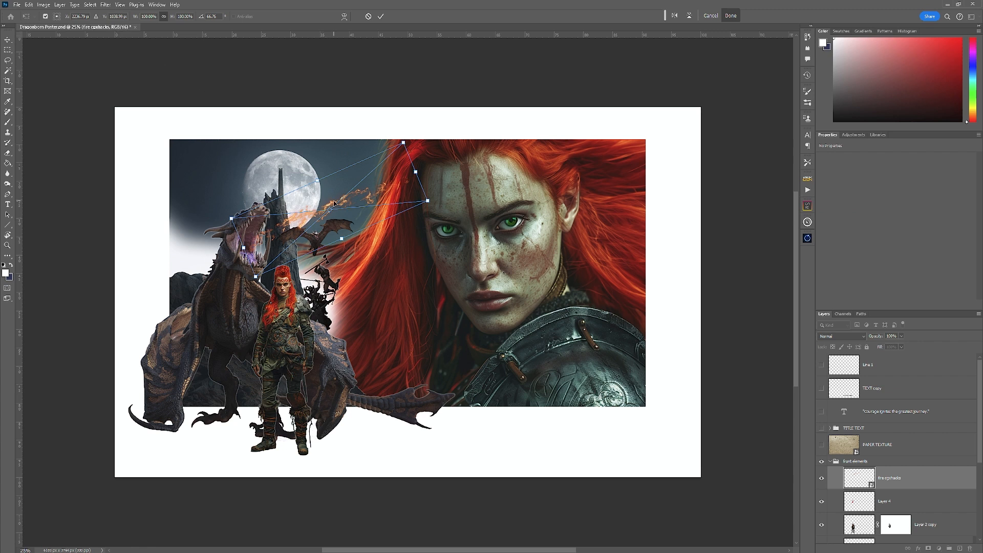
drag(330, 210, 257, 246)
drag(444, 172, 428, 150)
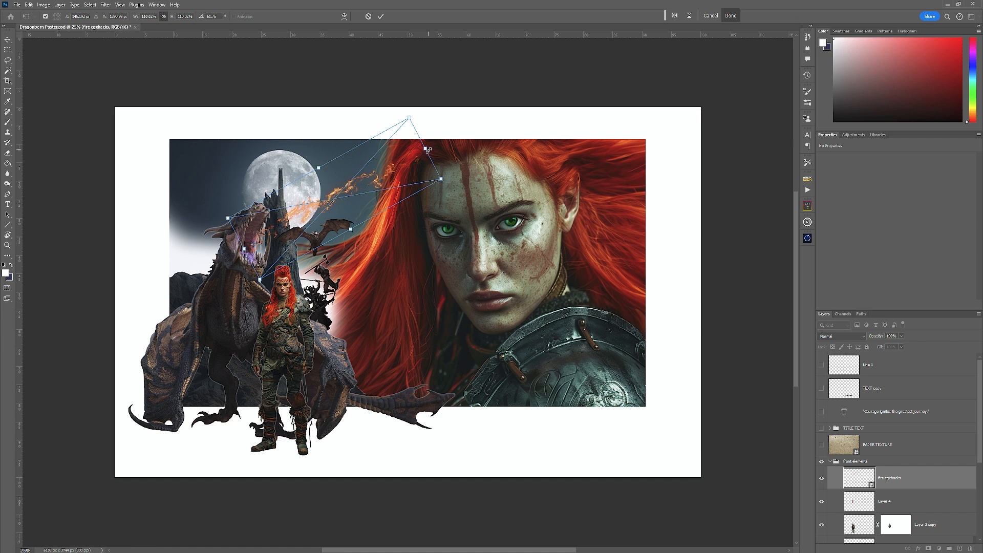
click(381, 16)
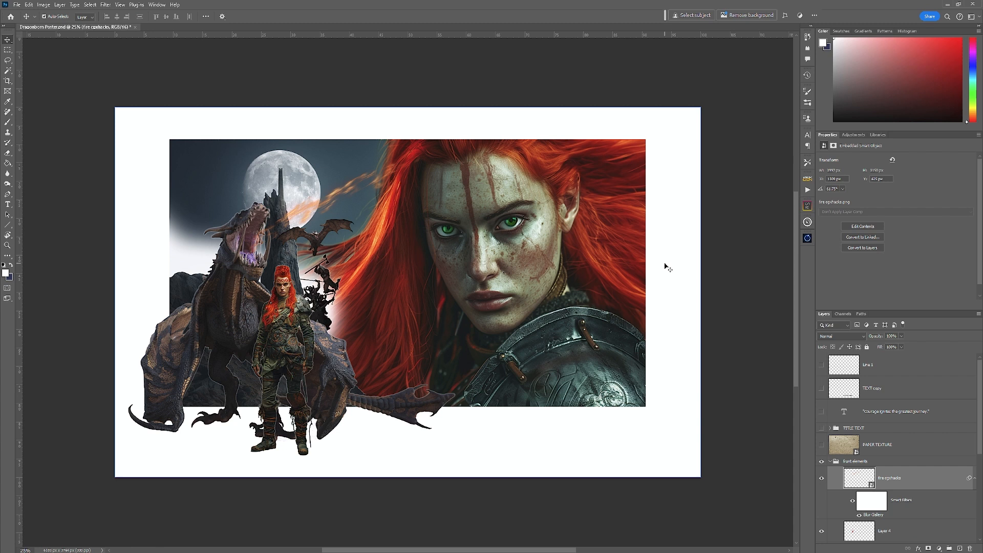
- Rasterize the fire layer and duplicate it
right_click(920, 483)
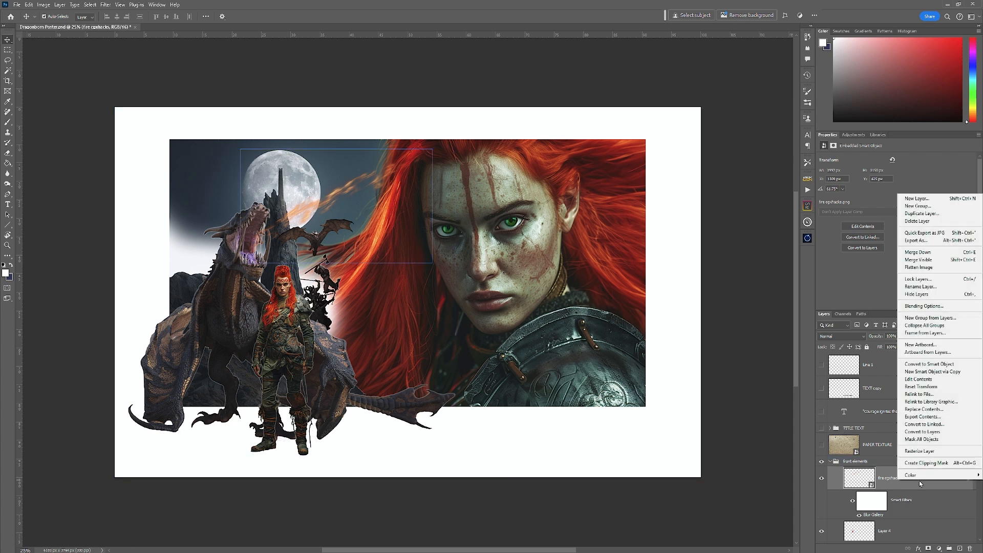
click(920, 452)
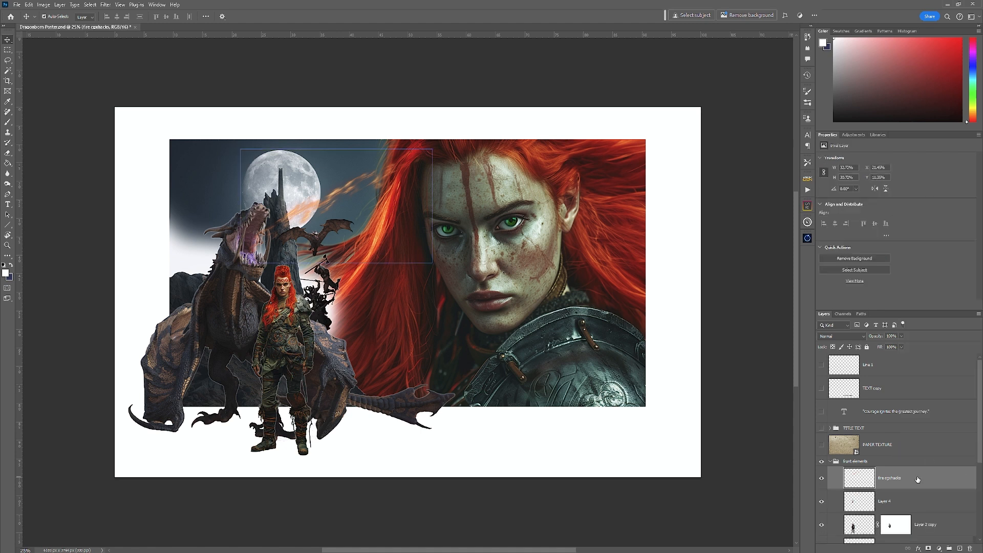
key(ctrl+j)
- Brighten the duplicated fire layer with Levels, raising the midtones to about 2
key(ctrl+l)
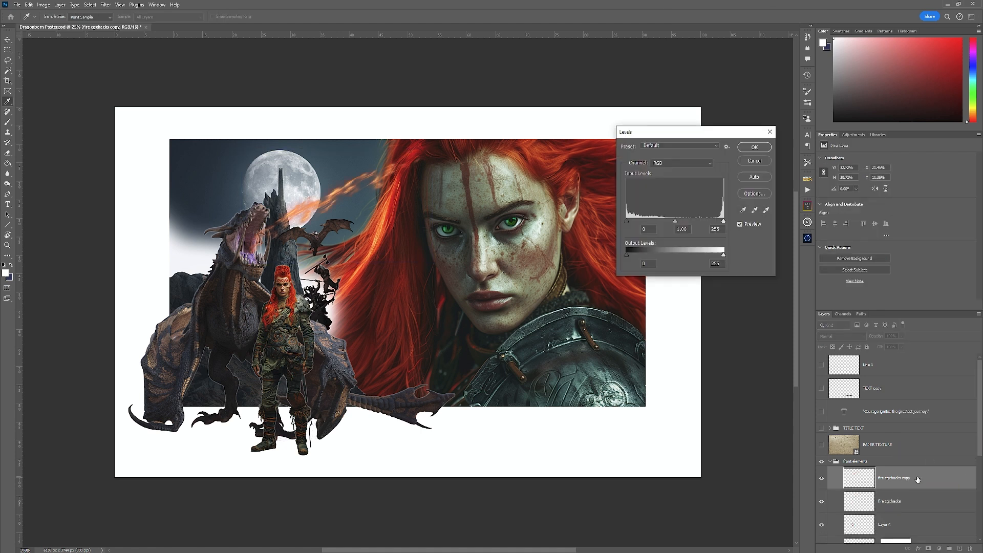
drag(674, 222, 646, 220)
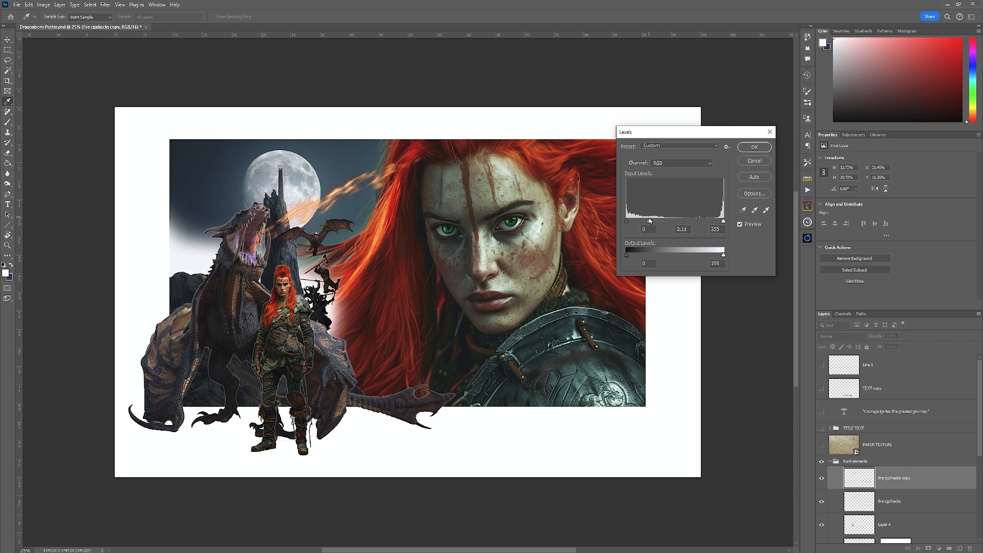
mouse_move(650, 221)
mouse_down()
mouse_move(639, 220)
mouse_move(652, 221)
mouse_up()
click(755, 147)
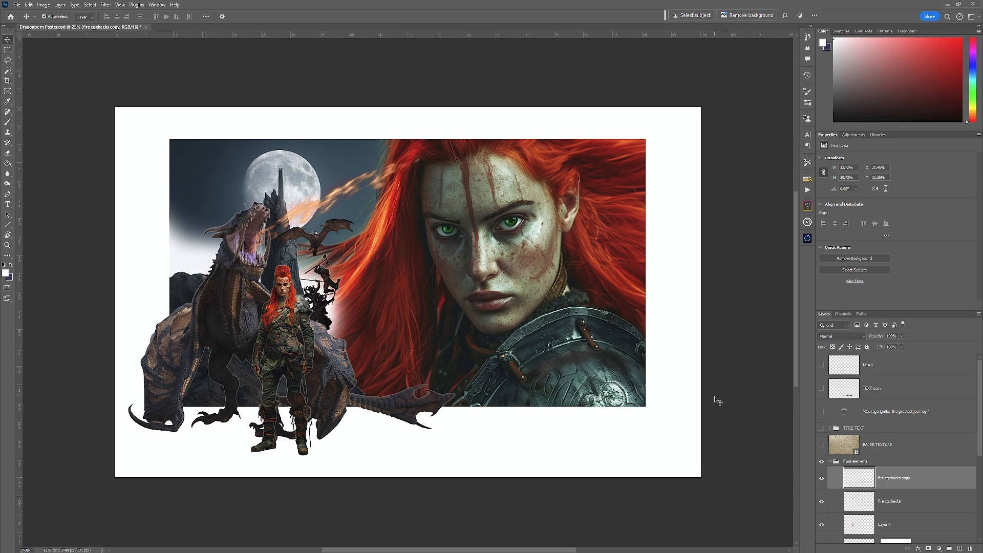
- Add a black mask to the brightened fire copy and paint white along the flames to reveal the glow
alt+click(928, 549)
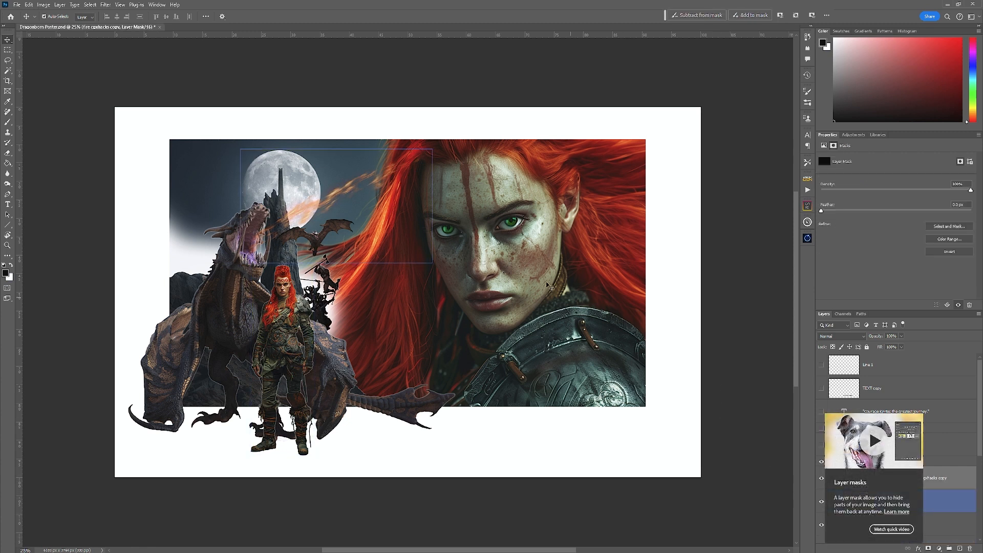
click(8, 122)
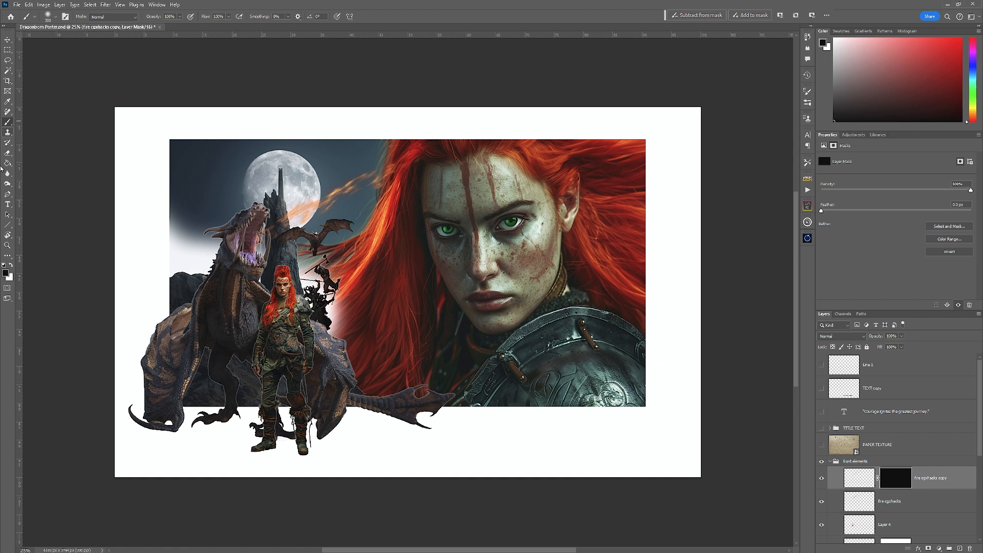
click(11, 265)
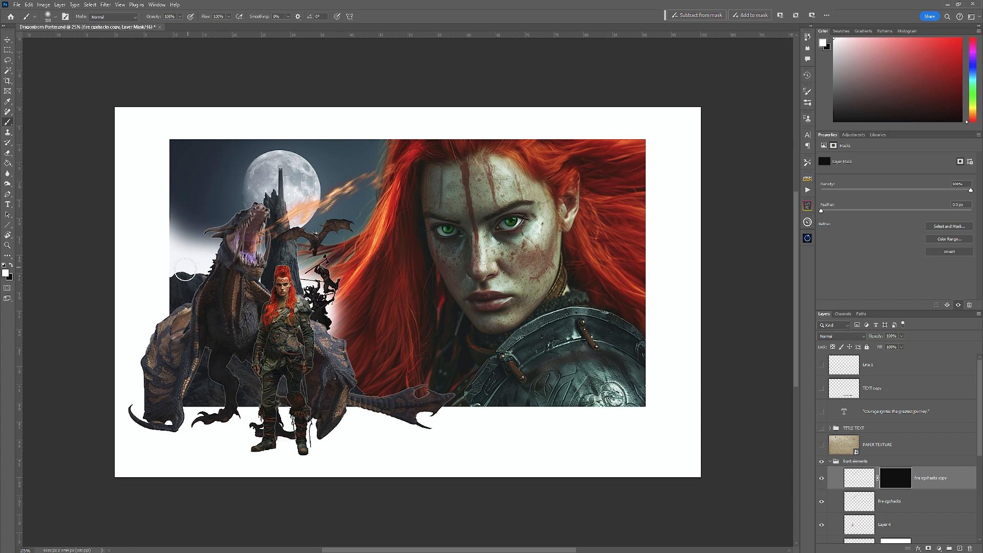
click(8, 40)
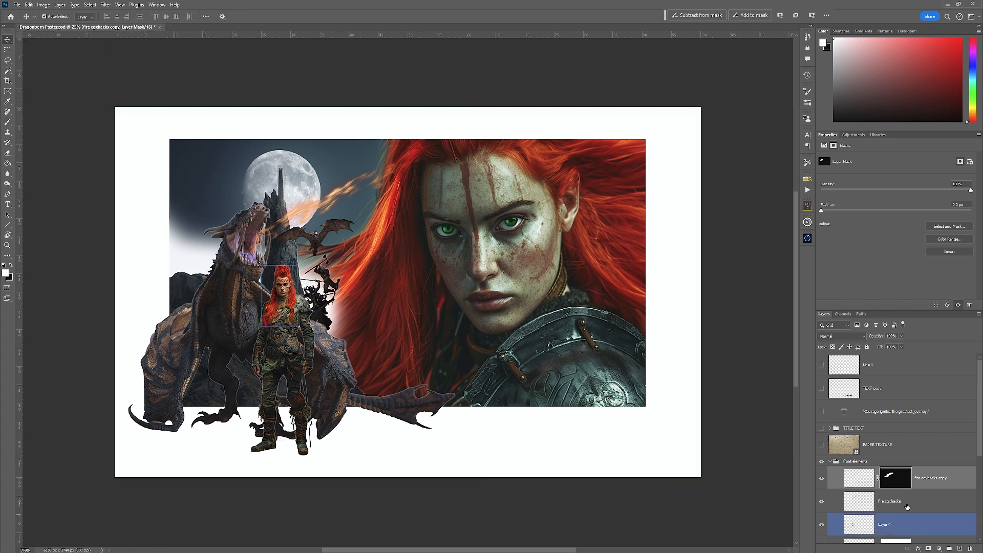
- Collapse the front elements group and toggle its visibility to compare the poster with and without it
click(838, 462)
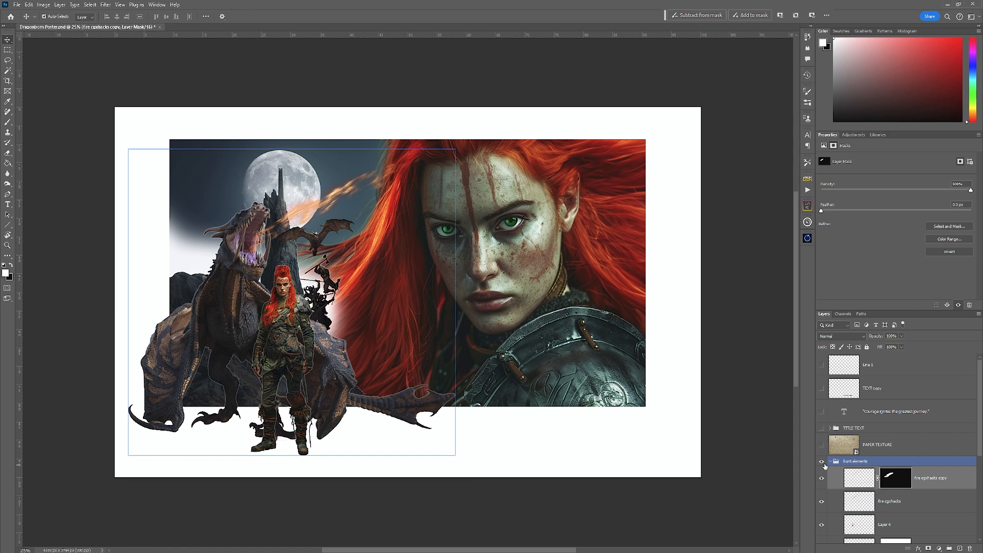
click(830, 462)
click(854, 473)
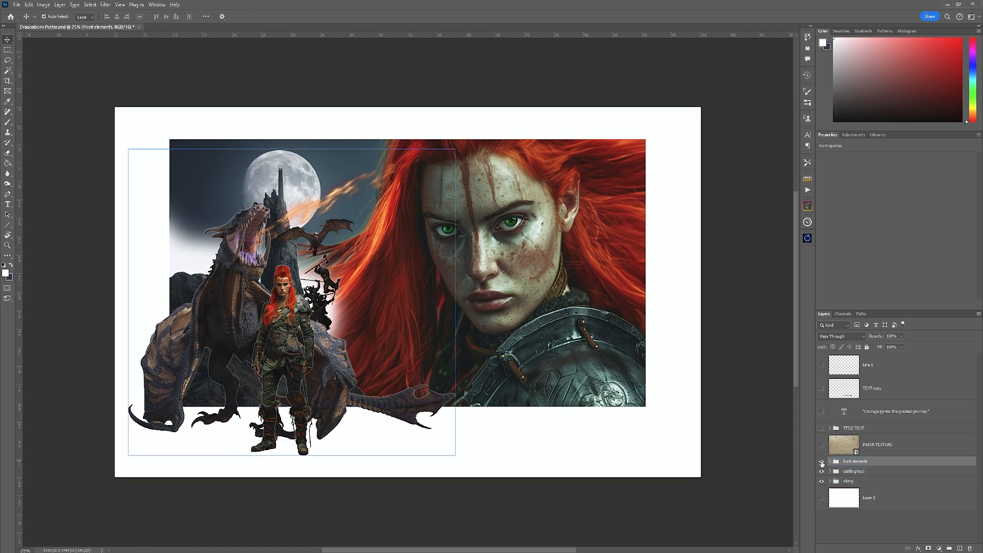
click(822, 461)
click(823, 461)
click(822, 462)
click(822, 461)
- Set the Move tool's auto-select to Group and nudge the front elements group slightly to the left
click(91, 19)
click(88, 25)
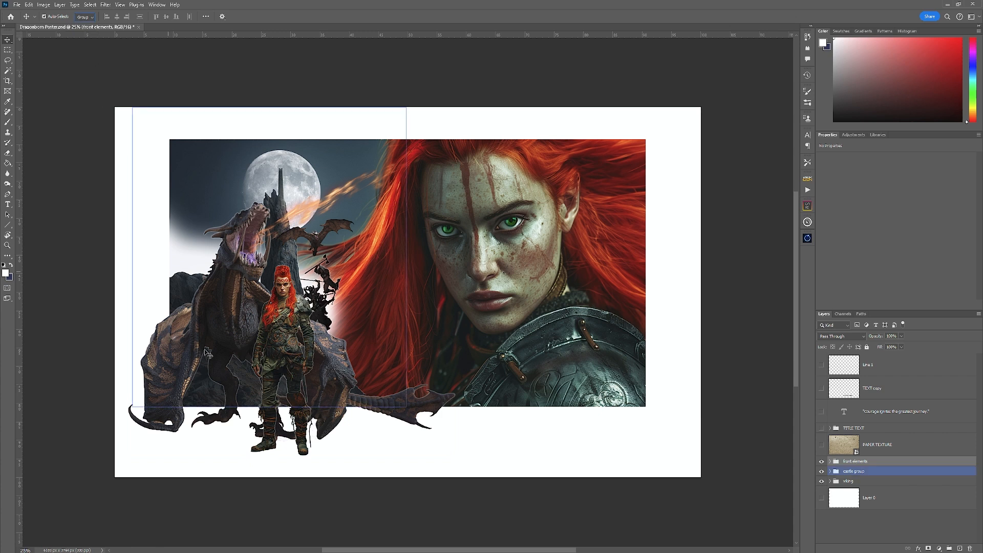
key(Left)
key(Left)
key(Left)
key(Left)
key(Left)
key(Left)
key(Left)
key(Left)
key(Left)
key(Left)
key(Left)
key(Left)
key(Left)
key(Left)
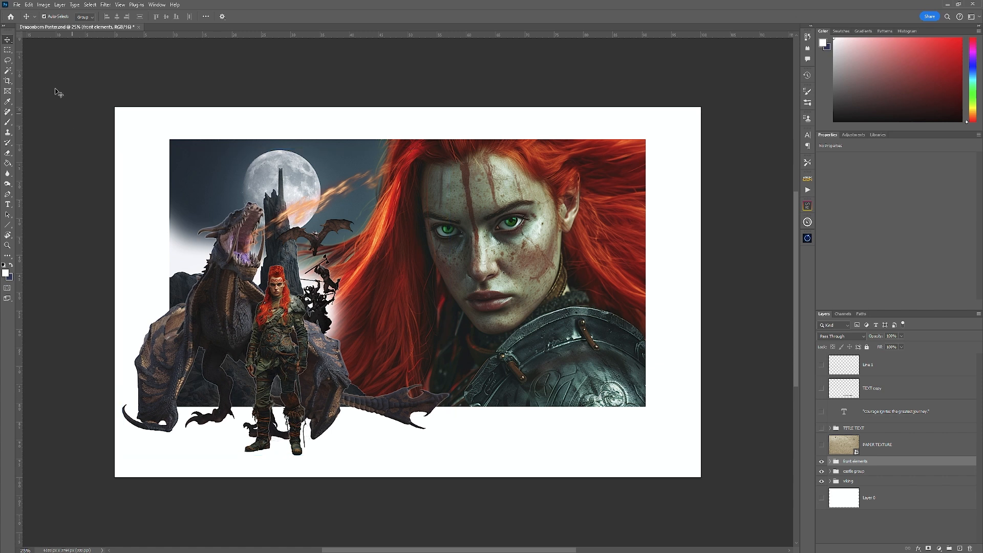
click(413, 432)
- Show the tagline layer and shift the tagline slightly sideways in the white border above the image
click(822, 412)
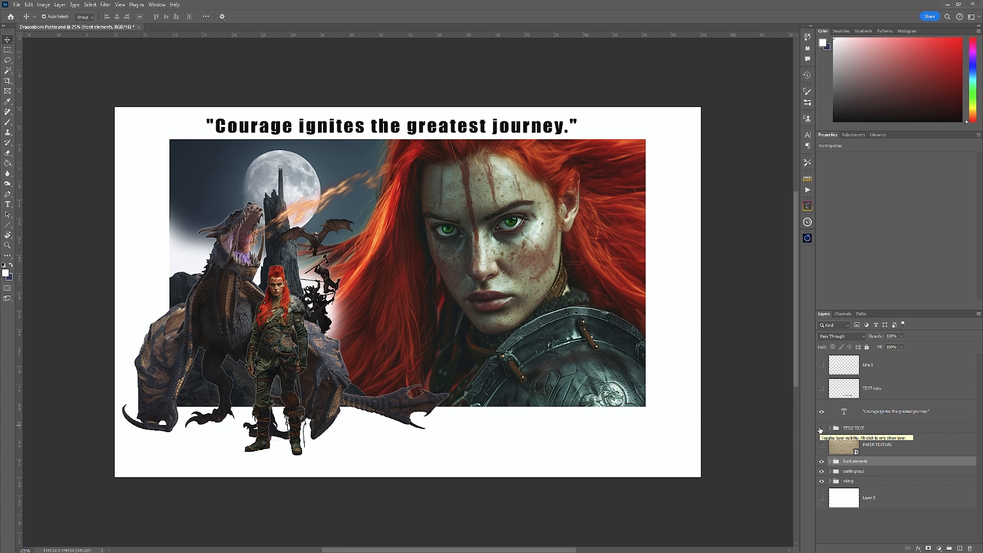
click(429, 132)
drag(429, 132, 426, 132)
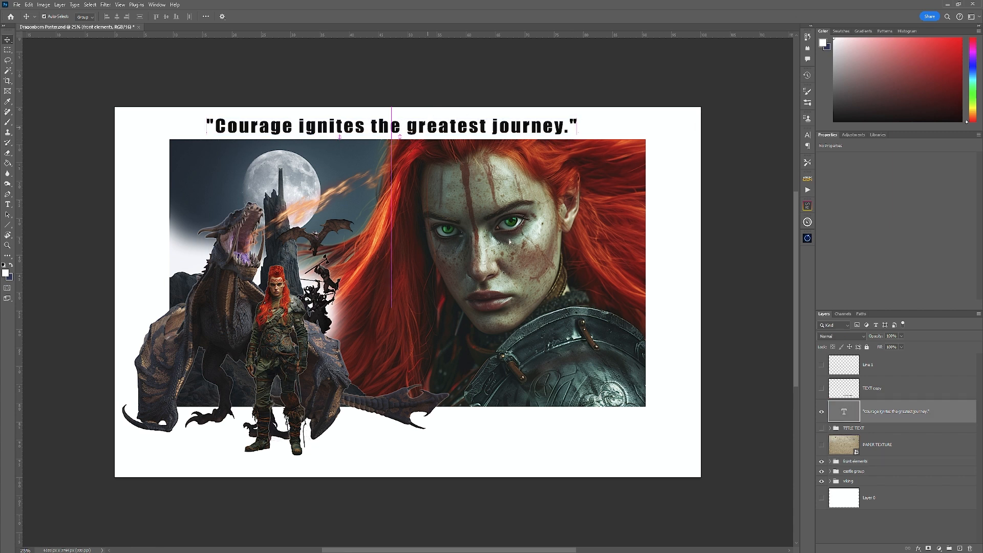